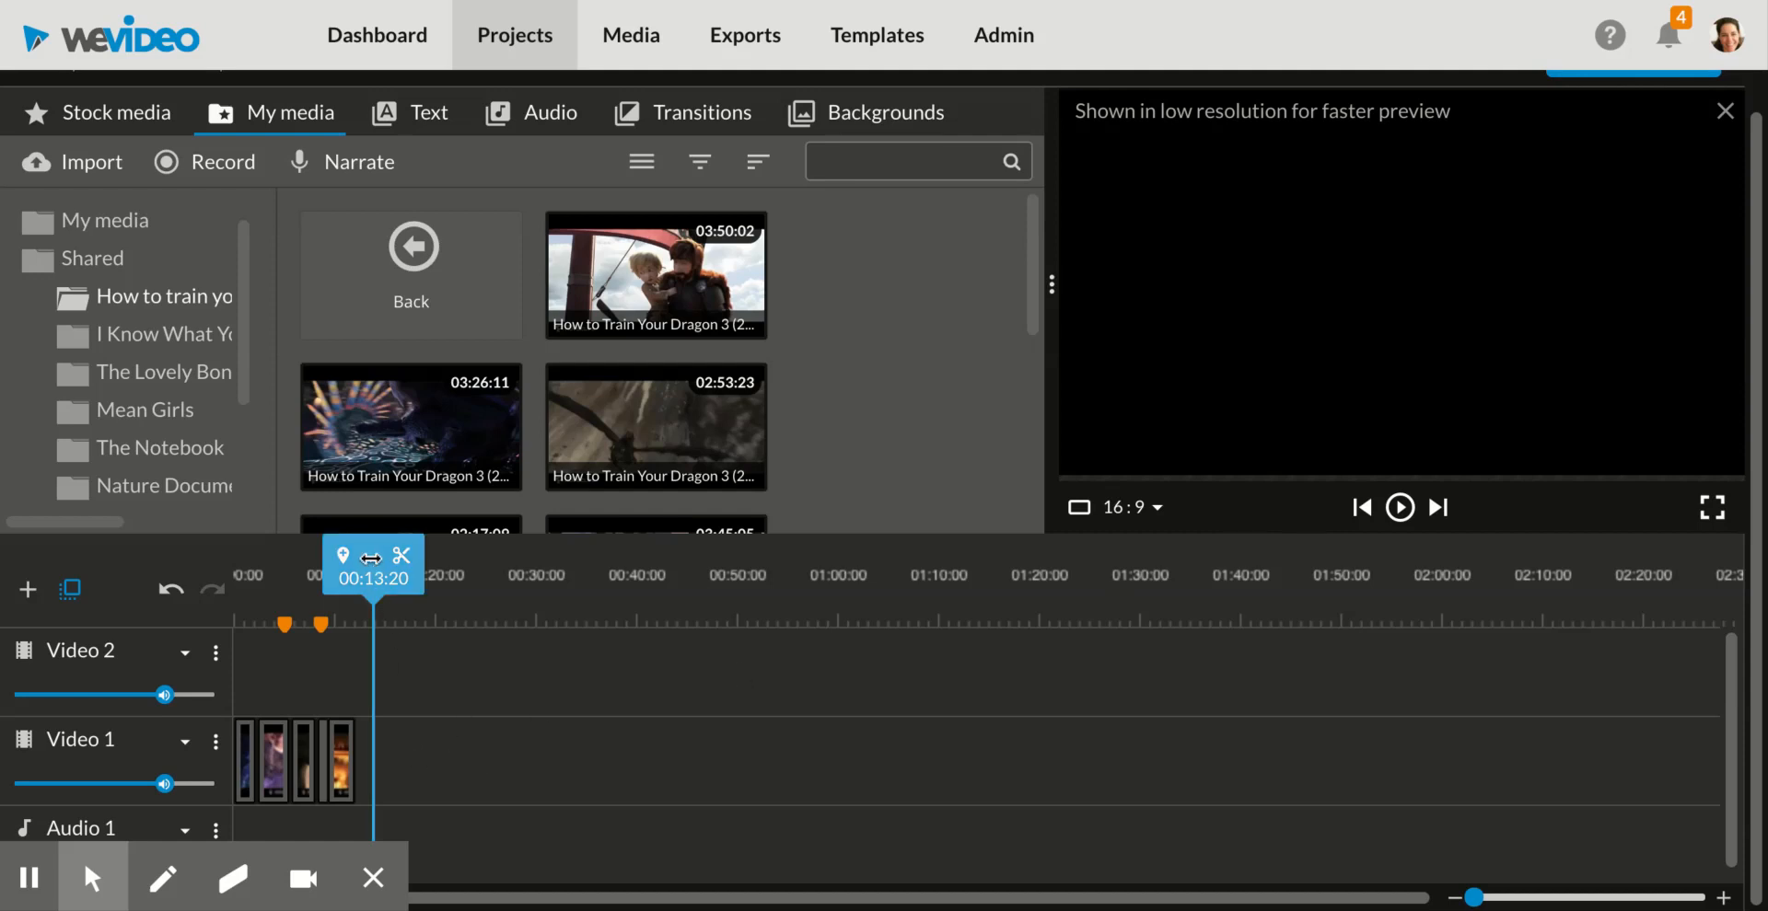
Step: Enlarge the timeline scale and bring the first clips on the Video 1 track into view
{"action": "left_click", "coordinate": [317, 564]}
{"action": "mouse_move", "coordinate": [318, 562]}
{"action": "left_mouse_down"}
{"action": "mouse_move", "coordinate": [228, 564]}
{"action": "mouse_move", "coordinate": [433, 563]}
{"action": "left_mouse_up"}
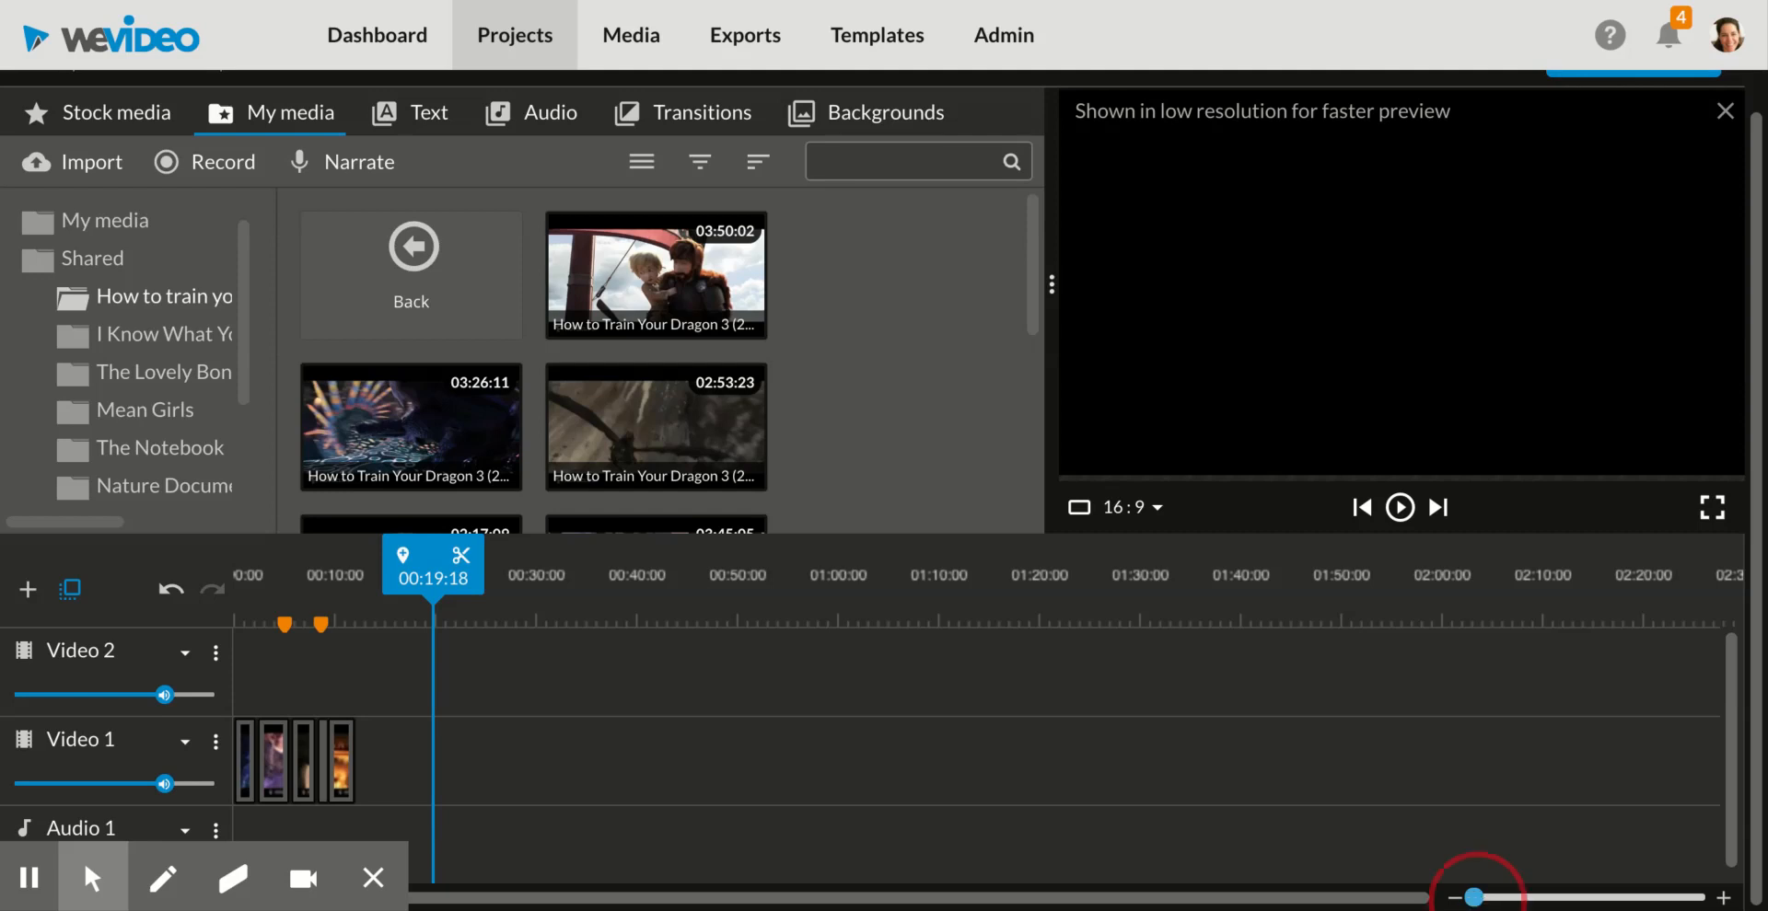
{"action": "left_click_drag", "start_coordinate": [1474, 897], "coordinate": [1490, 898]}
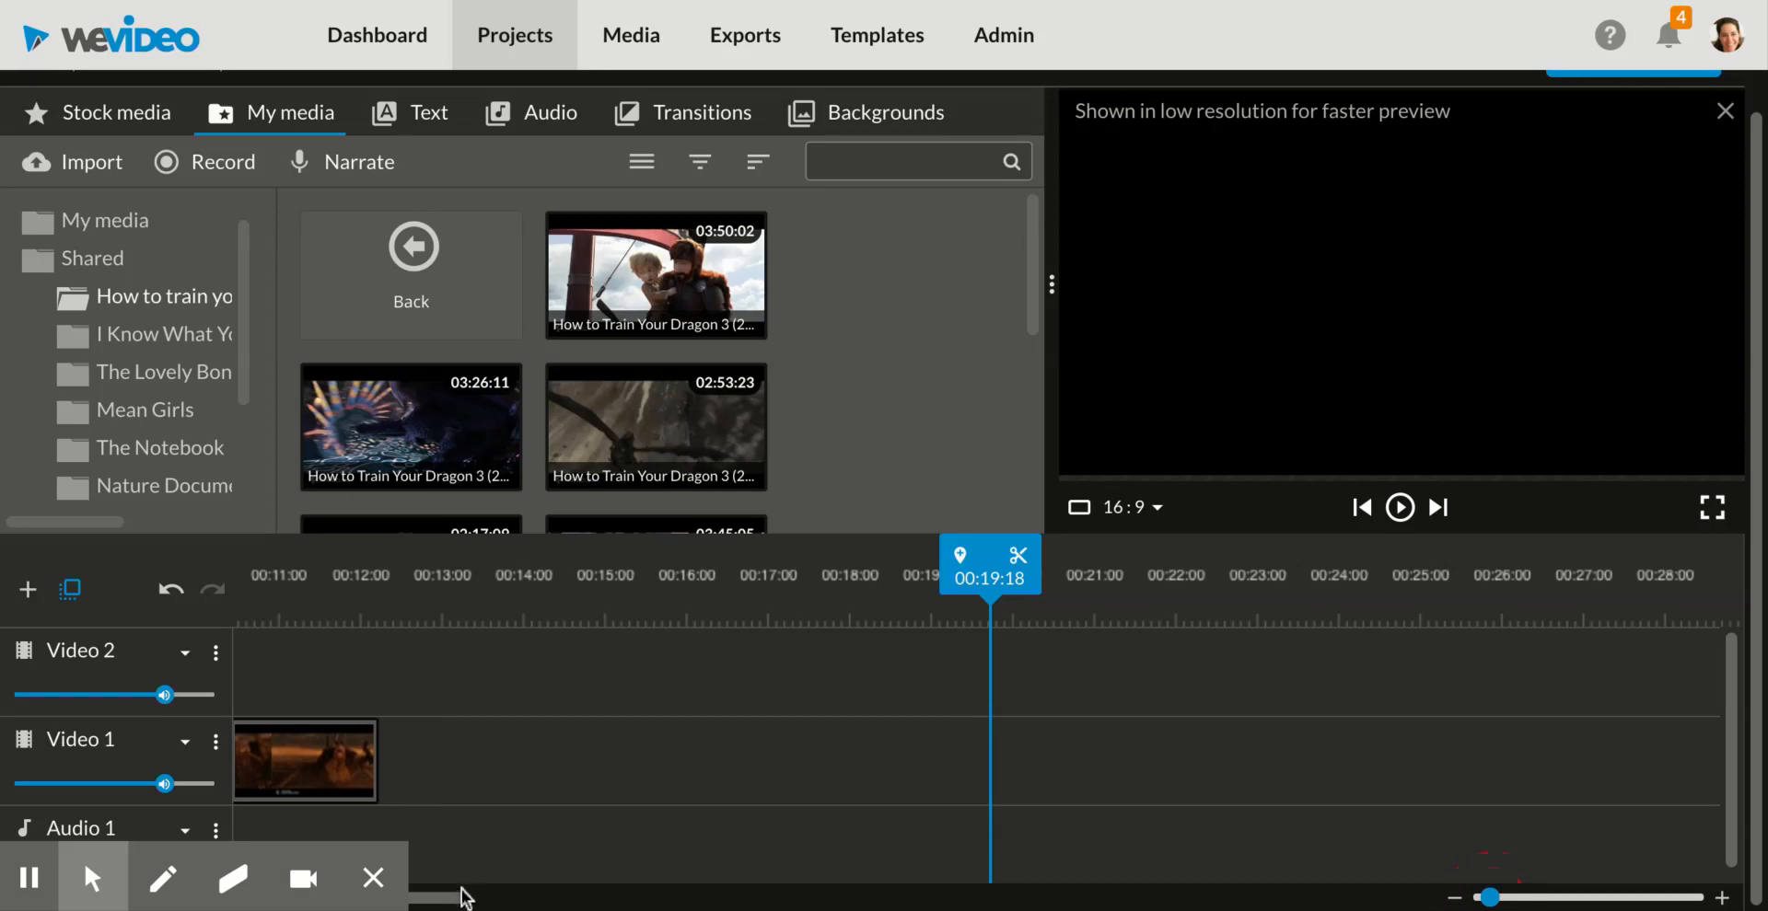
{"action": "left_click_drag", "start_coordinate": [456, 899], "coordinate": [335, 887]}
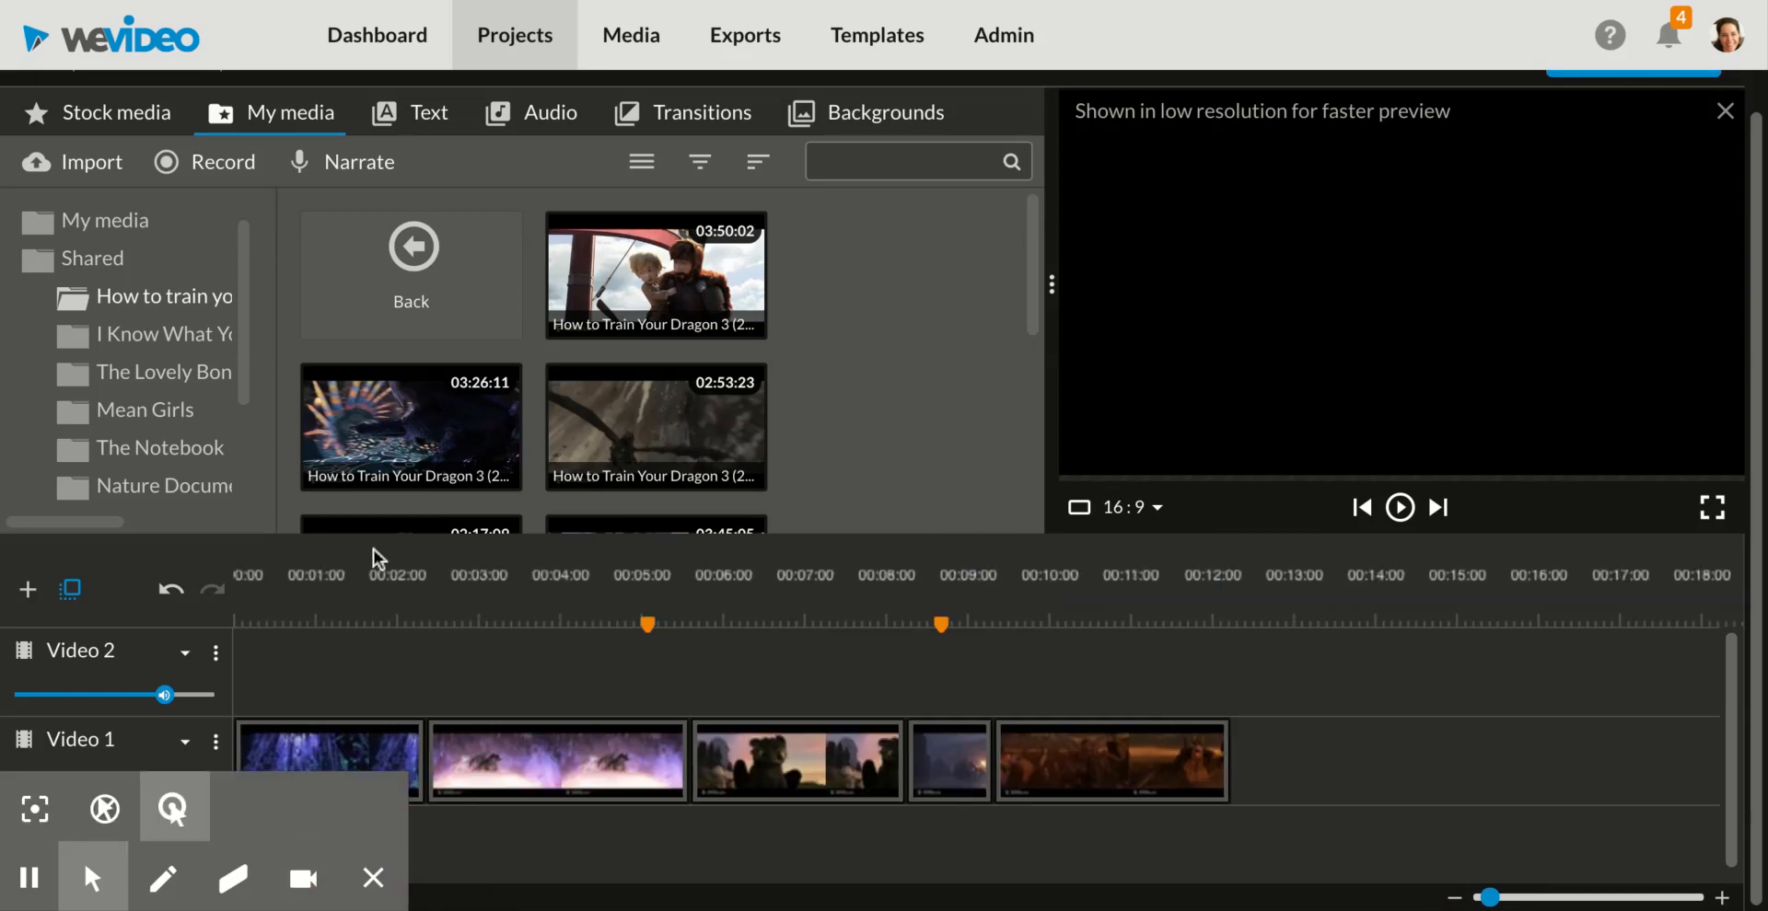
Step: Check the individual clips on the Video 1 track, then return the playhead to 00:00:00
{"action": "left_click", "coordinate": [335, 745]}
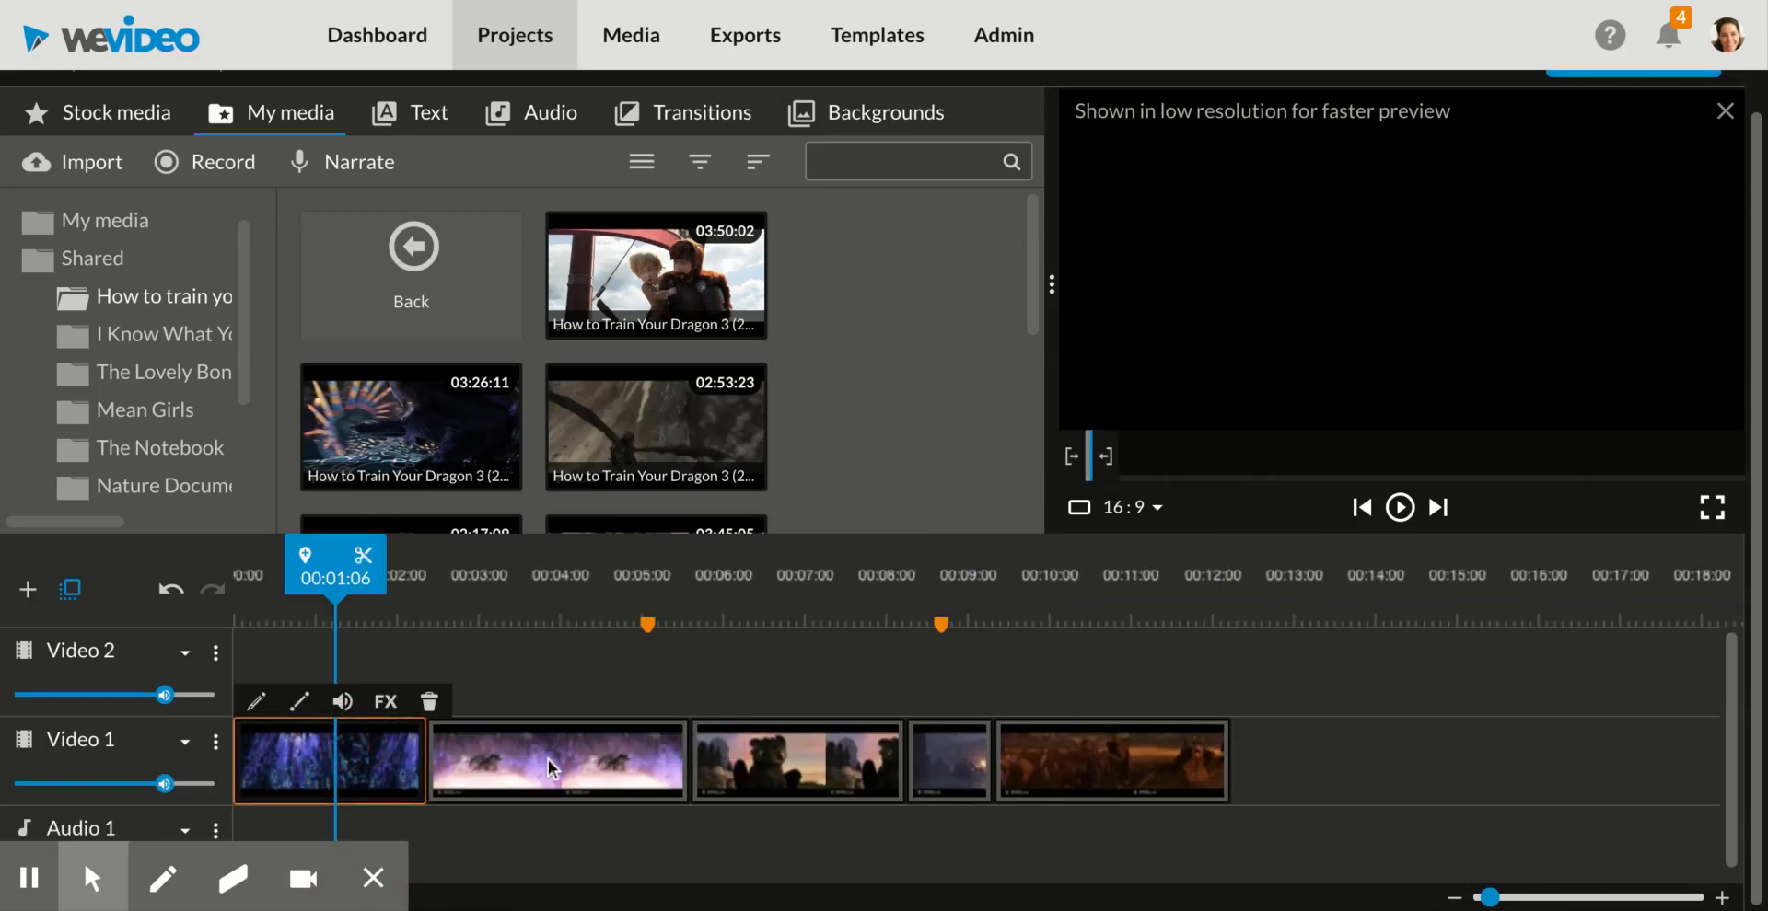
{"action": "left_click", "coordinate": [548, 759]}
{"action": "left_click", "coordinate": [952, 760]}
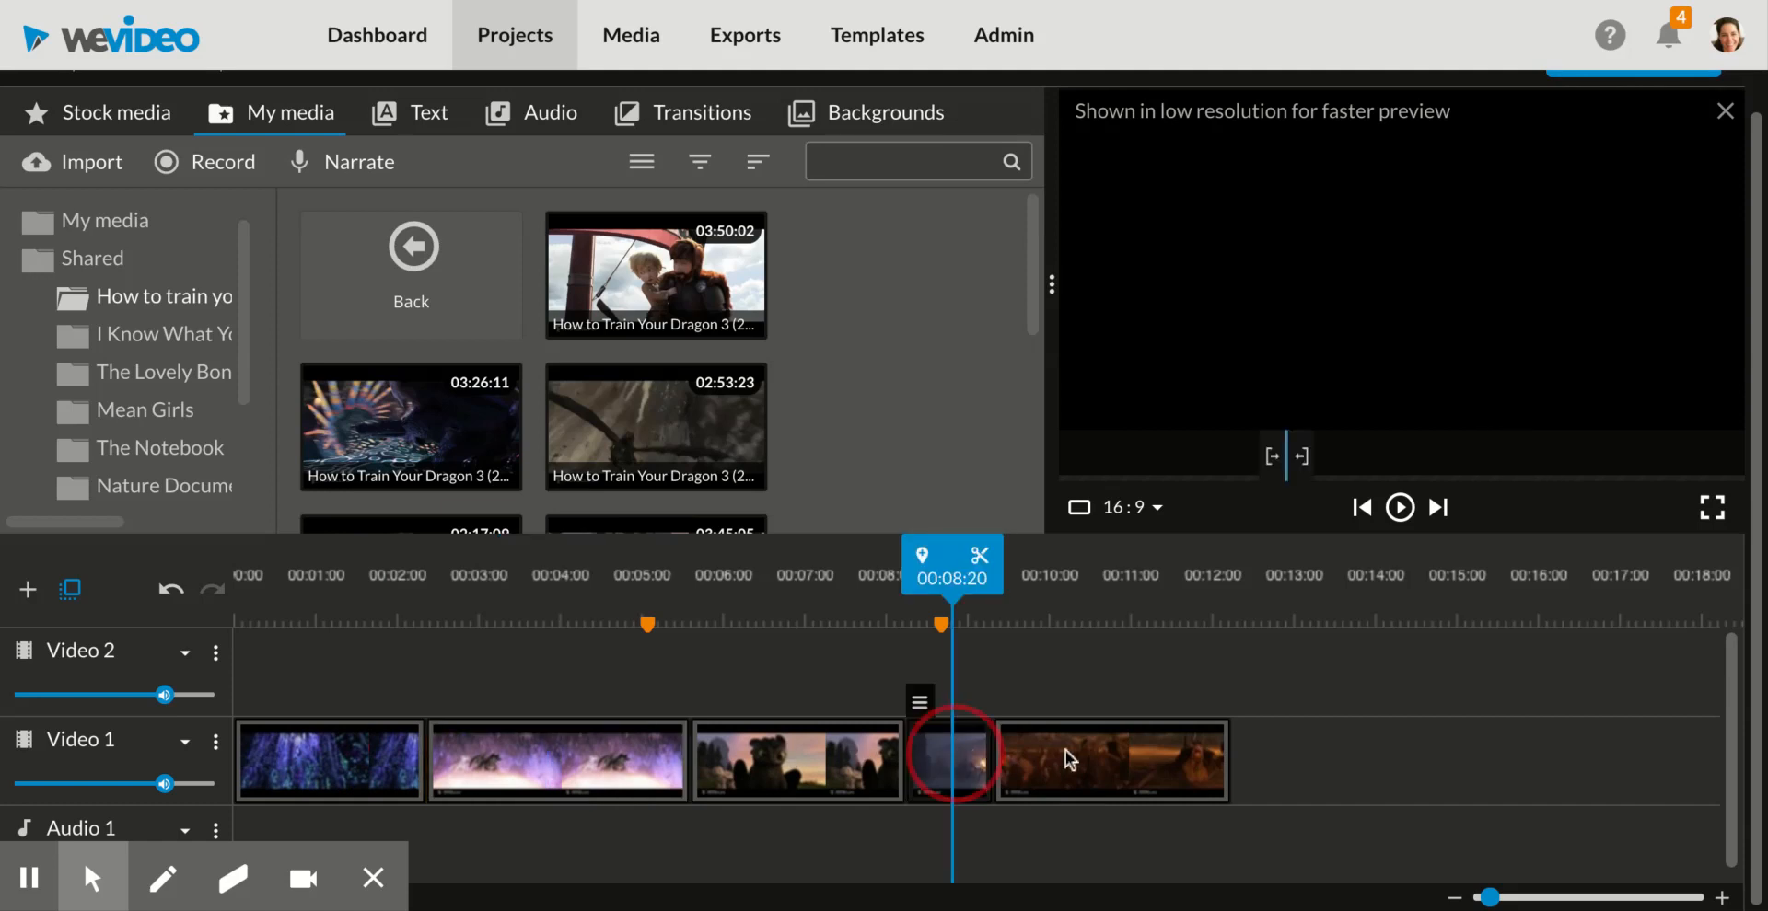
{"action": "left_click", "coordinate": [1067, 759]}
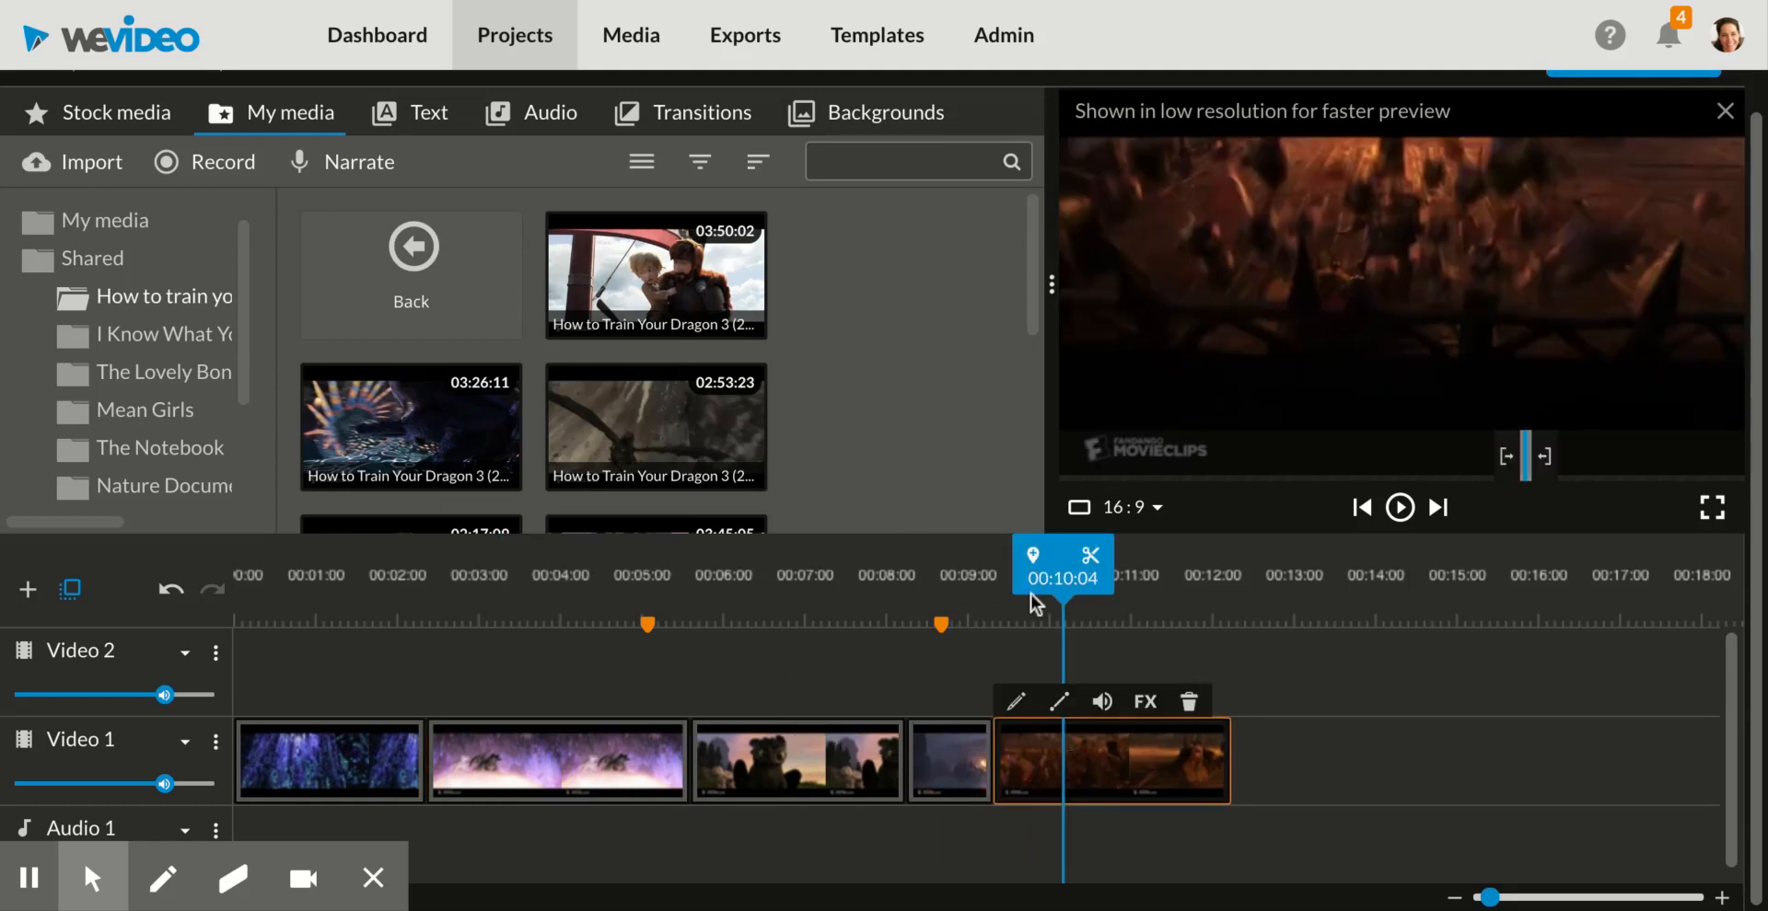
{"action": "left_click_drag", "start_coordinate": [1060, 576], "coordinate": [110, 557]}
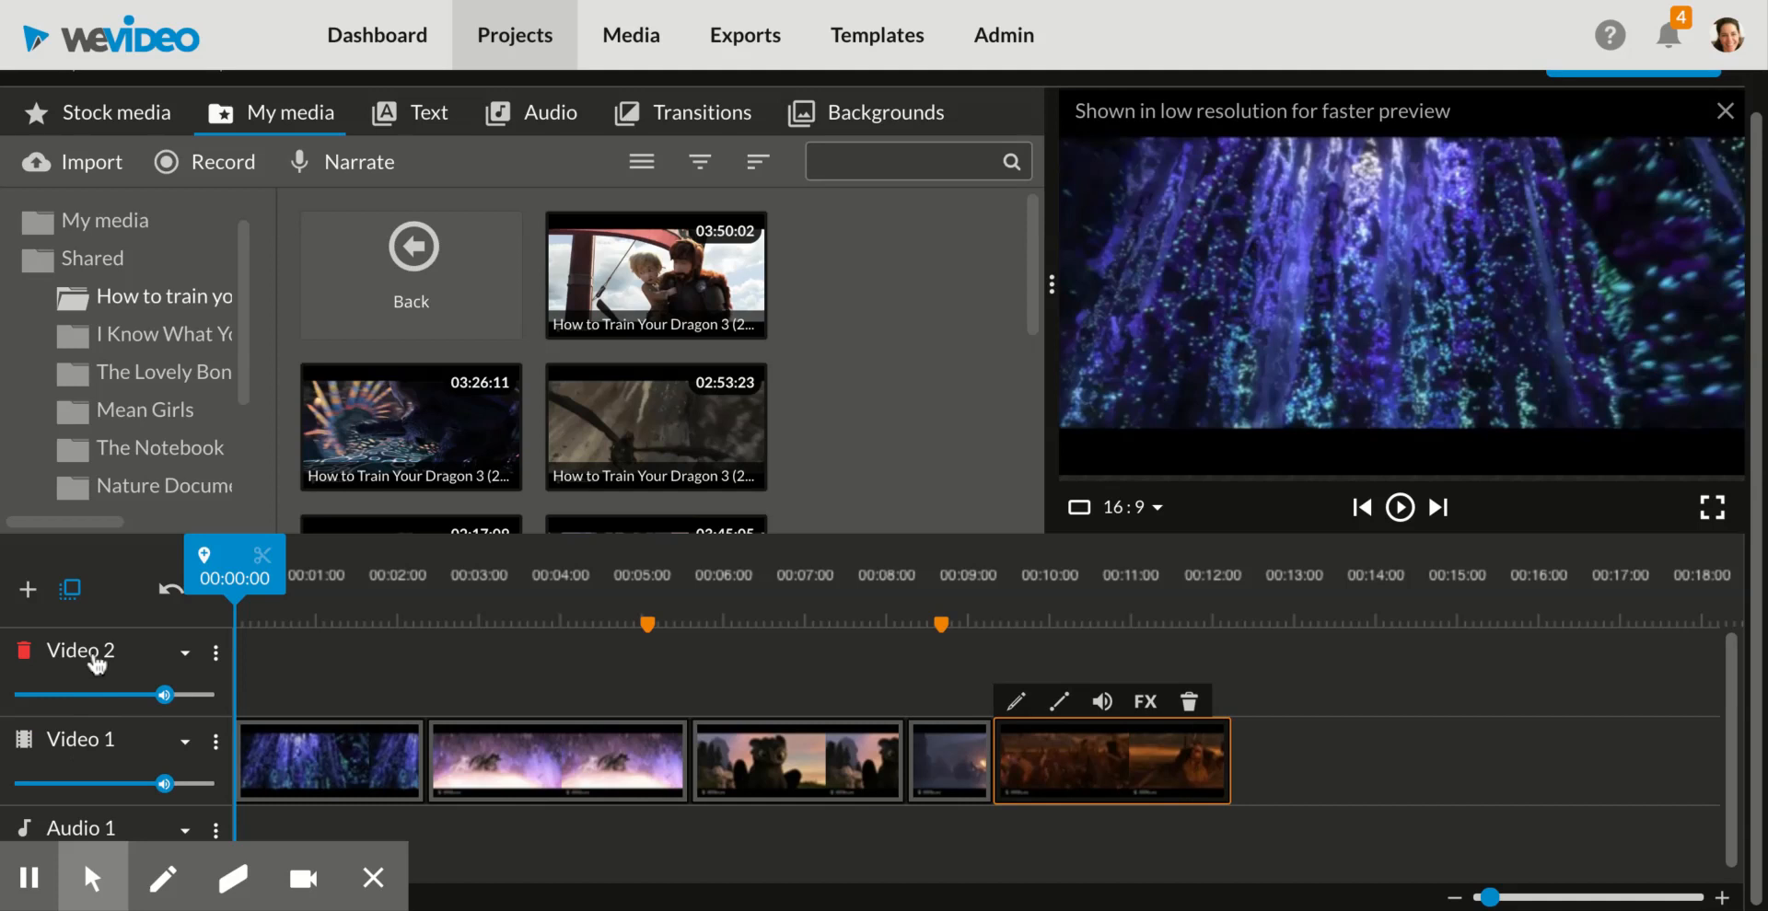
Step: Preview the Trailer - Slasher and Candy dots titles among the motion text templates
{"action": "left_click", "coordinate": [420, 129]}
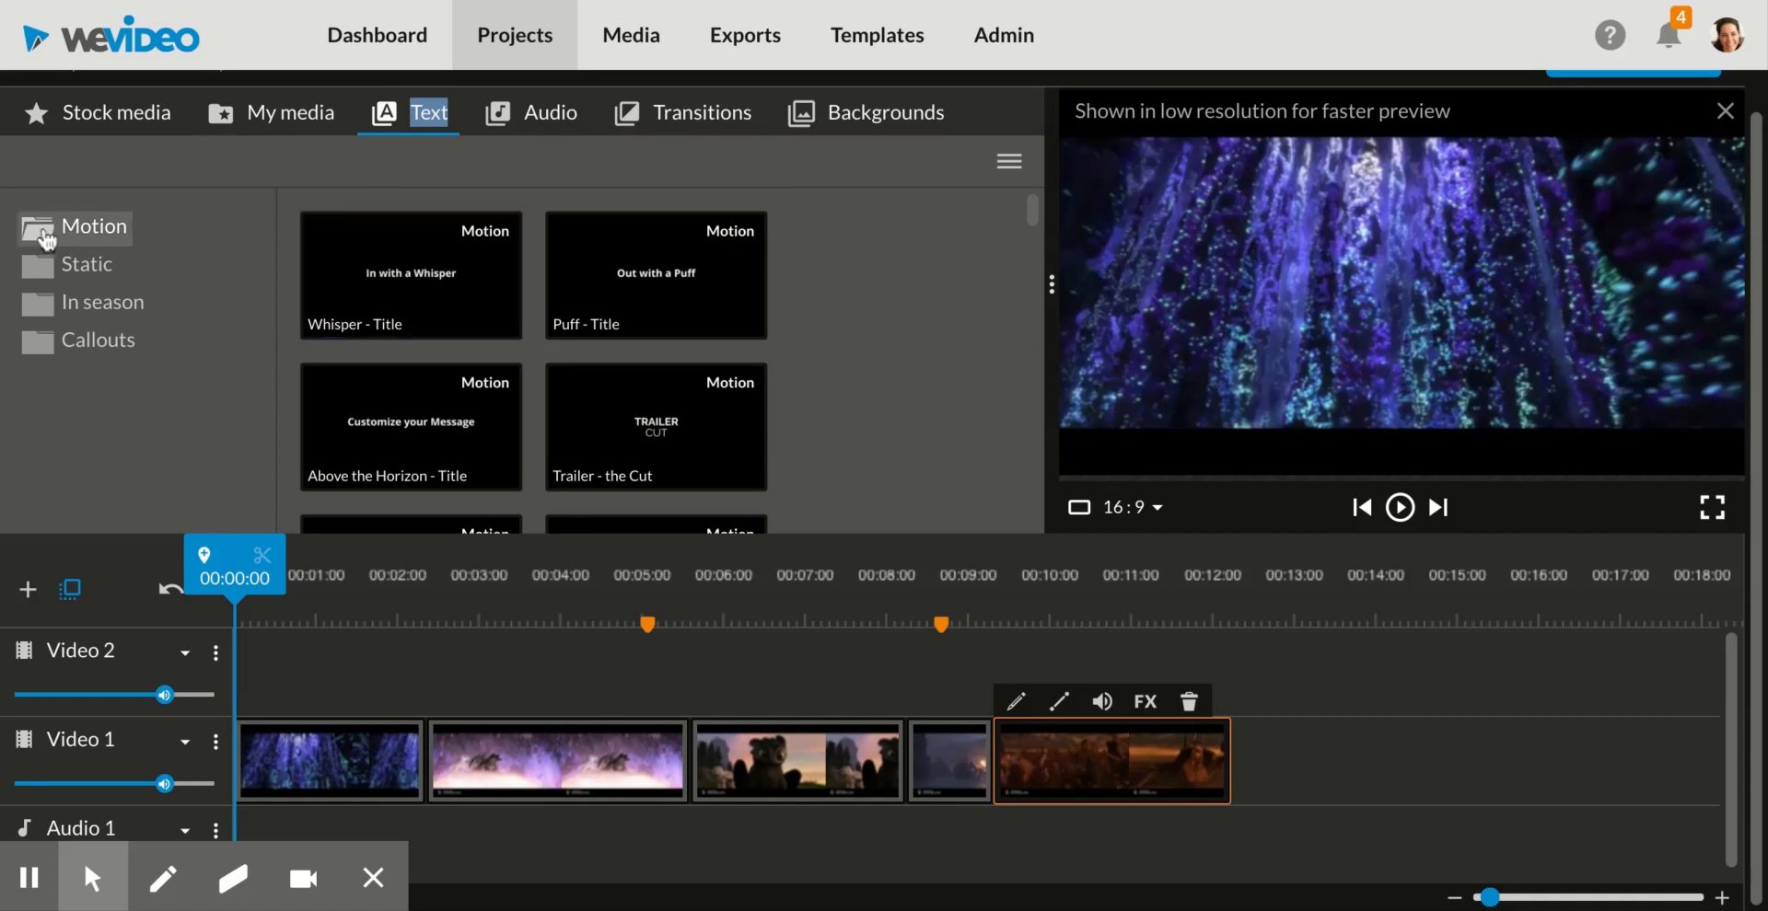
{"action": "scroll", "coordinate": [475, 310], "scroll_direction": "down", "scroll_amount": 1}
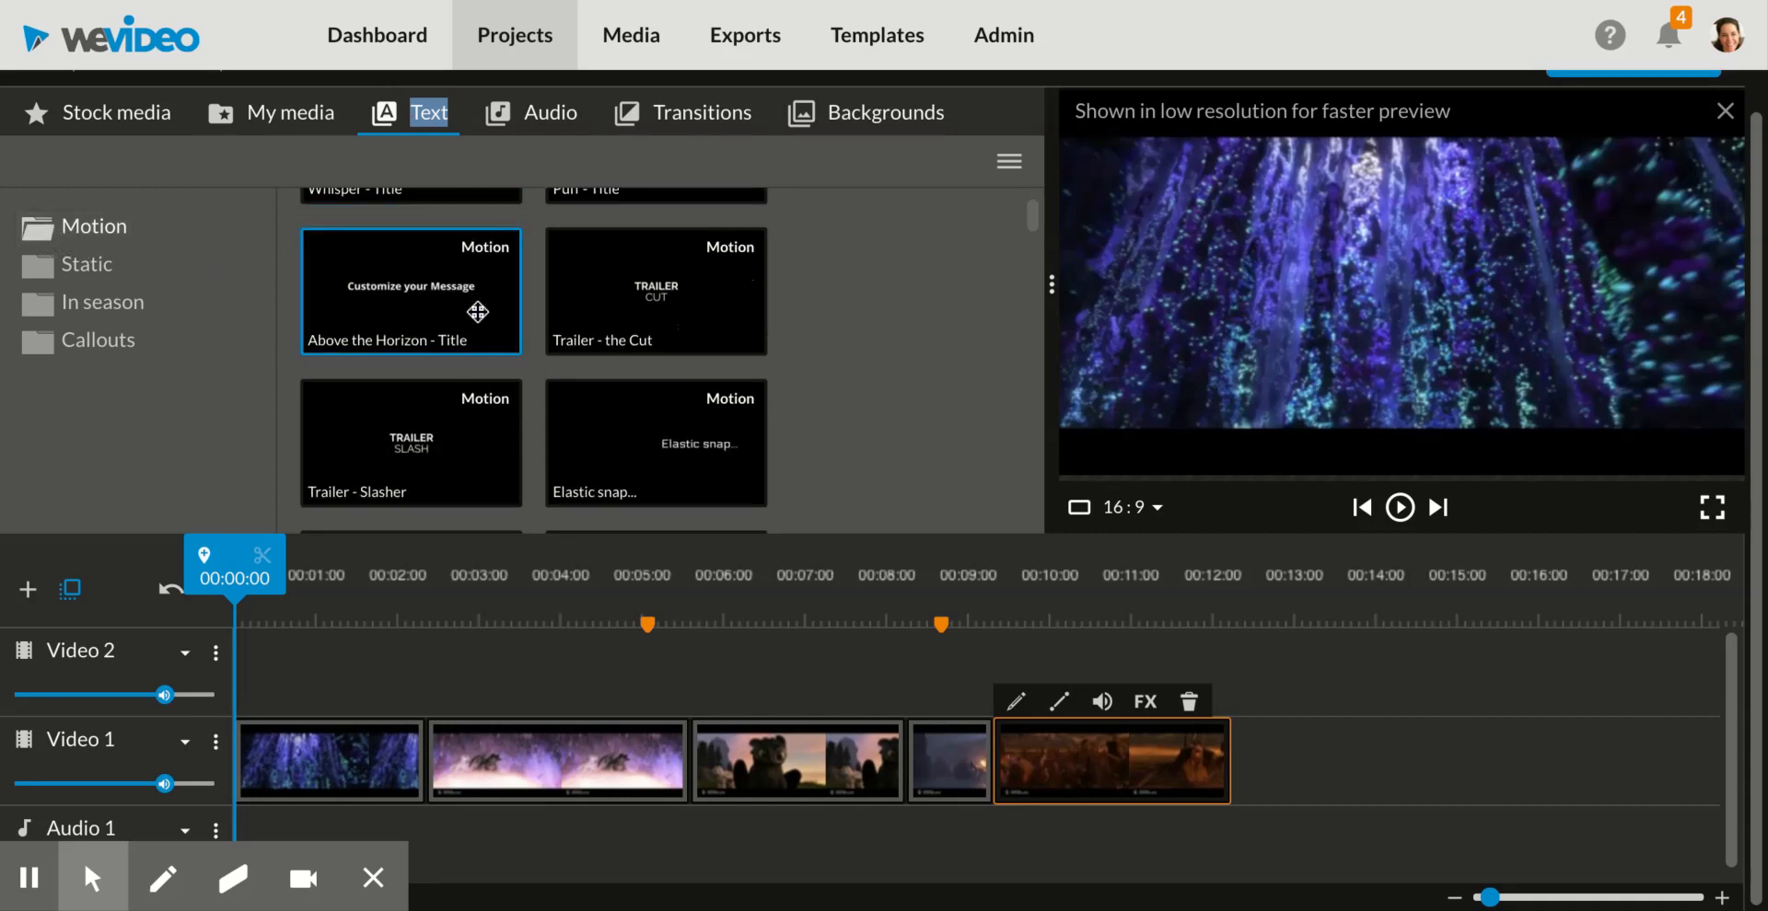
{"action": "scroll", "coordinate": [475, 309], "scroll_direction": "down", "scroll_amount": 1}
{"action": "left_click", "coordinate": [433, 406]}
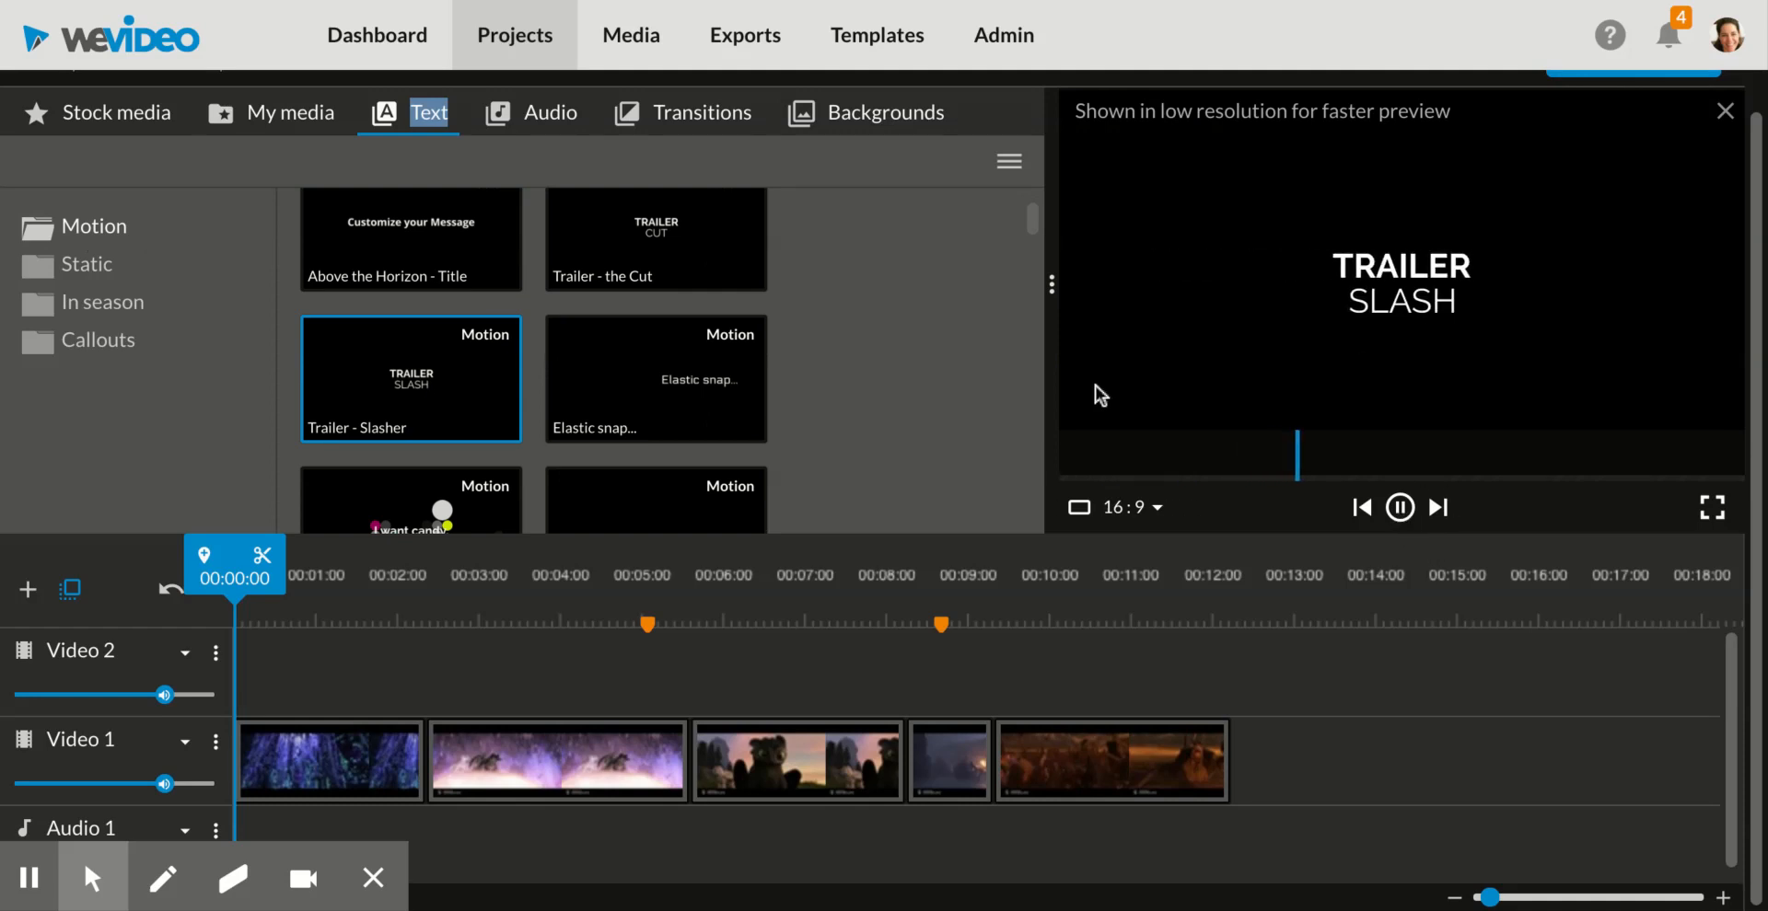
{"action": "scroll", "coordinate": [553, 386], "scroll_direction": "down", "scroll_amount": 1}
{"action": "left_click", "coordinate": [471, 362]}
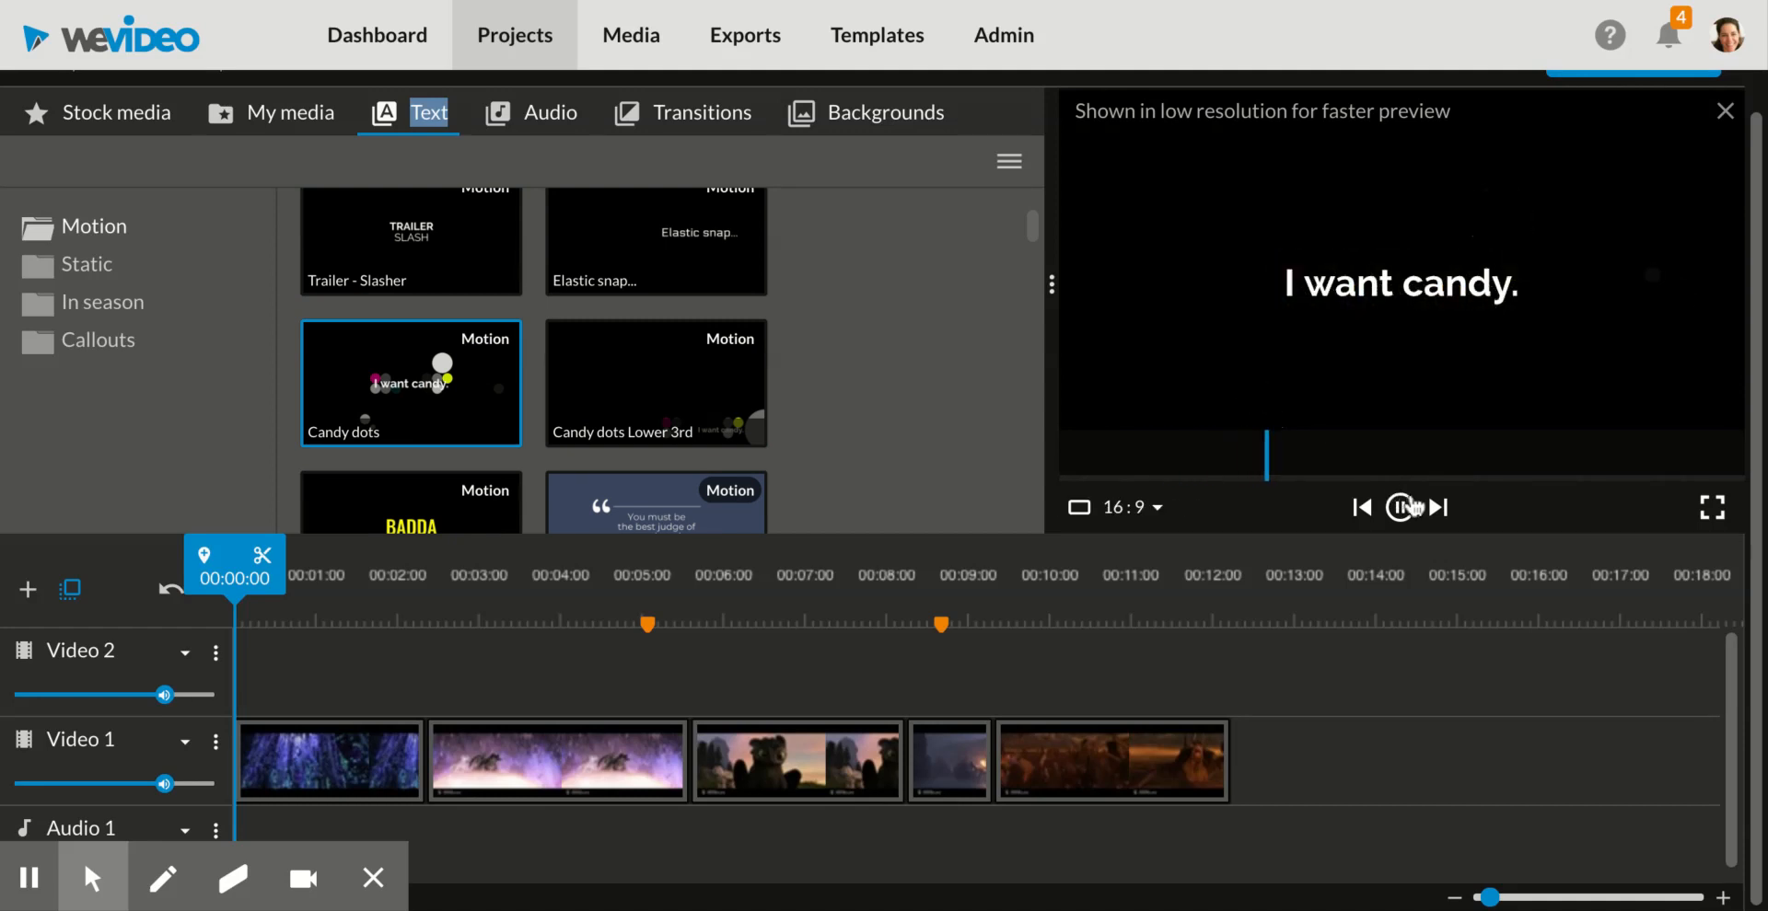
Step: Browse the remaining motion titles and preview the Elastic snap and Badda Boom templates
{"action": "scroll", "coordinate": [565, 420], "scroll_direction": "down", "scroll_amount": 1}
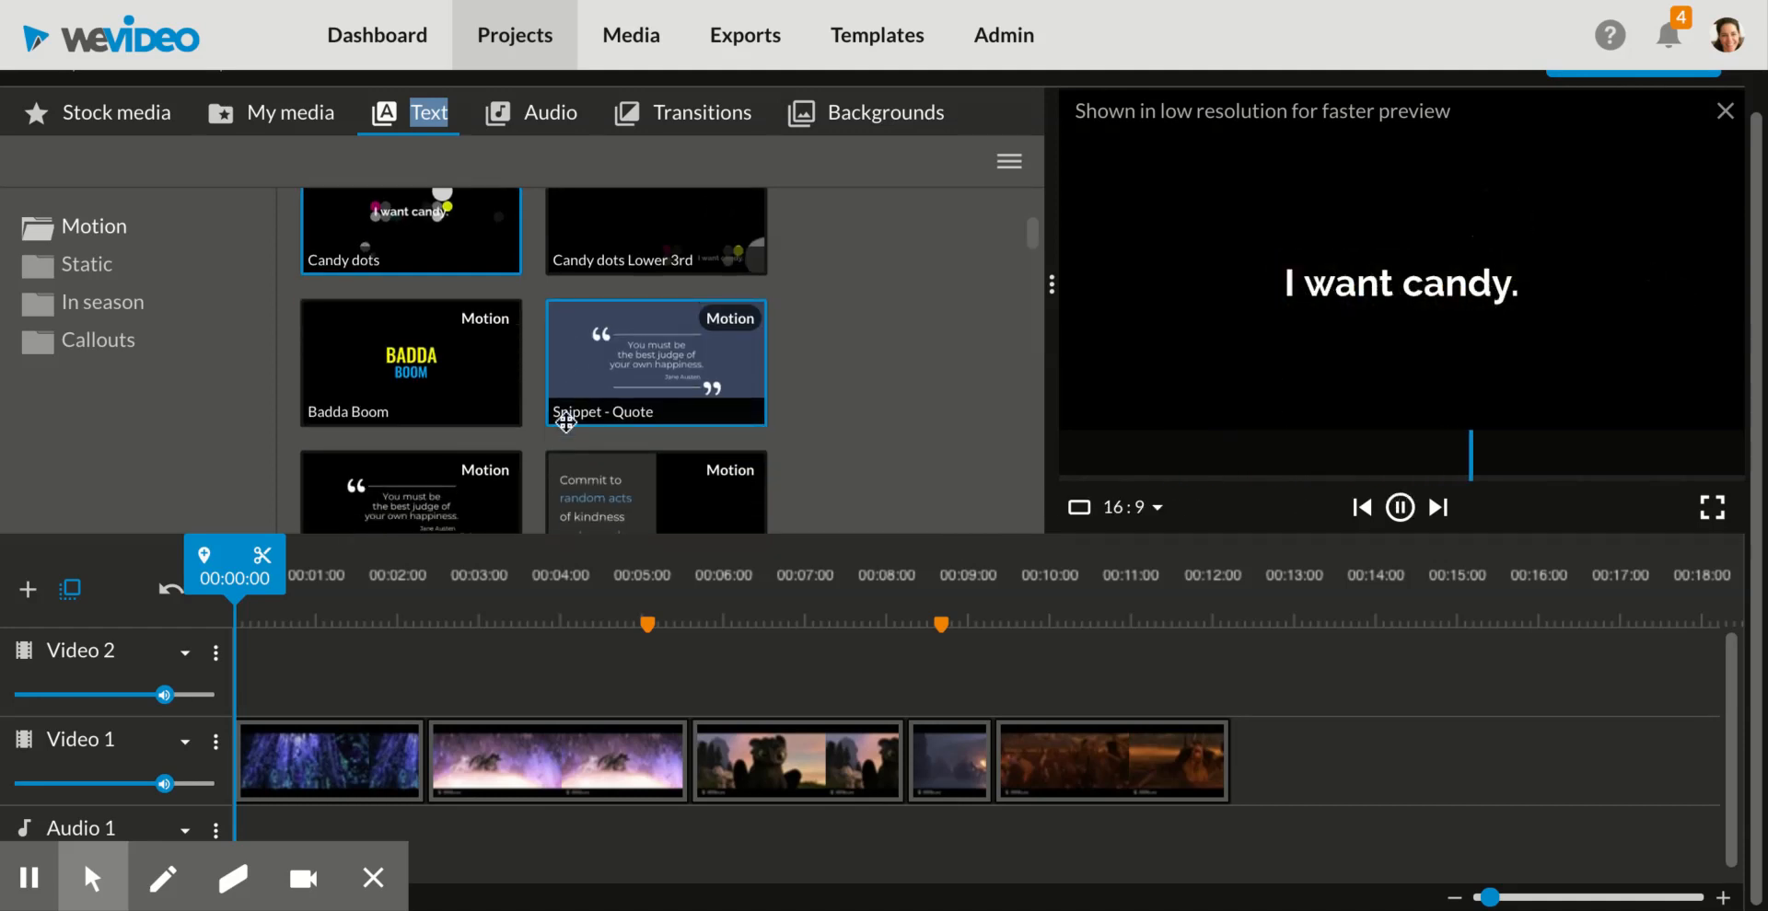
{"action": "scroll", "coordinate": [565, 420], "scroll_direction": "down", "scroll_amount": 2}
{"action": "scroll", "coordinate": [566, 420], "scroll_direction": "down", "scroll_amount": 1}
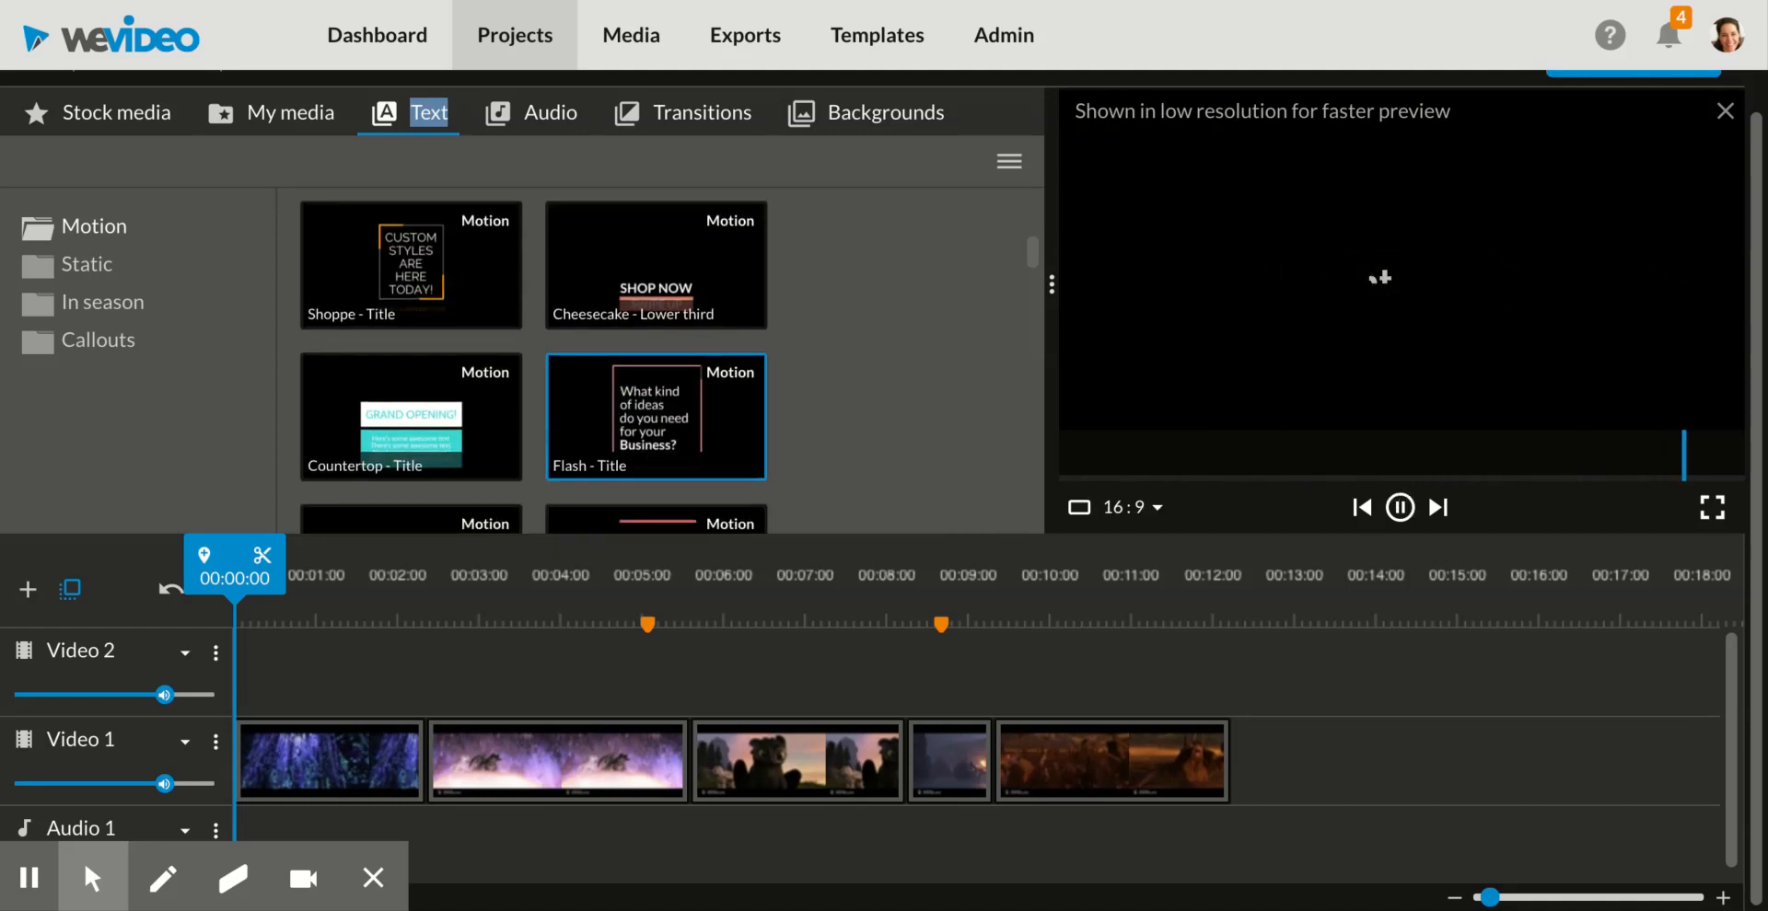
{"action": "scroll", "coordinate": [565, 420], "scroll_direction": "down", "scroll_amount": 3}
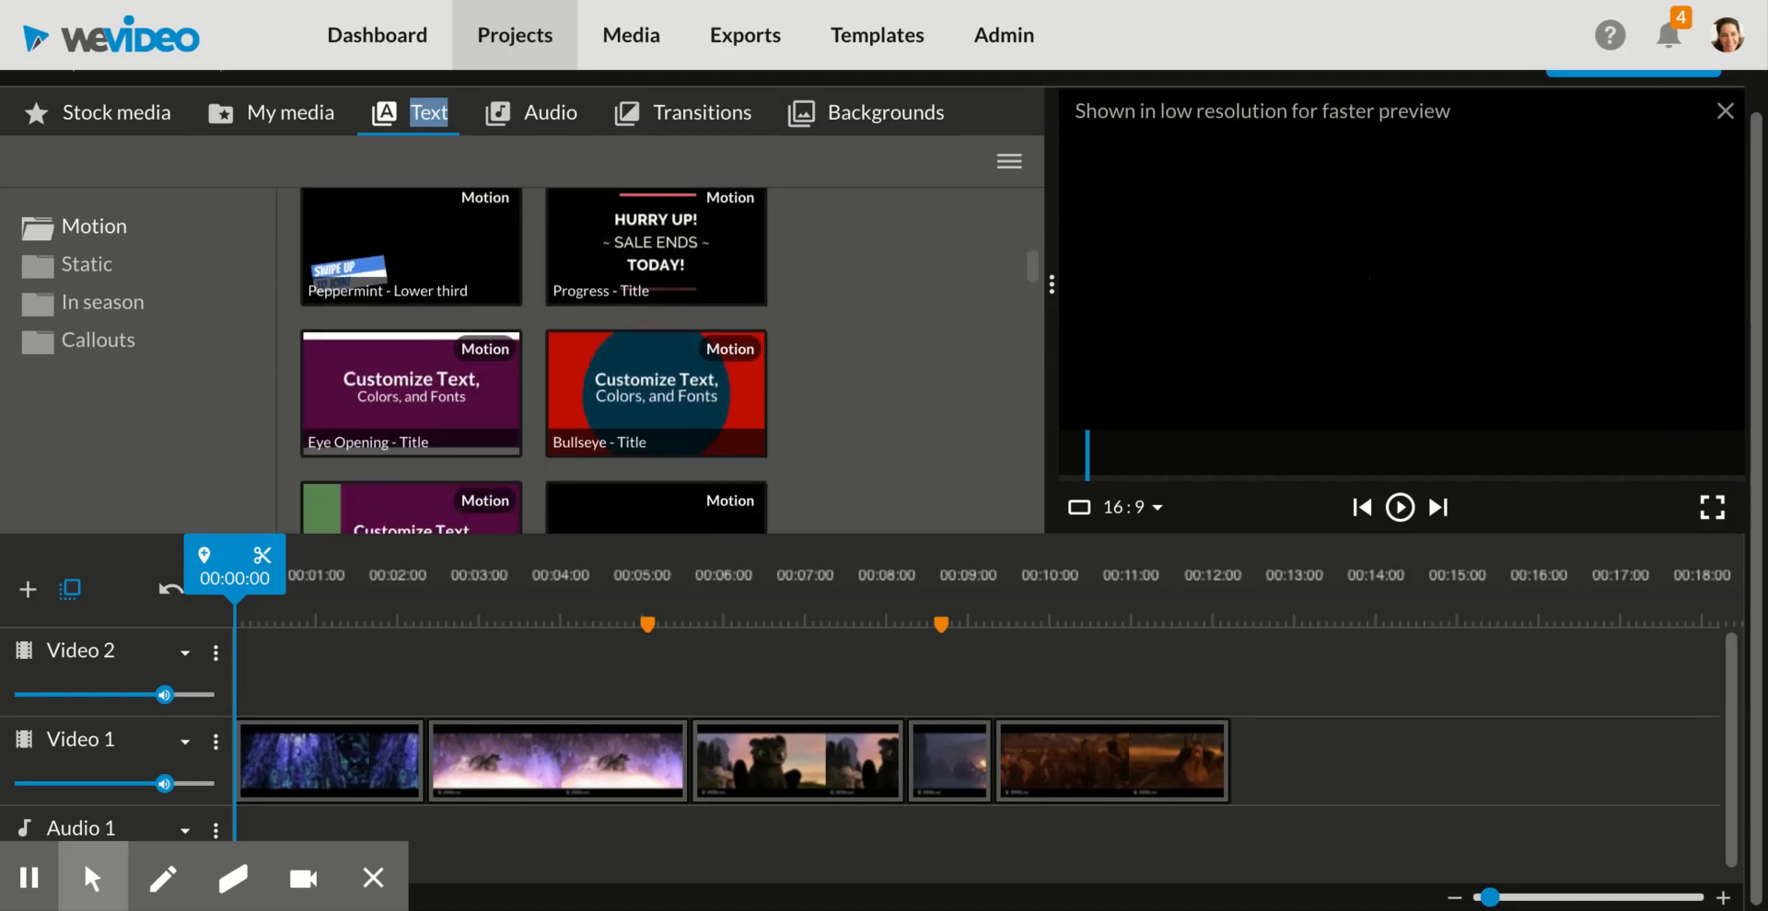
{"action": "scroll", "coordinate": [565, 420], "scroll_direction": "up", "scroll_amount": 5}
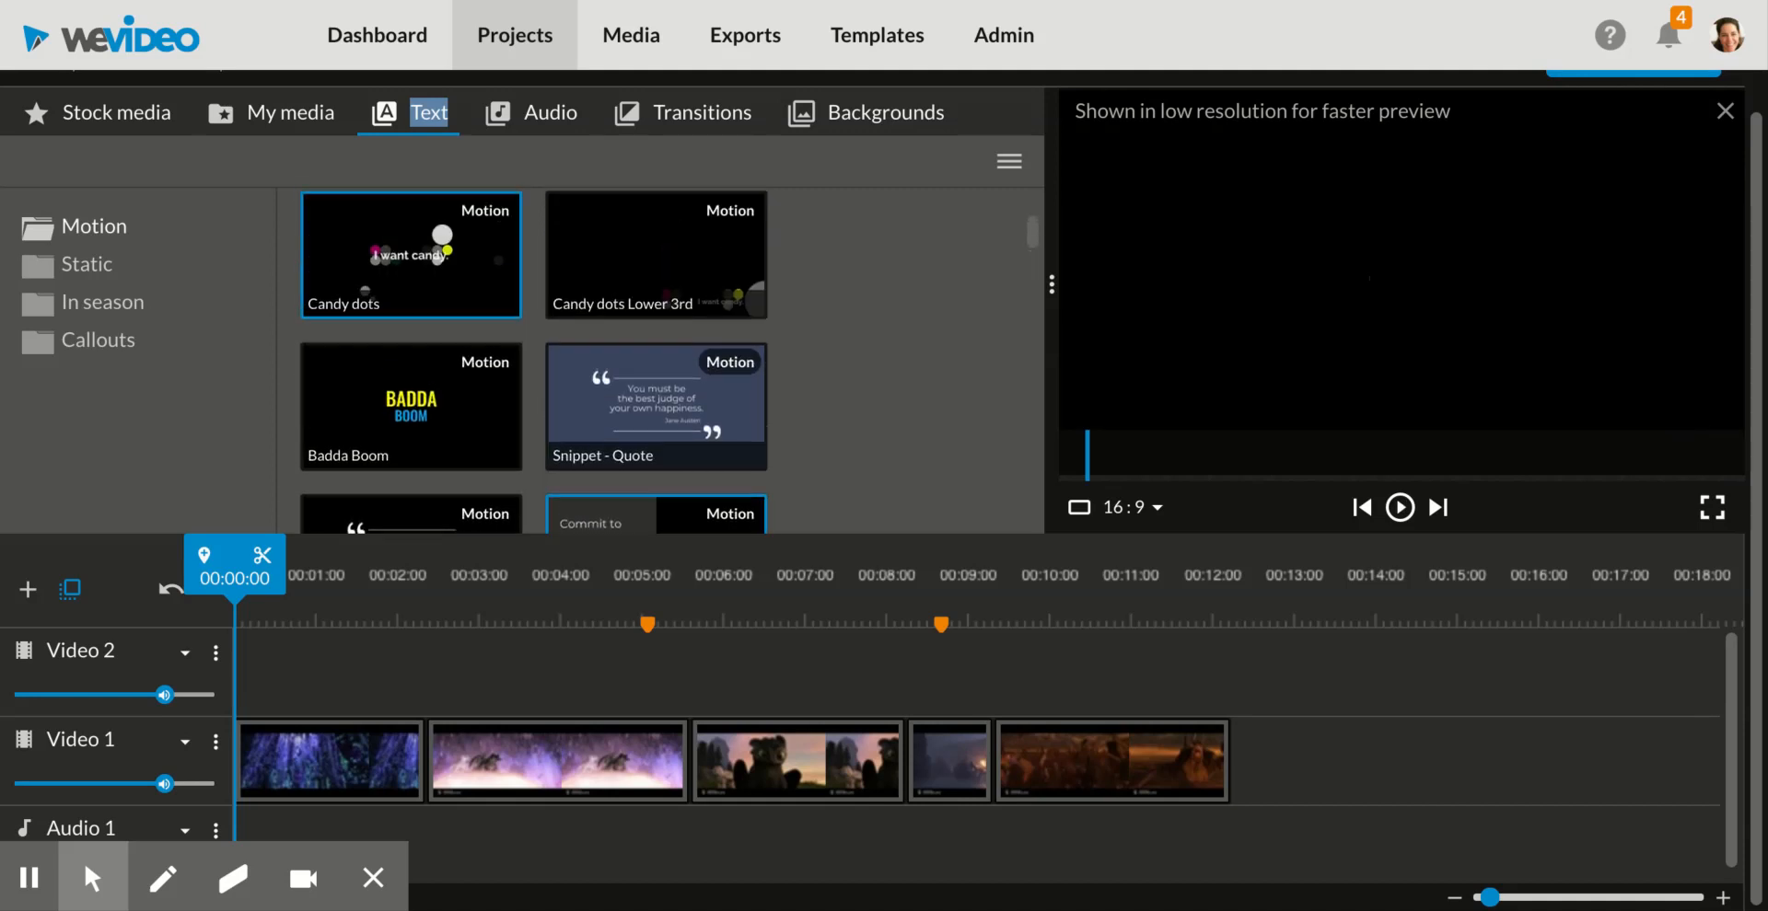
{"action": "scroll", "coordinate": [647, 344], "scroll_direction": "up", "scroll_amount": 2}
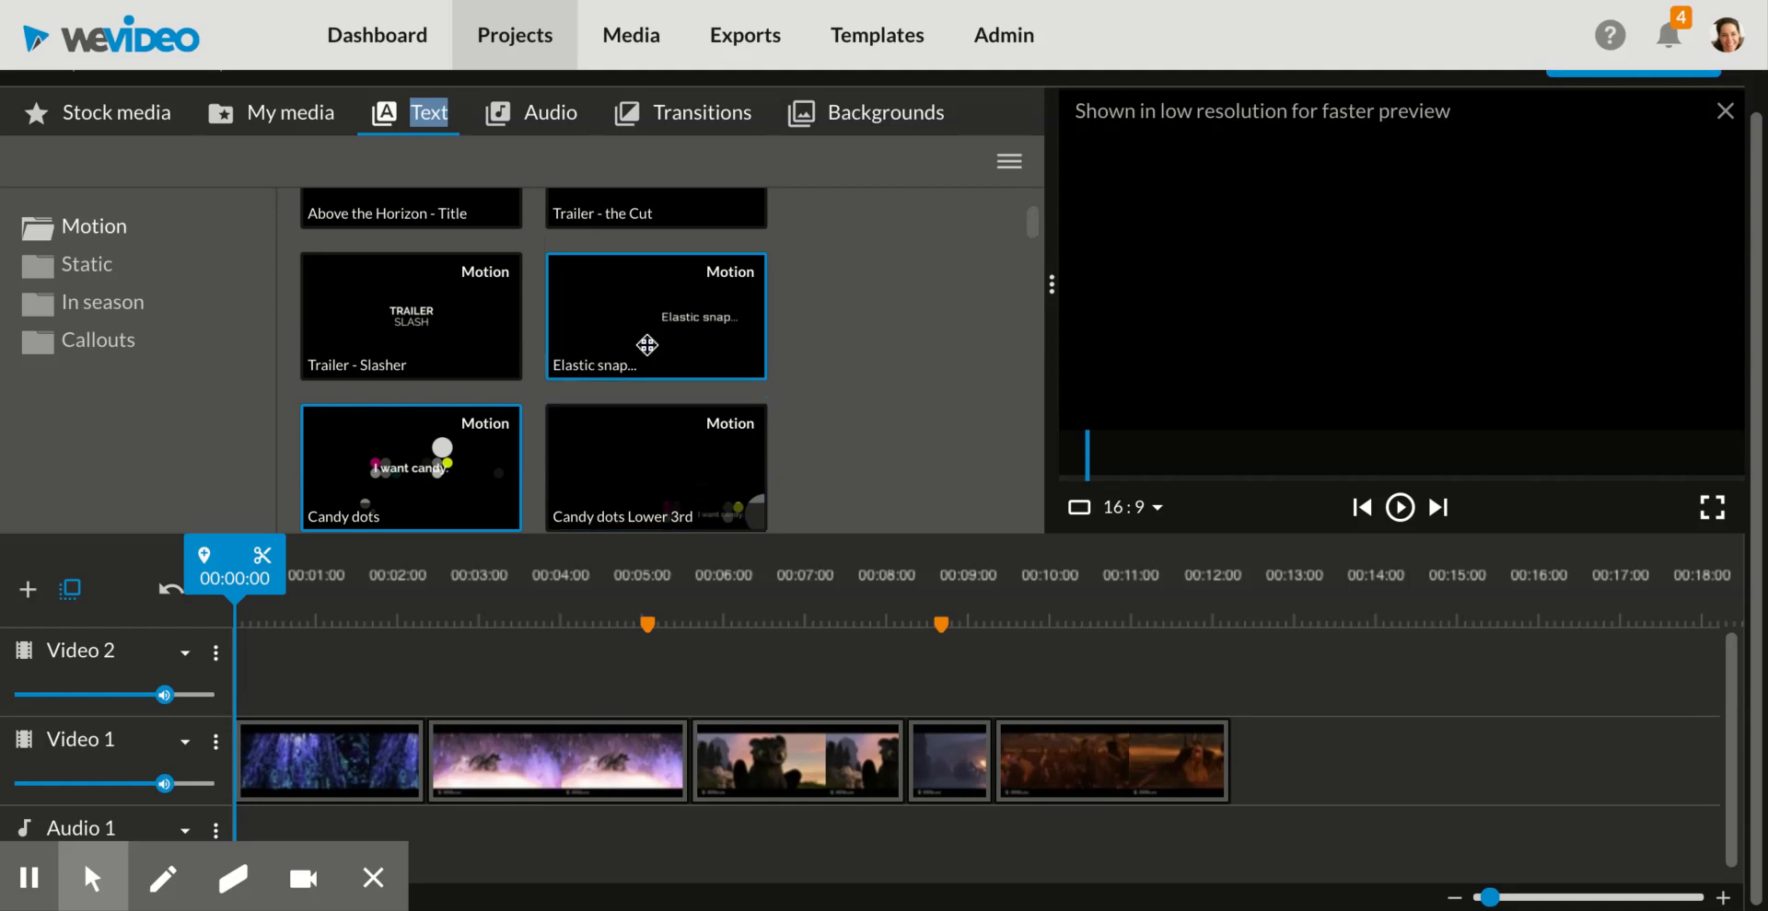
{"action": "left_click", "coordinate": [1400, 507]}
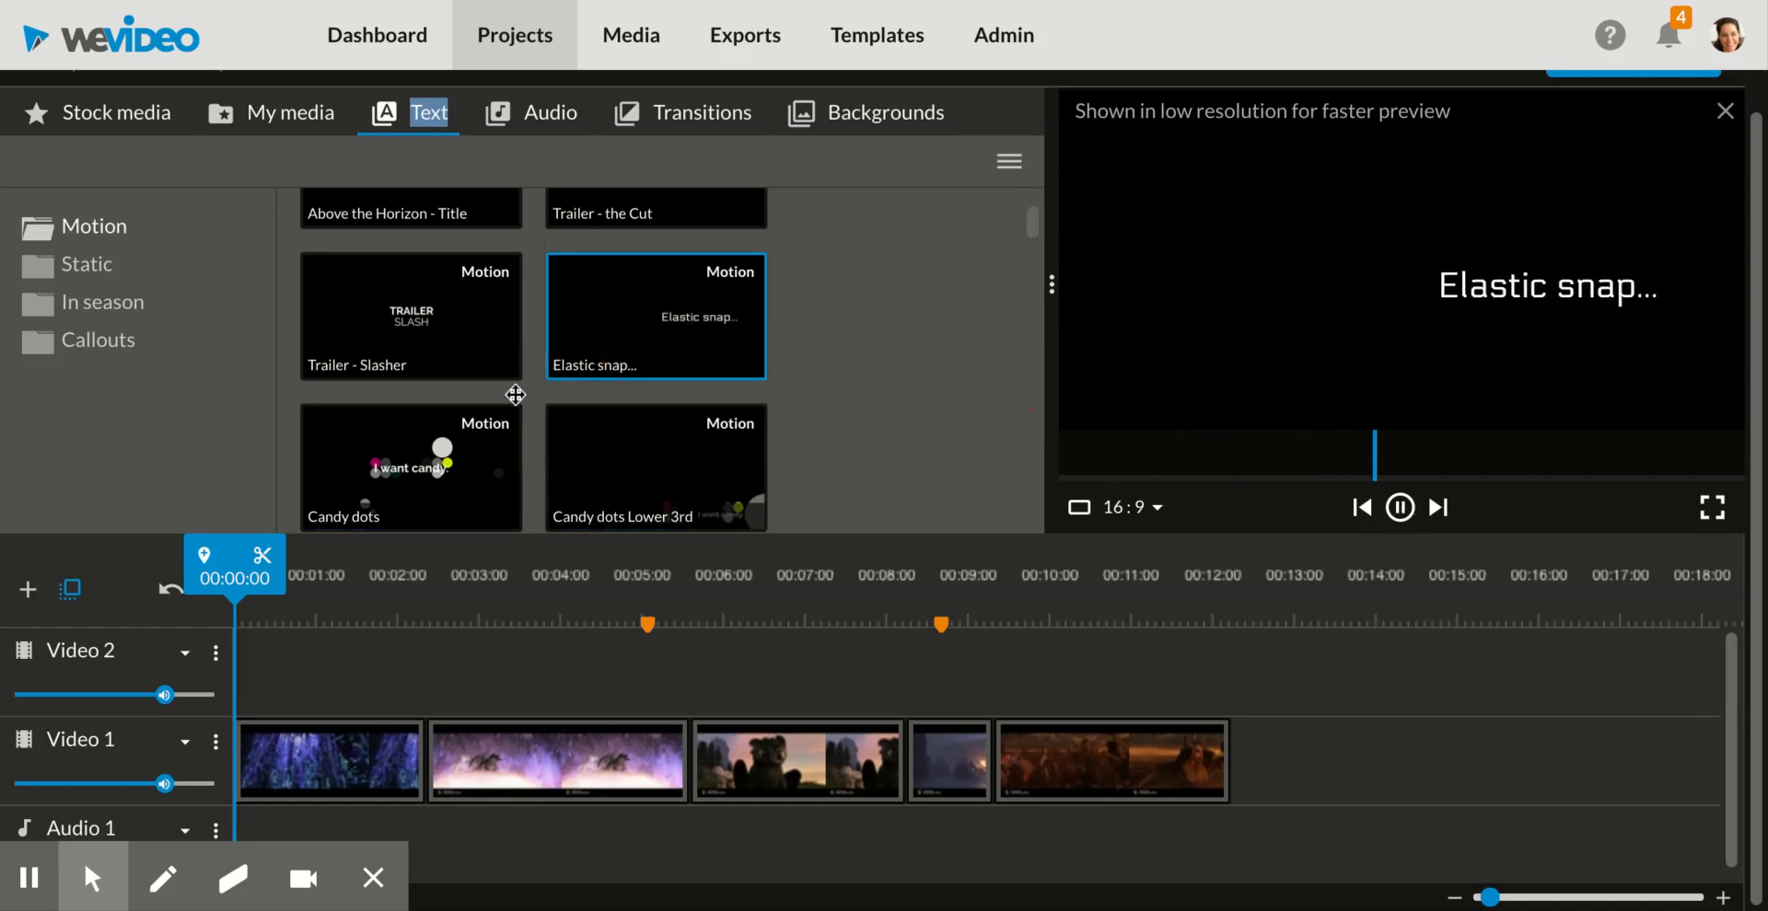
{"action": "scroll", "coordinate": [515, 394], "scroll_direction": "down", "scroll_amount": 3}
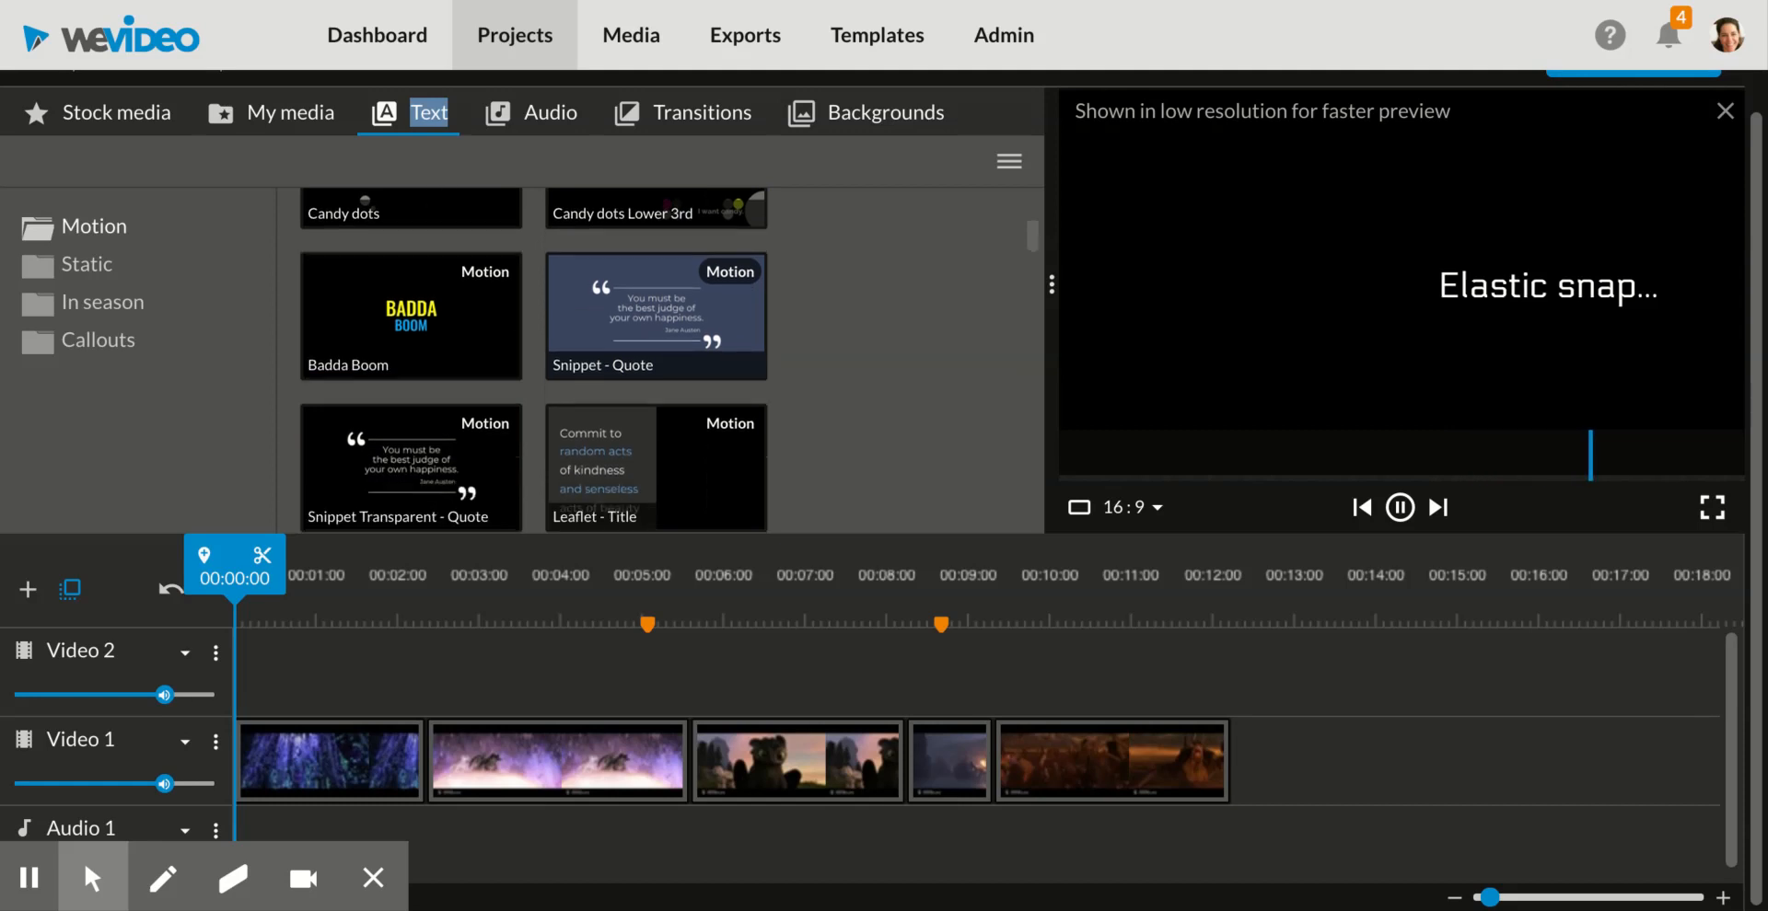
{"action": "scroll", "coordinate": [515, 394], "scroll_direction": "down", "scroll_amount": 1}
{"action": "scroll", "coordinate": [414, 368], "scroll_direction": "up", "scroll_amount": 2}
{"action": "left_click", "coordinate": [376, 337]}
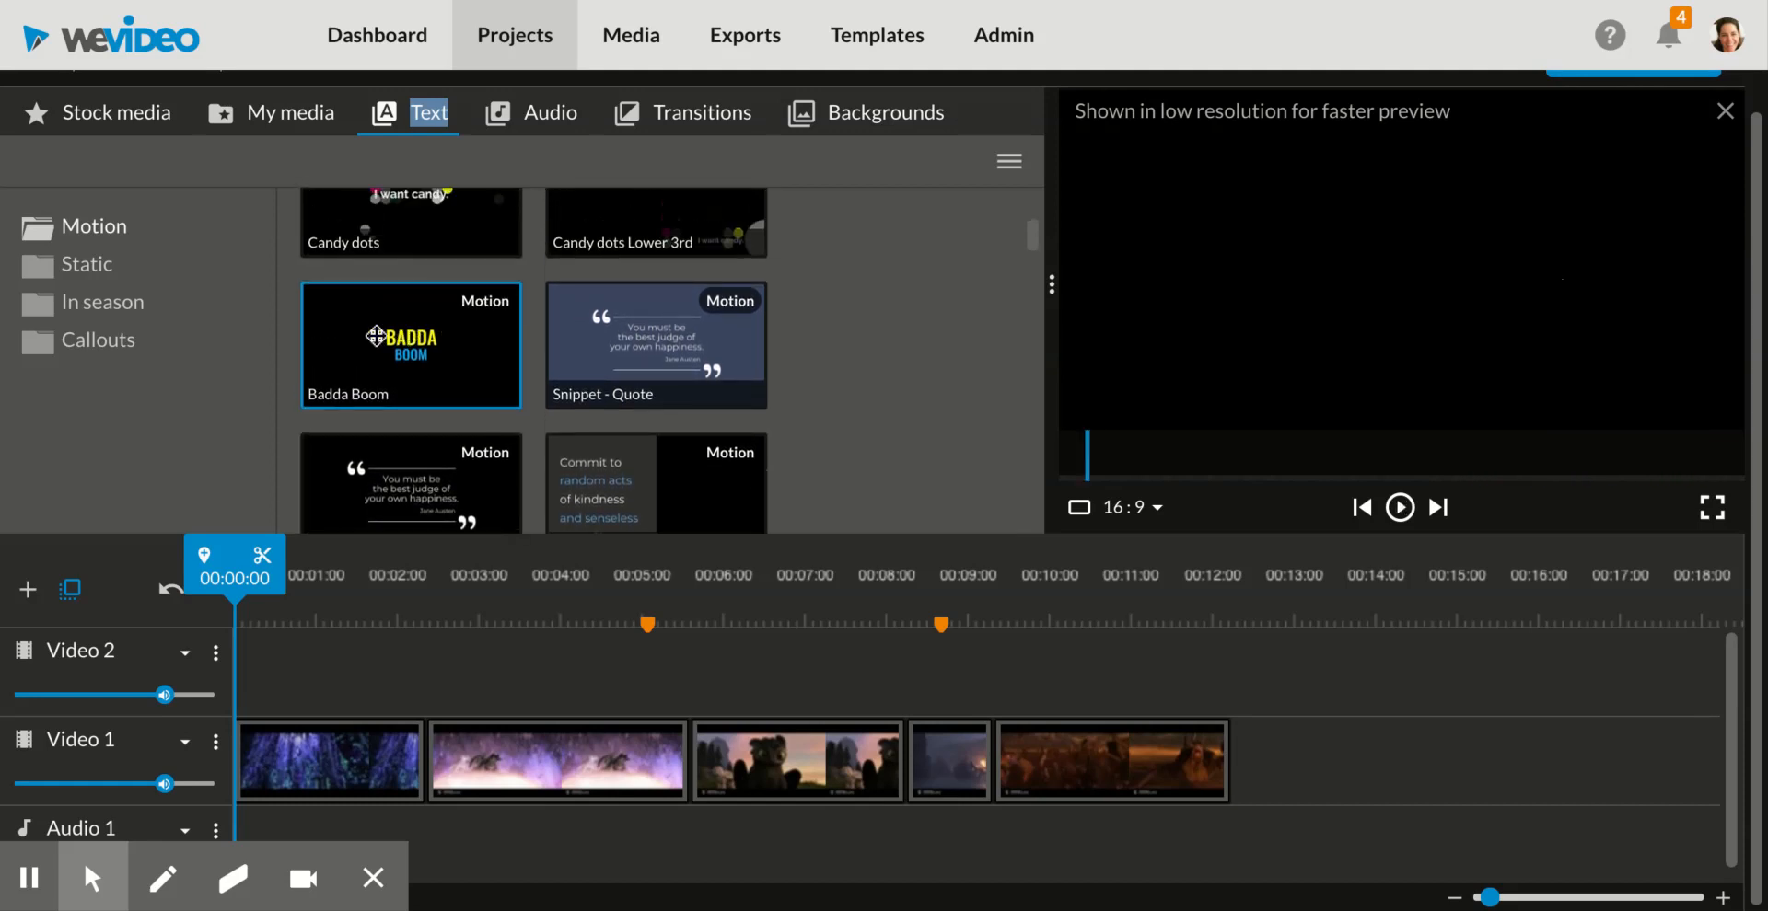
Step: Preview the End credits, Basic text and Lower third templates among the static text options
{"action": "left_click", "coordinate": [46, 274]}
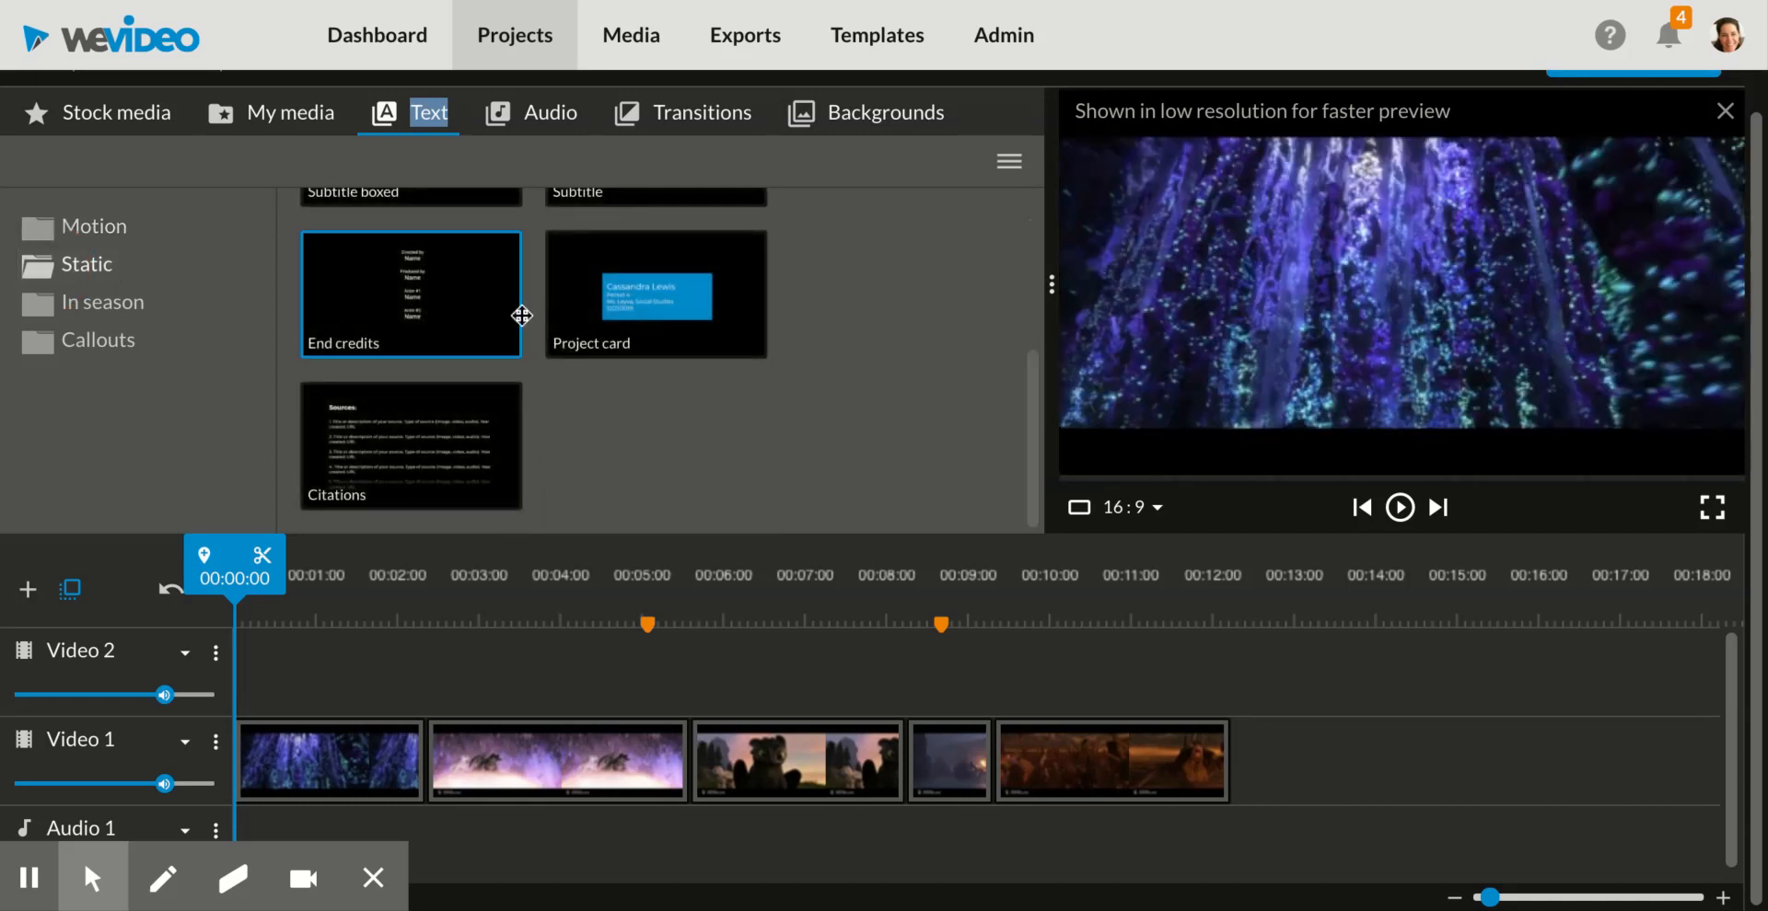
{"action": "scroll", "coordinate": [522, 316], "scroll_direction": "up", "scroll_amount": 1}
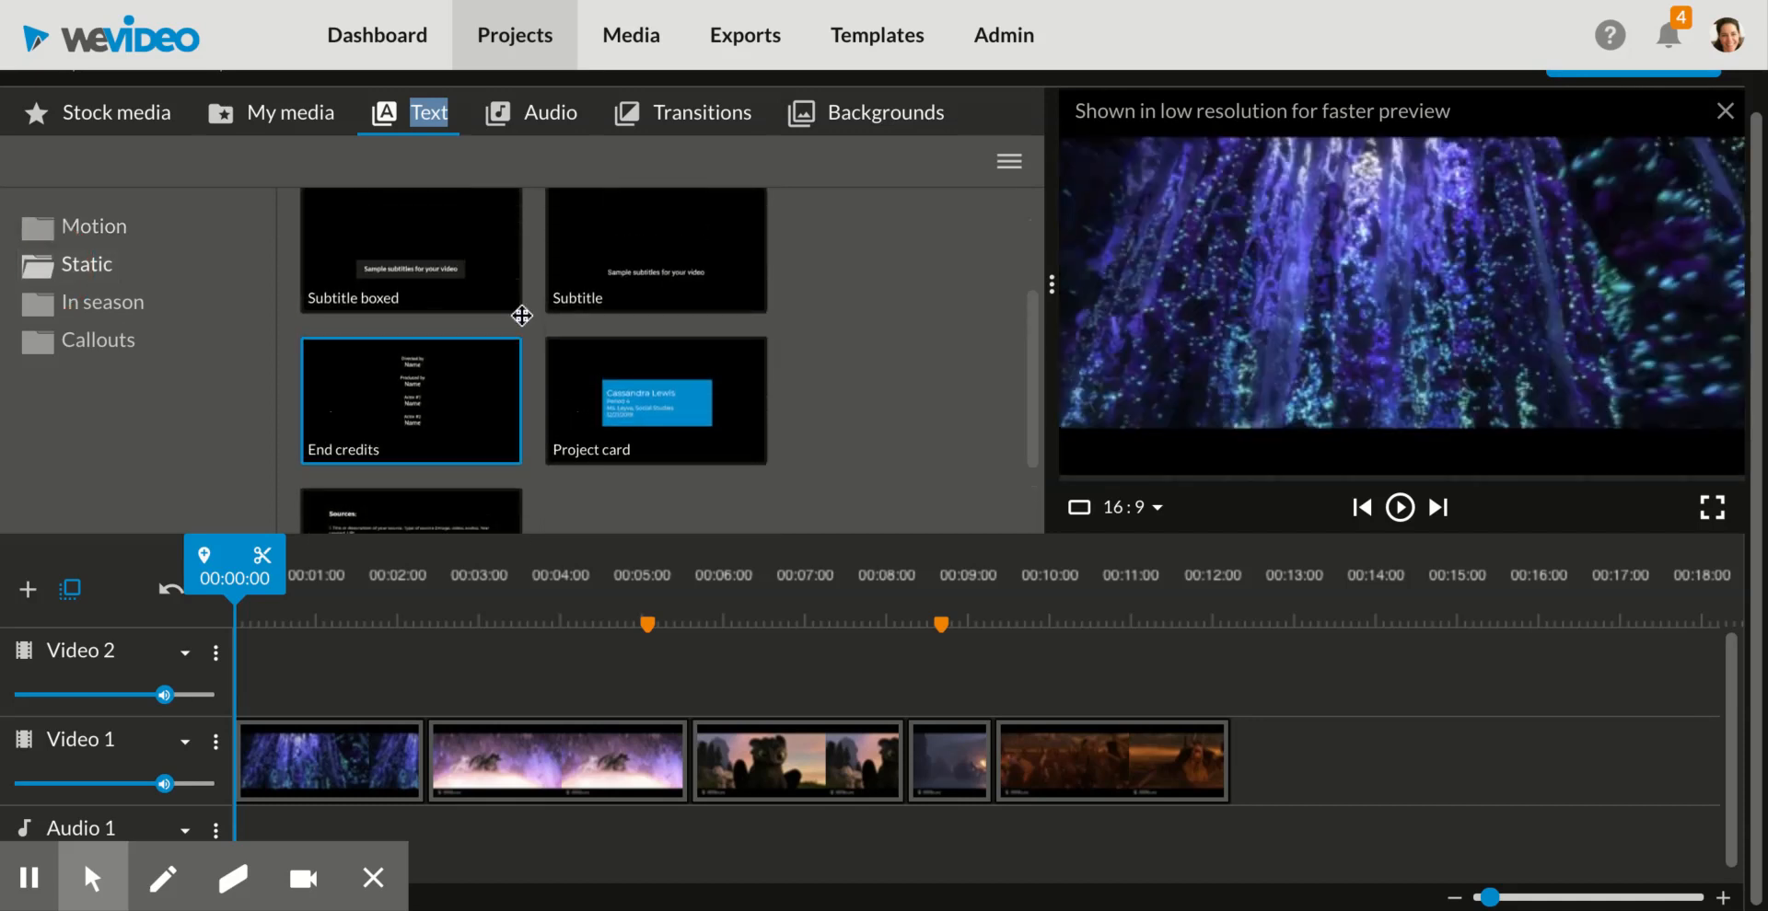
{"action": "left_click", "coordinate": [451, 410]}
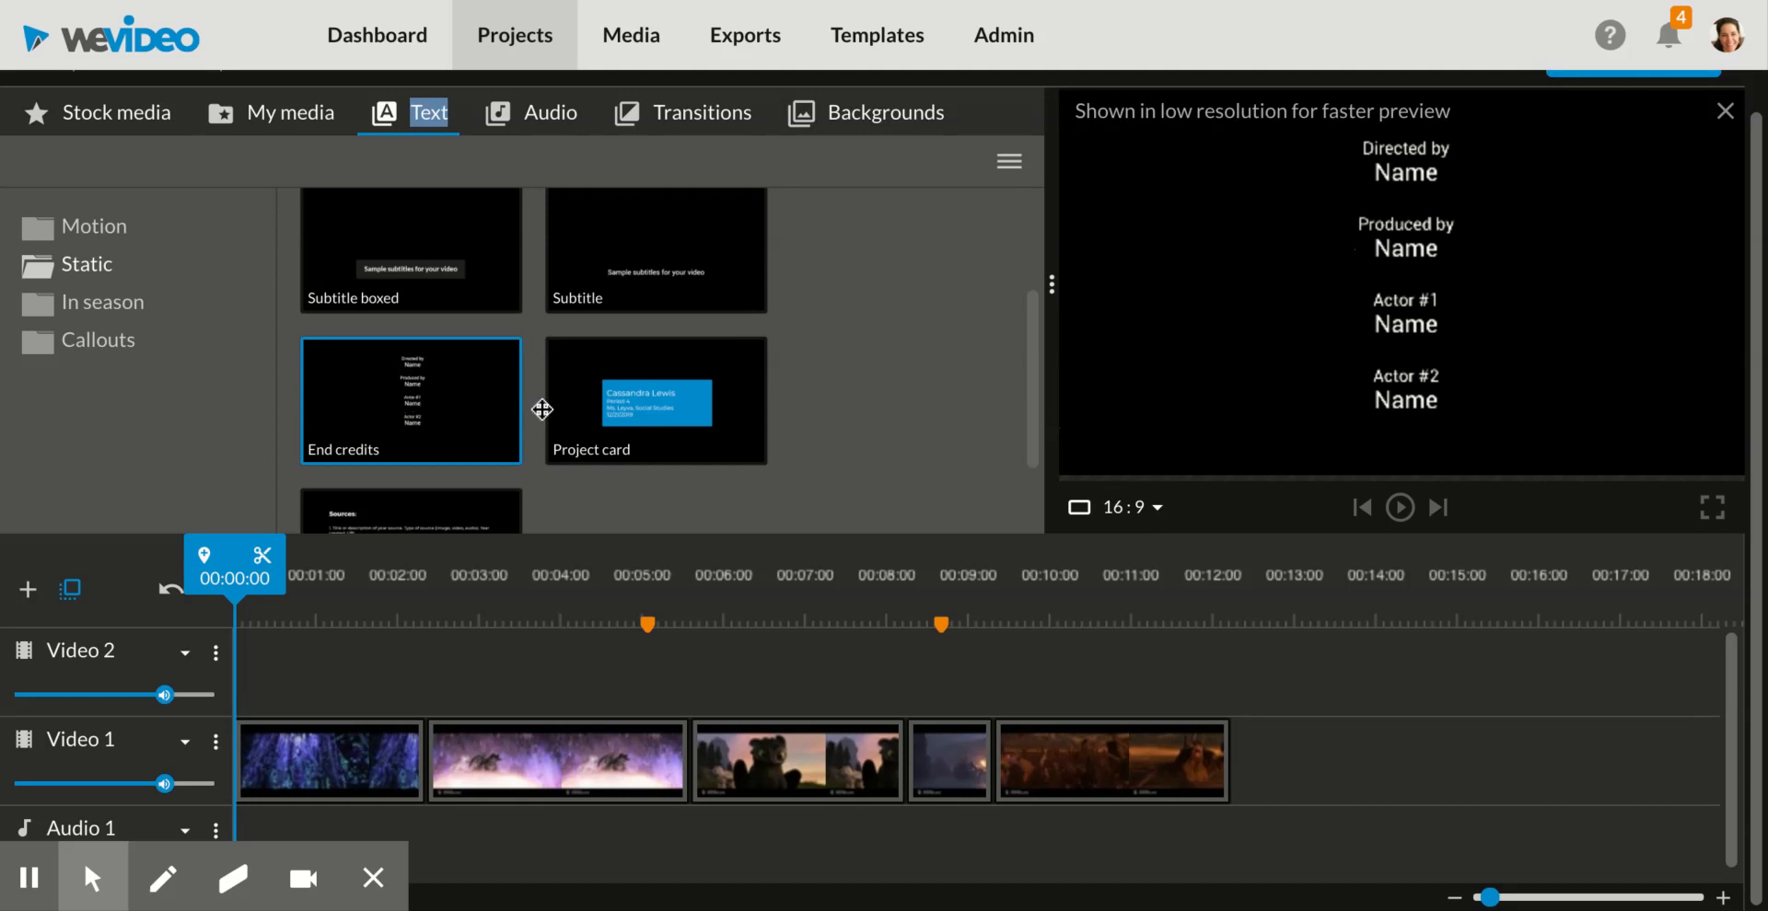
{"action": "left_click", "coordinate": [1399, 508]}
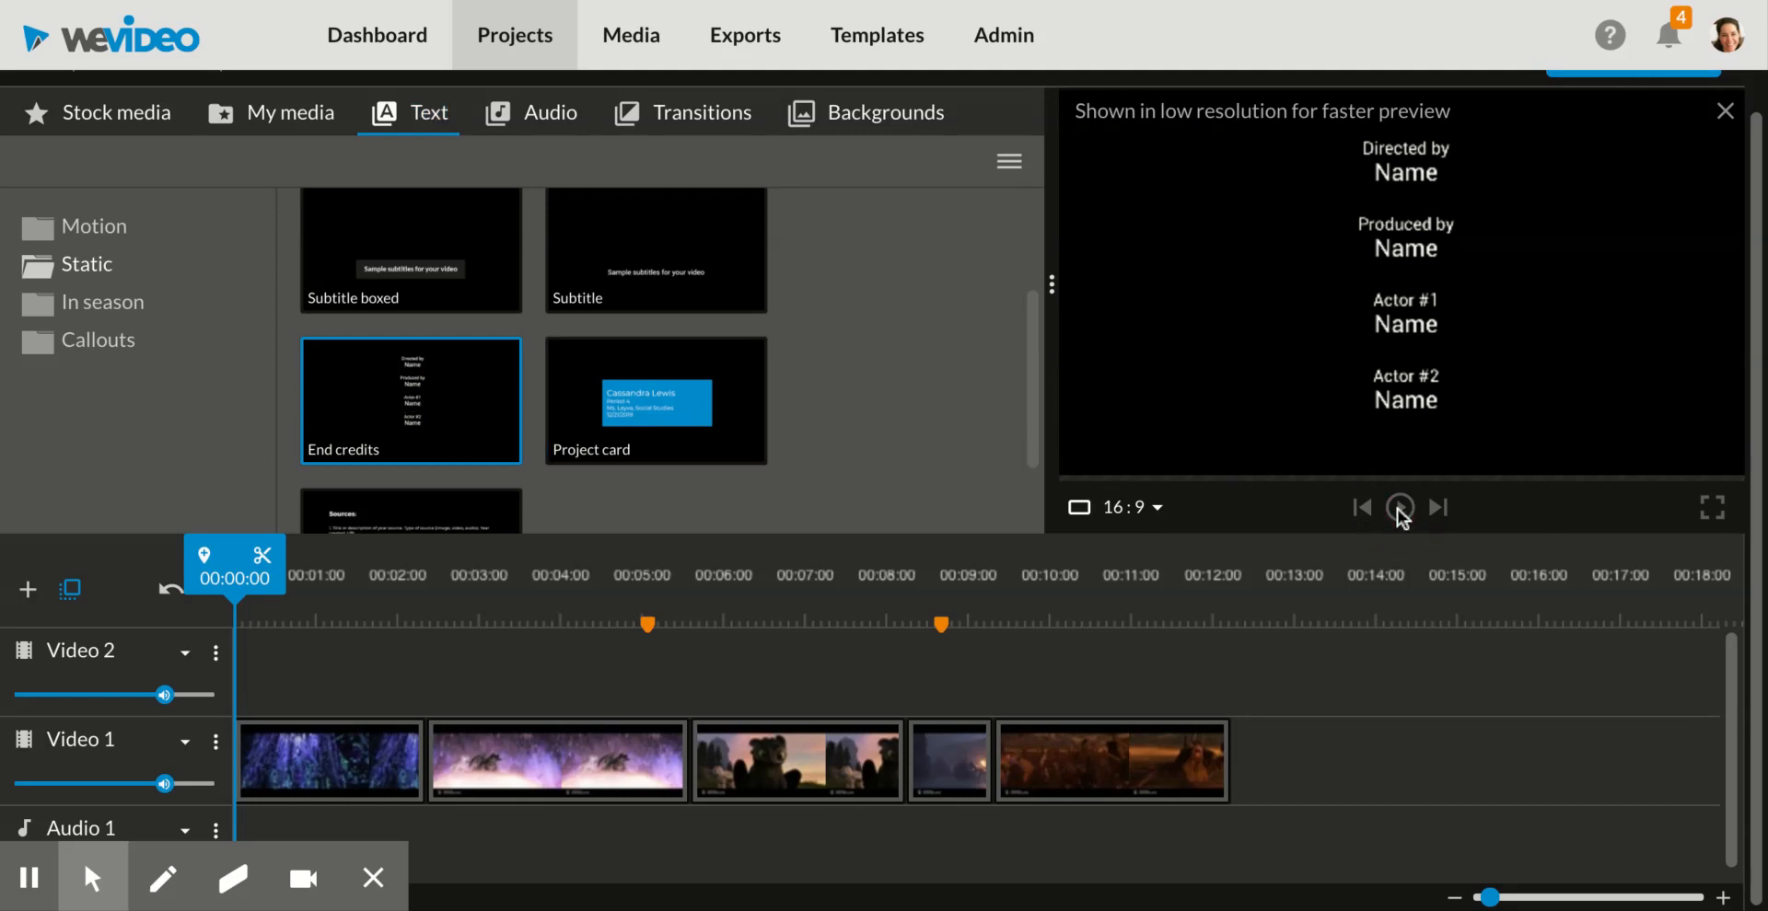
{"action": "scroll", "coordinate": [426, 420], "scroll_direction": "up", "scroll_amount": 4}
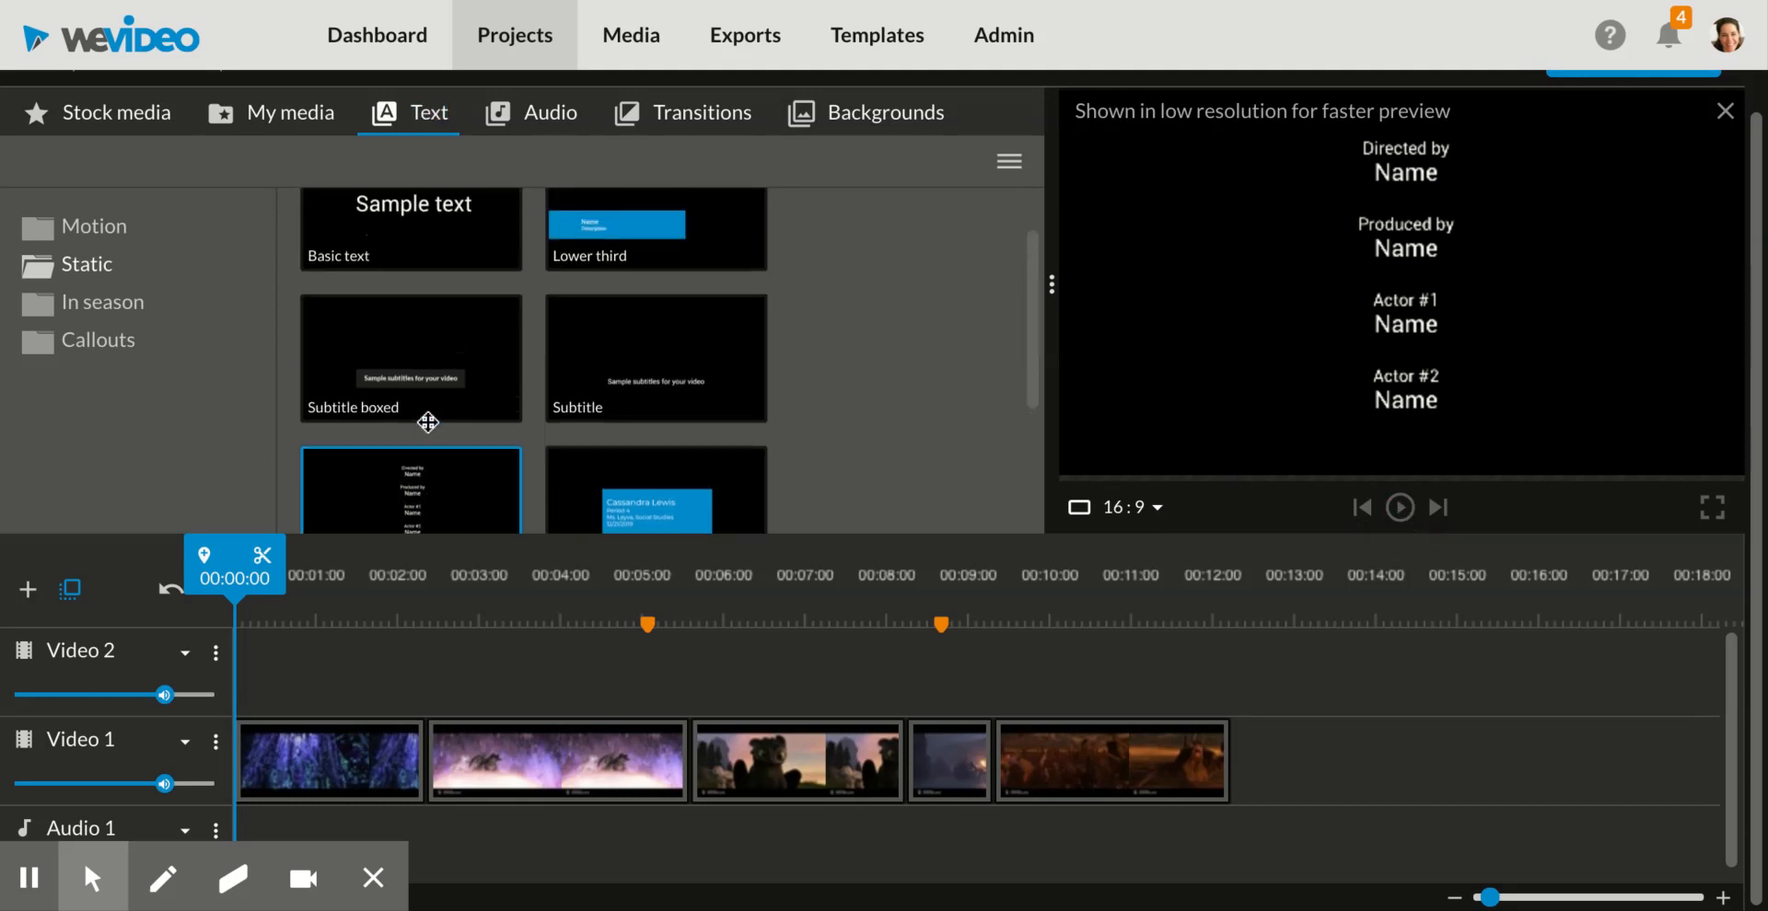
{"action": "left_click", "coordinate": [420, 314]}
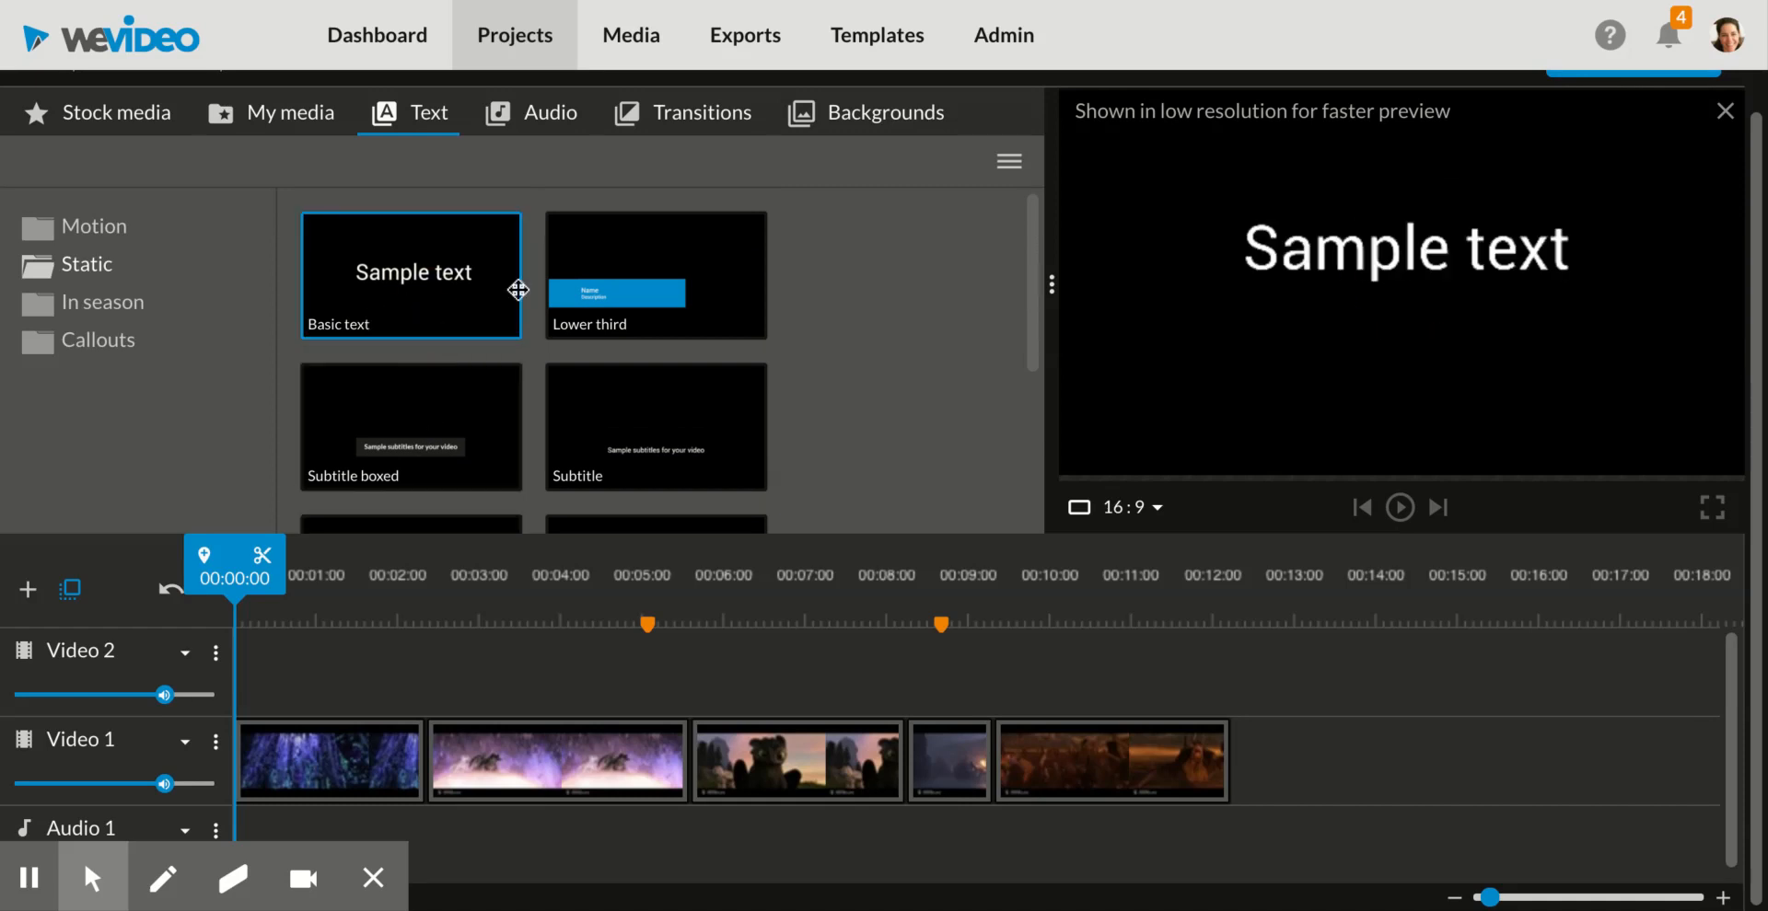
{"action": "left_click", "coordinate": [733, 235]}
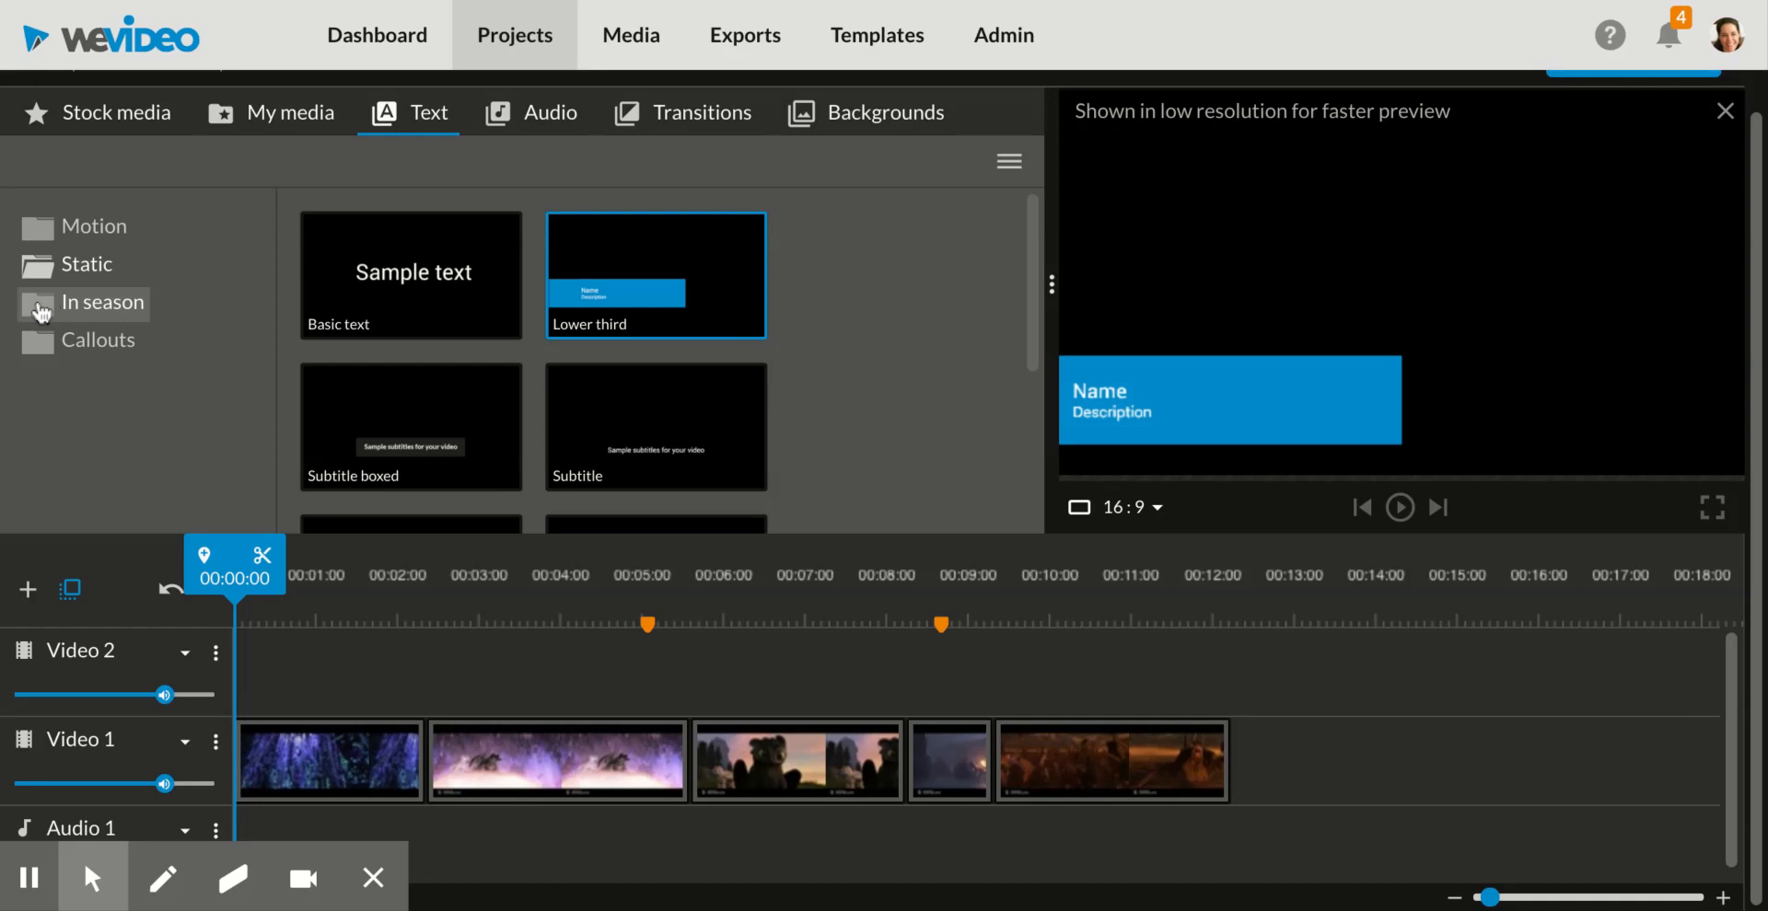
Step: Browse the In season text templates for holiday and event titles
{"action": "left_click", "coordinate": [41, 311]}
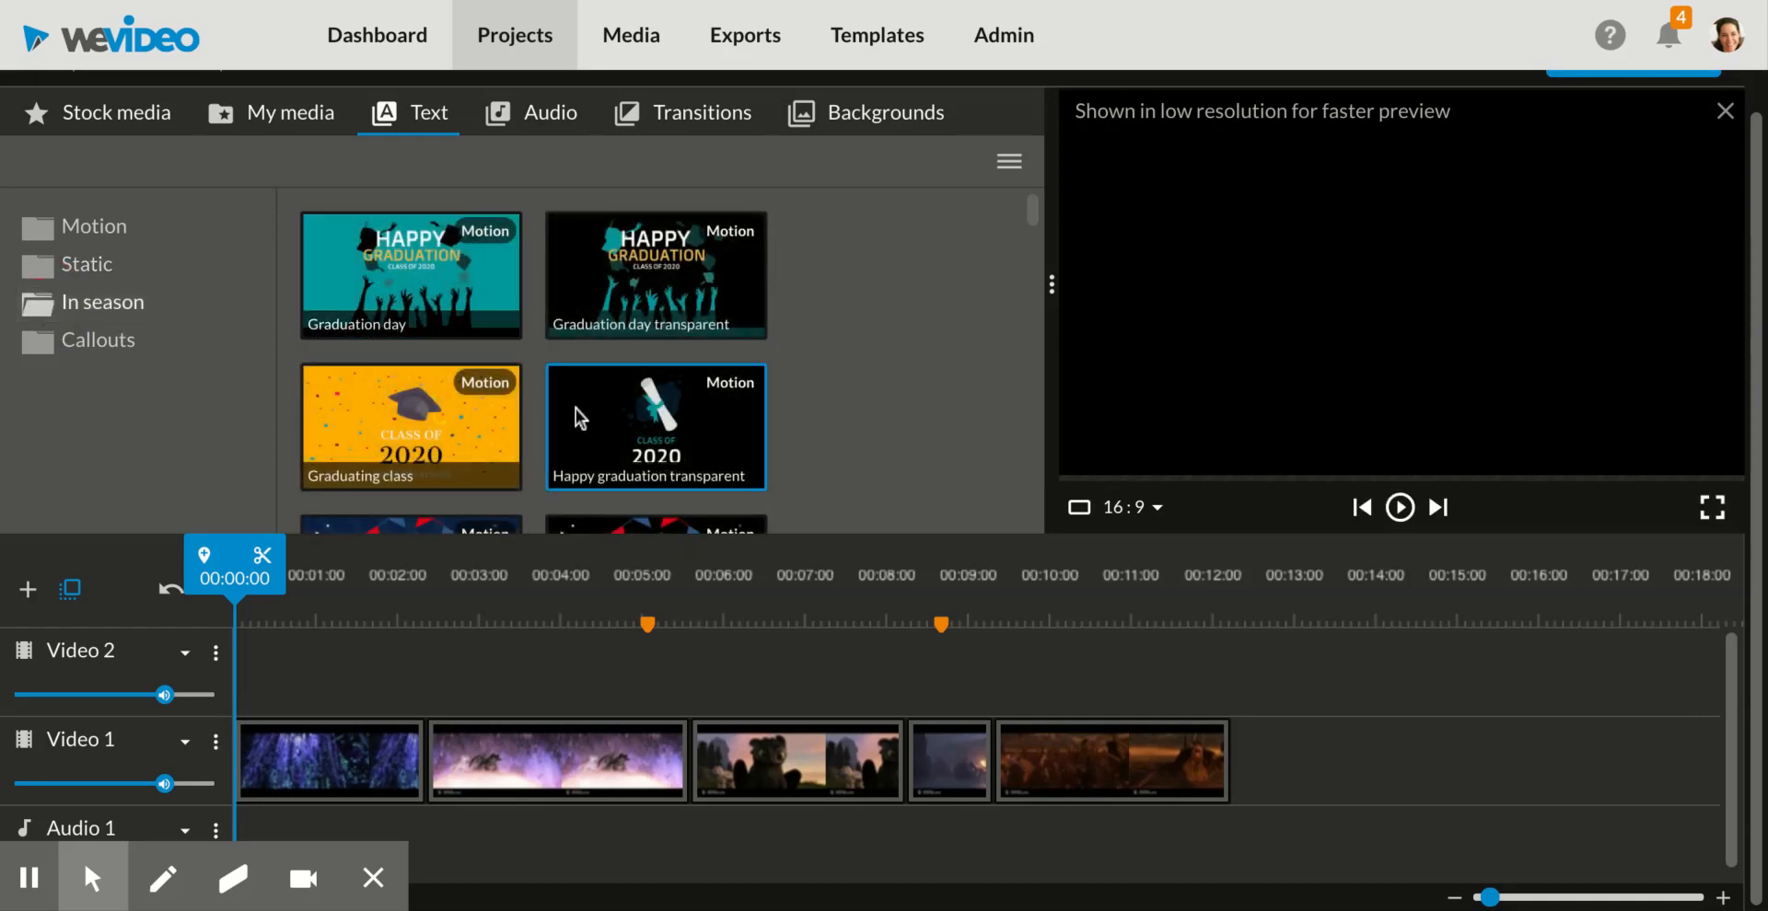
{"action": "scroll", "coordinate": [578, 419], "scroll_direction": "down", "scroll_amount": 5}
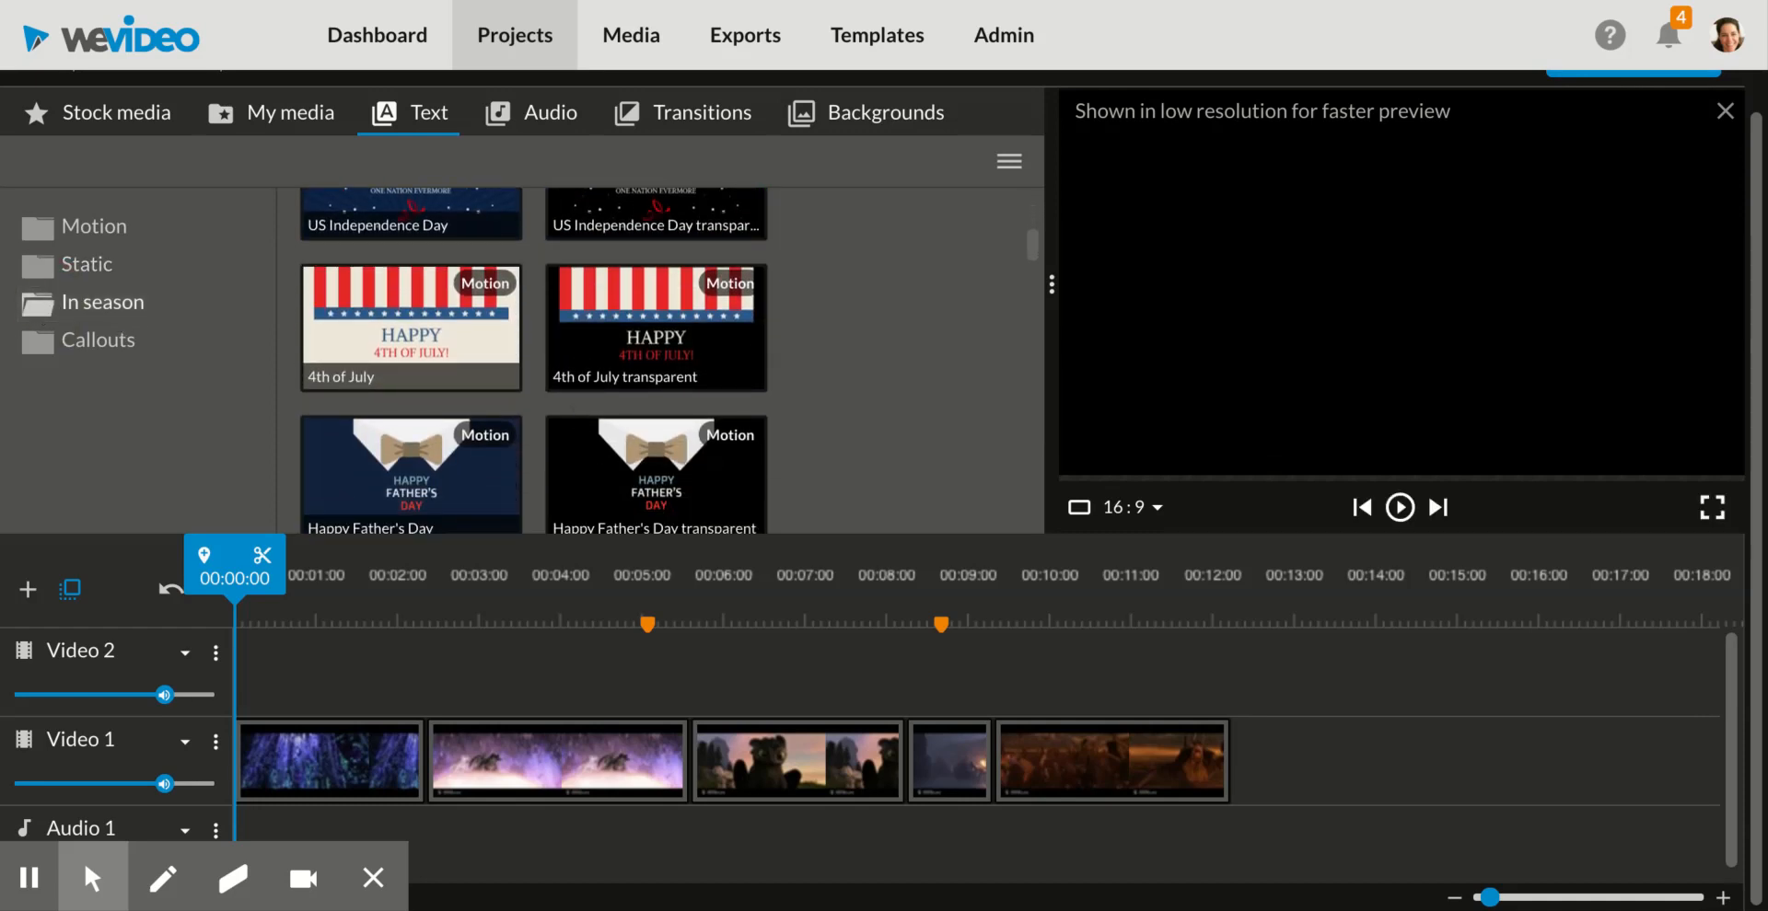
{"action": "scroll", "coordinate": [655, 303], "scroll_direction": "down", "scroll_amount": 4}
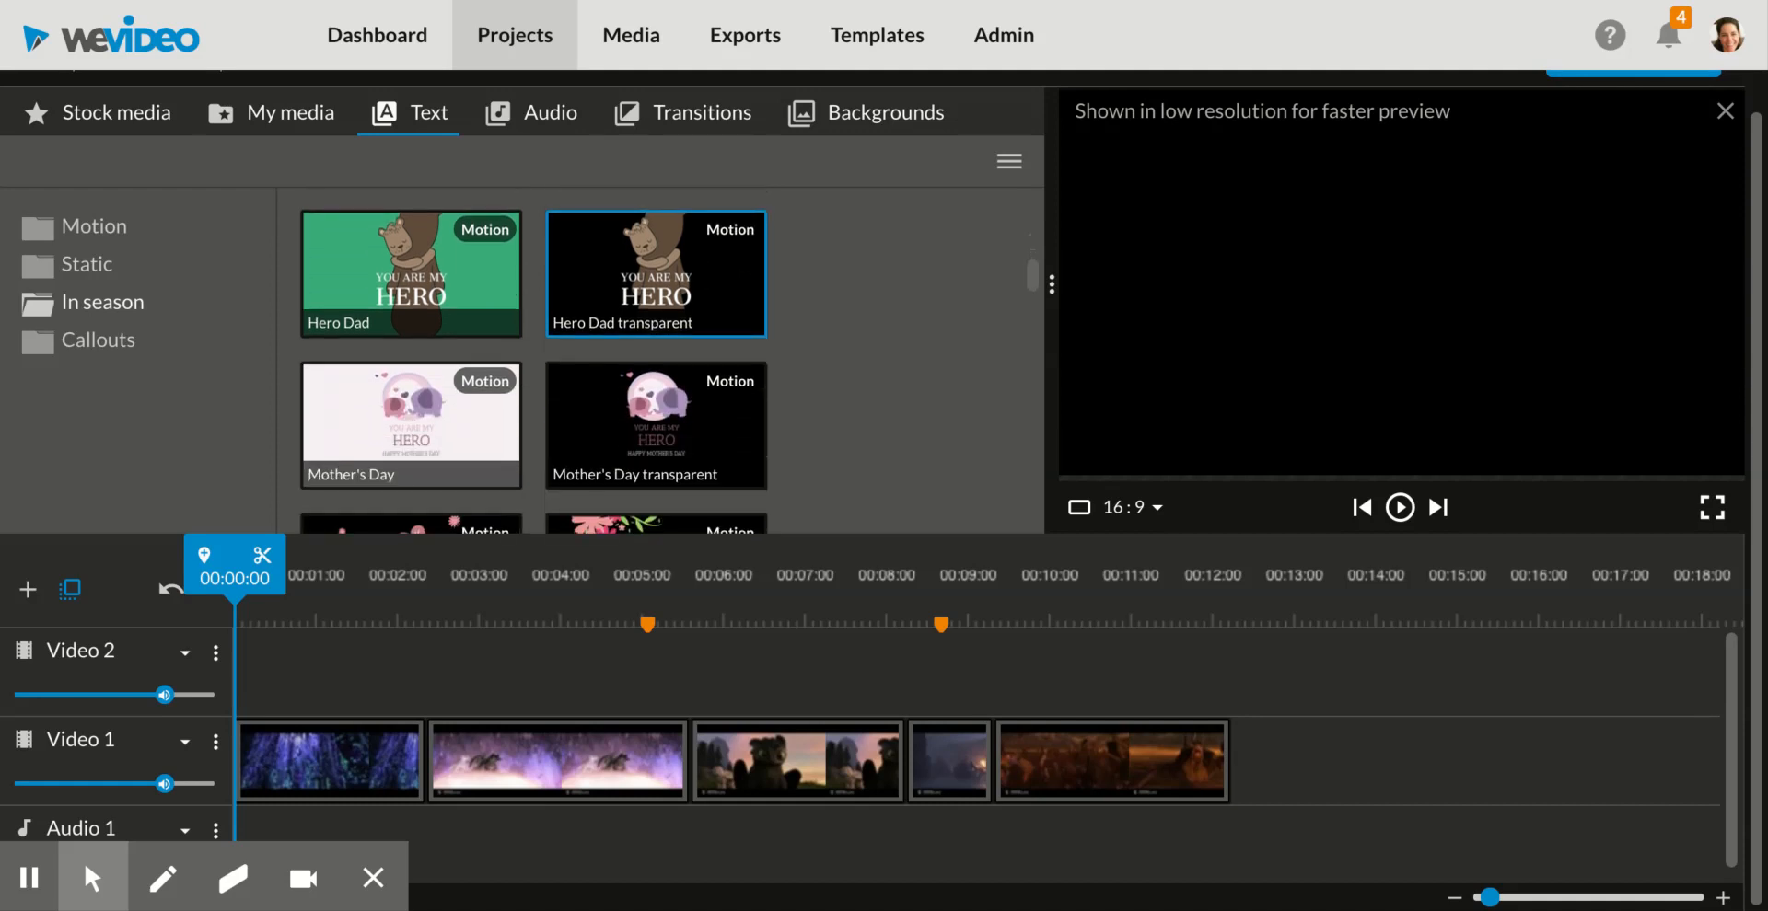
{"action": "scroll", "coordinate": [655, 368], "scroll_direction": "down", "scroll_amount": 4}
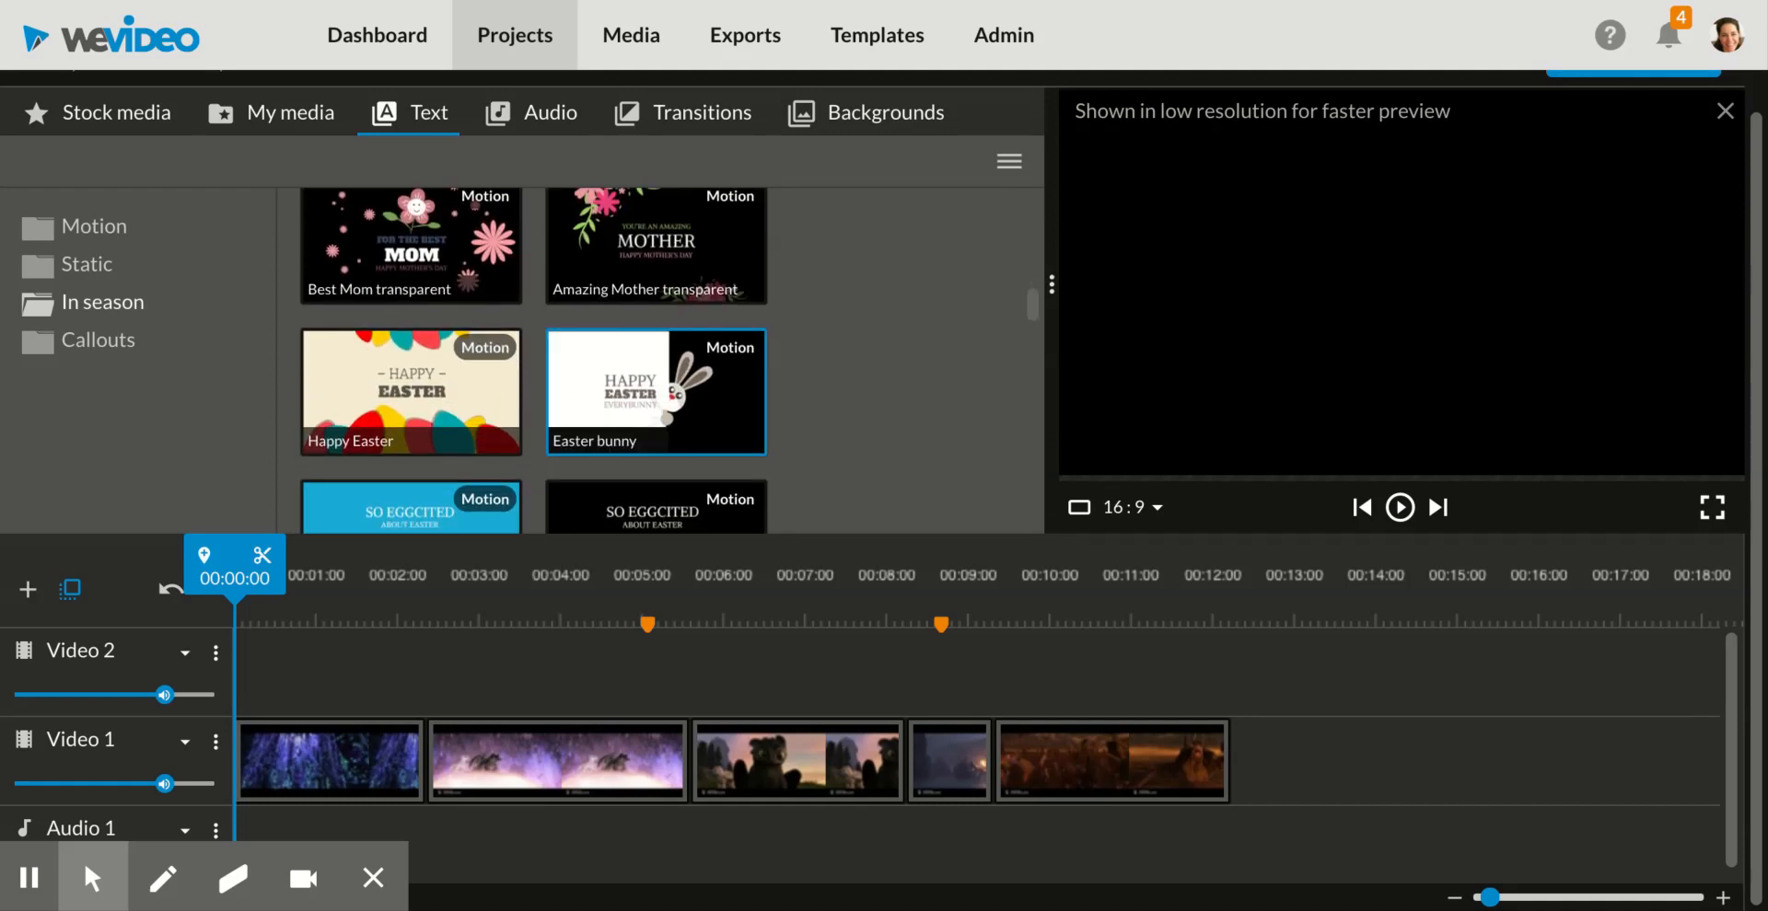
{"action": "scroll", "coordinate": [552, 405], "scroll_direction": "up", "scroll_amount": 1}
{"action": "scroll", "coordinate": [498, 406], "scroll_direction": "down", "scroll_amount": 1}
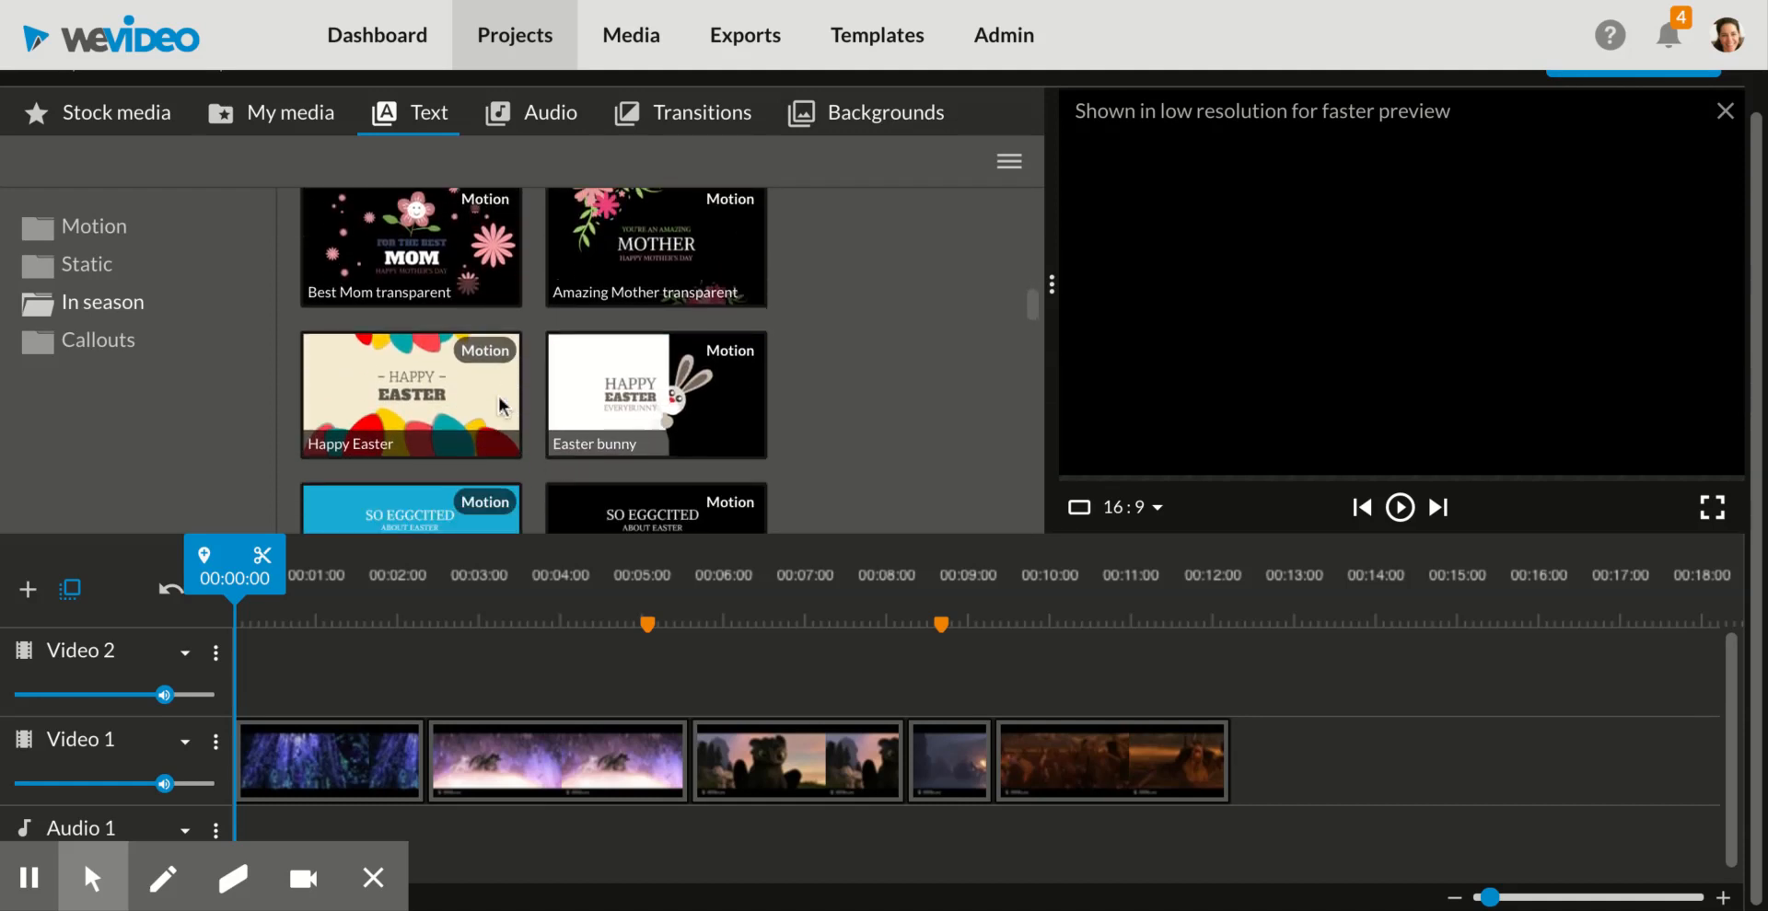
{"action": "scroll", "coordinate": [502, 405], "scroll_direction": "down", "scroll_amount": 5}
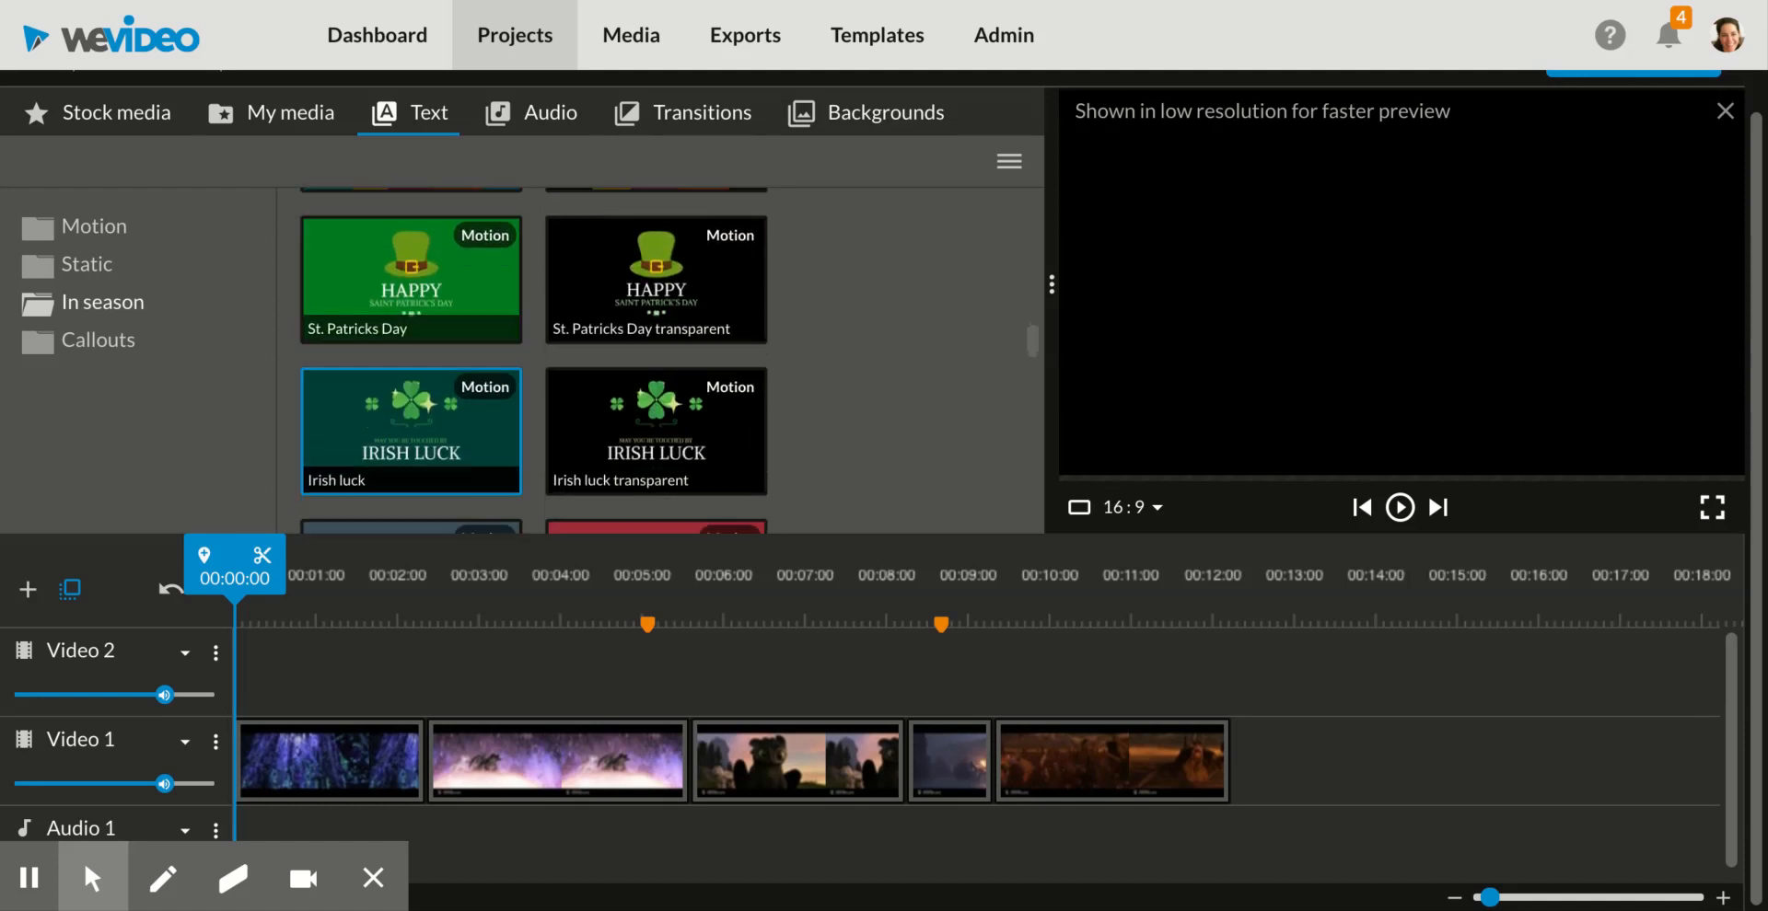
Step: Examine the Callouts text templates, such as the pointer, arrow and rectangle shapes
{"action": "left_click", "coordinate": [52, 349]}
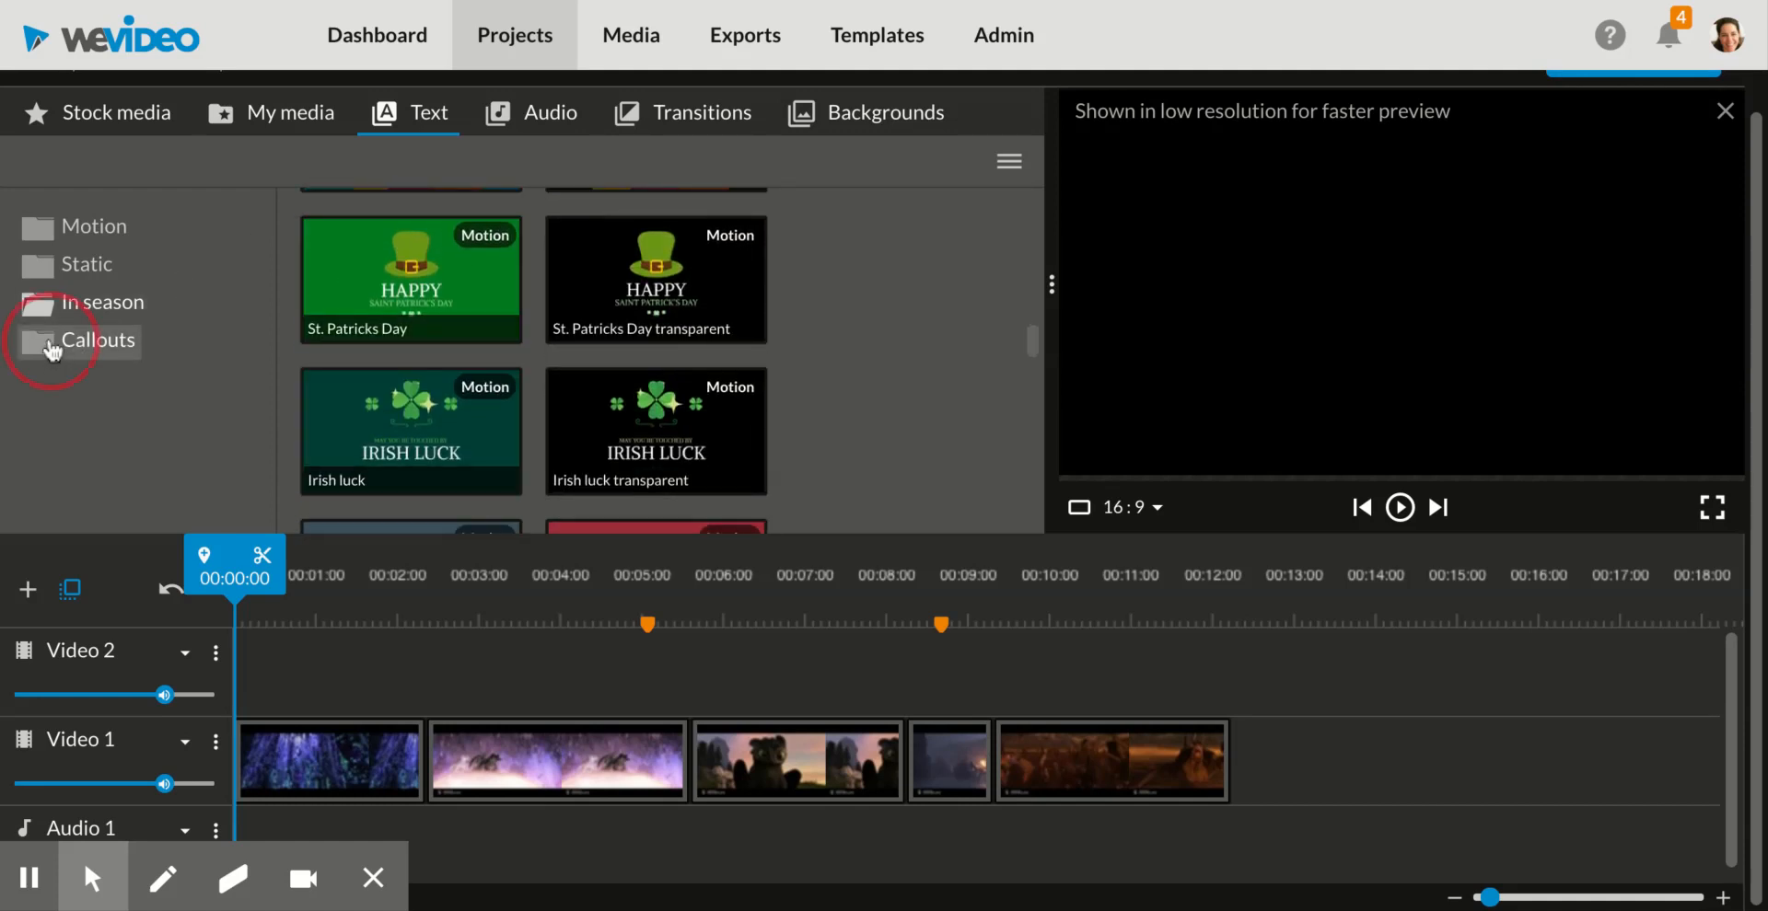
{"action": "scroll", "coordinate": [564, 327], "scroll_direction": "up", "scroll_amount": 2}
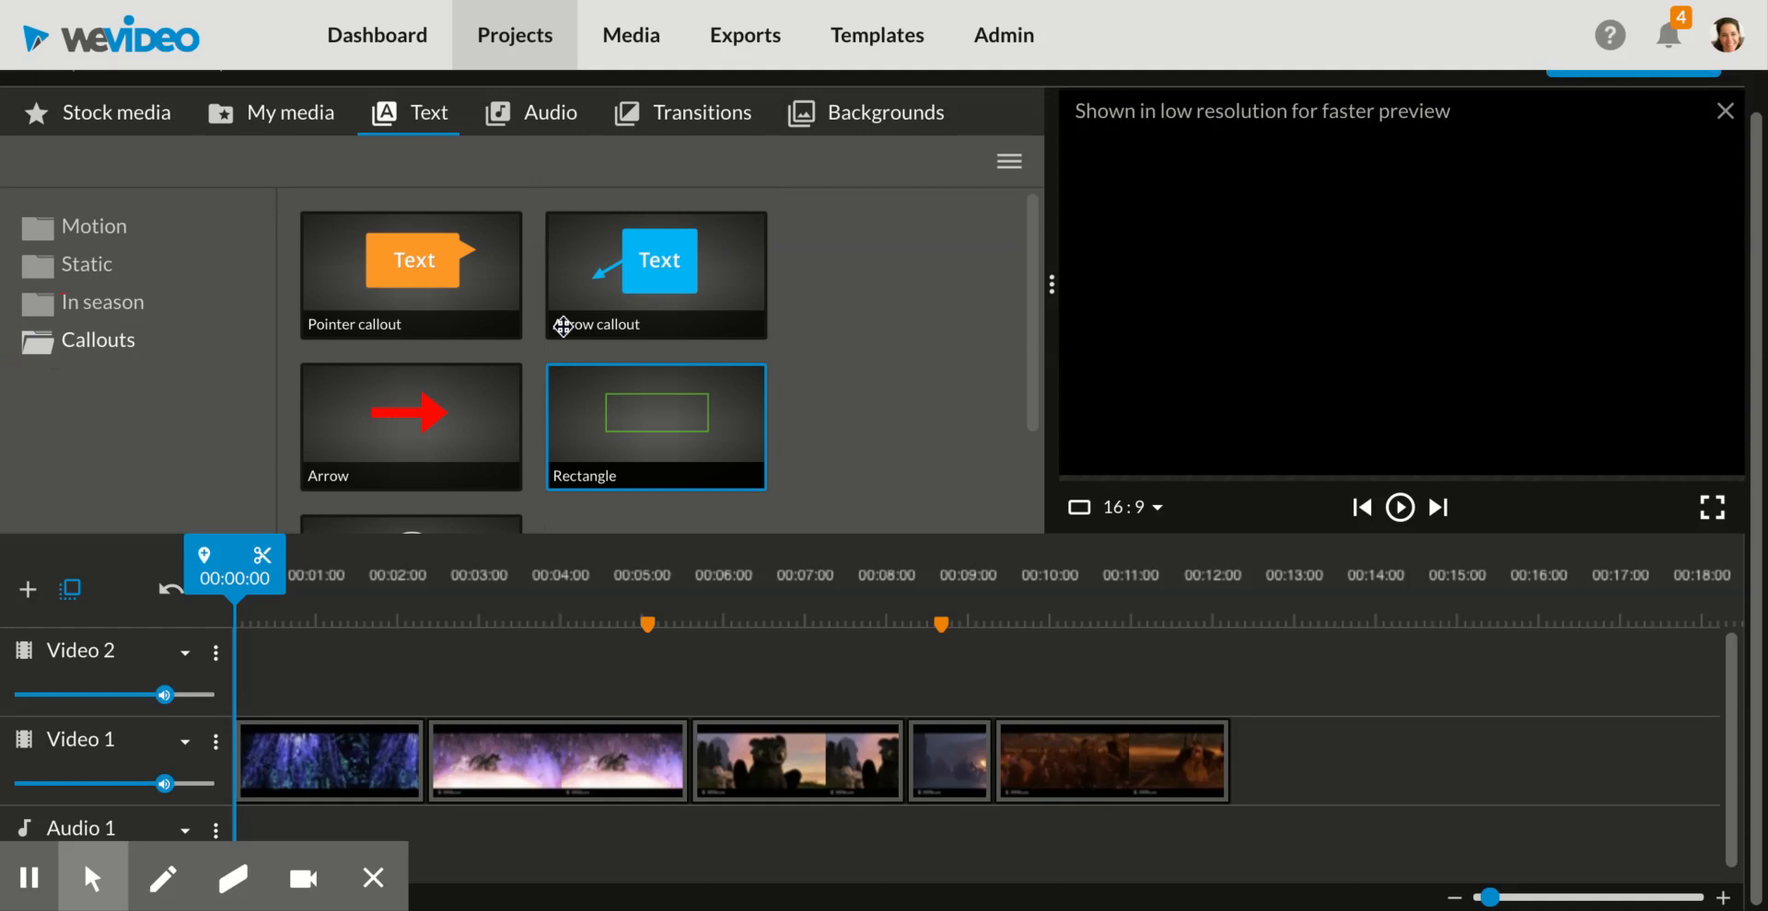
{"action": "scroll", "coordinate": [562, 326], "scroll_direction": "up", "scroll_amount": 1}
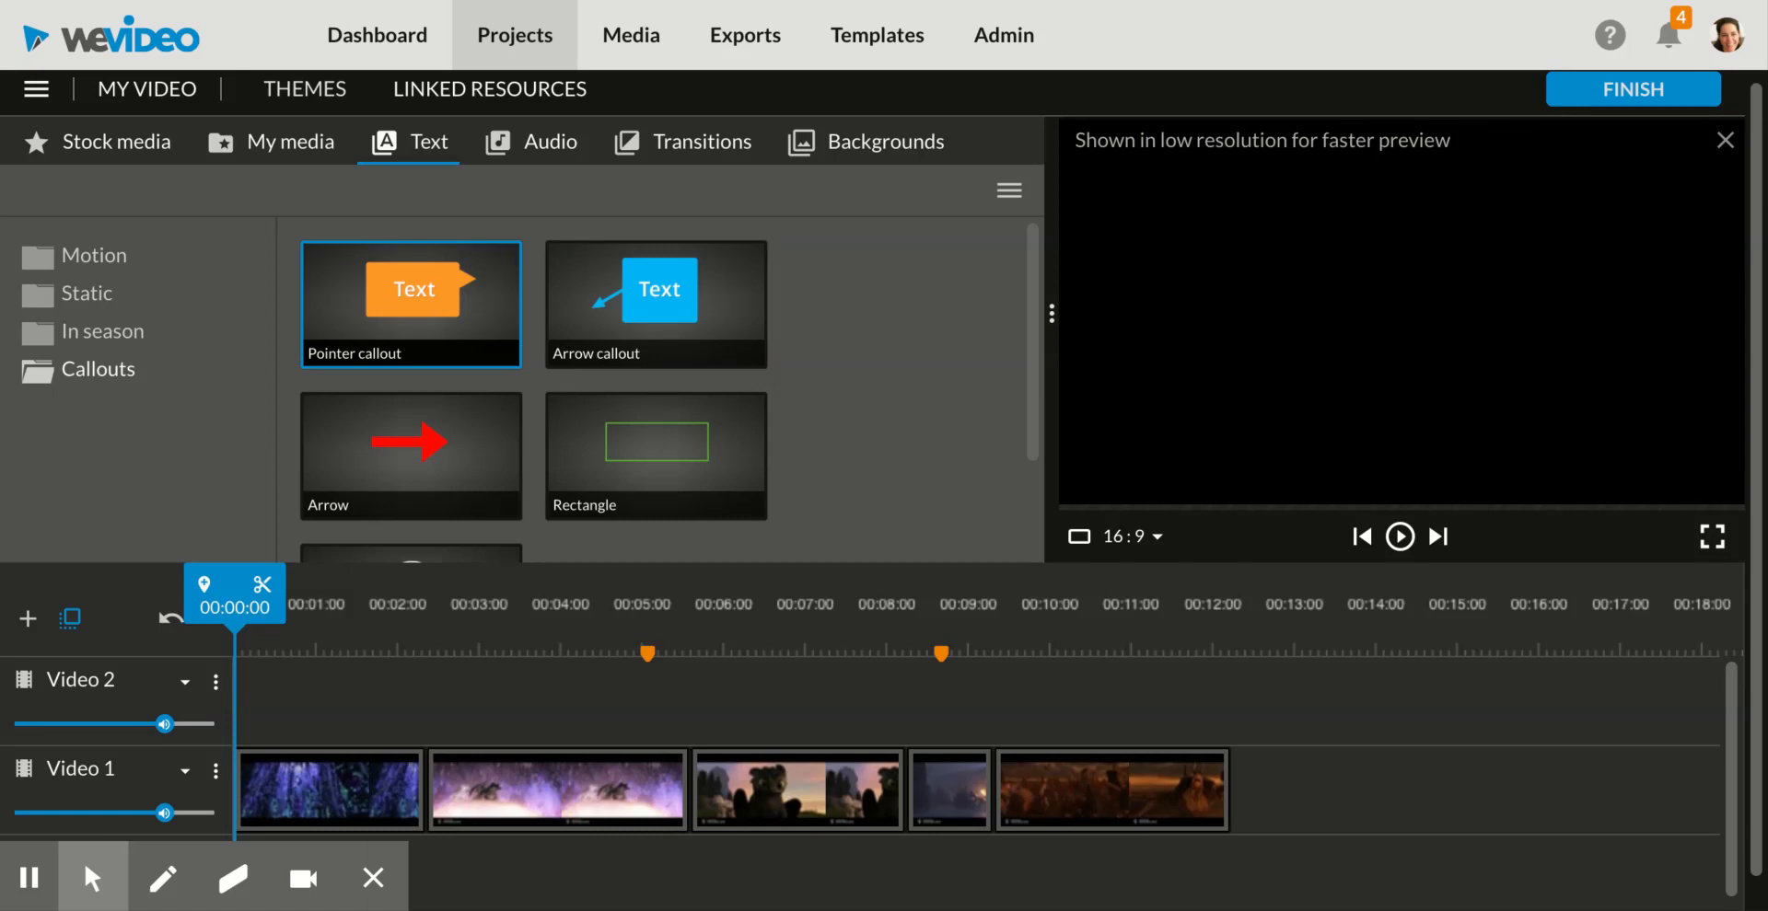
Step: Add the Badda Boom motion title at the start of the Video 2 track and scrub through it over the first clip
{"action": "left_click", "coordinate": [43, 264]}
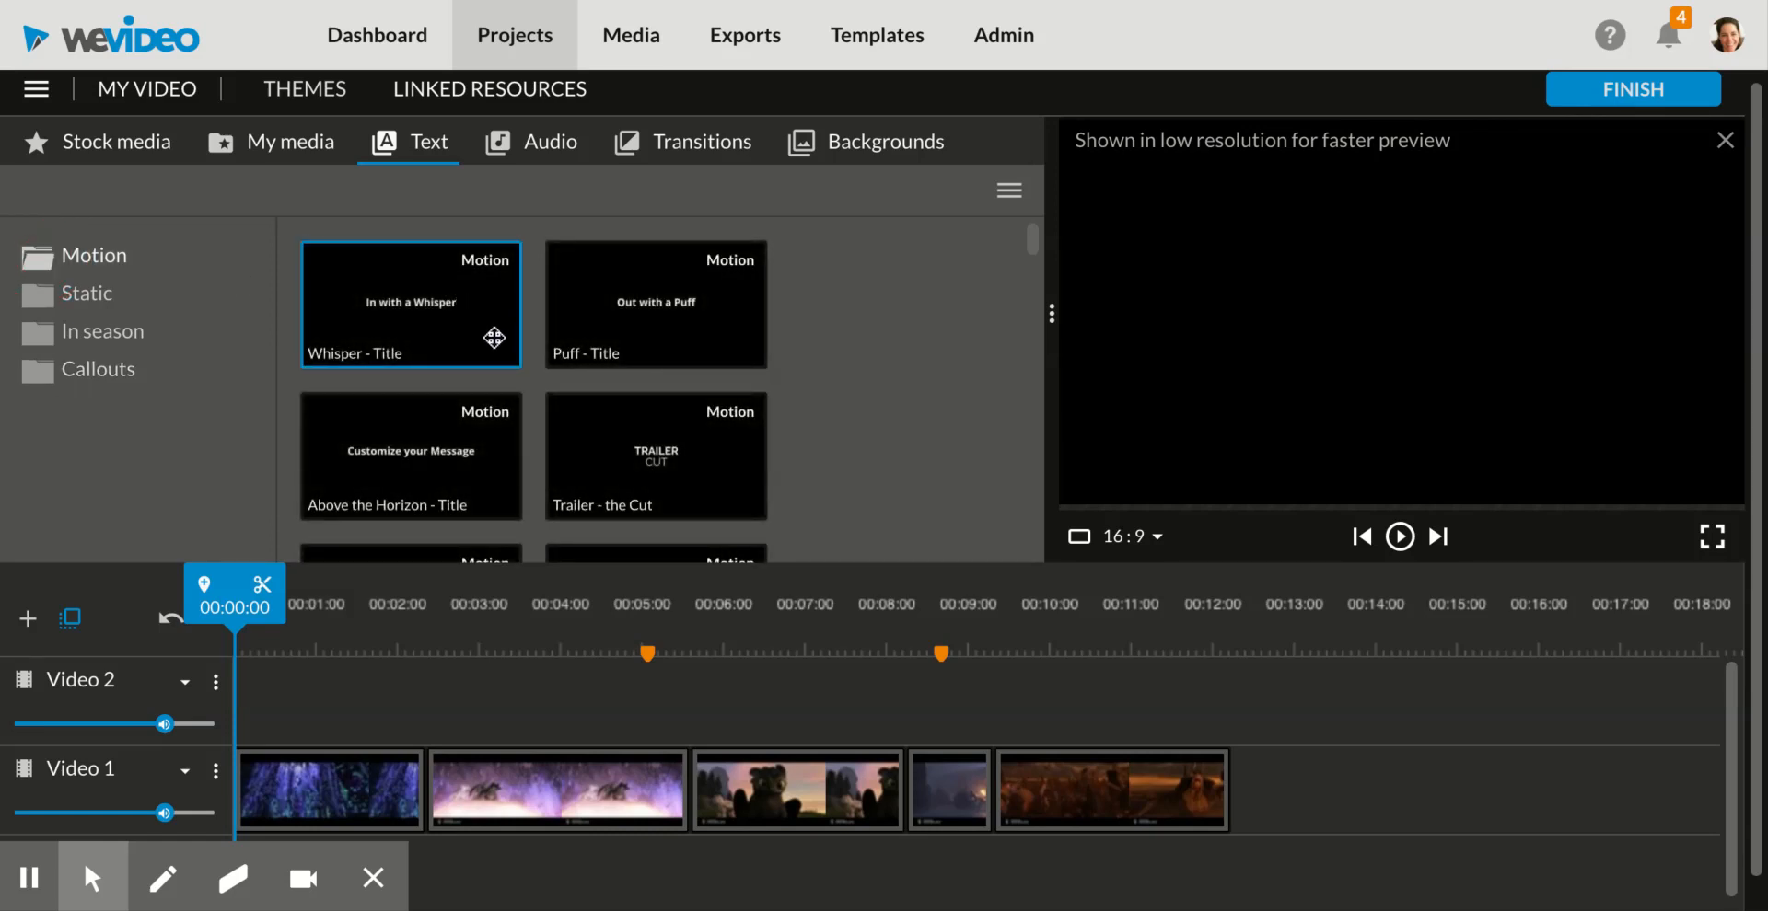
{"action": "scroll", "coordinate": [496, 327], "scroll_direction": "down", "scroll_amount": 3}
{"action": "scroll", "coordinate": [495, 338], "scroll_direction": "down", "scroll_amount": 3}
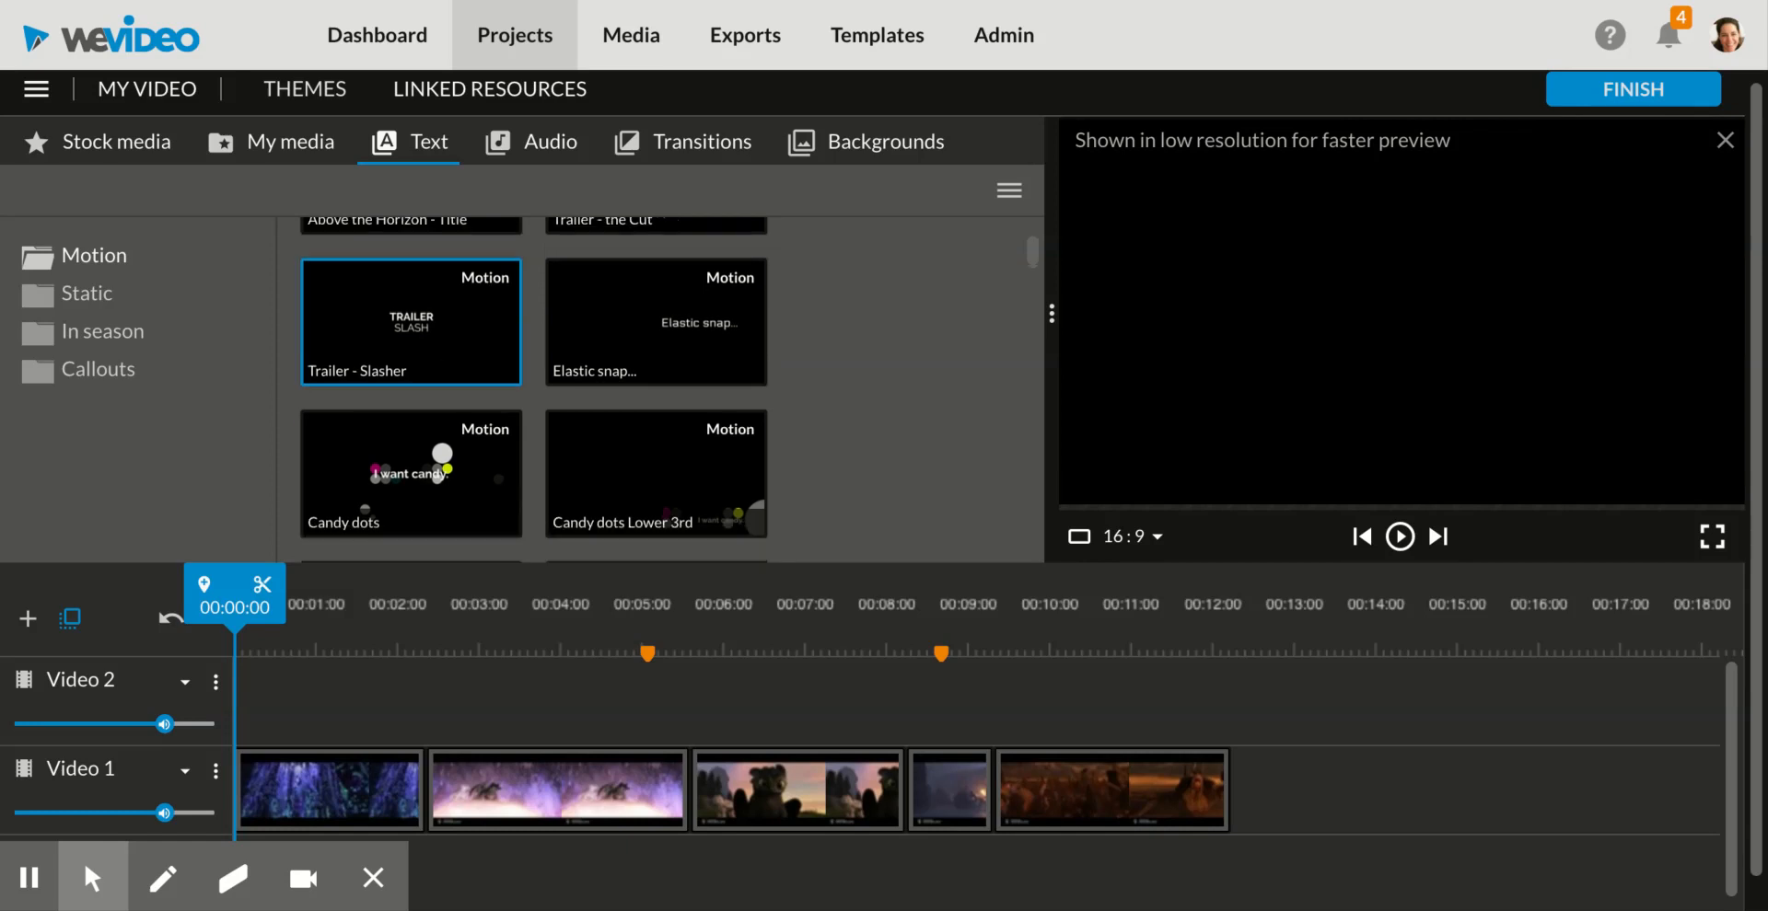
{"action": "left_click", "coordinate": [426, 430]}
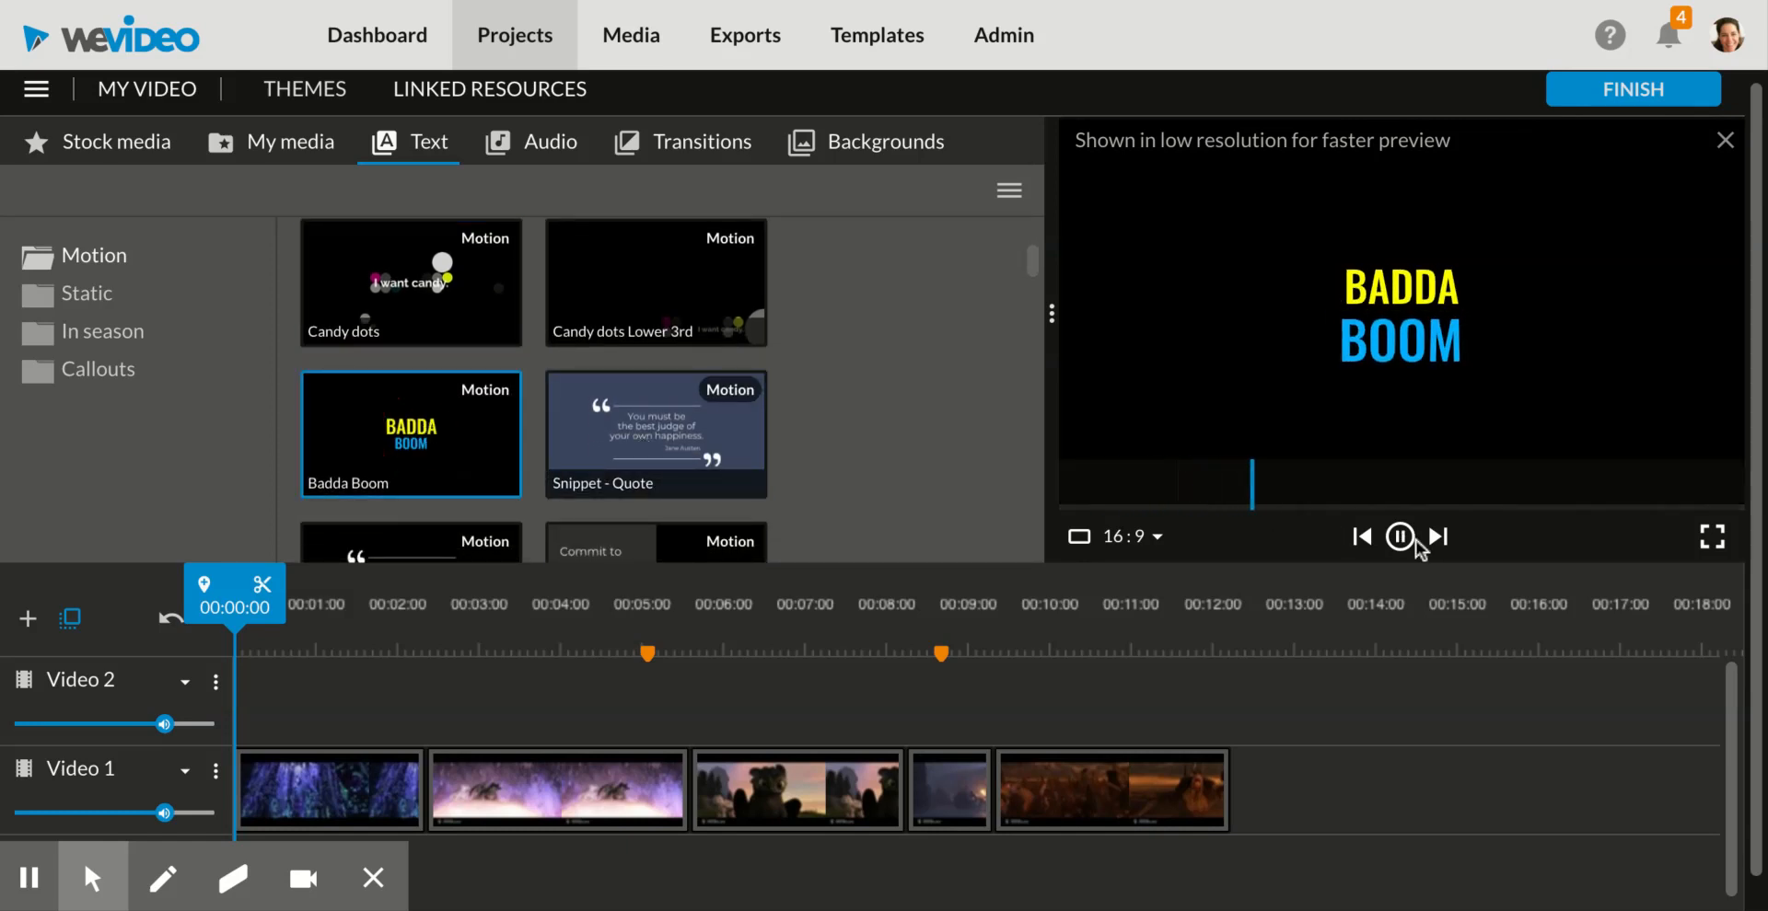
{"action": "left_click_drag", "start_coordinate": [408, 423], "coordinate": [264, 700]}
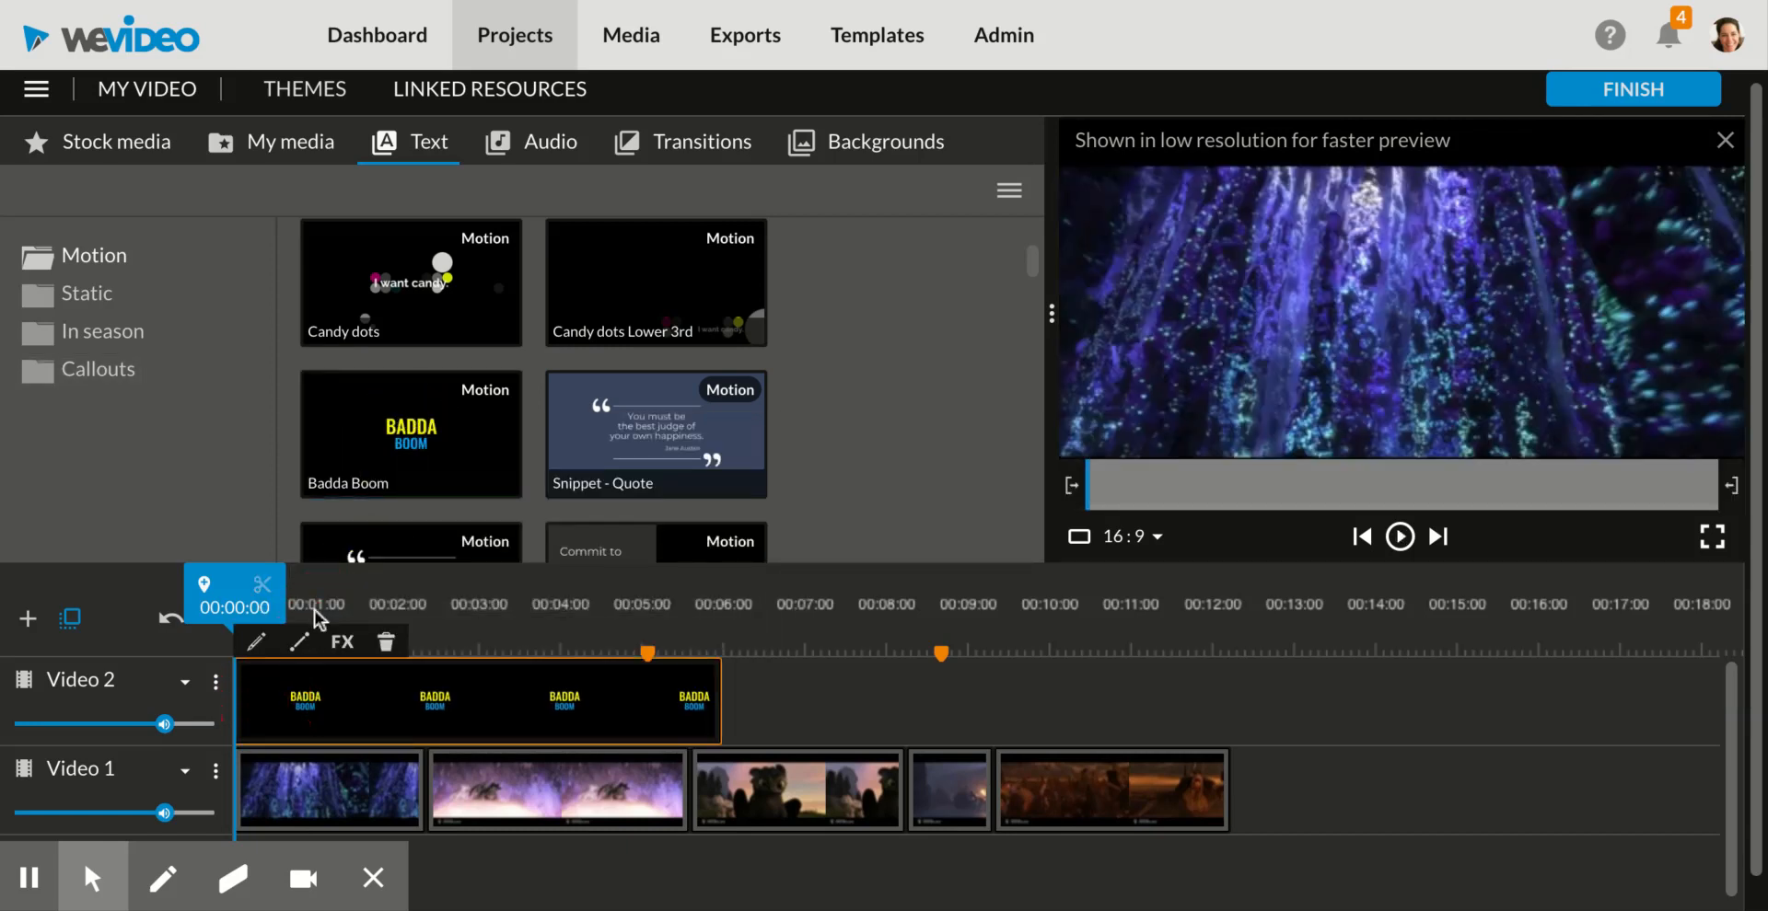
{"action": "left_click_drag", "start_coordinate": [236, 598], "coordinate": [332, 599]}
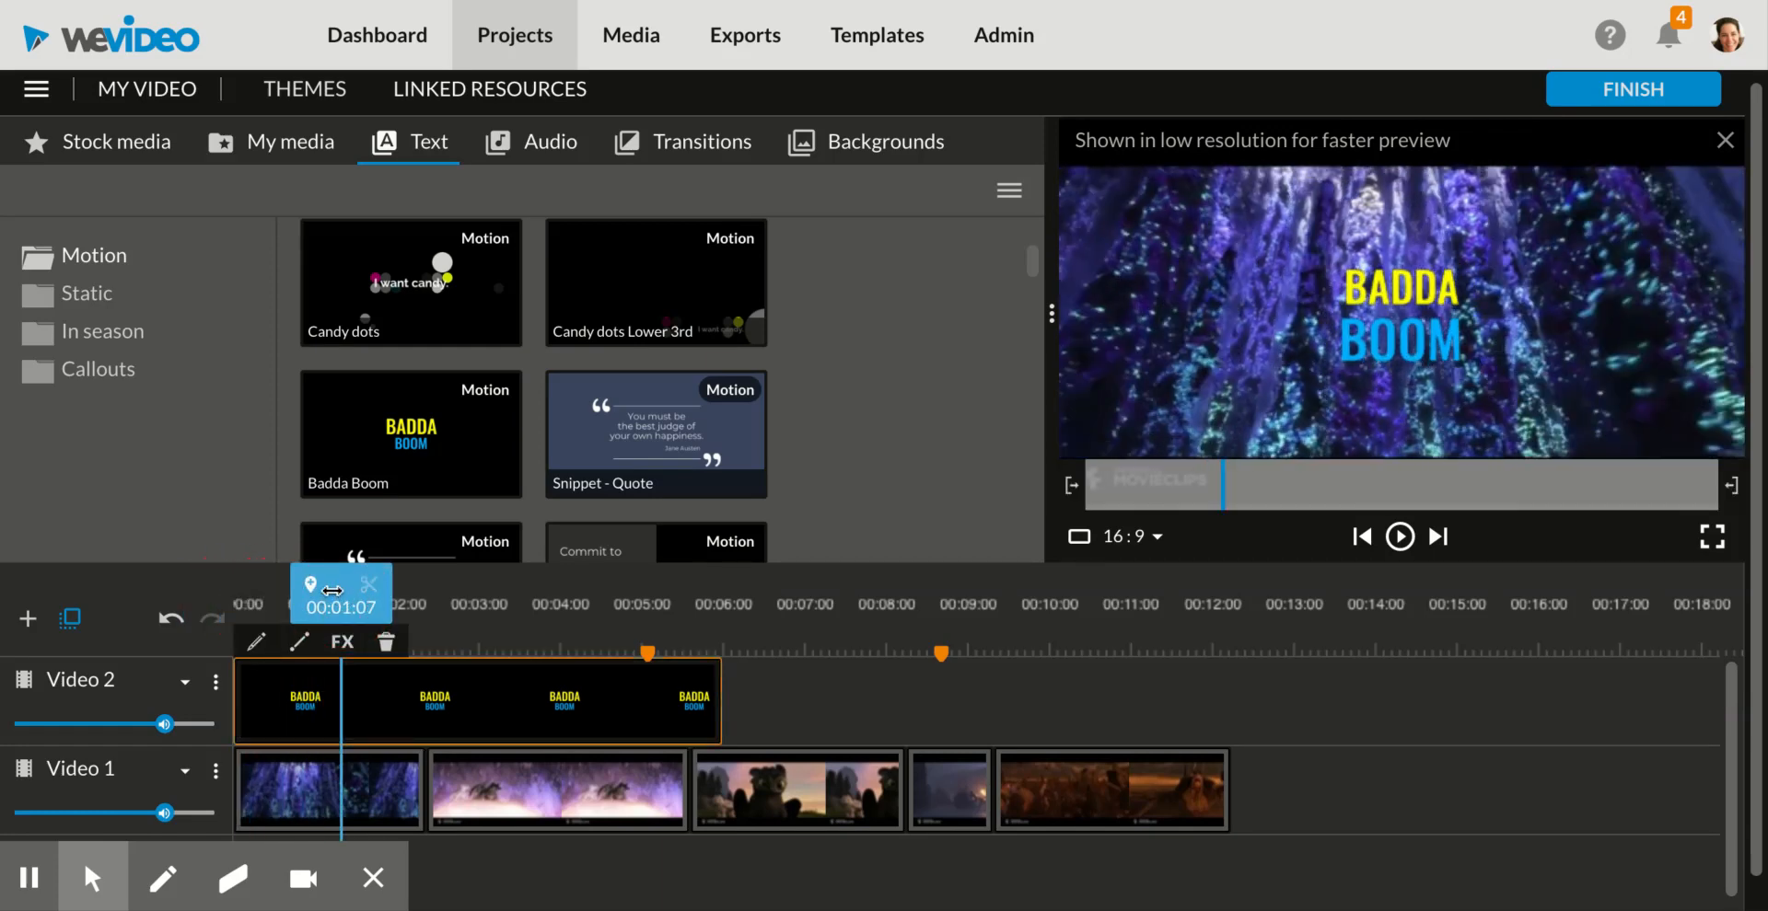
{"action": "left_click_drag", "start_coordinate": [332, 590], "coordinate": [295, 607]}
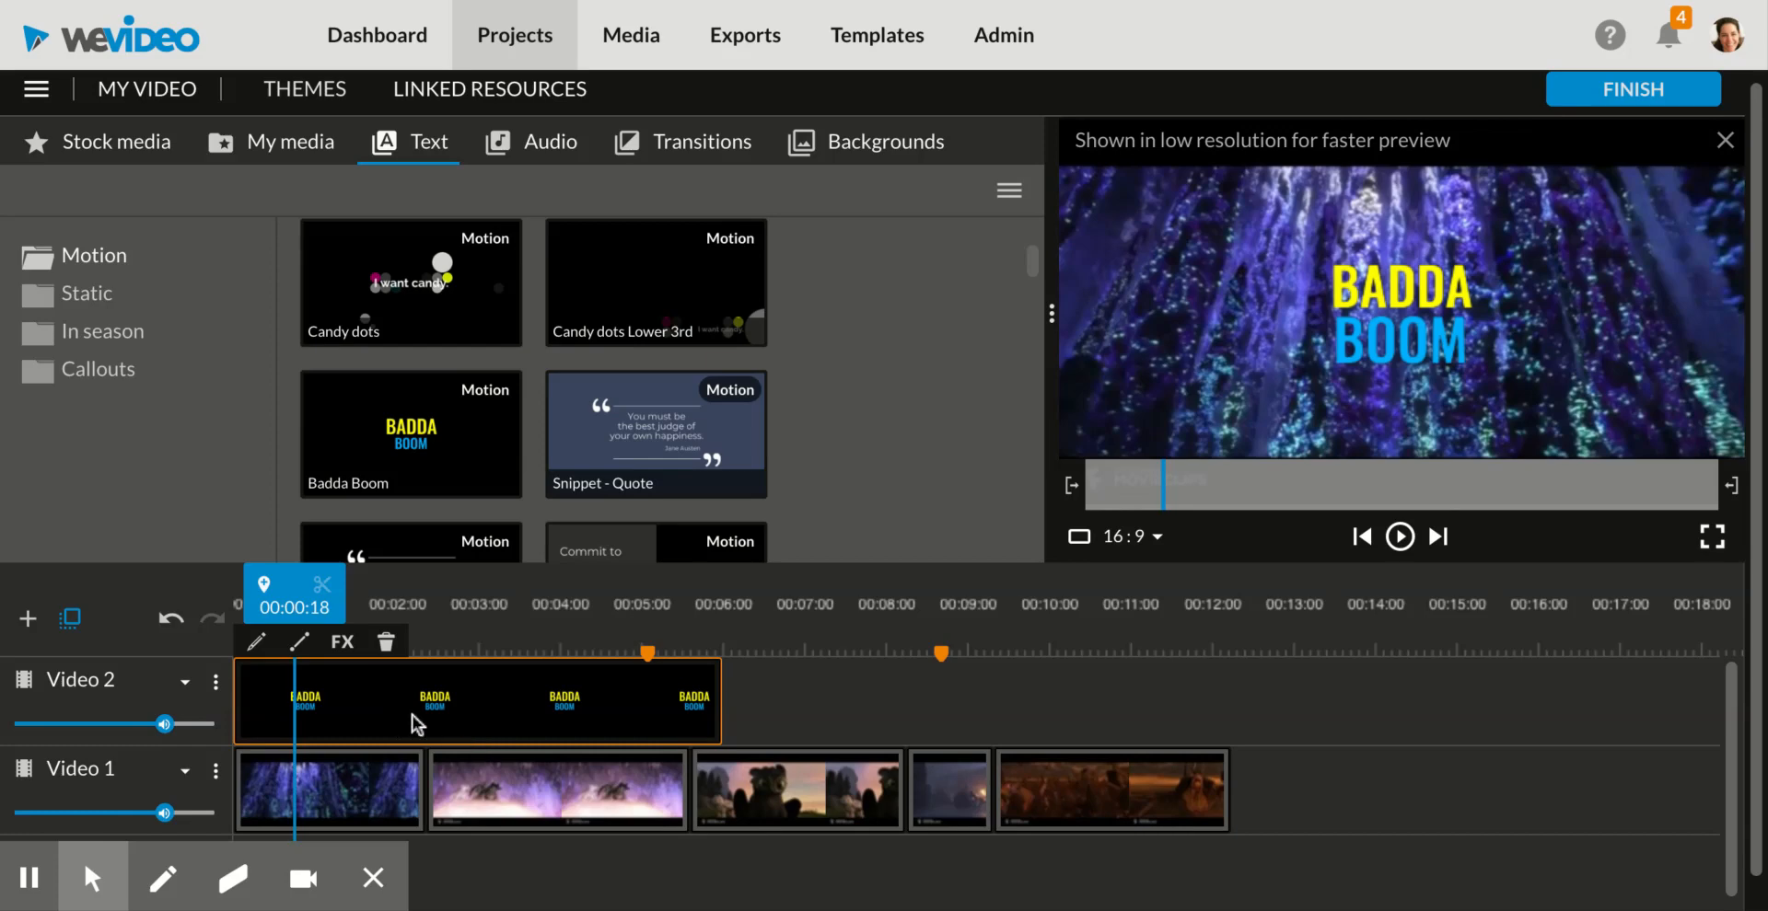
Step: Replace the title's two text lines with "In a" and "World..."
{"action": "double_click", "coordinate": [375, 721]}
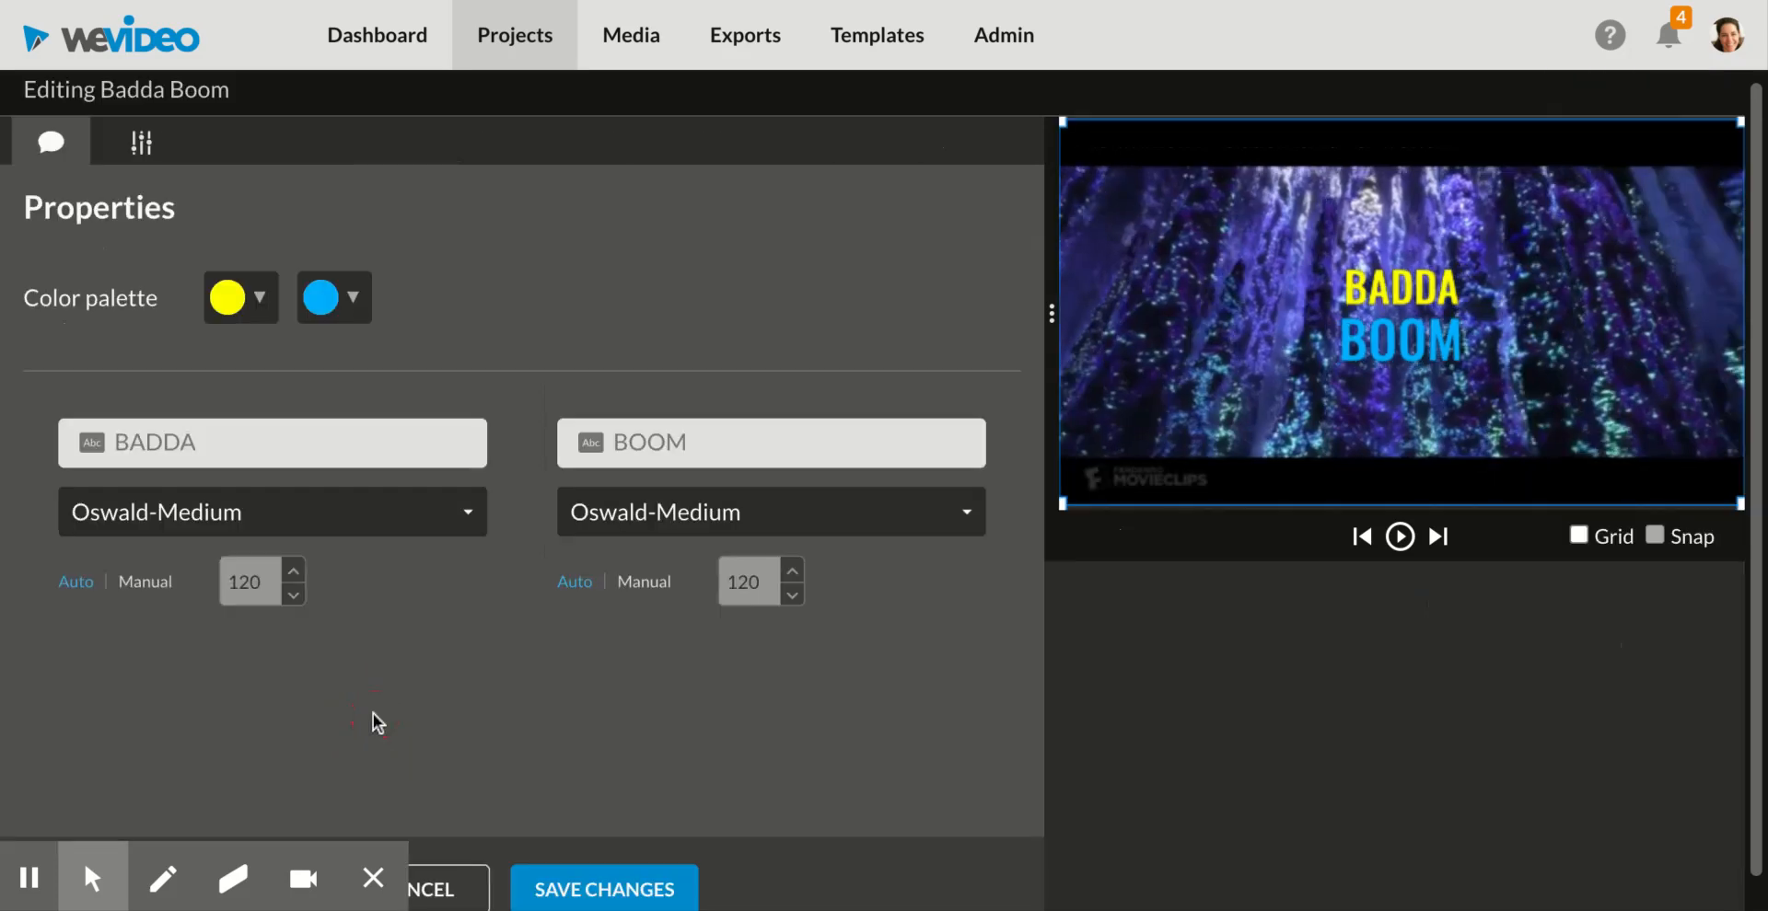
{"action": "left_click", "coordinate": [238, 441]}
{"action": "type", "text": "I"}
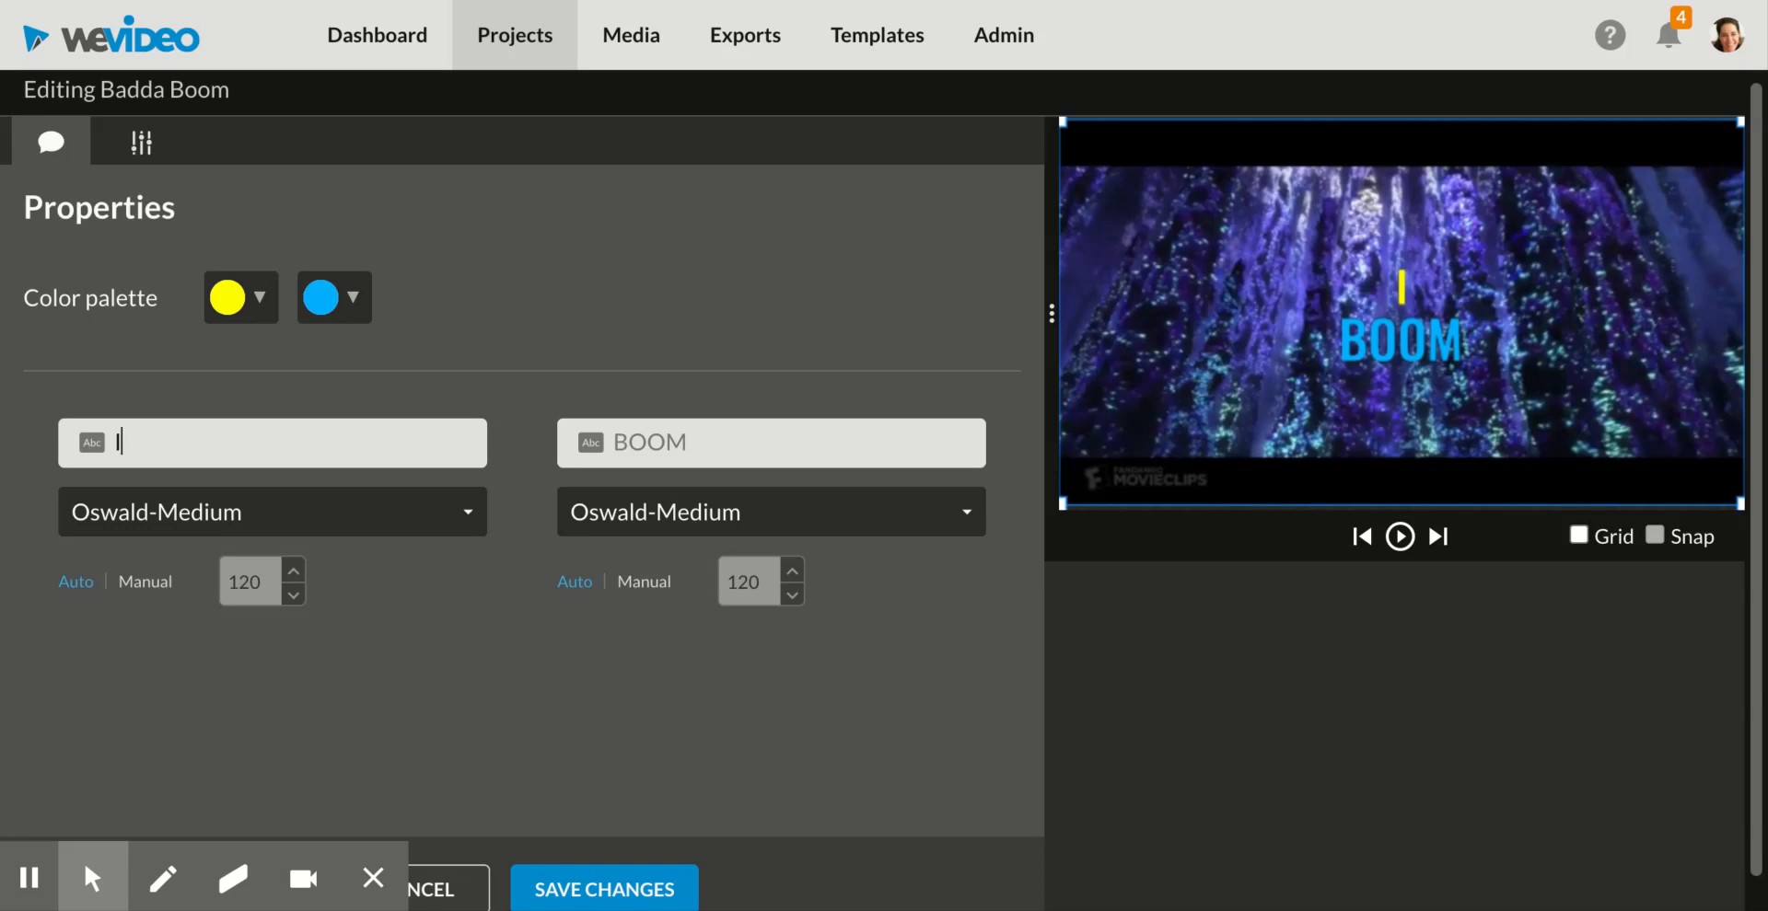
{"action": "type", "text": "na"}
{"action": "key", "text": "BackSpace"}
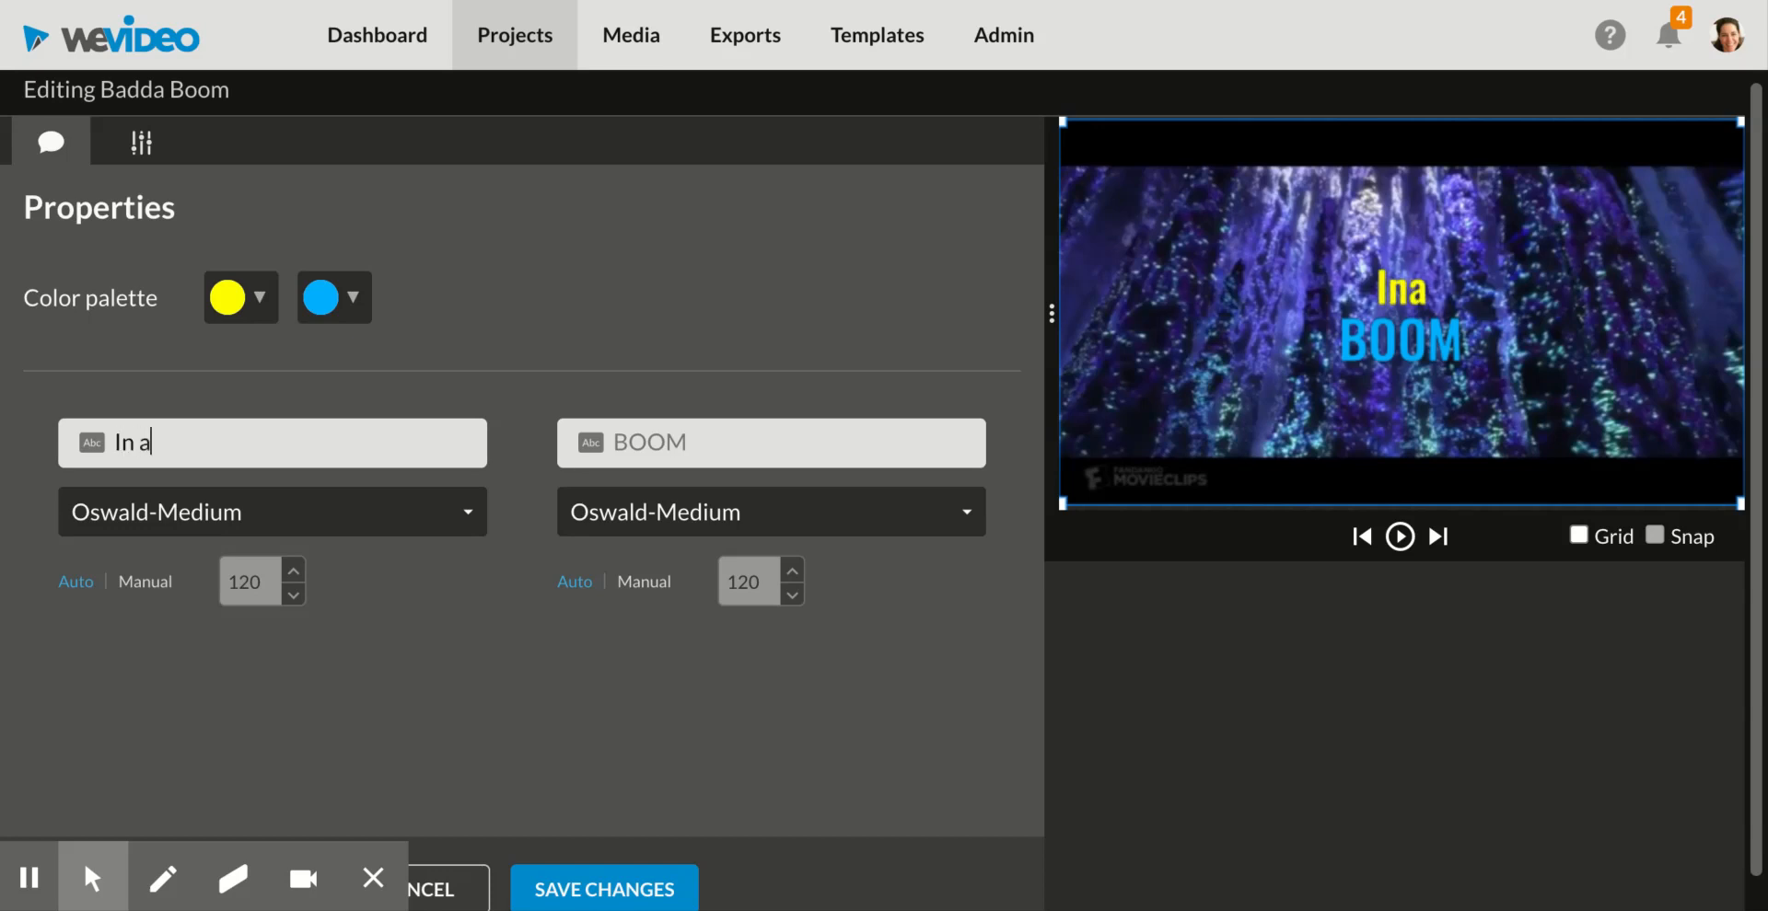
{"action": "double_click", "coordinate": [665, 442]}
{"action": "key", "text": "BackSpace"}
{"action": "type", "text": "Wor"}
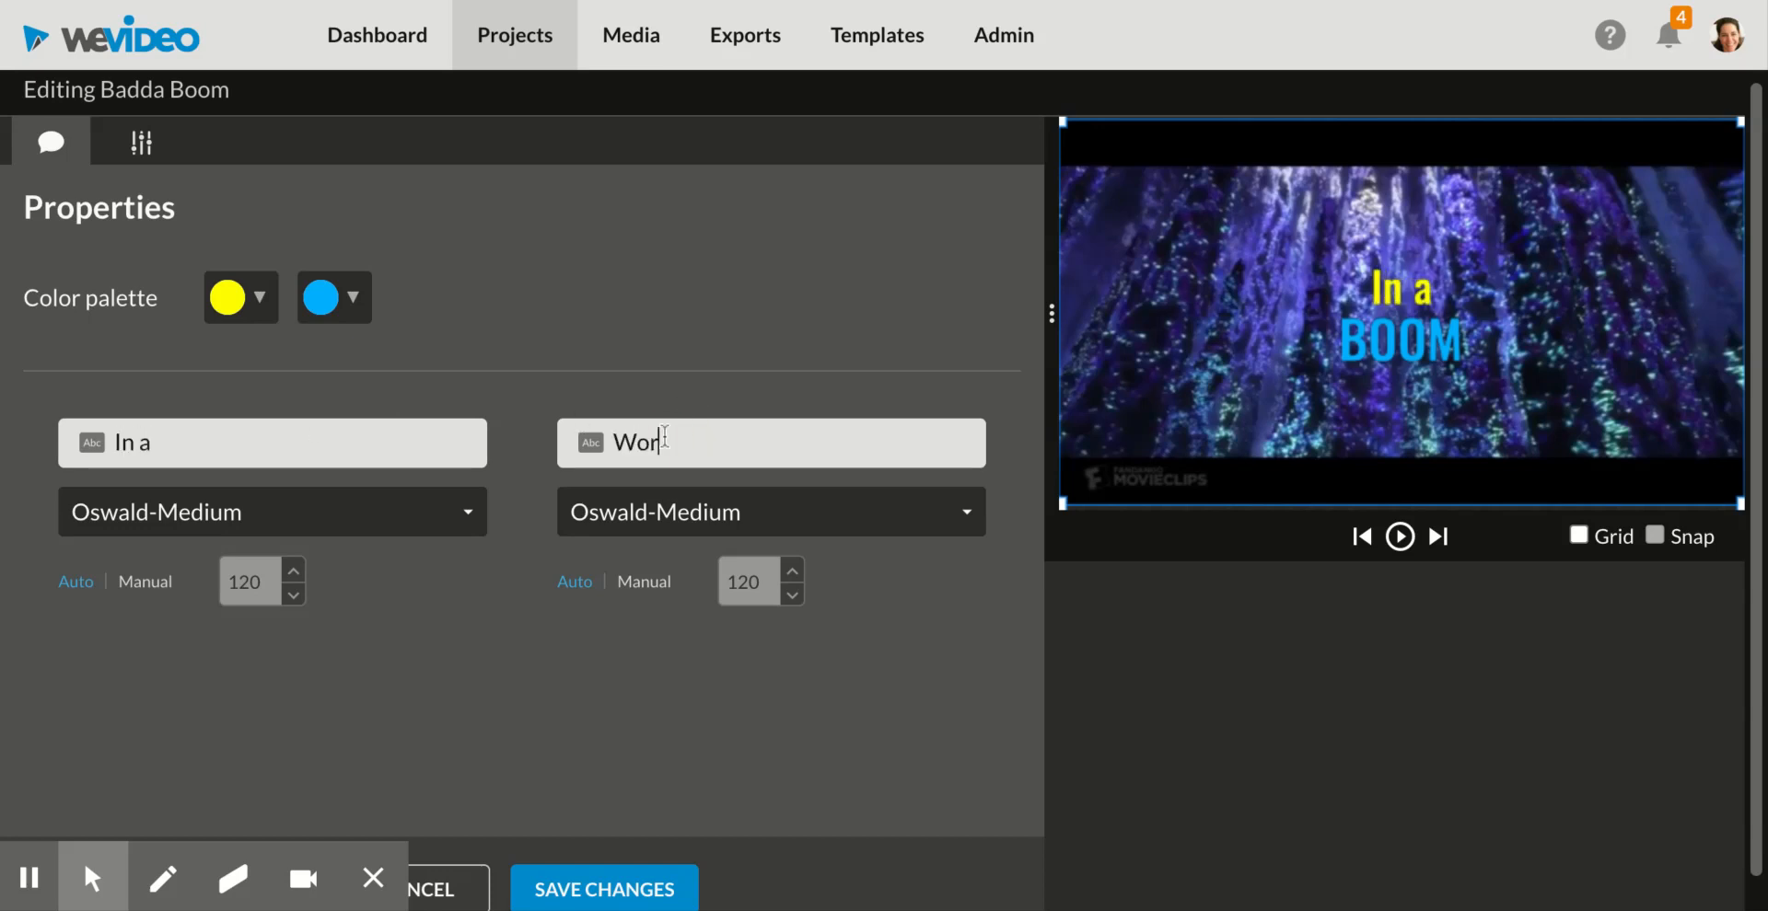
{"action": "type", "text": "ld..."}
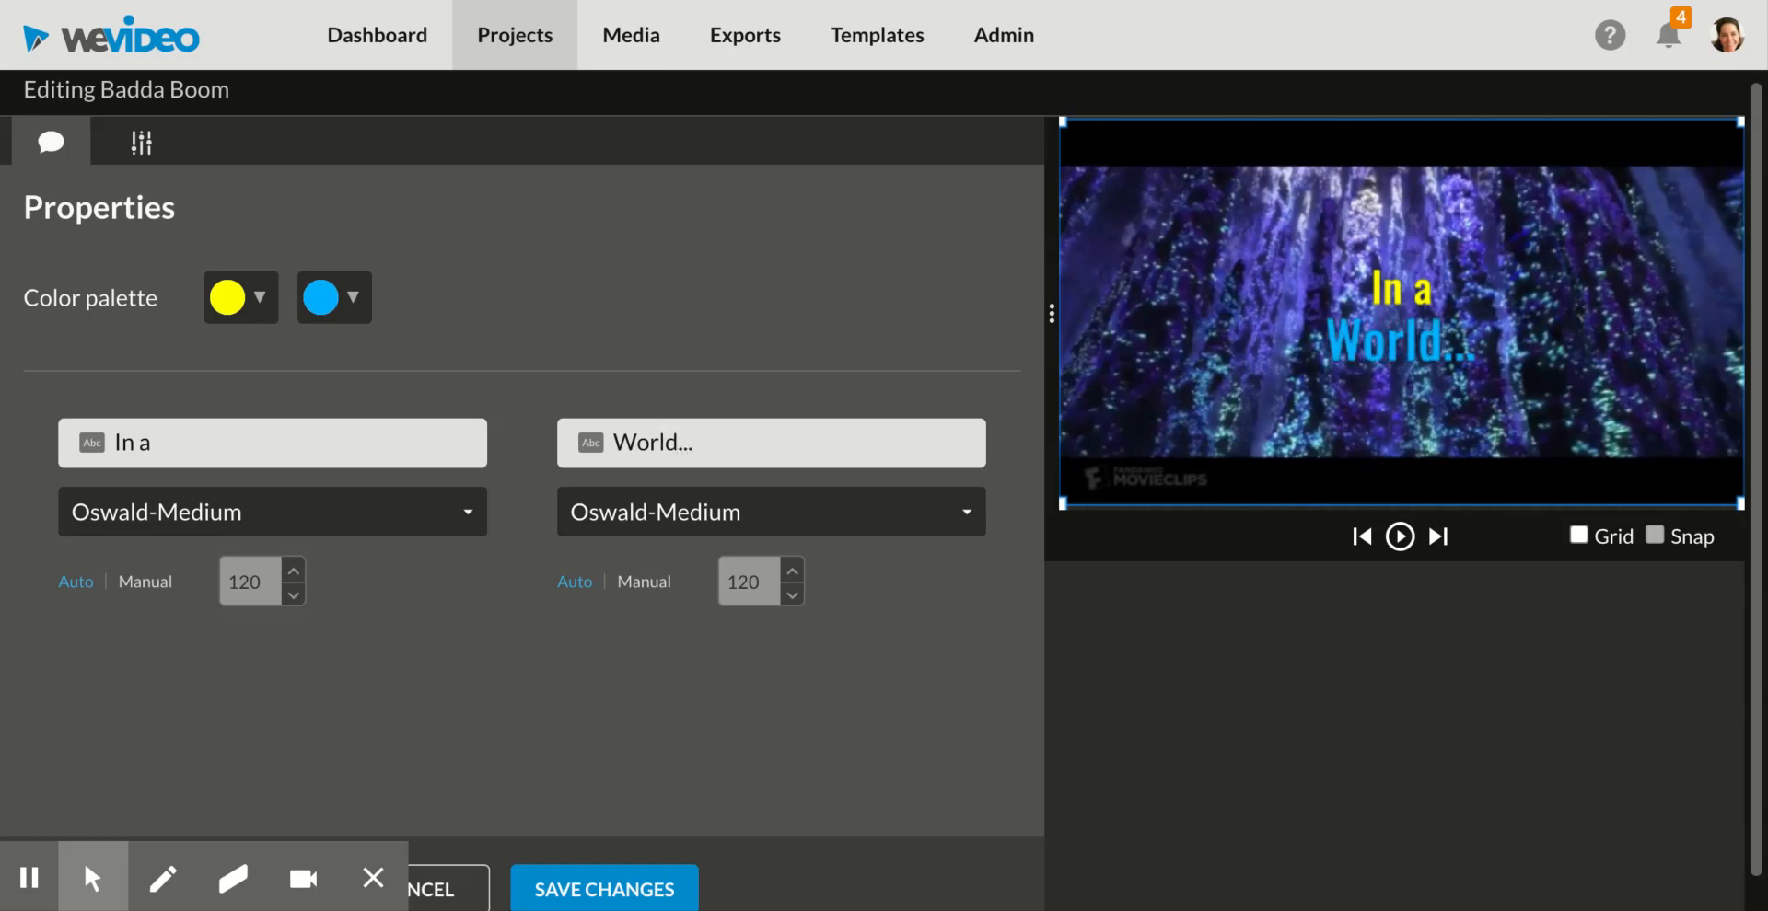
Step: Color the "In a" line red and the "World..." line magenta
{"action": "left_click", "coordinate": [238, 304]}
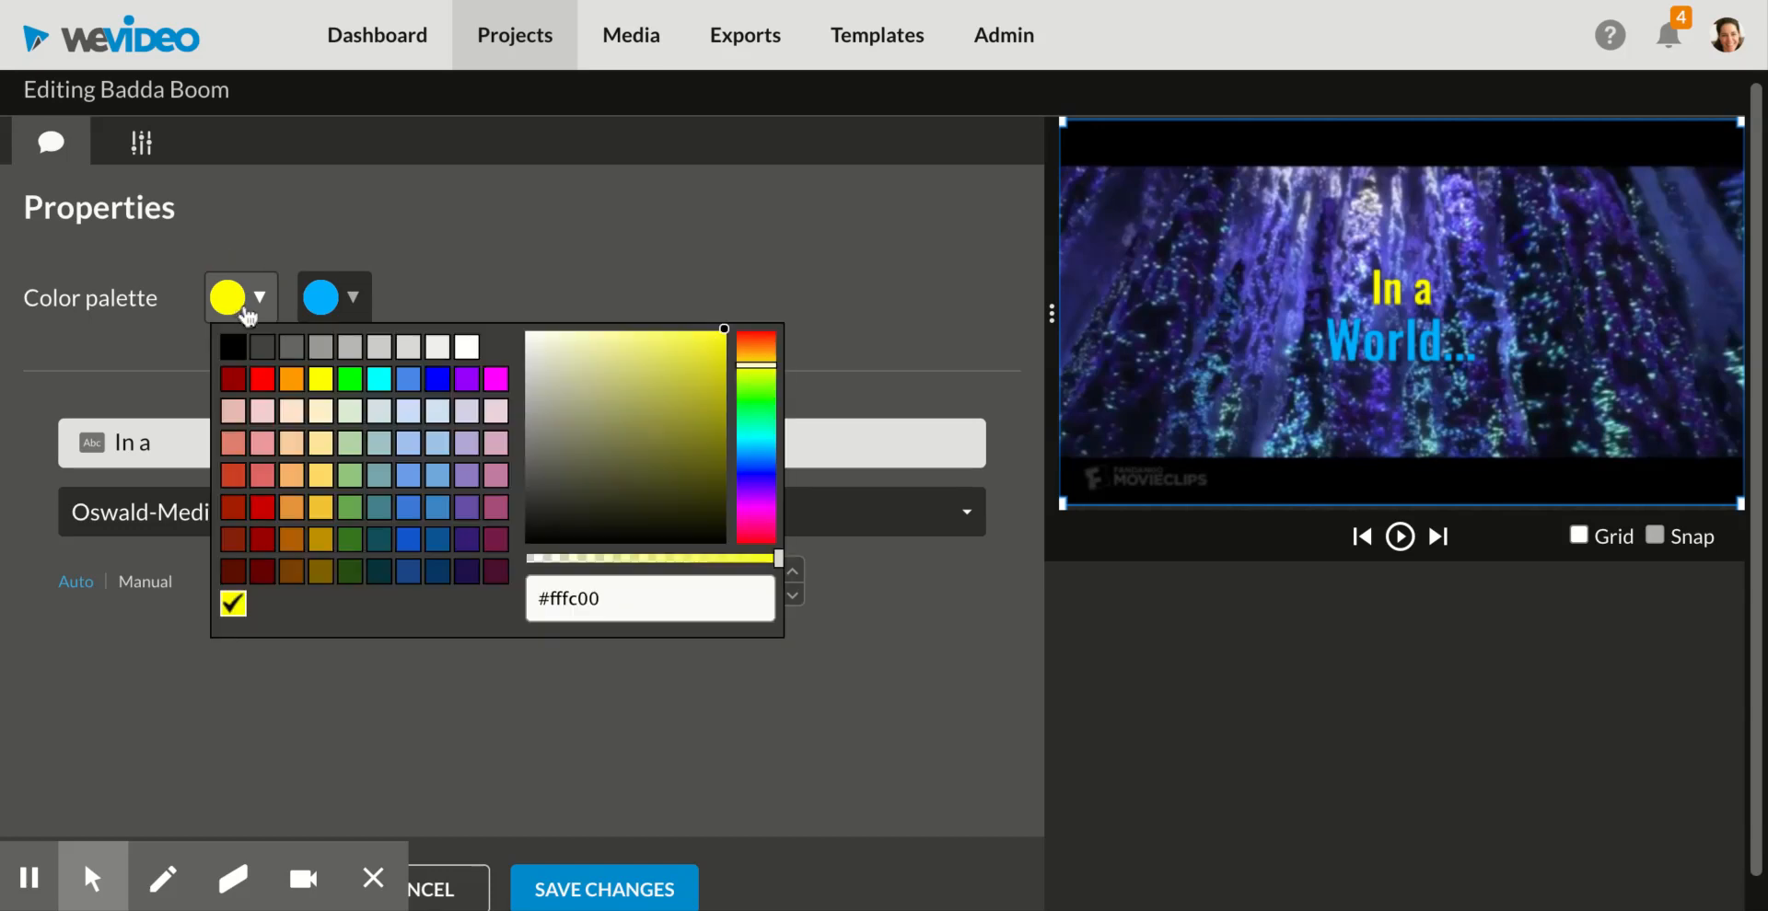
{"action": "left_click", "coordinate": [262, 379]}
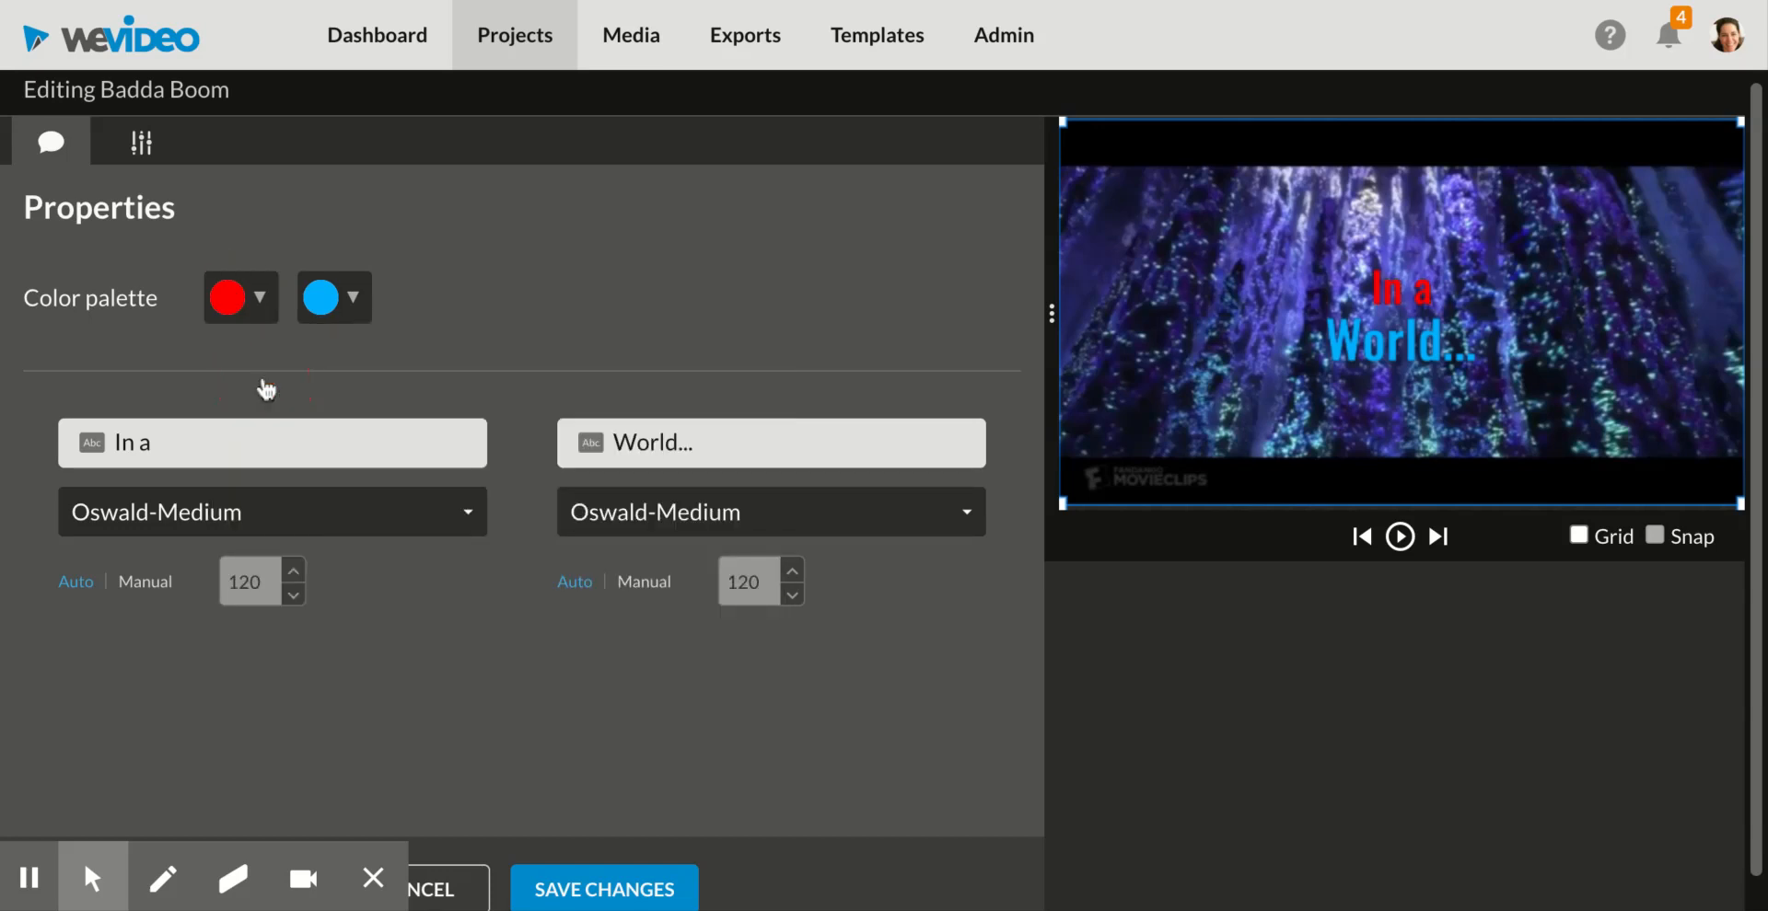
{"action": "left_click", "coordinate": [324, 301]}
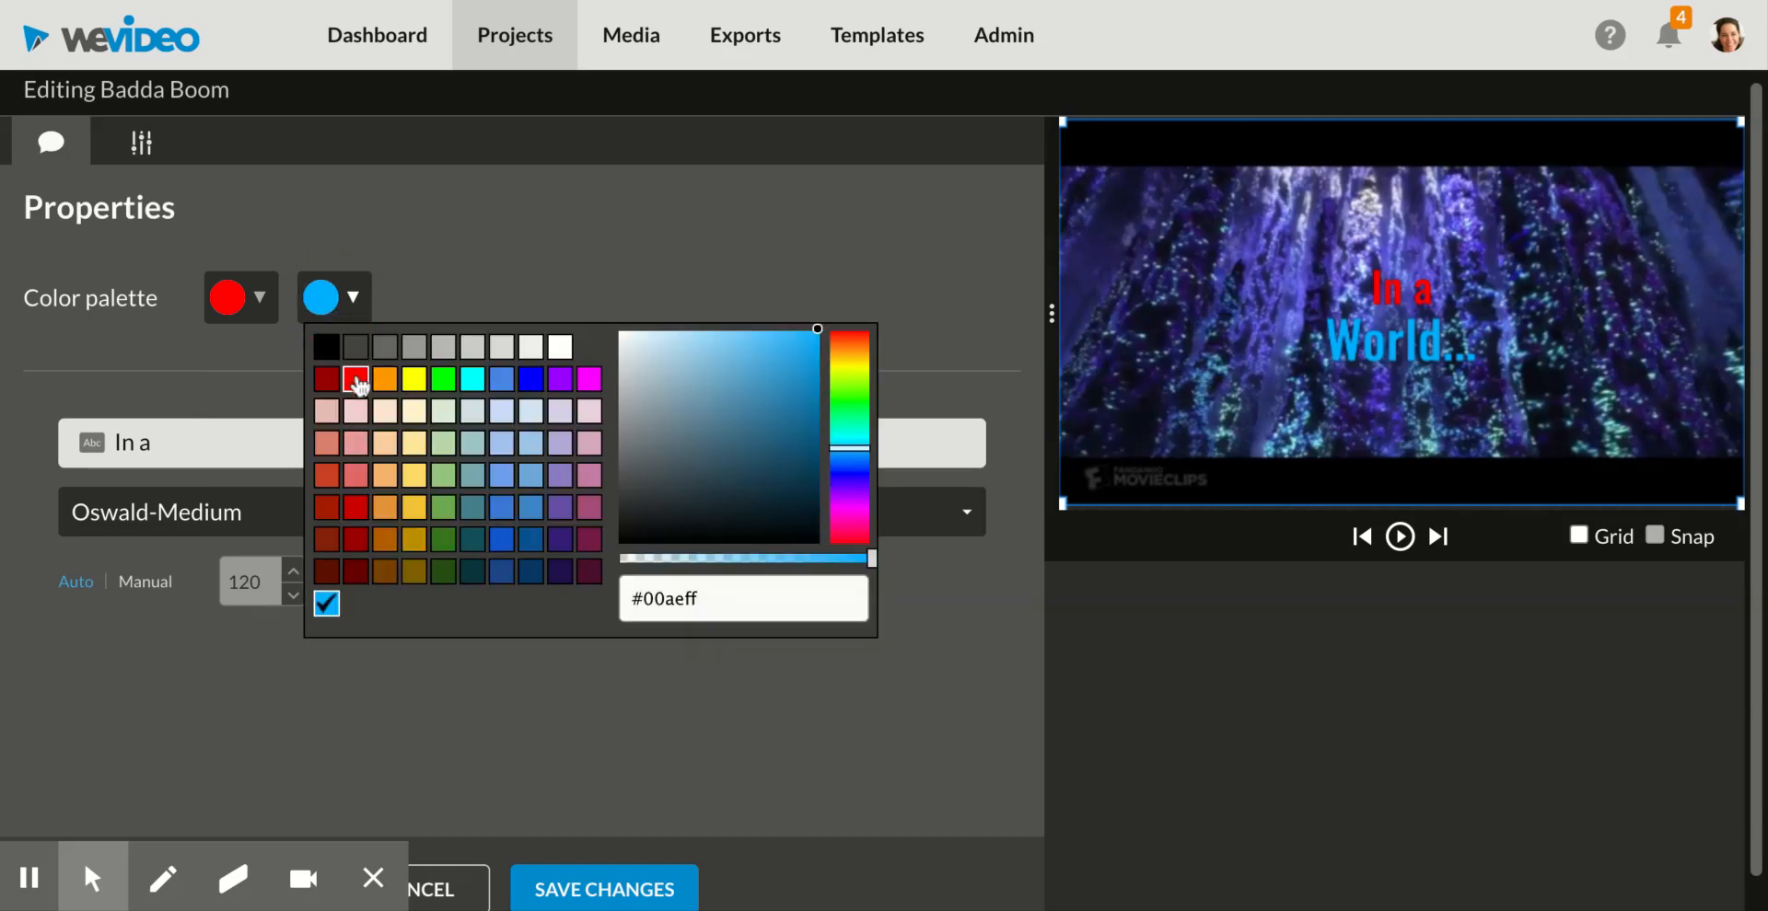
{"action": "left_click", "coordinate": [589, 378]}
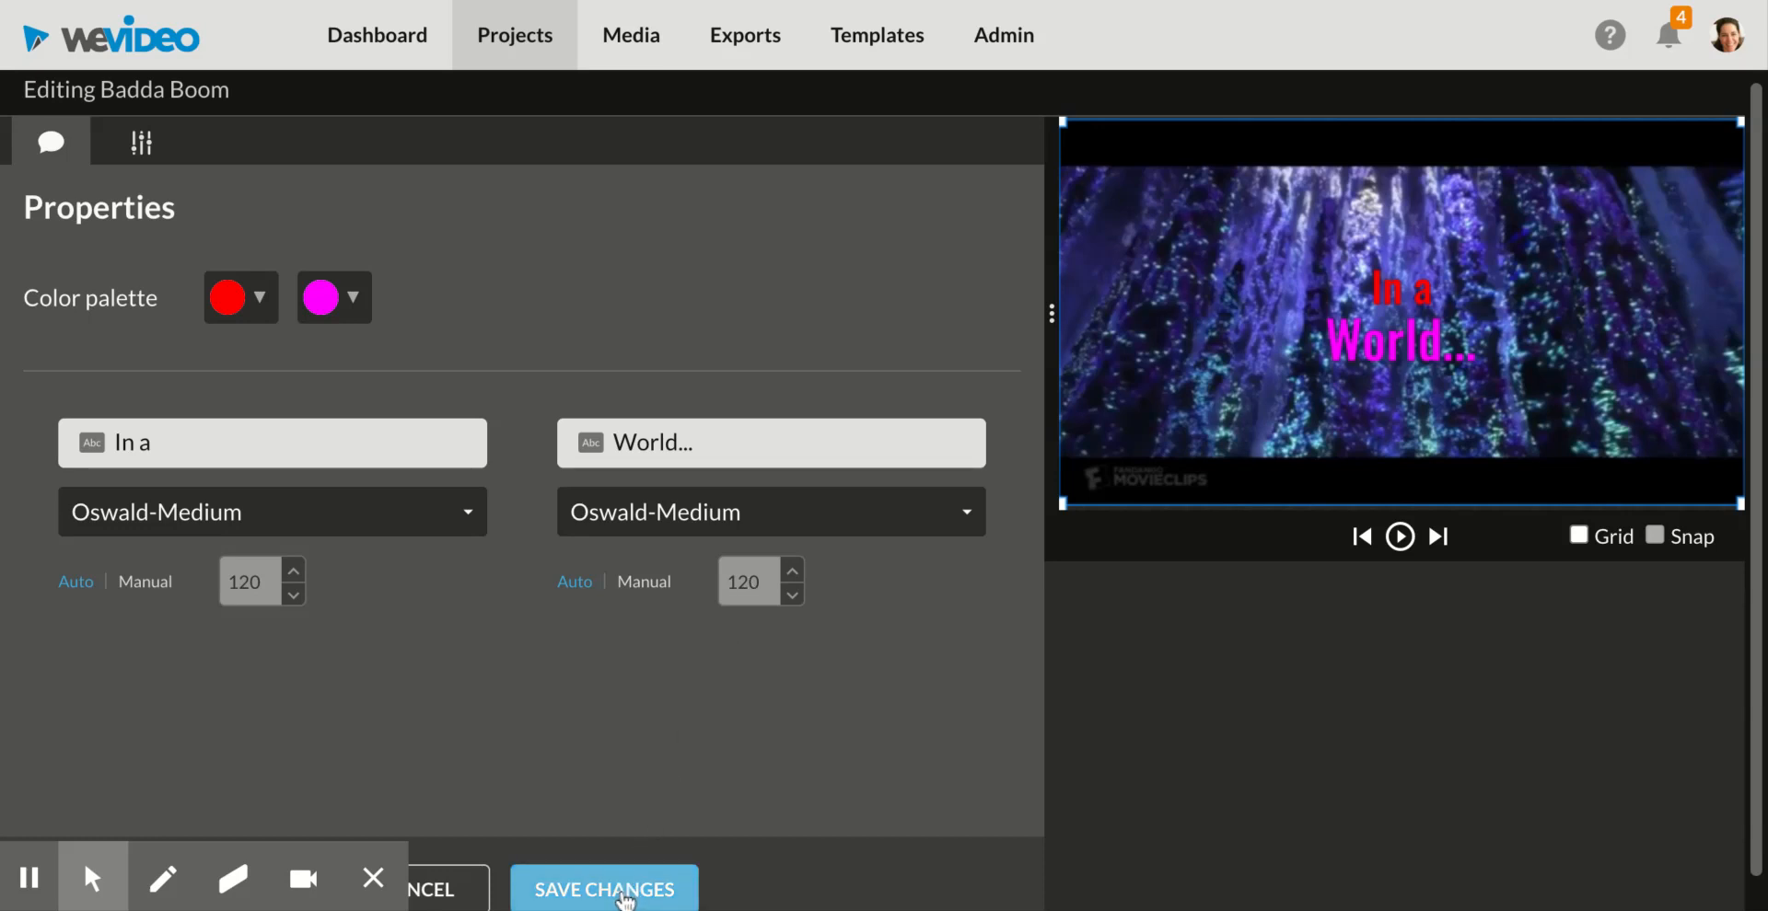
Step: Try the AmaticSC font on the "In a" line
{"action": "left_click", "coordinate": [224, 516]}
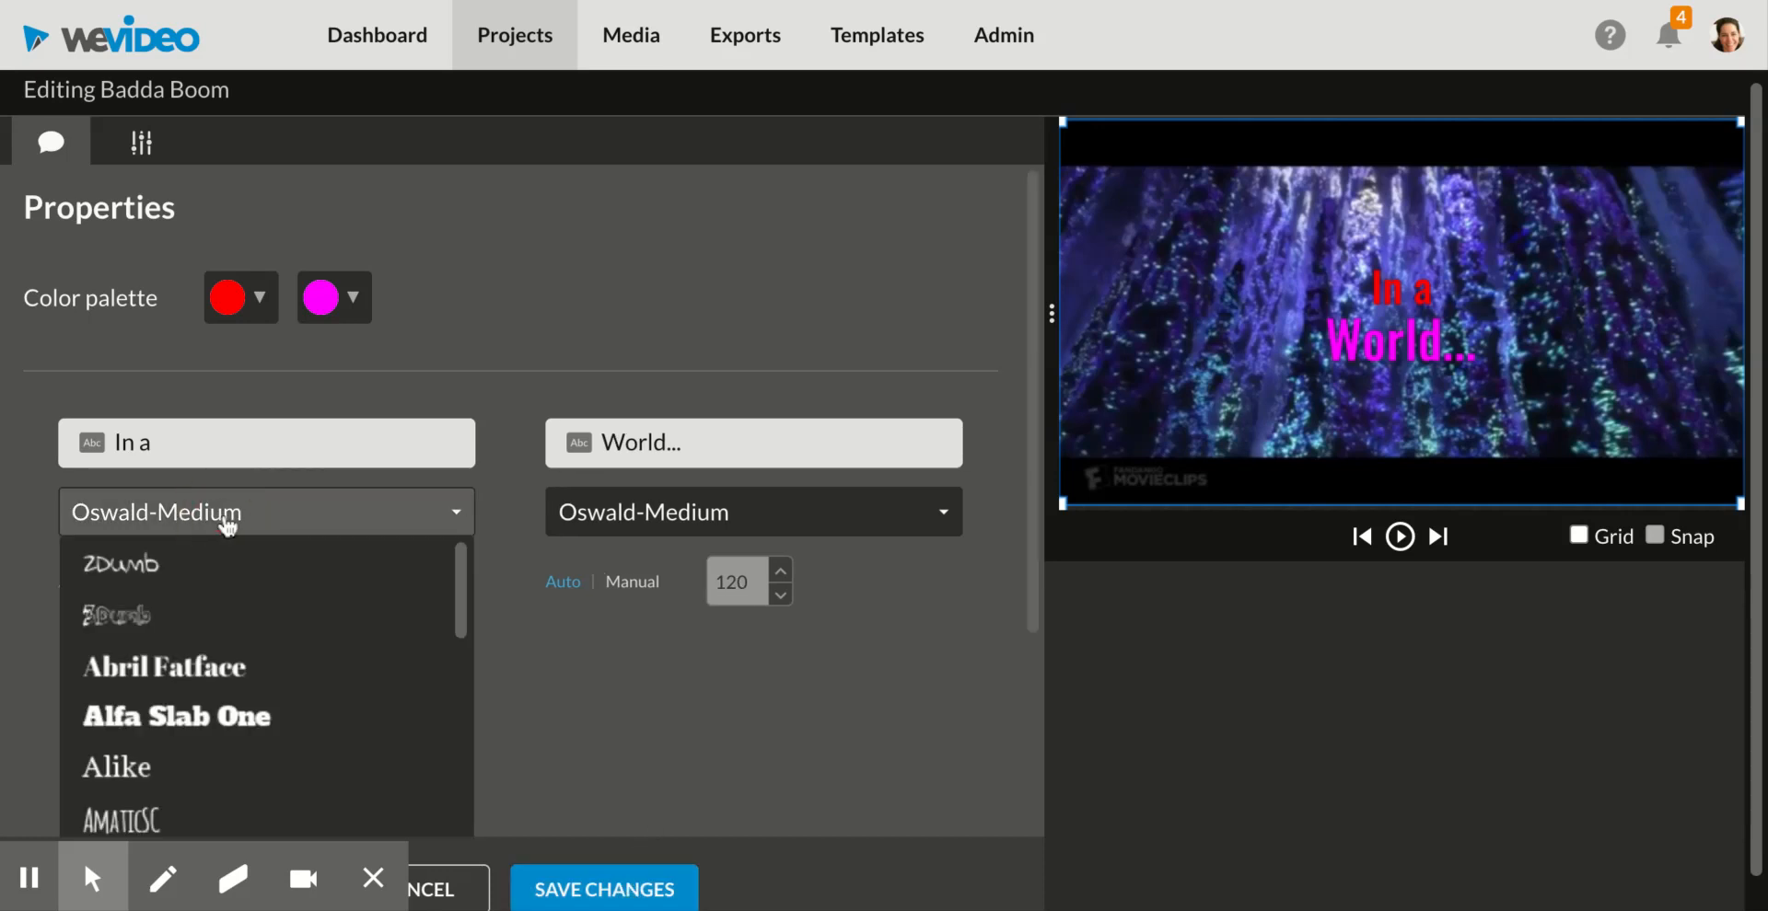
{"action": "scroll", "coordinate": [255, 686], "scroll_direction": "down", "scroll_amount": 2}
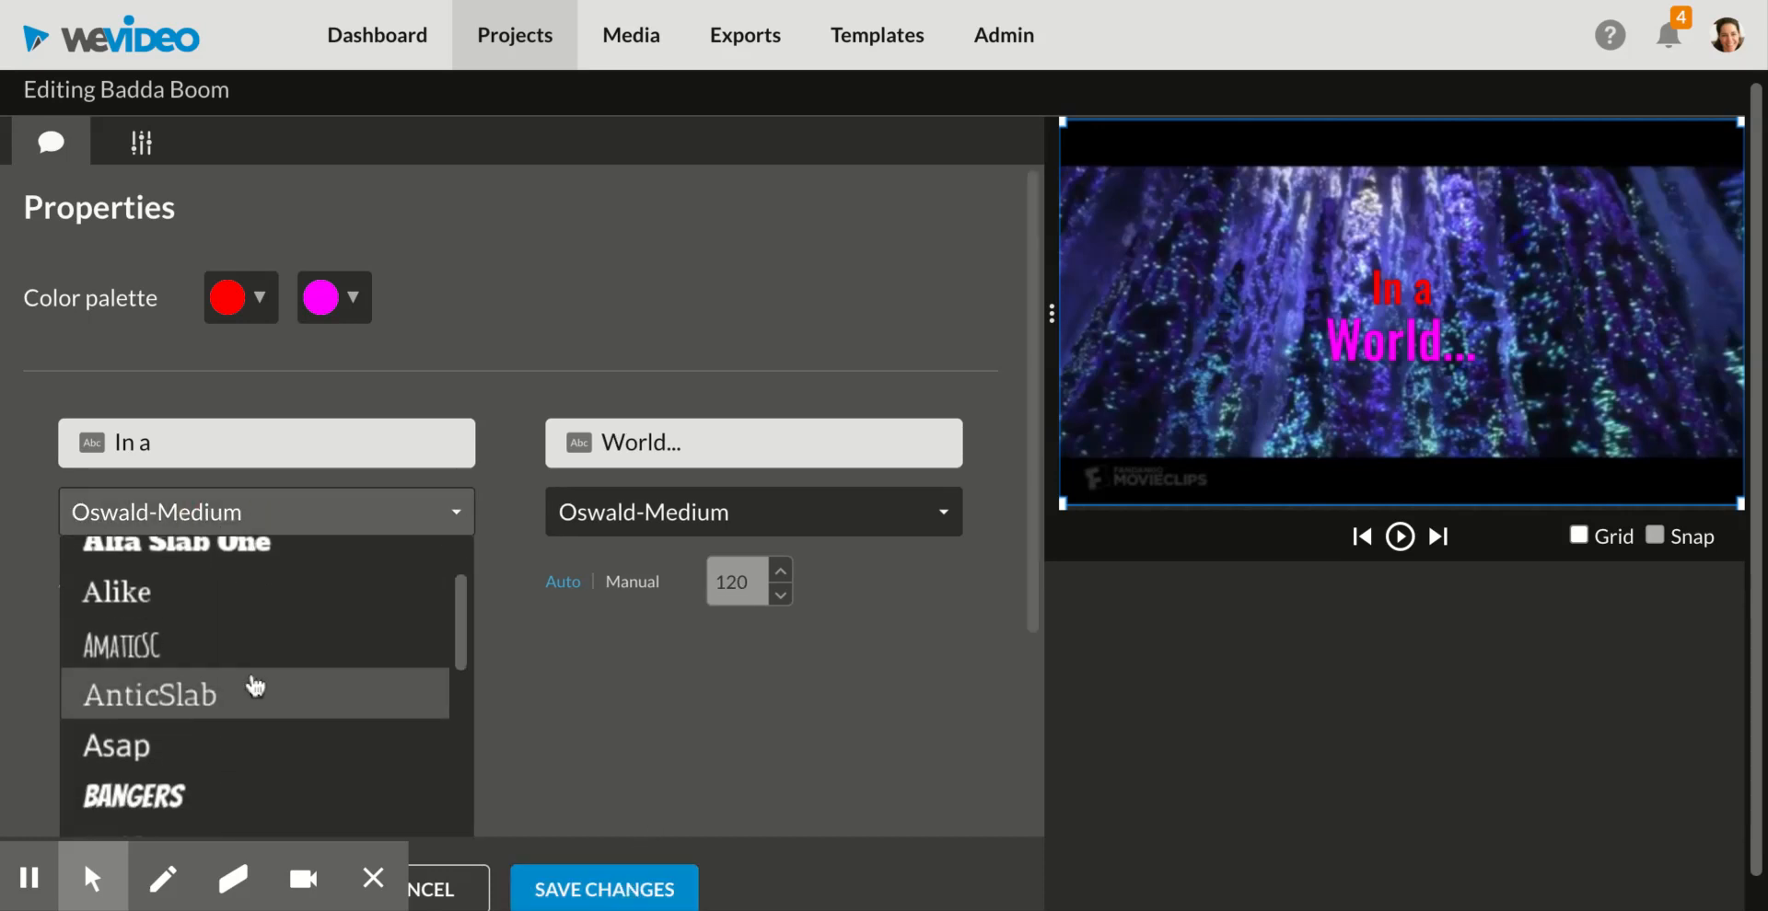
{"action": "left_click", "coordinate": [166, 648]}
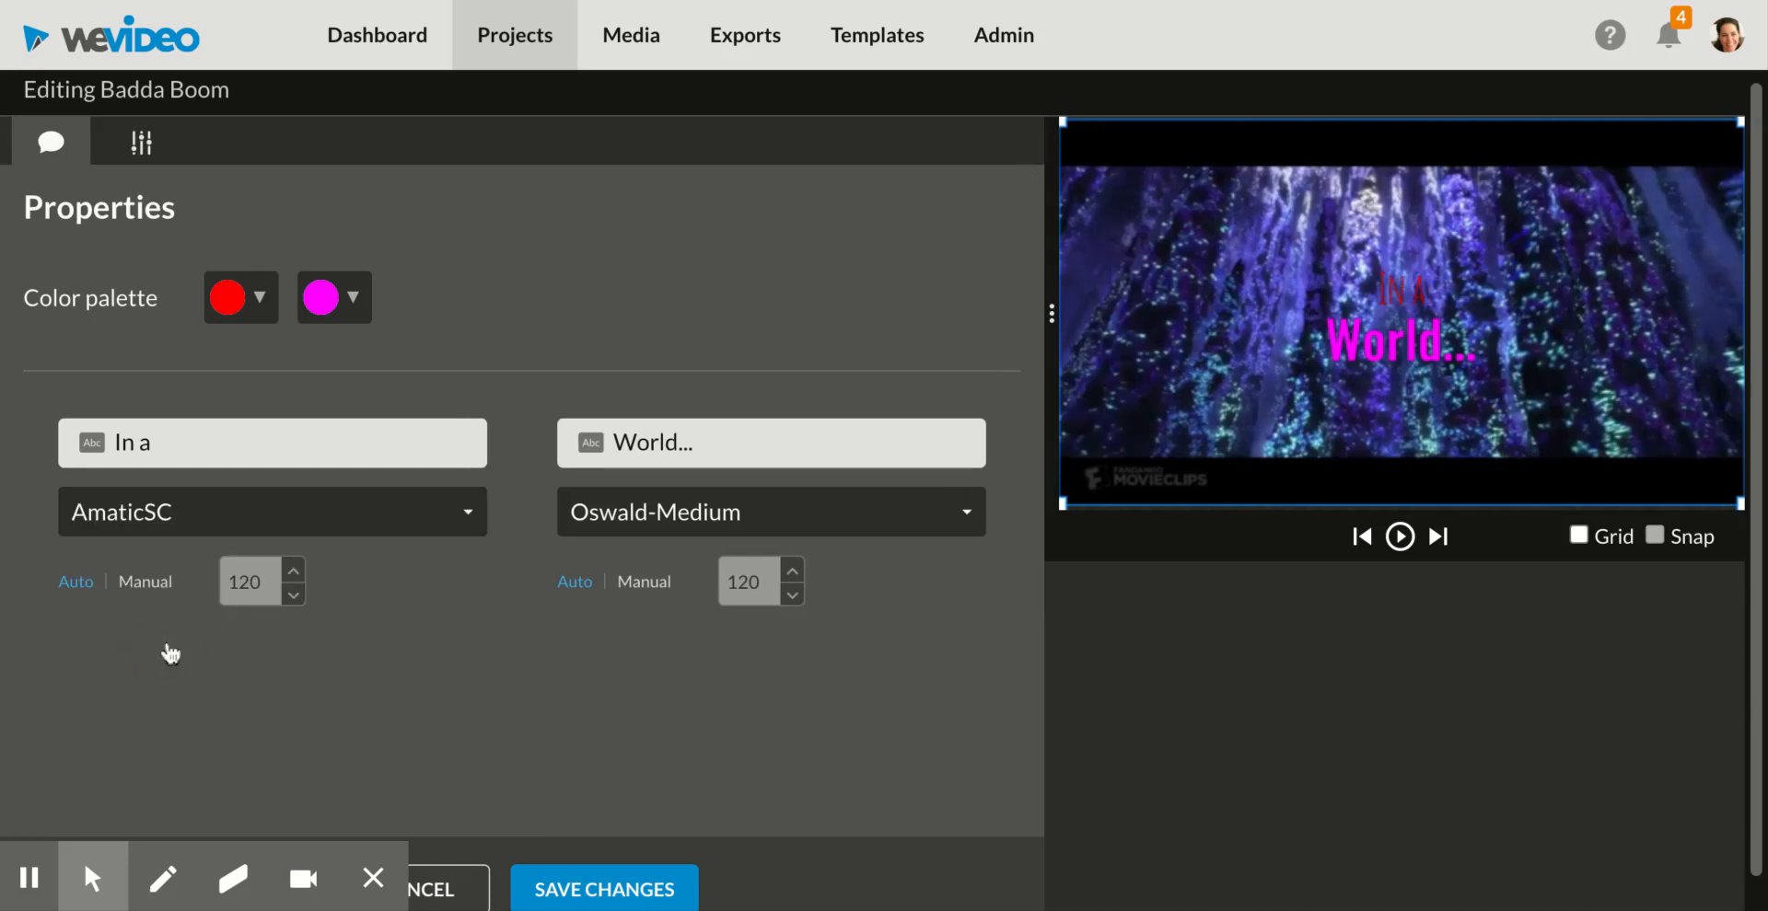
Step: Set the font of the "In a" line to Creepster
{"action": "left_click", "coordinate": [222, 528]}
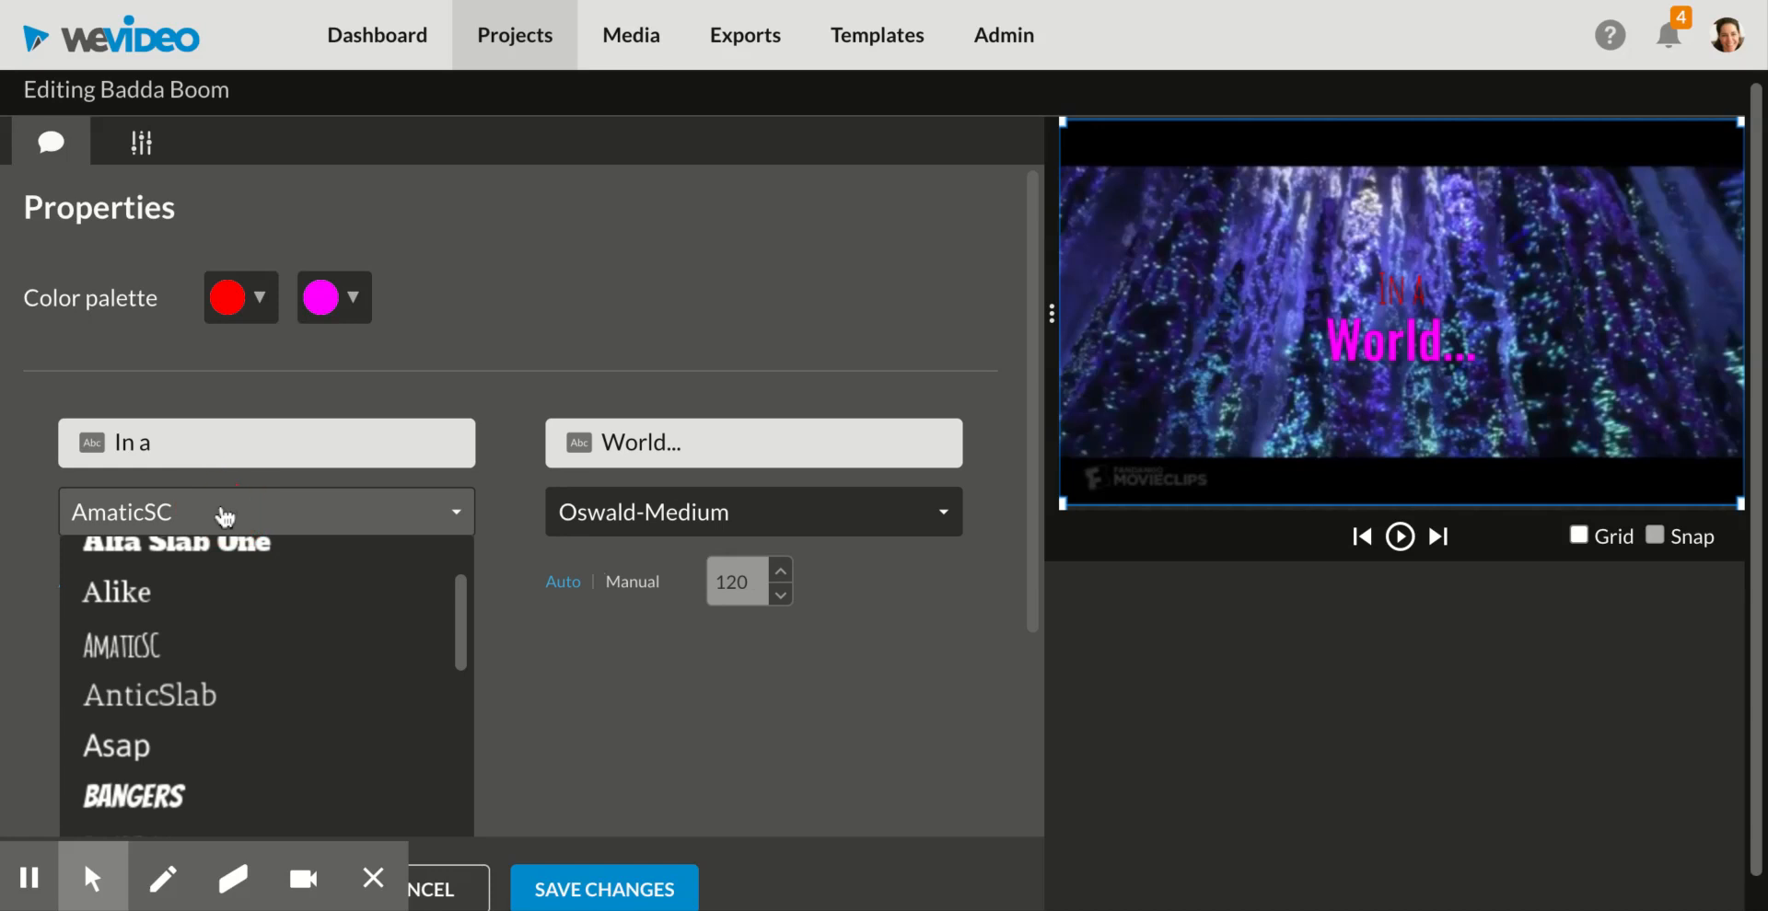
{"action": "scroll", "coordinate": [212, 660], "scroll_direction": "down", "scroll_amount": 2}
{"action": "scroll", "coordinate": [212, 660], "scroll_direction": "down", "scroll_amount": 5}
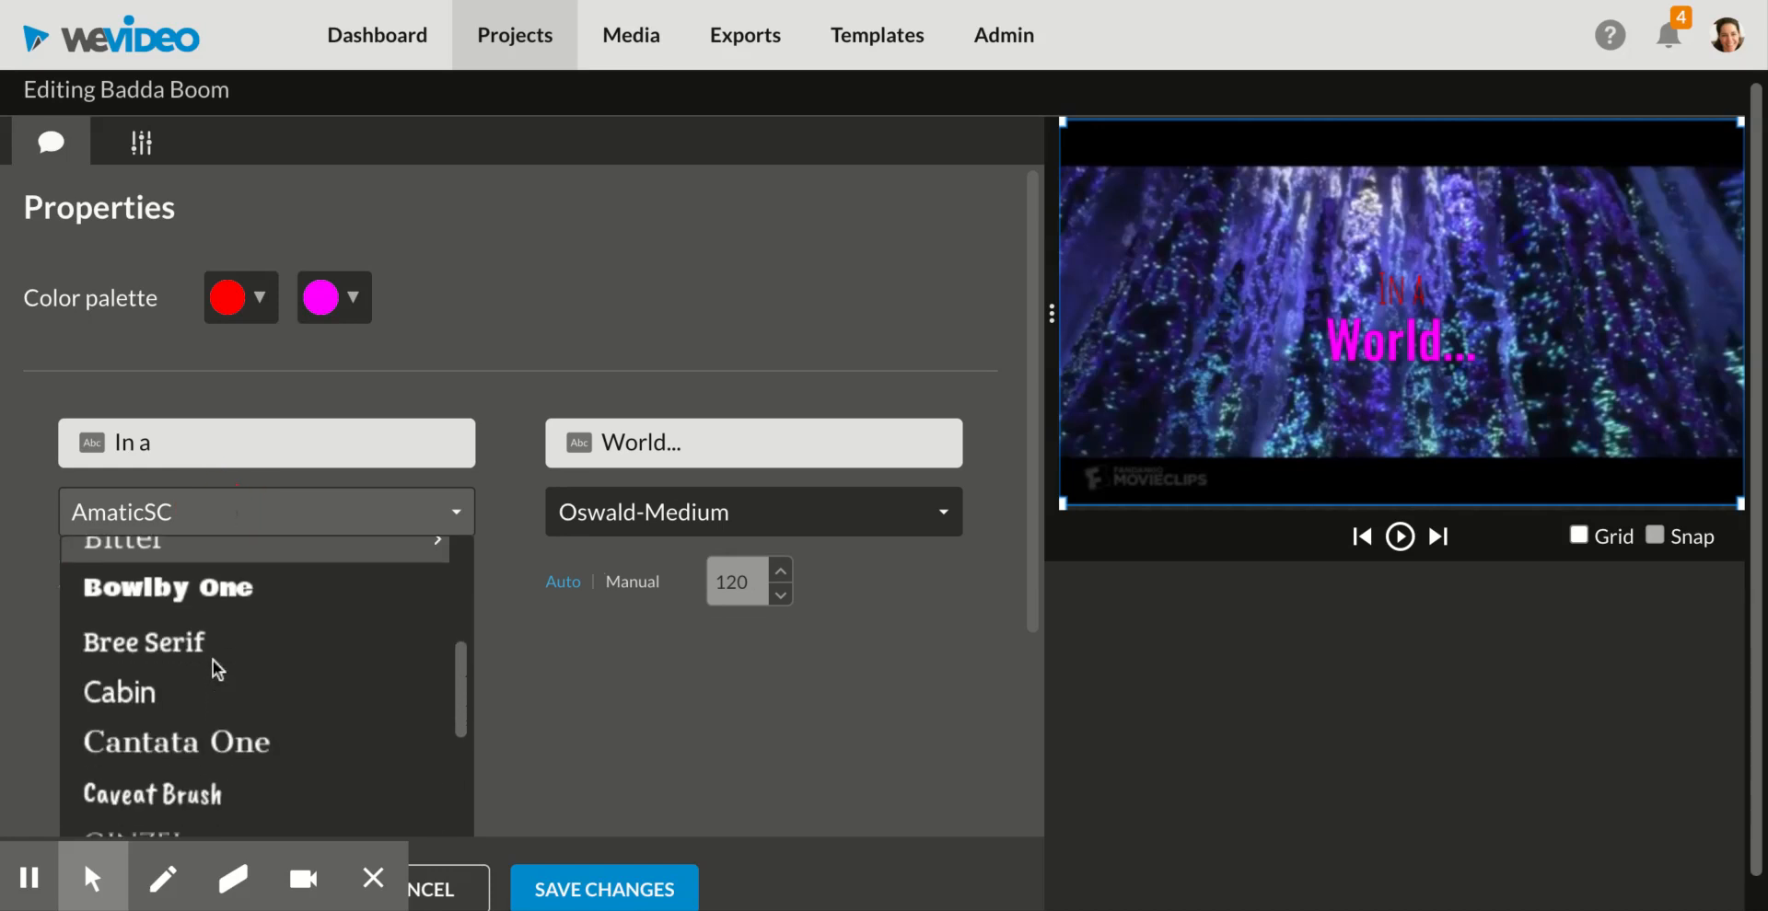
{"action": "scroll", "coordinate": [212, 661], "scroll_direction": "down", "scroll_amount": 1}
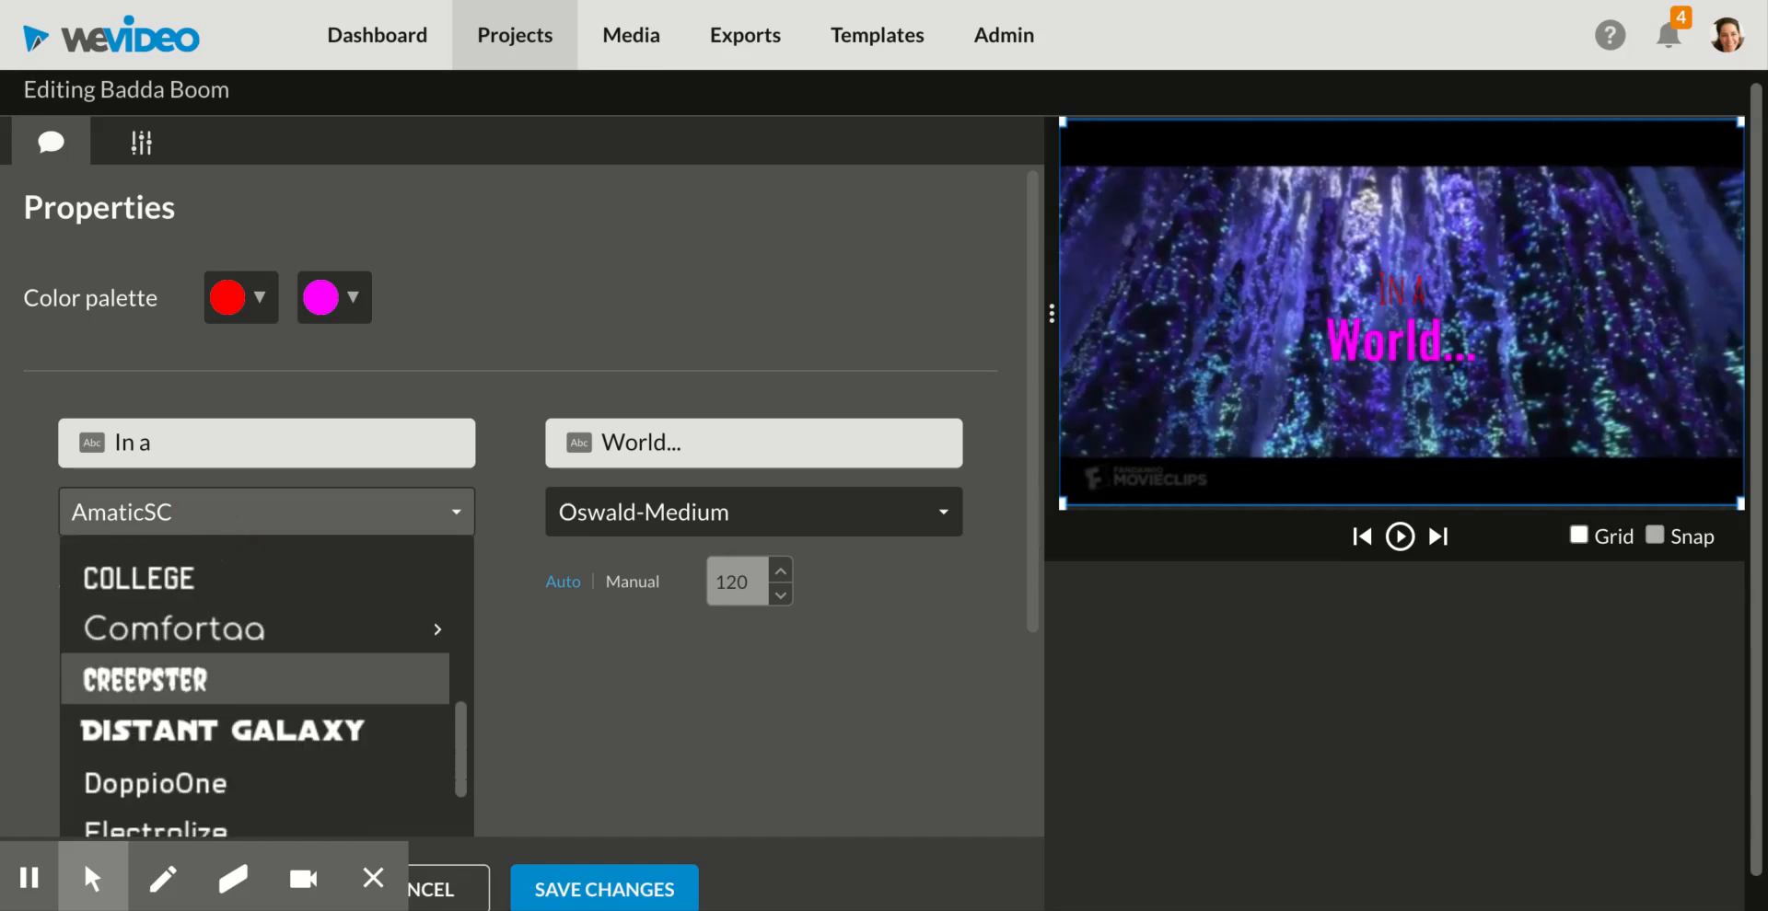
{"action": "left_click", "coordinate": [205, 680]}
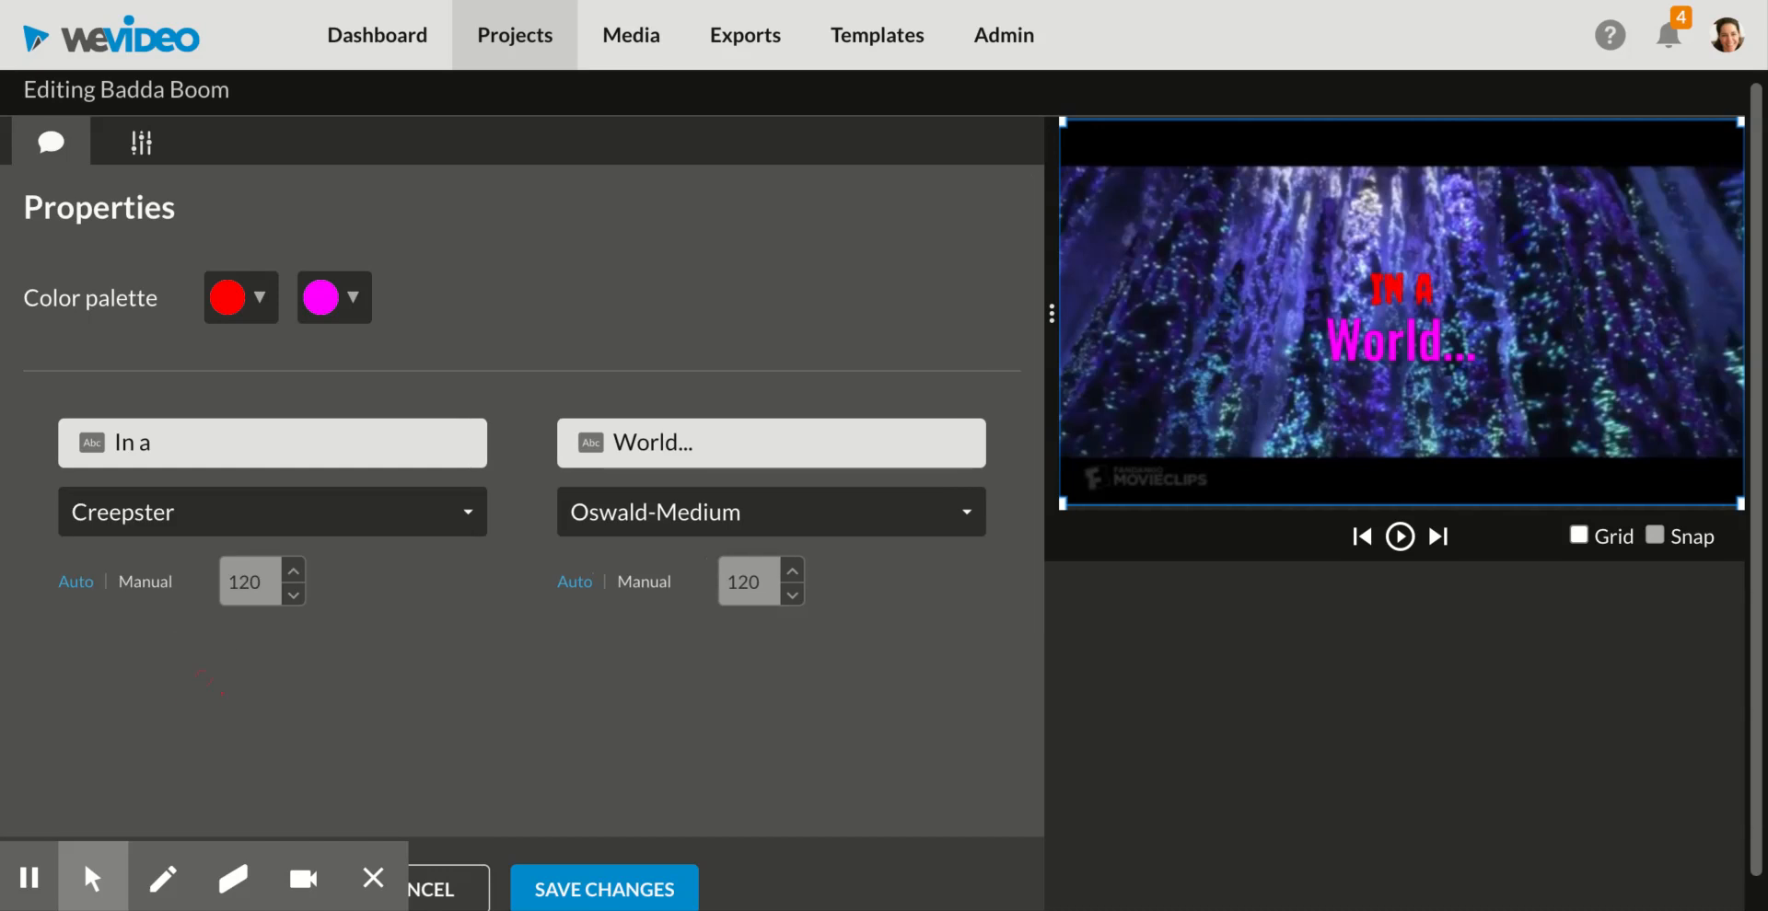
Step: Set the font of the "World..." line to FluxArchitect and save the title changes
{"action": "left_click", "coordinate": [663, 516]}
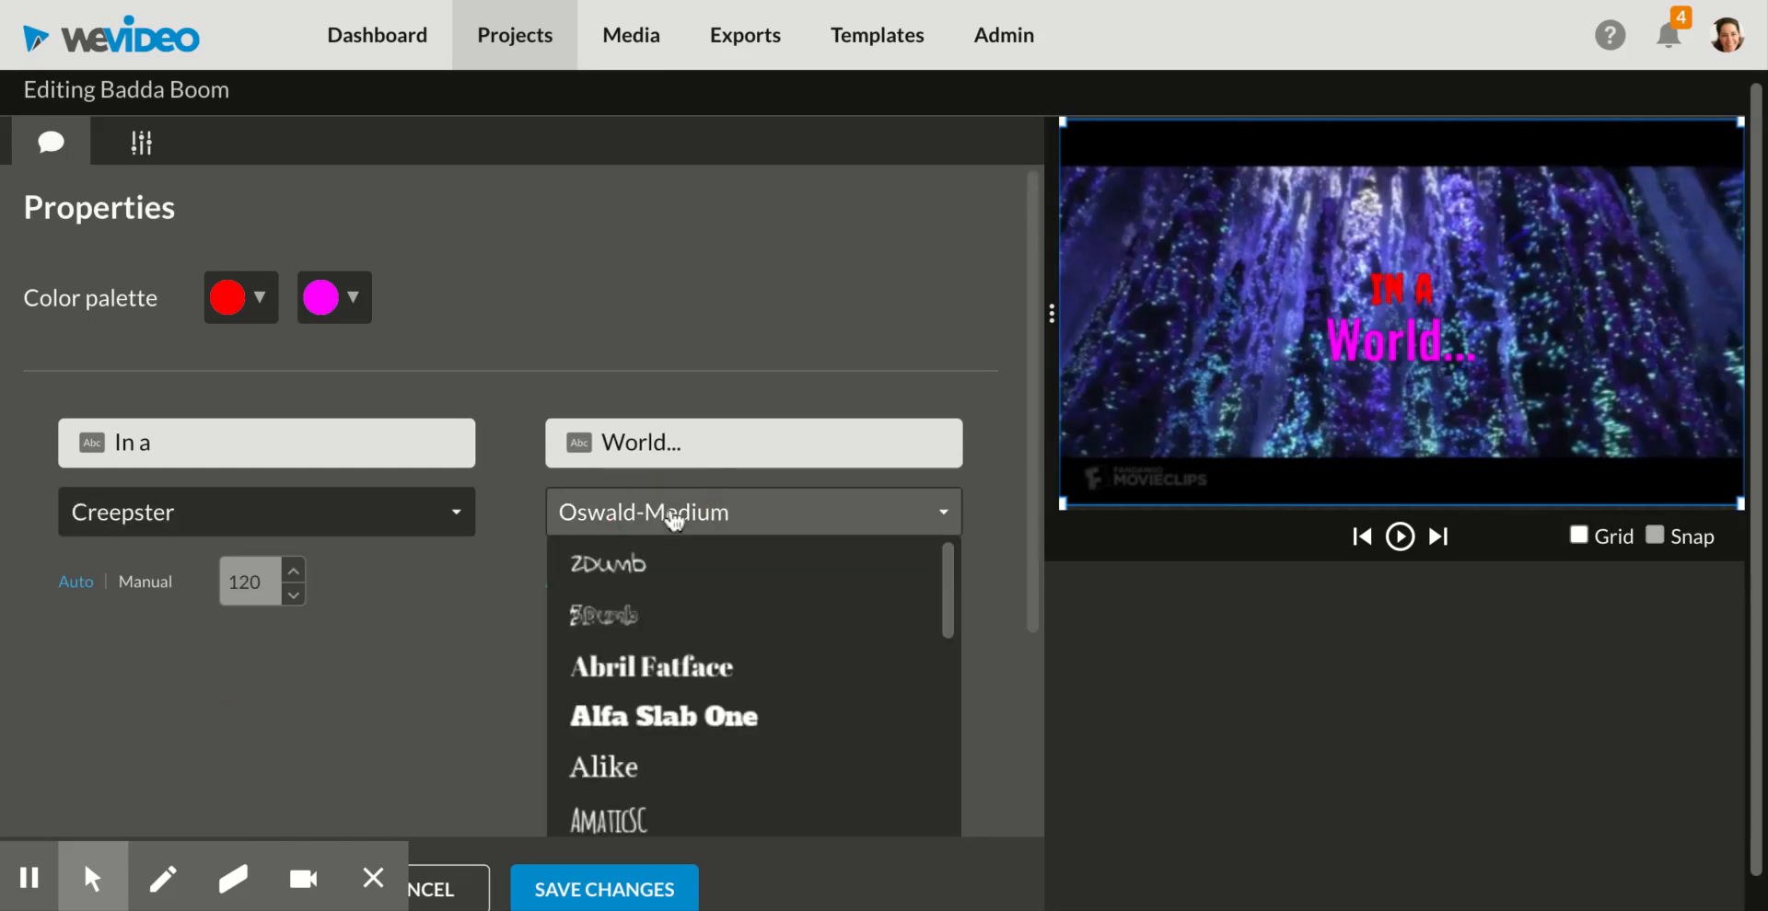
{"action": "scroll", "coordinate": [662, 688], "scroll_direction": "down", "scroll_amount": 10}
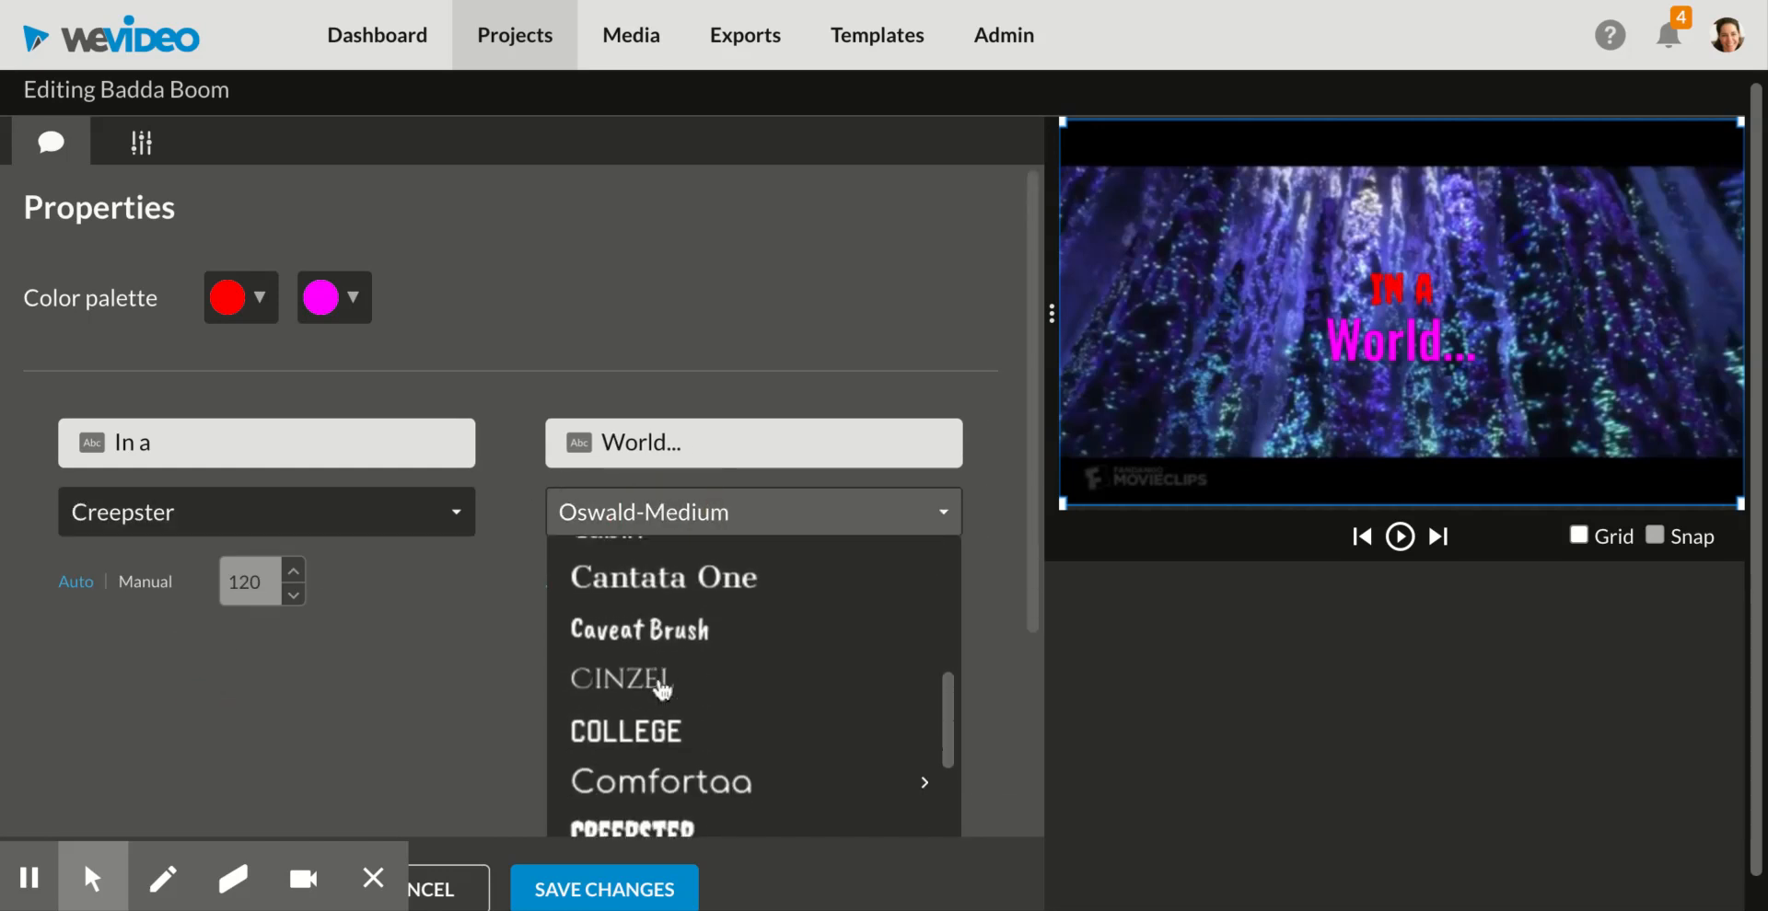
{"action": "scroll", "coordinate": [661, 682], "scroll_direction": "down", "scroll_amount": 6}
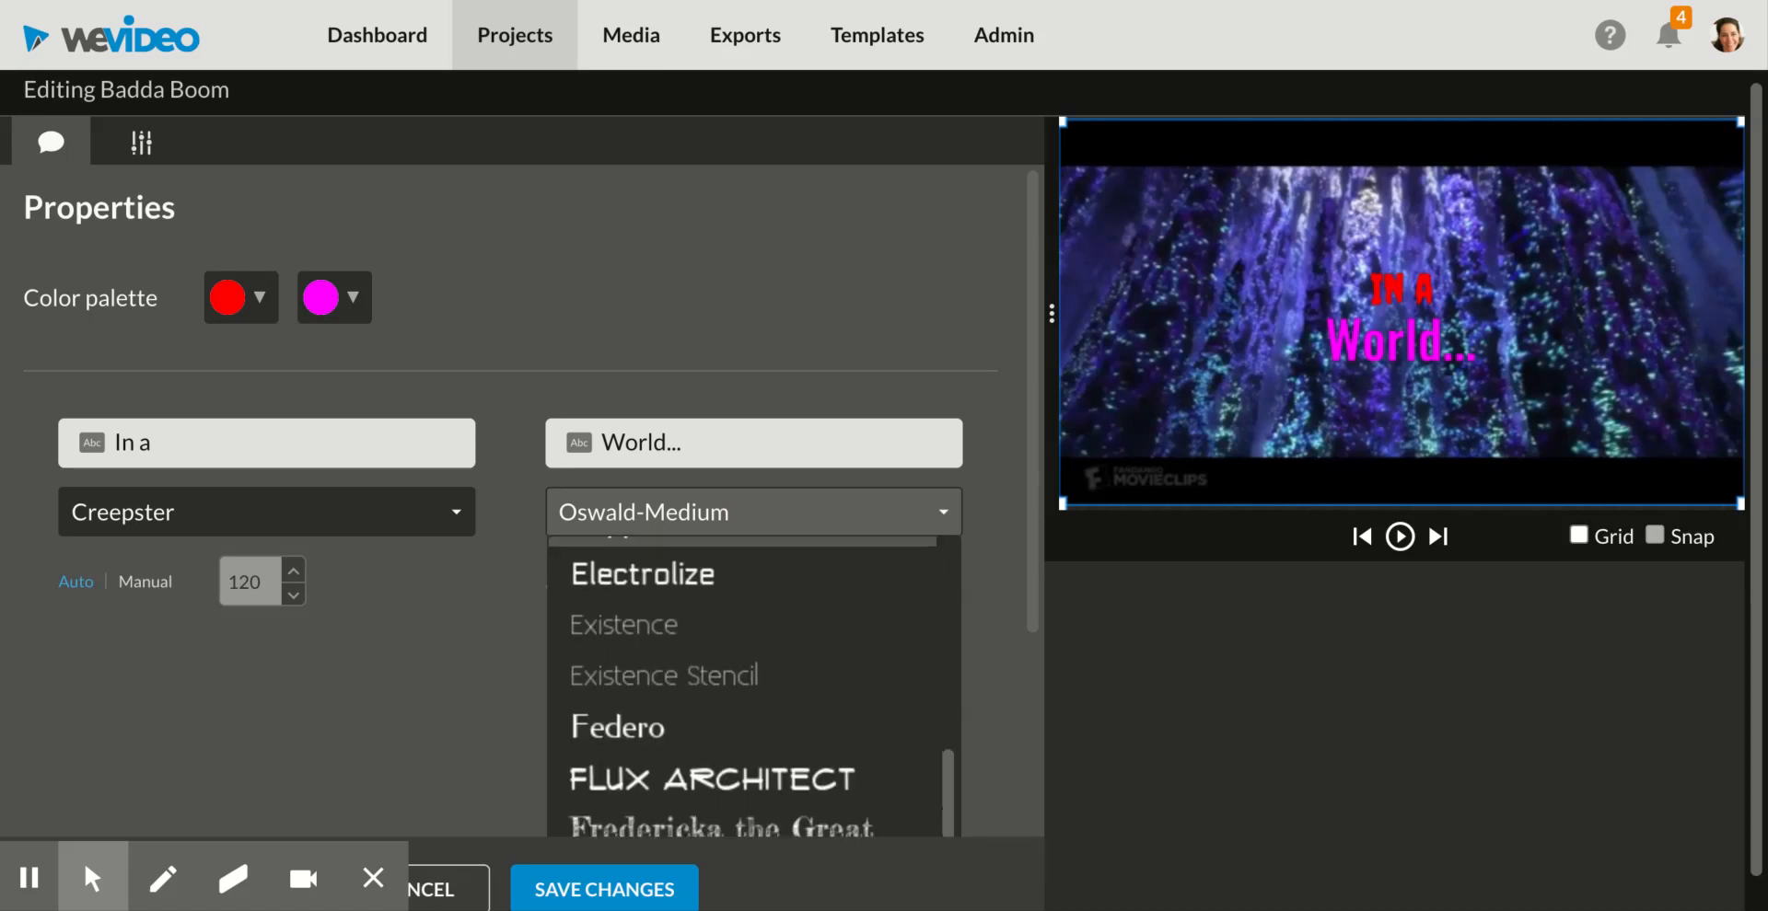
{"action": "left_click", "coordinate": [702, 745]}
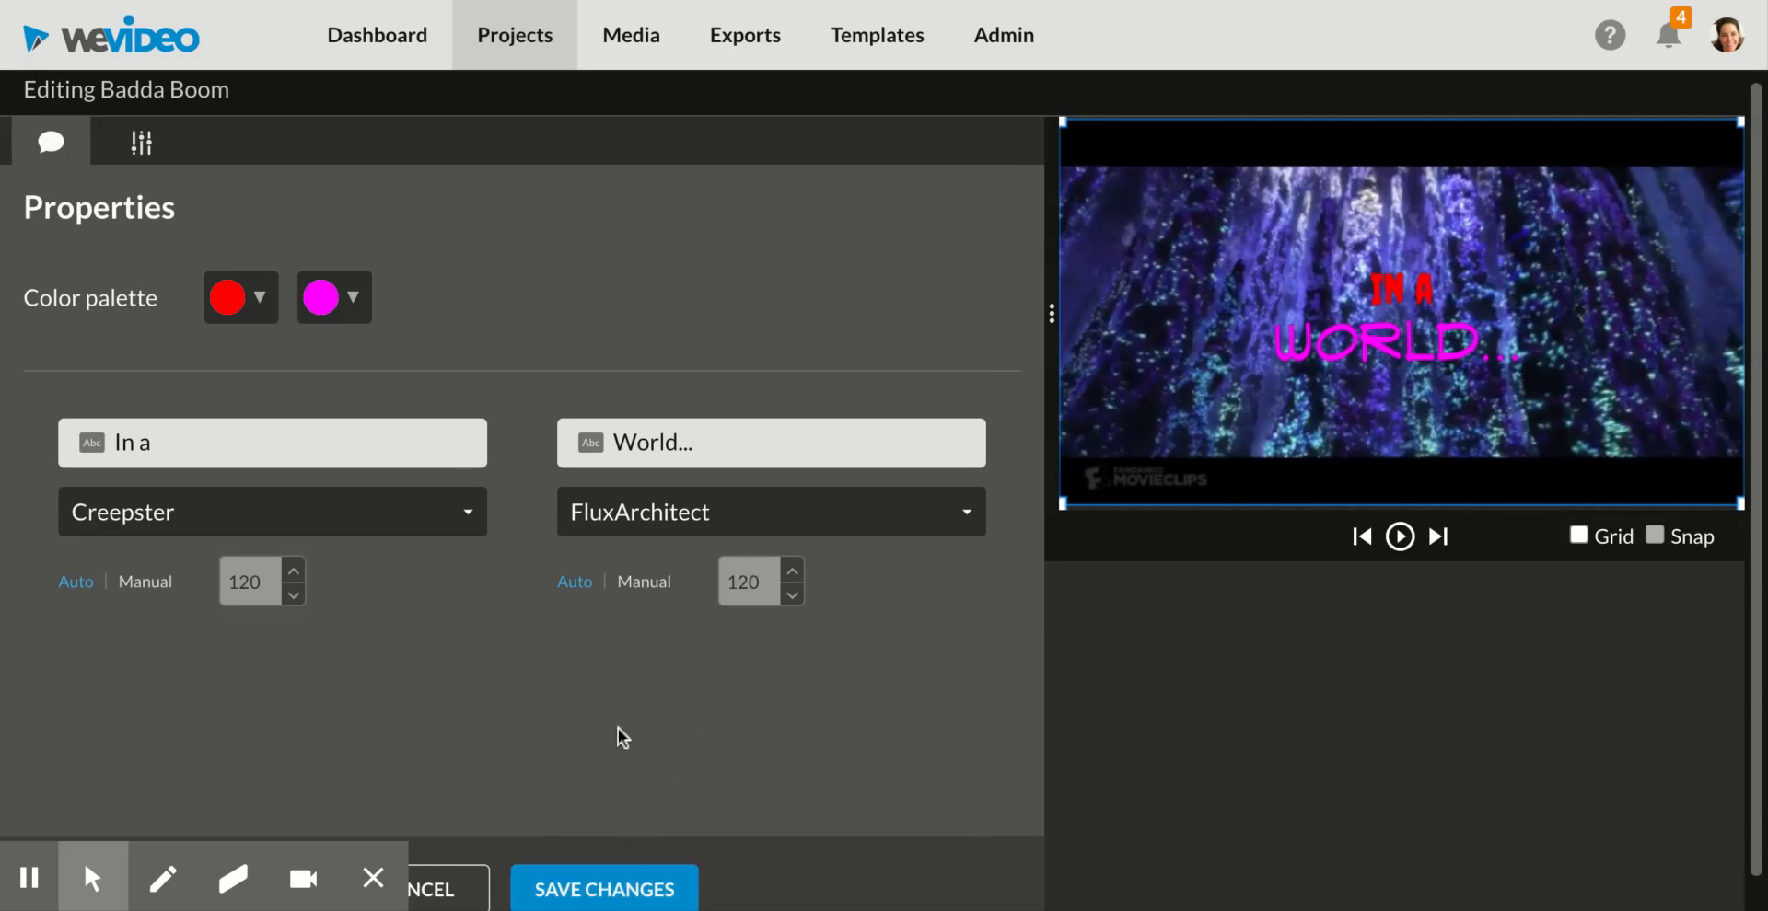
{"action": "left_click", "coordinate": [611, 899]}
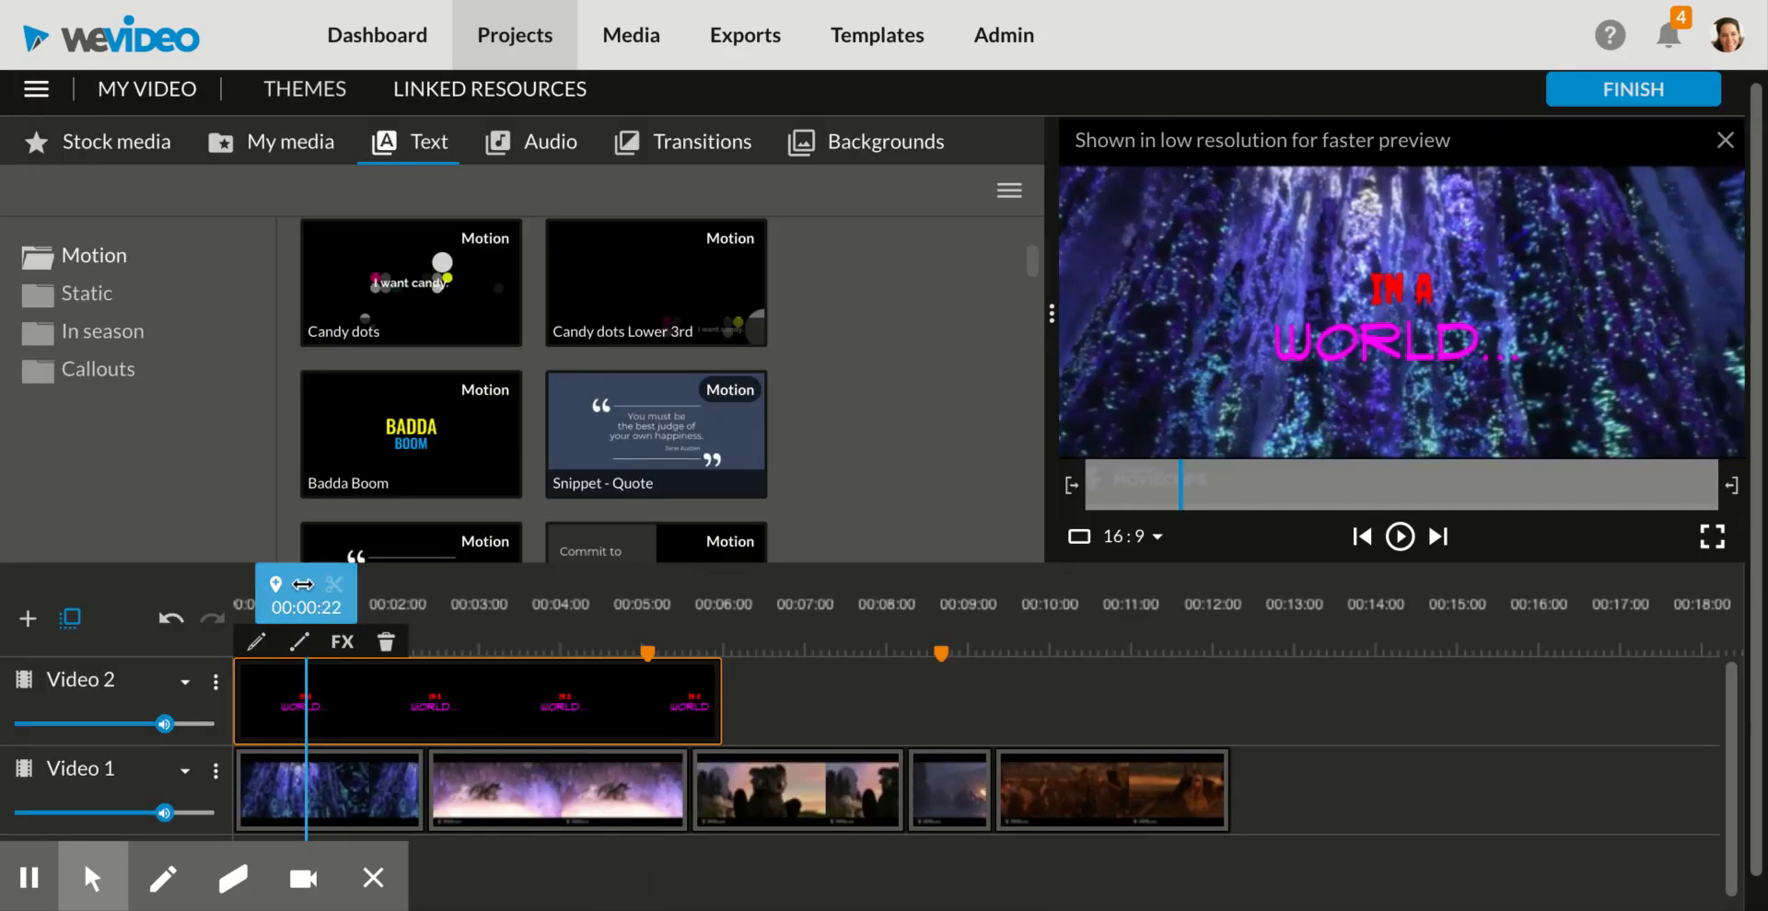
Step: Play the timeline from the beginning to check how long the title stays over the clips
{"action": "left_click_drag", "start_coordinate": [307, 597], "coordinate": [166, 582]}
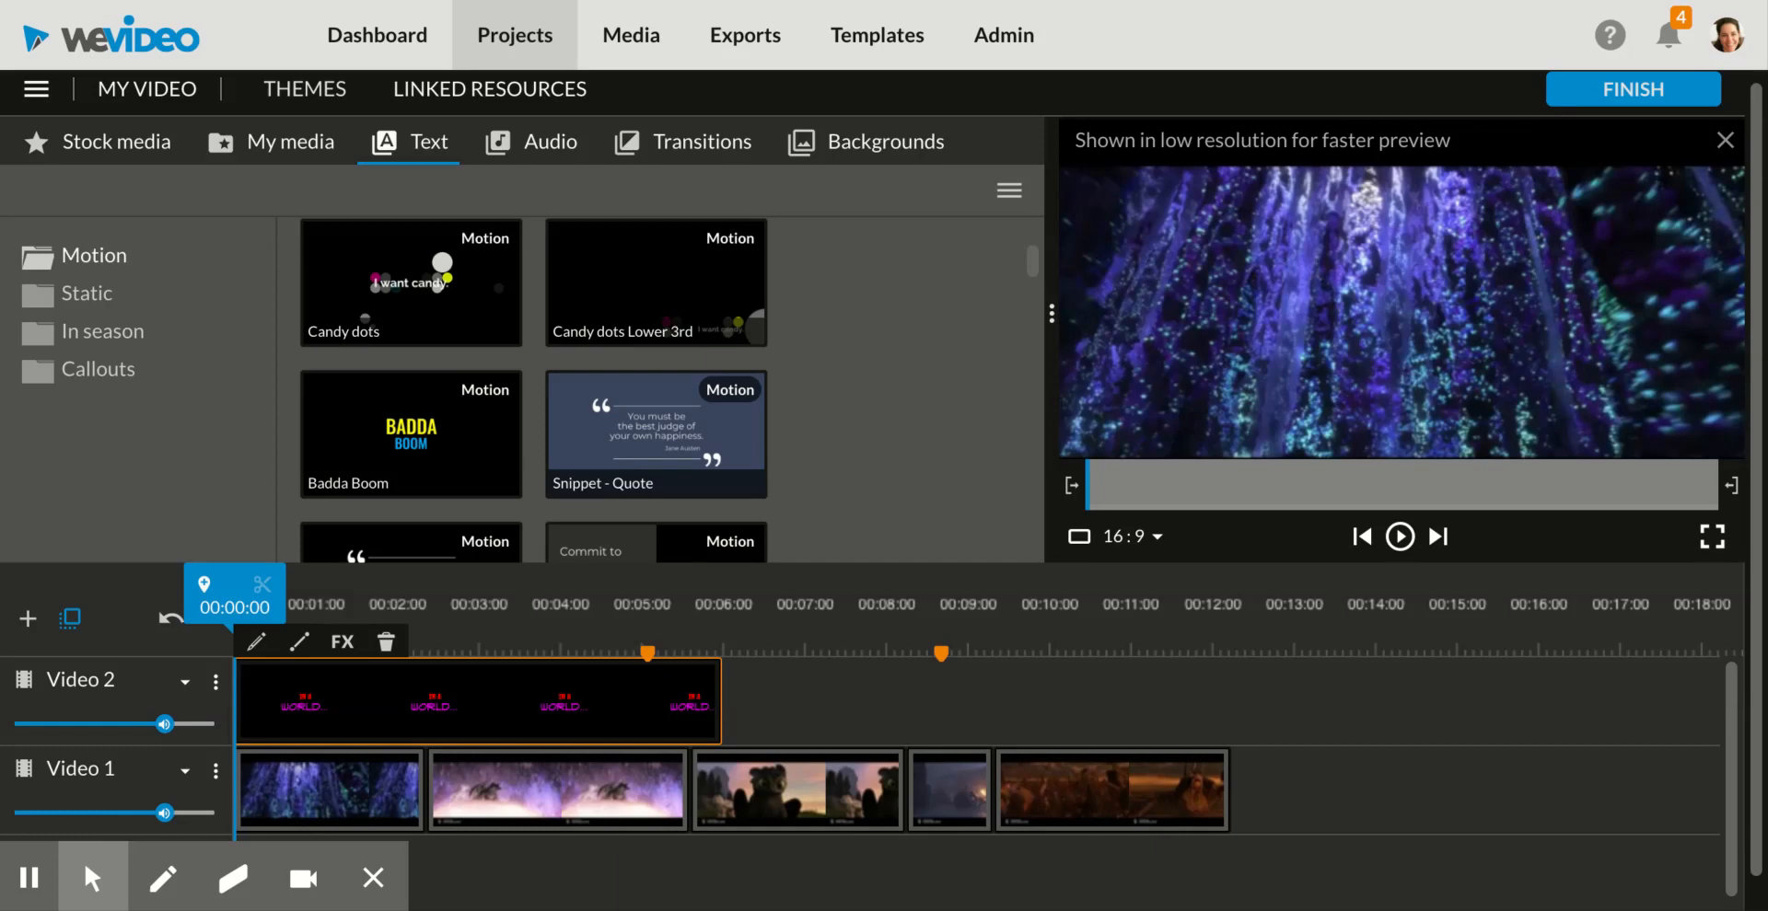
{"action": "key", "text": "space"}
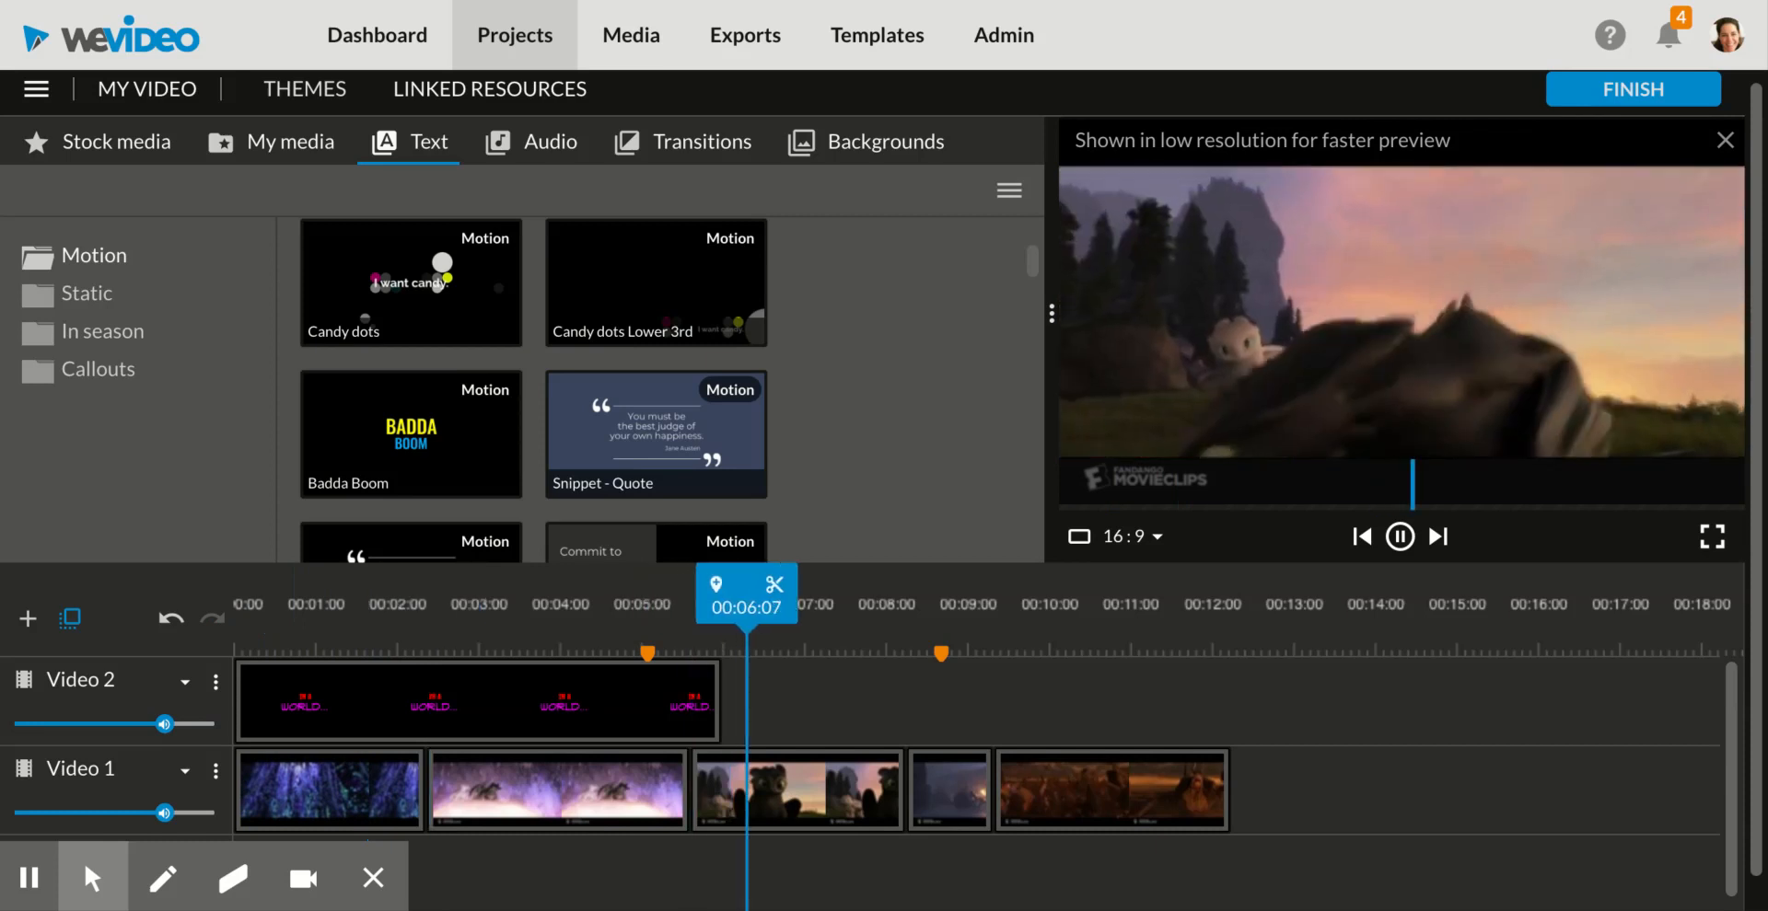
{"action": "key", "text": "space"}
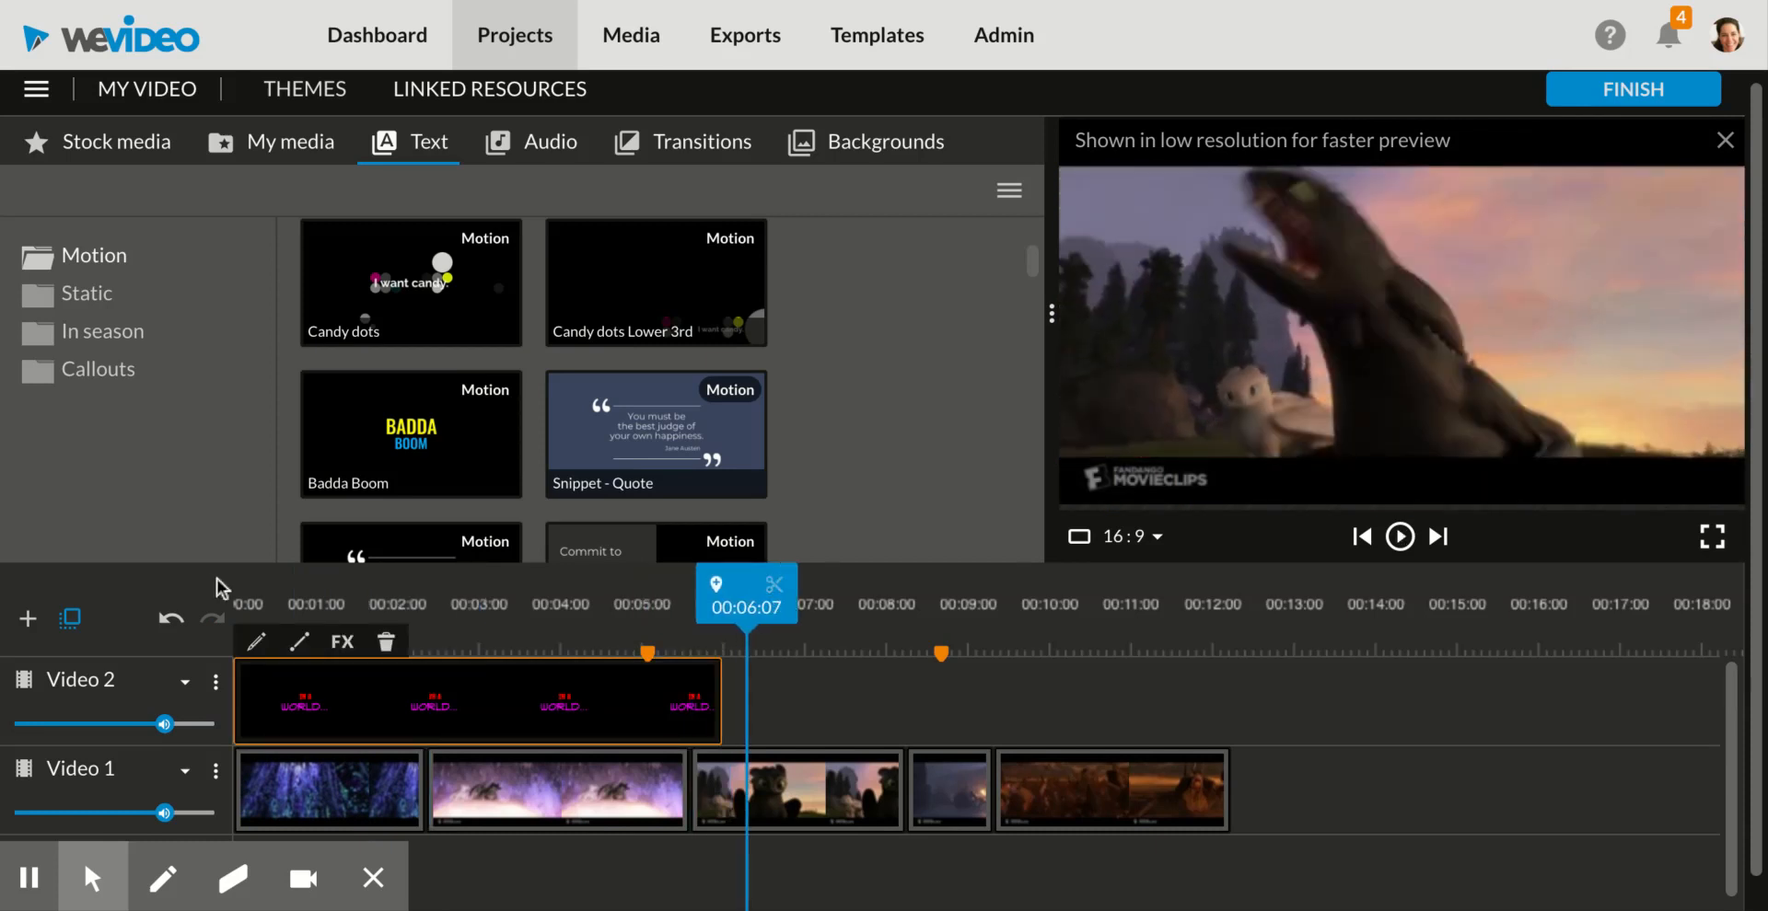
Step: Shorten the title on Video 2 to end with the first video clip and play the result from the beginning
{"action": "left_click", "coordinate": [478, 619]}
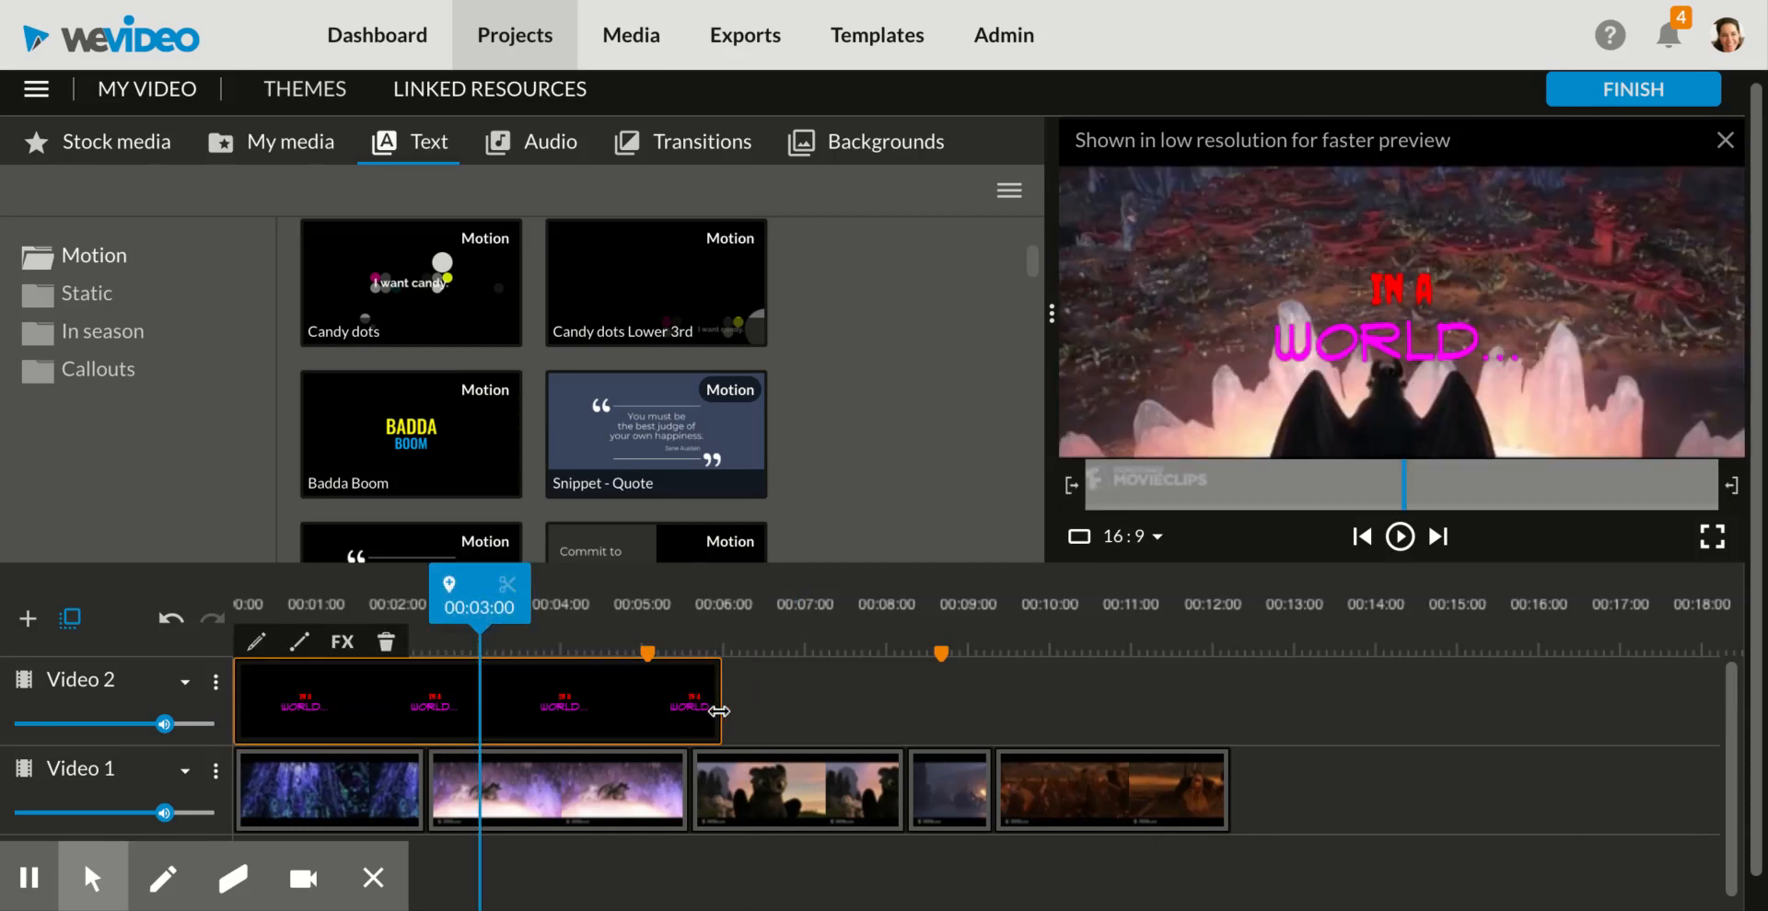
{"action": "left_click_drag", "start_coordinate": [719, 710], "coordinate": [424, 714]}
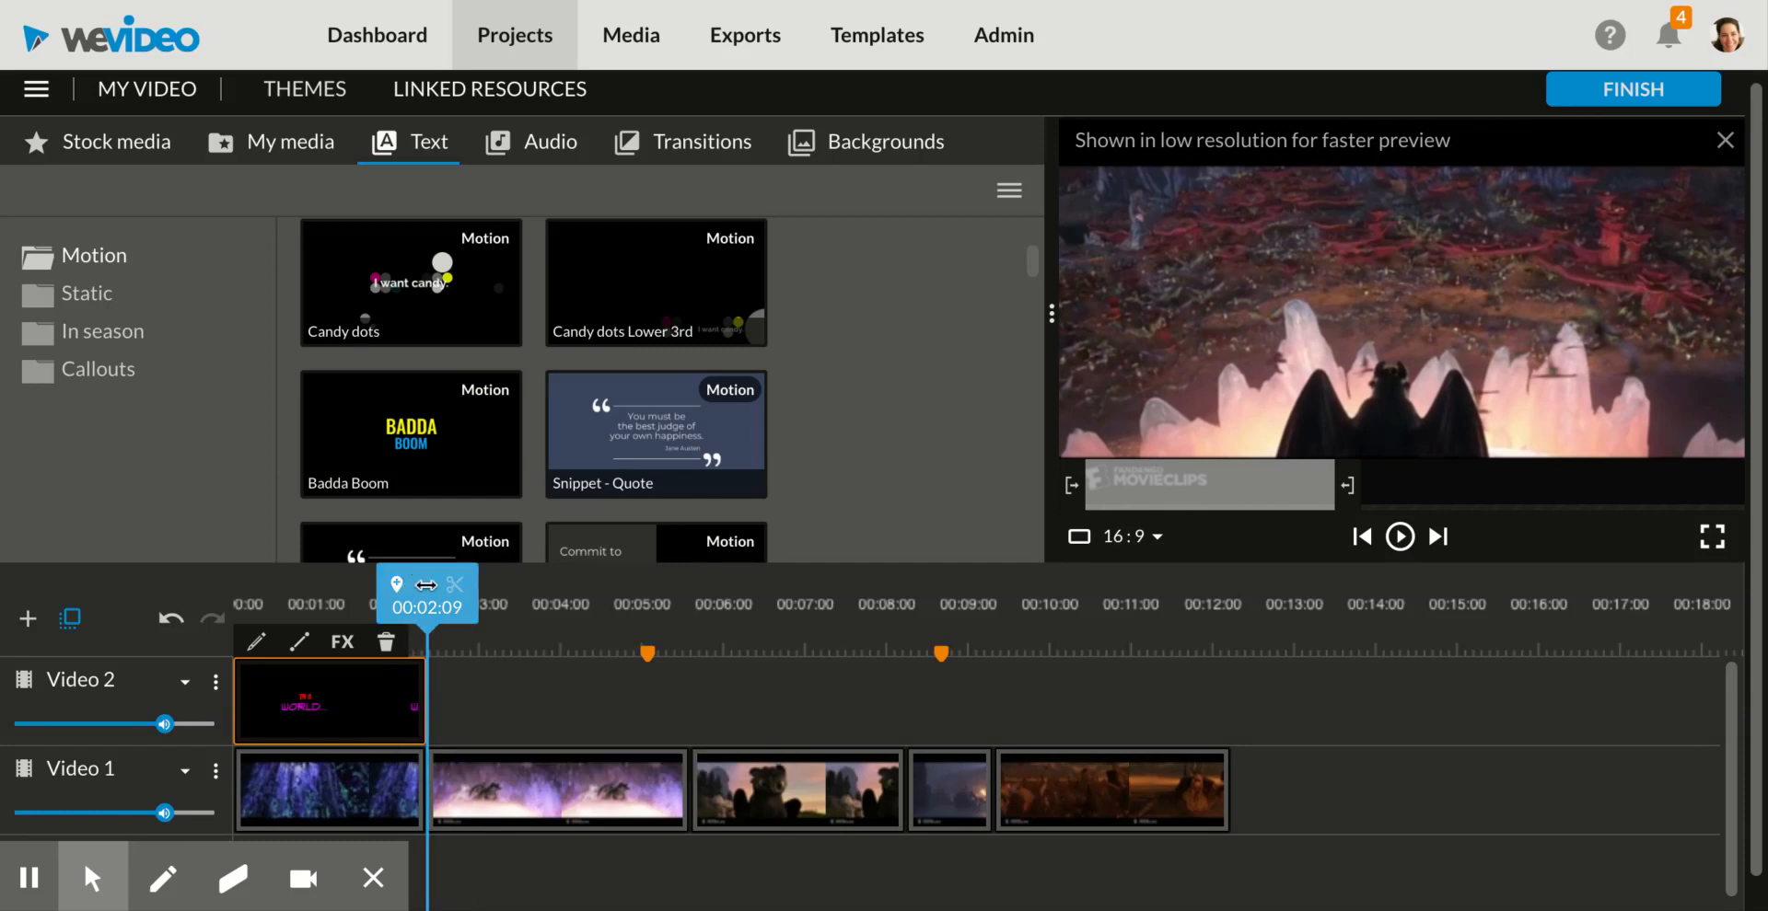
{"action": "left_click_drag", "start_coordinate": [427, 585], "coordinate": [198, 582]}
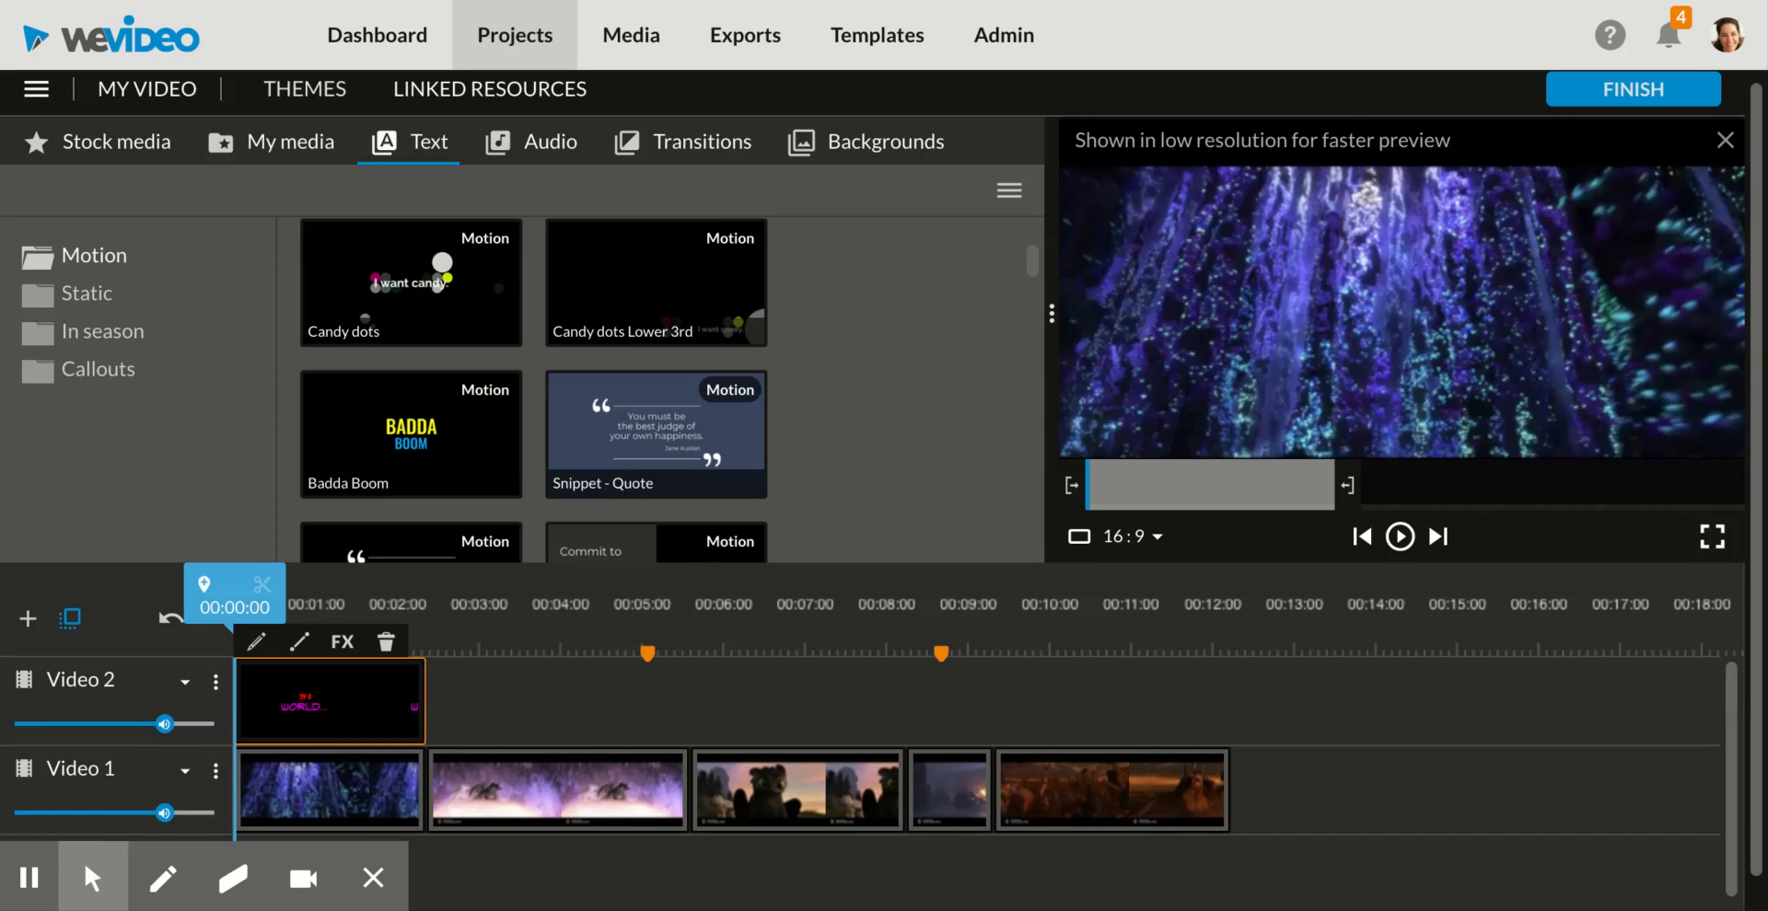
{"action": "key", "text": "space"}
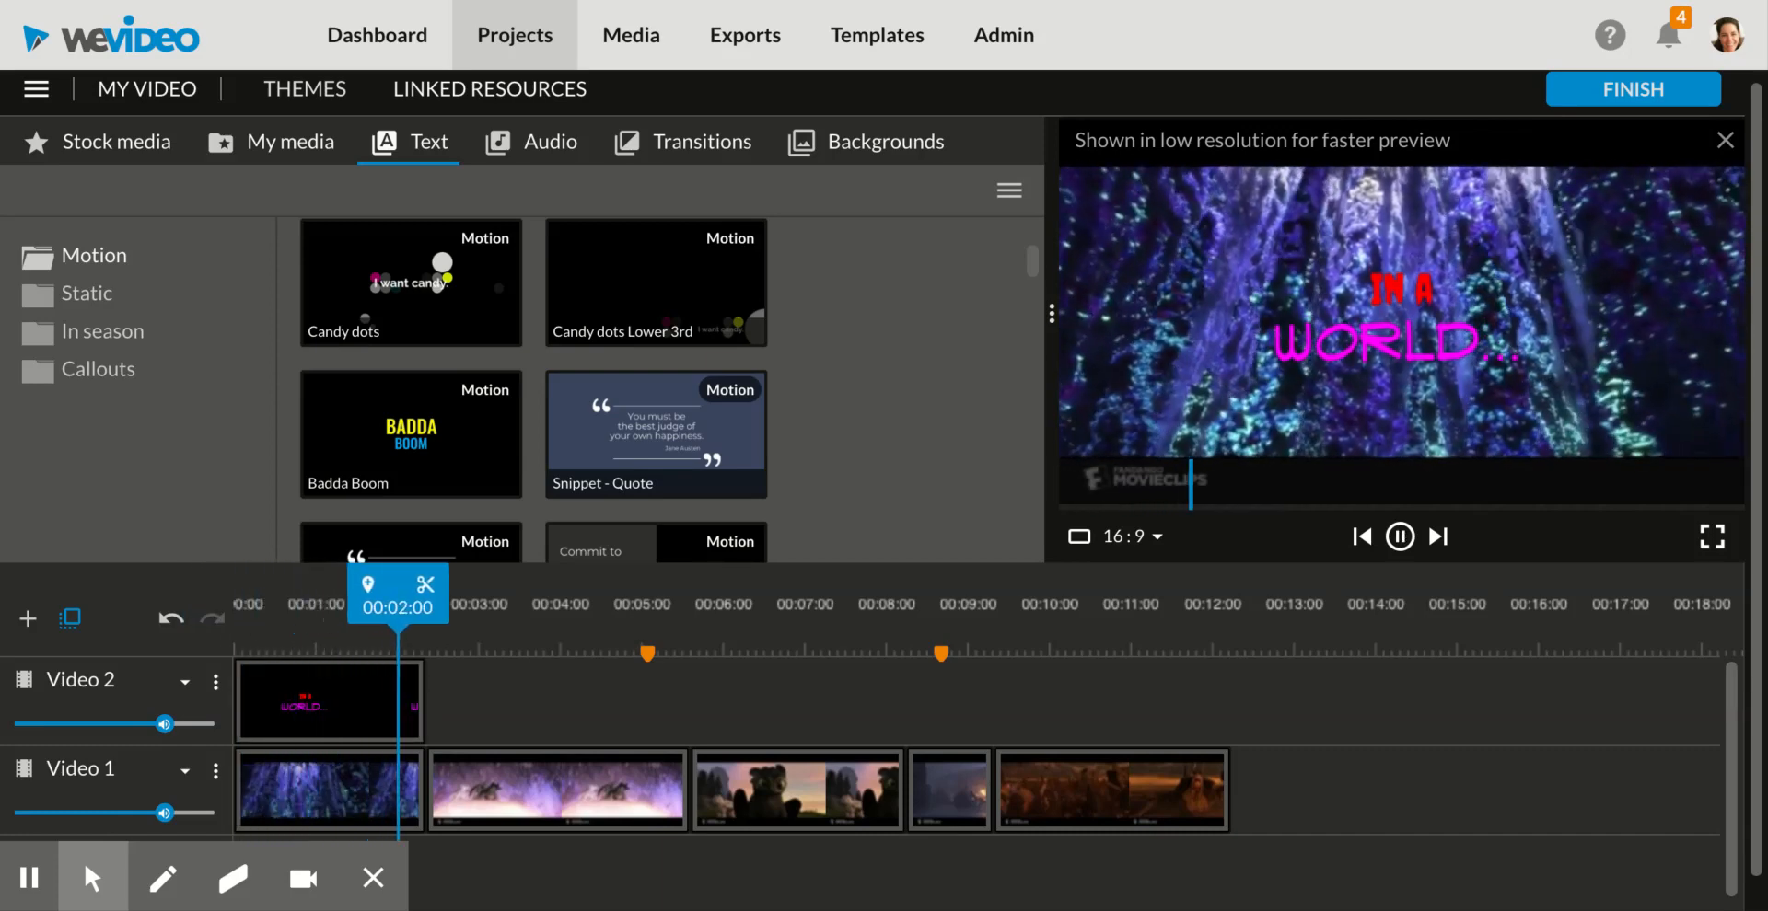
{"action": "key", "text": "space"}
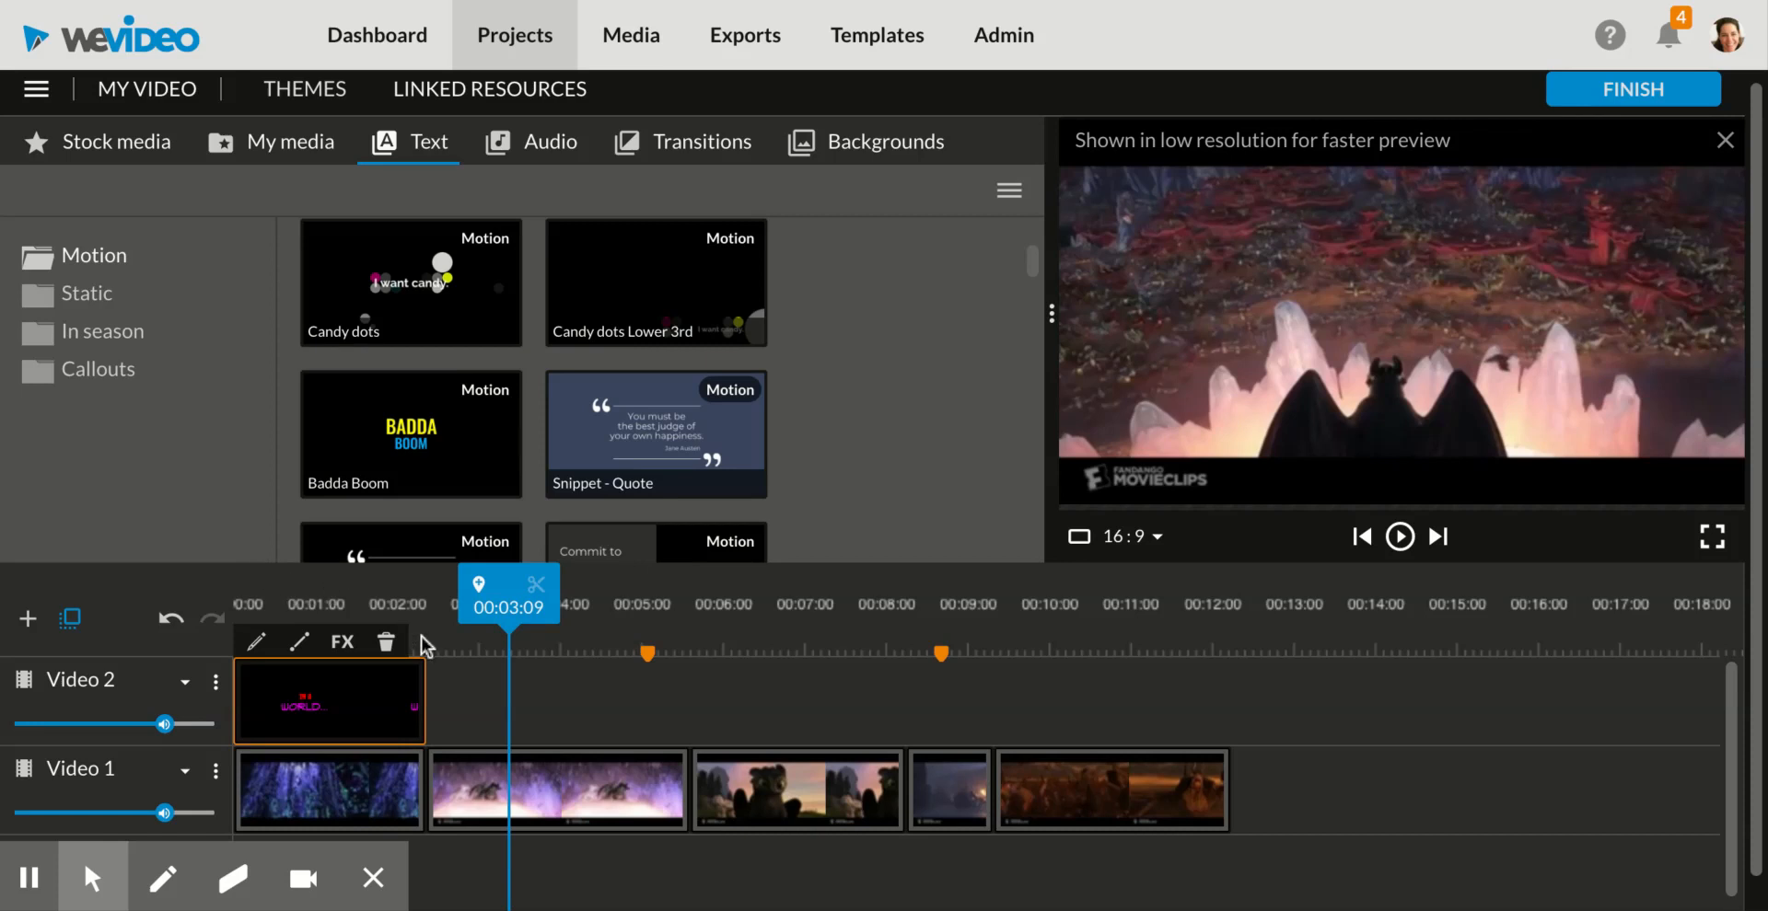
{"action": "scroll", "coordinate": [510, 460], "scroll_direction": "down", "scroll_amount": 2}
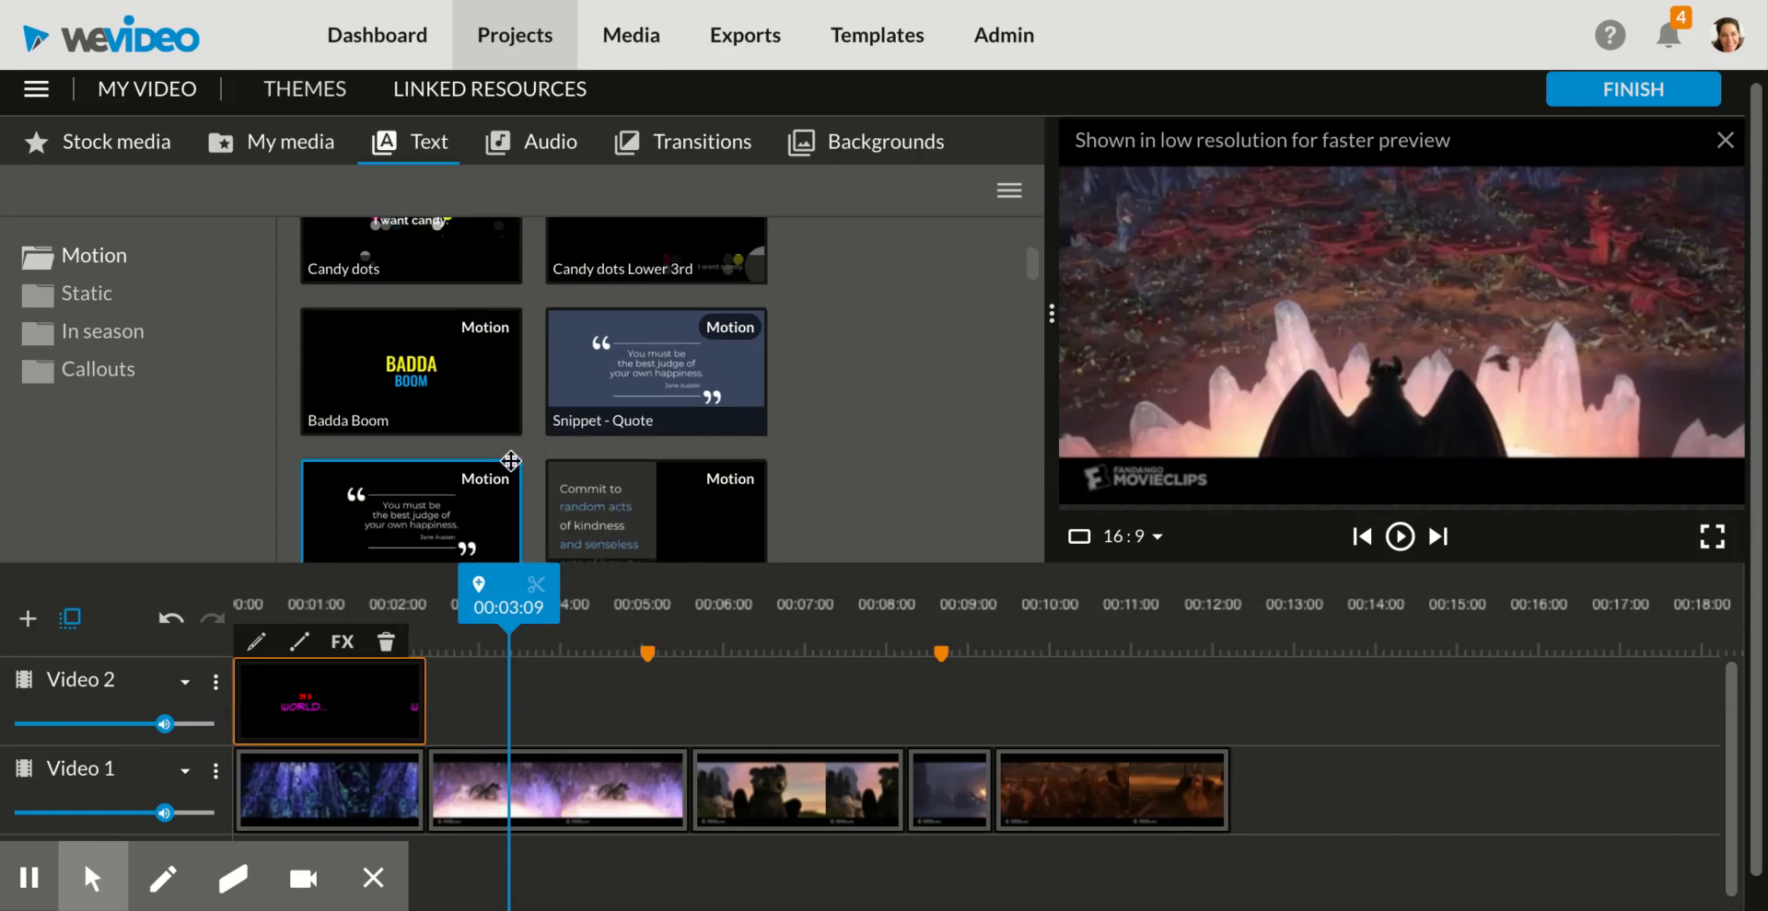
{"action": "scroll", "coordinate": [510, 460], "scroll_direction": "down", "scroll_amount": 4}
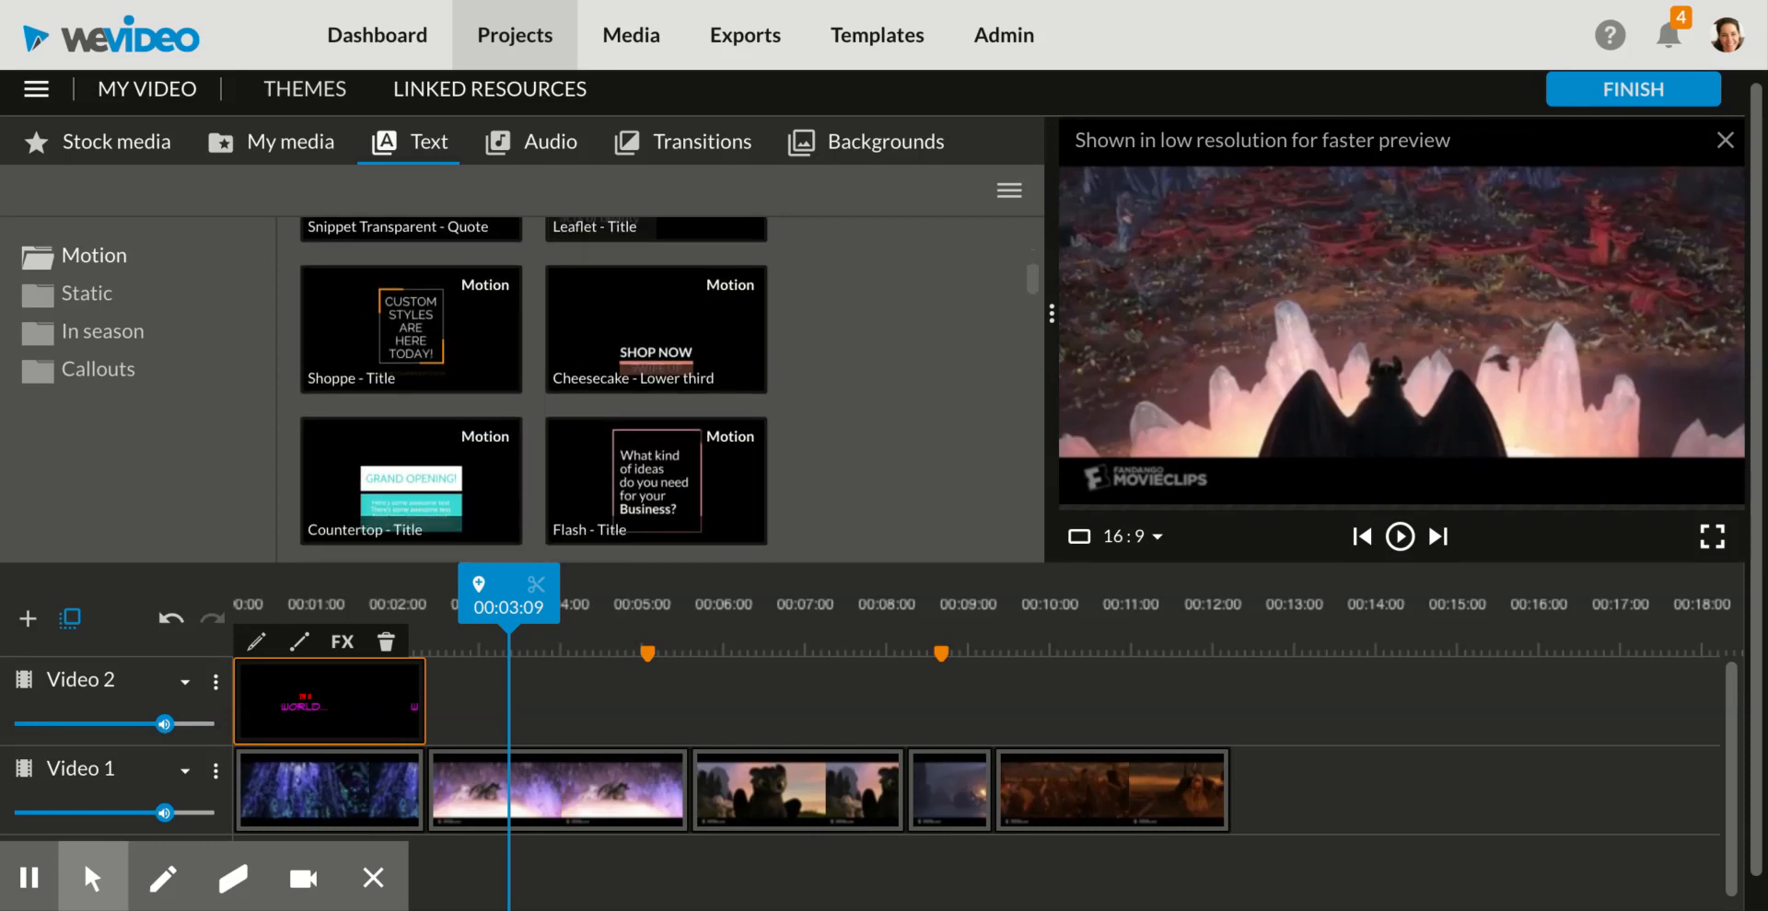
{"action": "scroll", "coordinate": [510, 461], "scroll_direction": "up", "scroll_amount": 8}
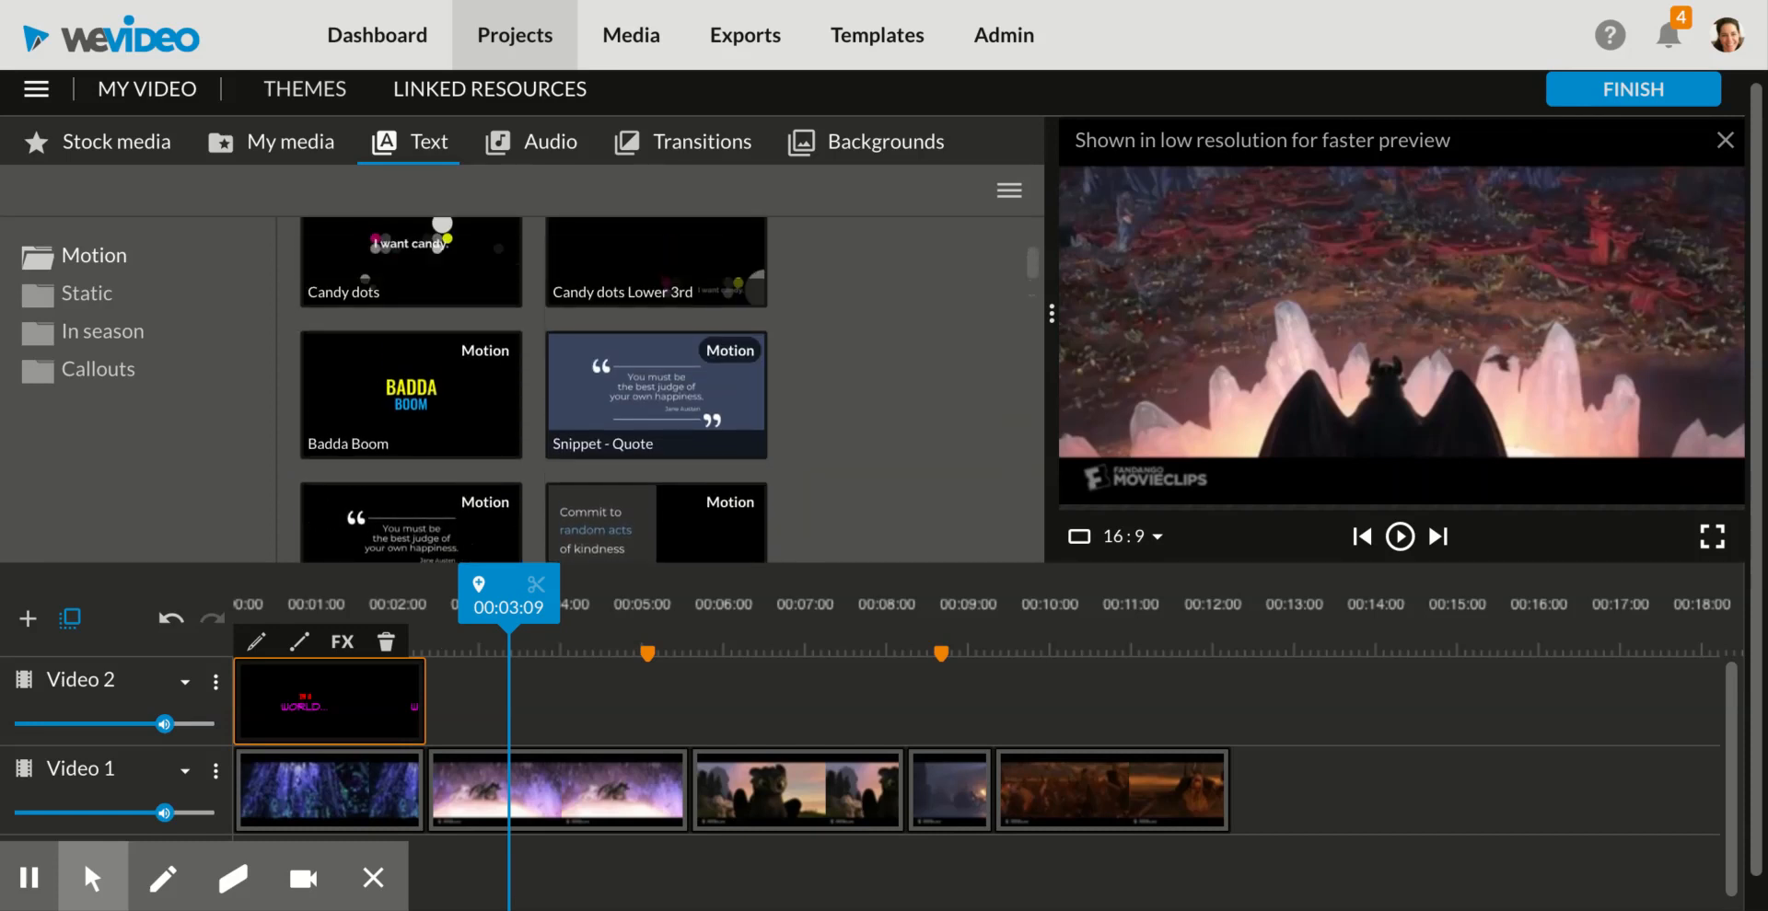
{"action": "scroll", "coordinate": [442, 541], "scroll_direction": "up", "scroll_amount": 3}
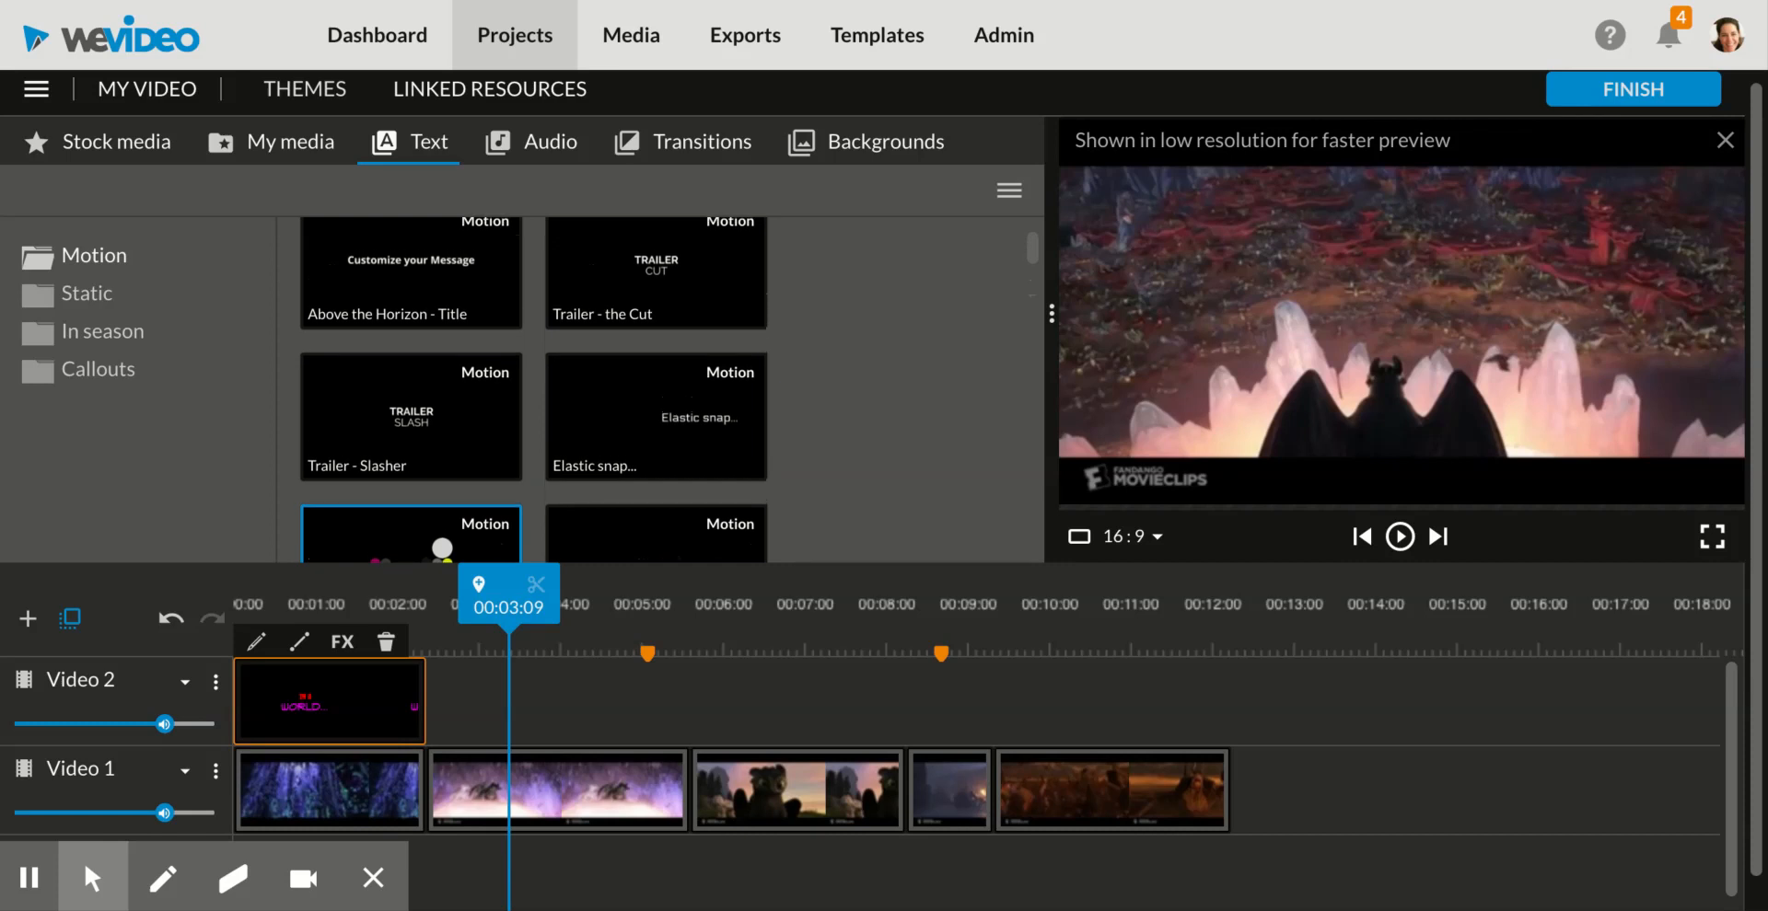
{"action": "left_click", "coordinate": [651, 429]}
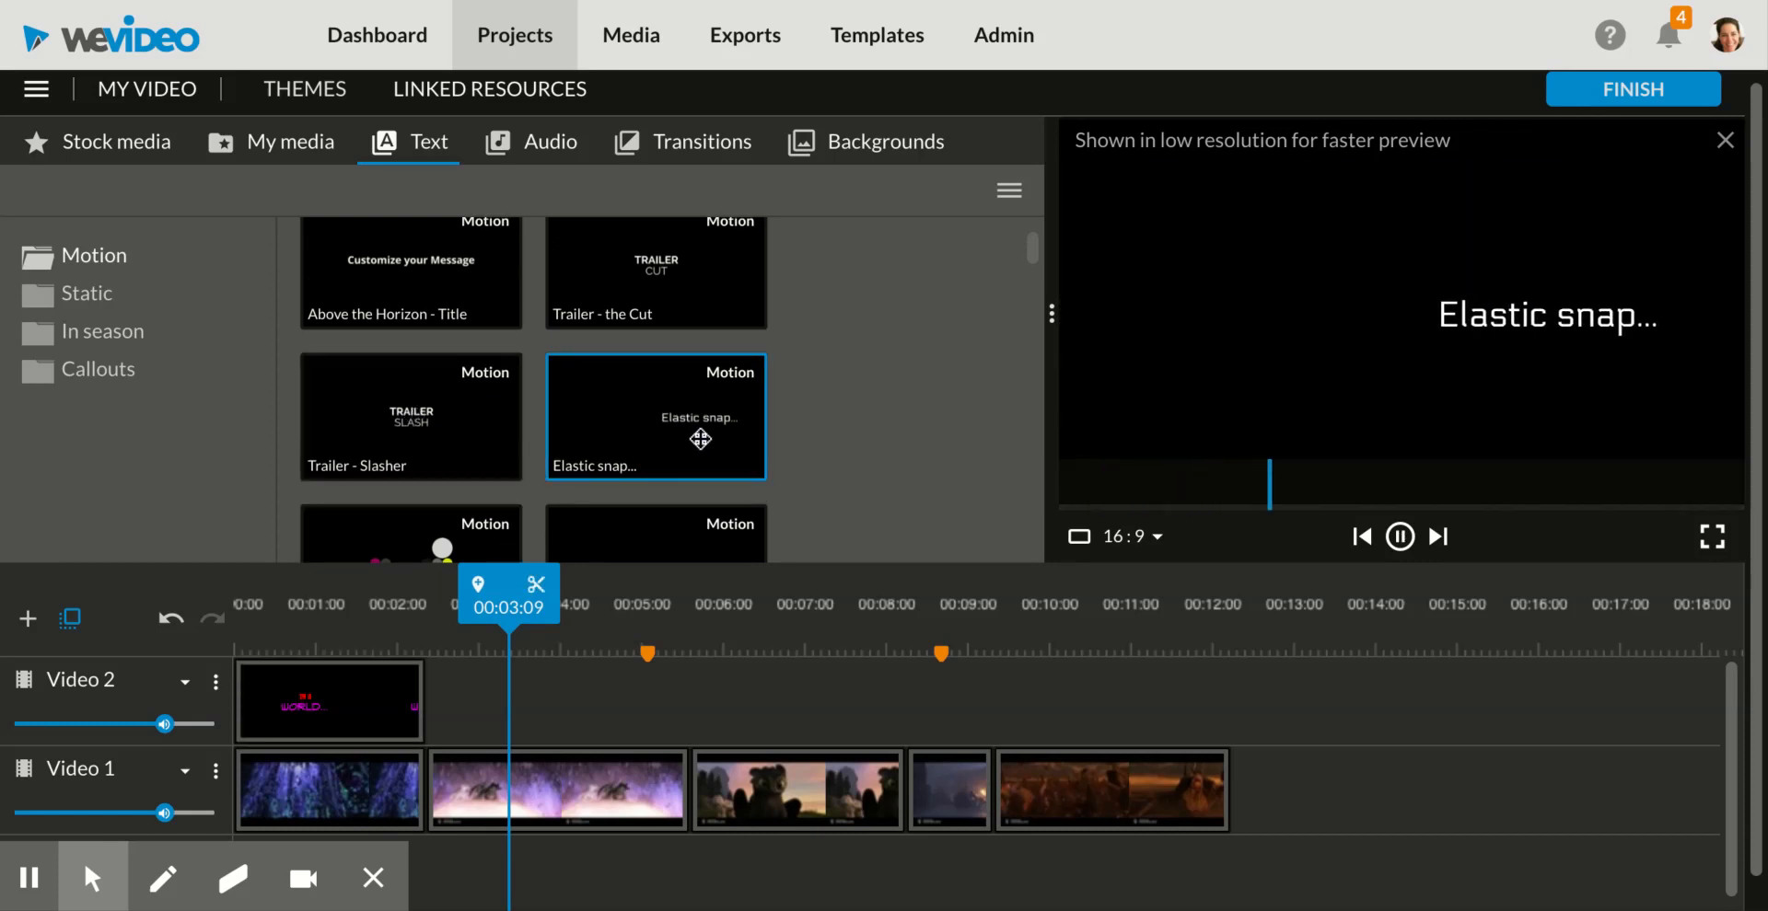
{"action": "left_click_drag", "start_coordinate": [674, 418], "coordinate": [454, 700]}
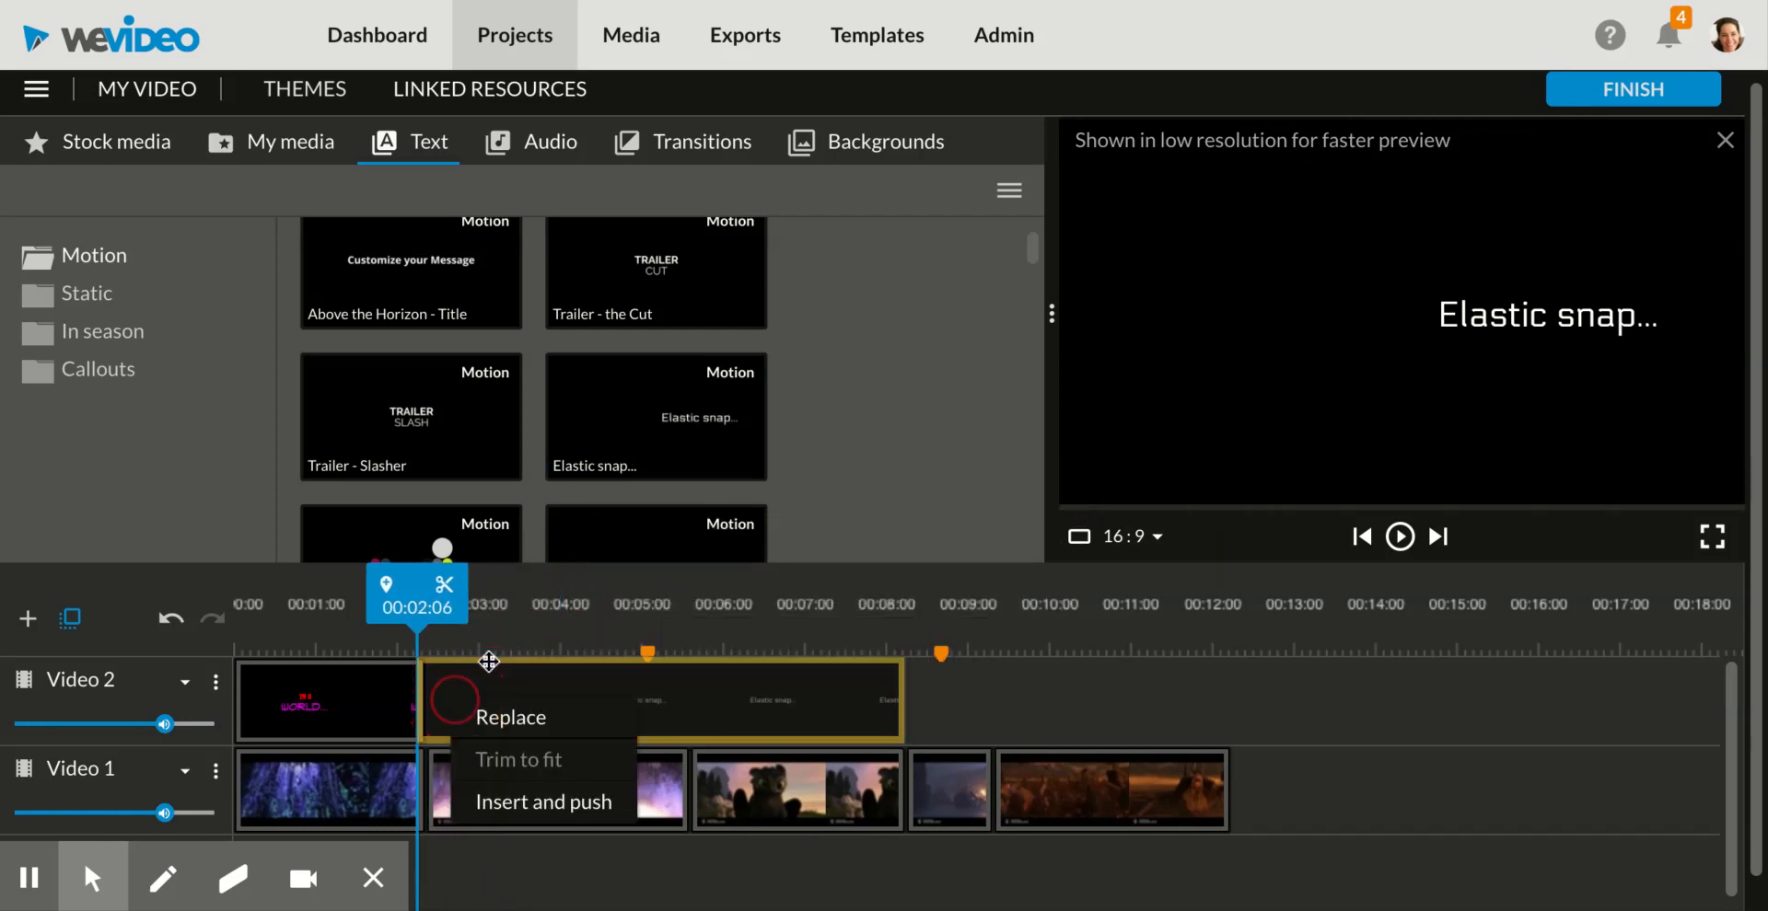
{"action": "left_click", "coordinate": [527, 635]}
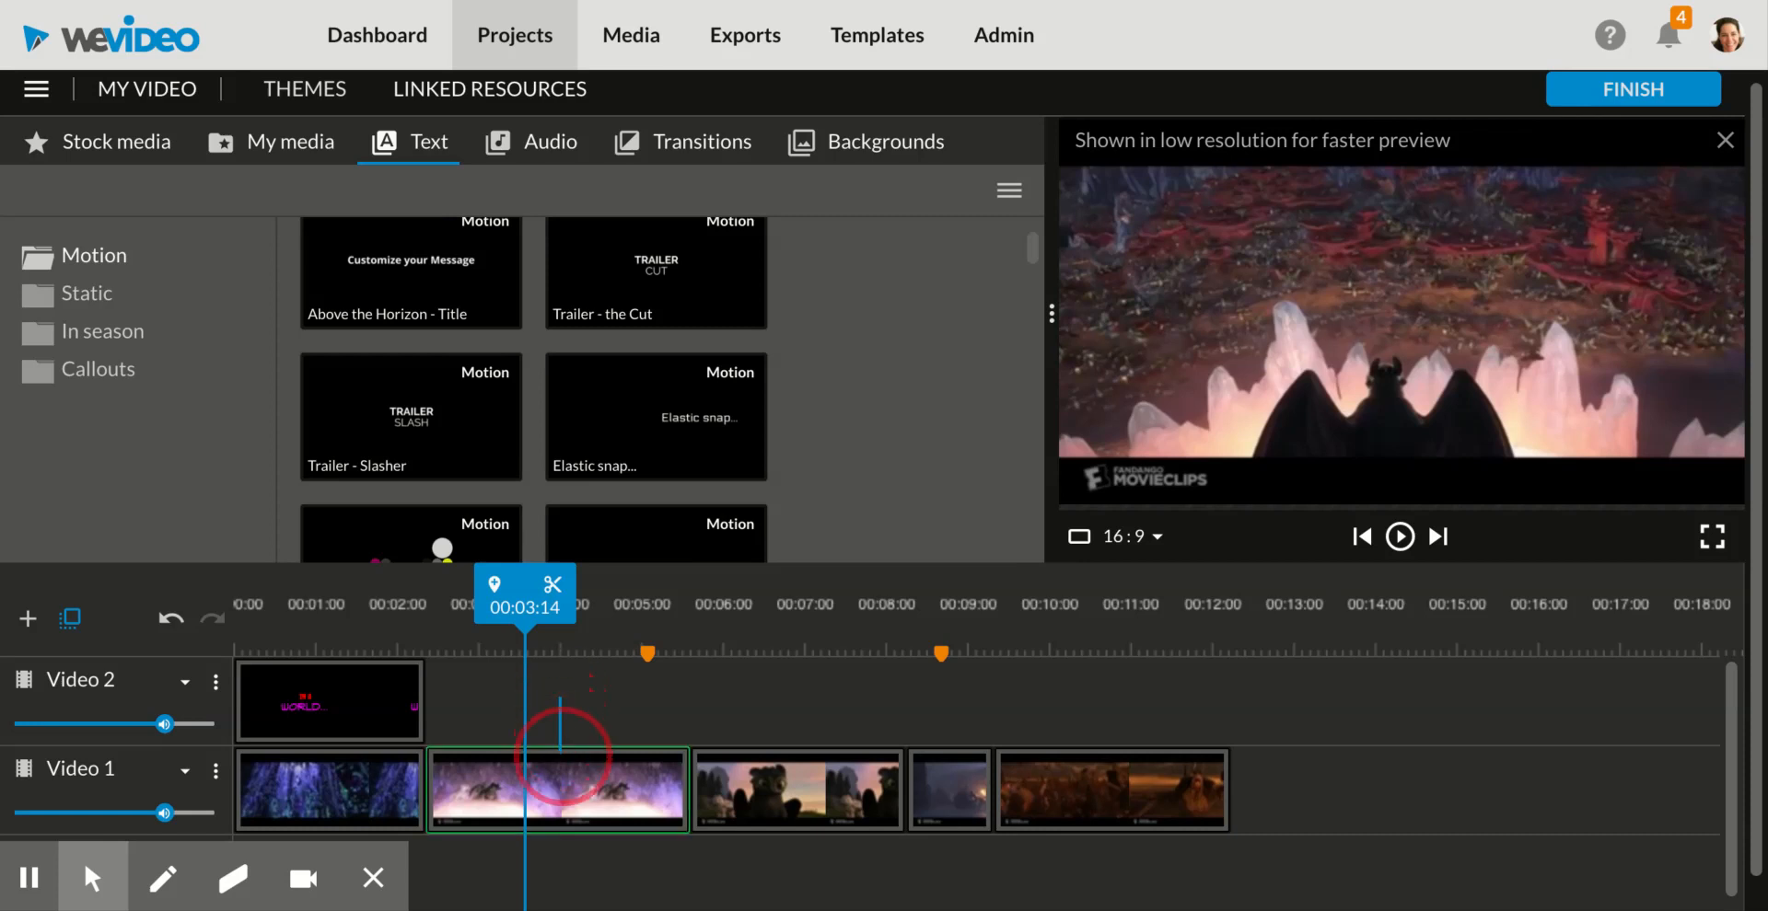
Step: Move the four clips following the first one on Video 1 together so they start at 00:07:19
{"action": "left_click", "coordinate": [571, 790]}
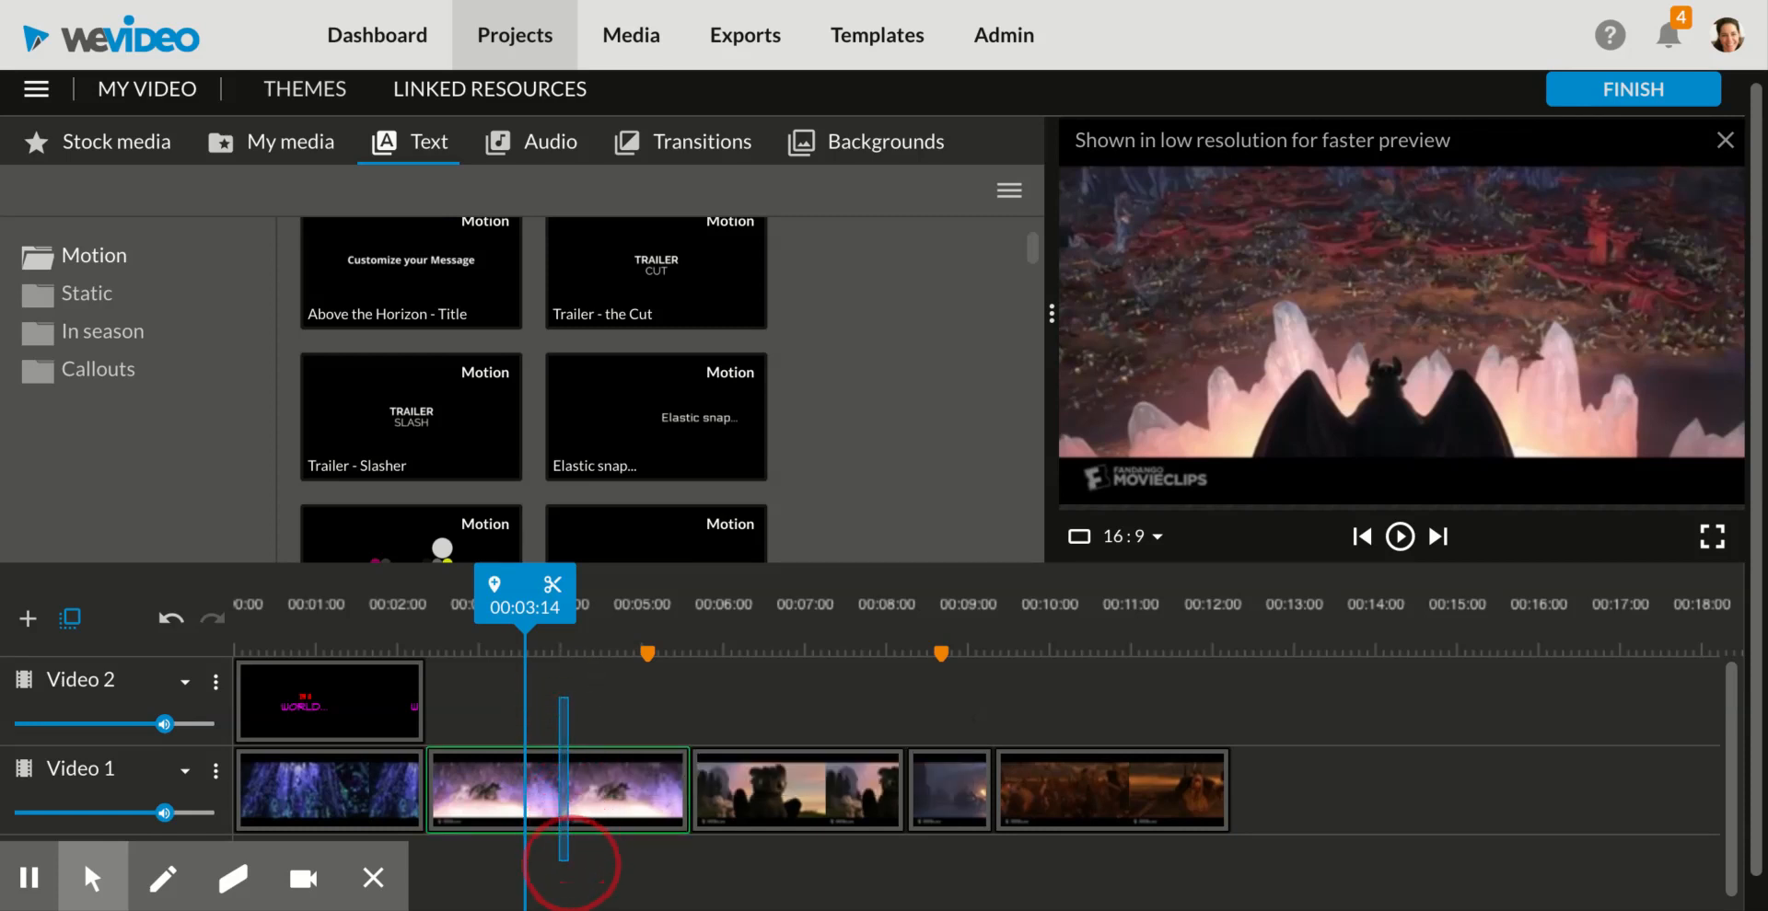
{"action": "left_click_drag", "start_coordinate": [567, 861], "coordinate": [1178, 870]}
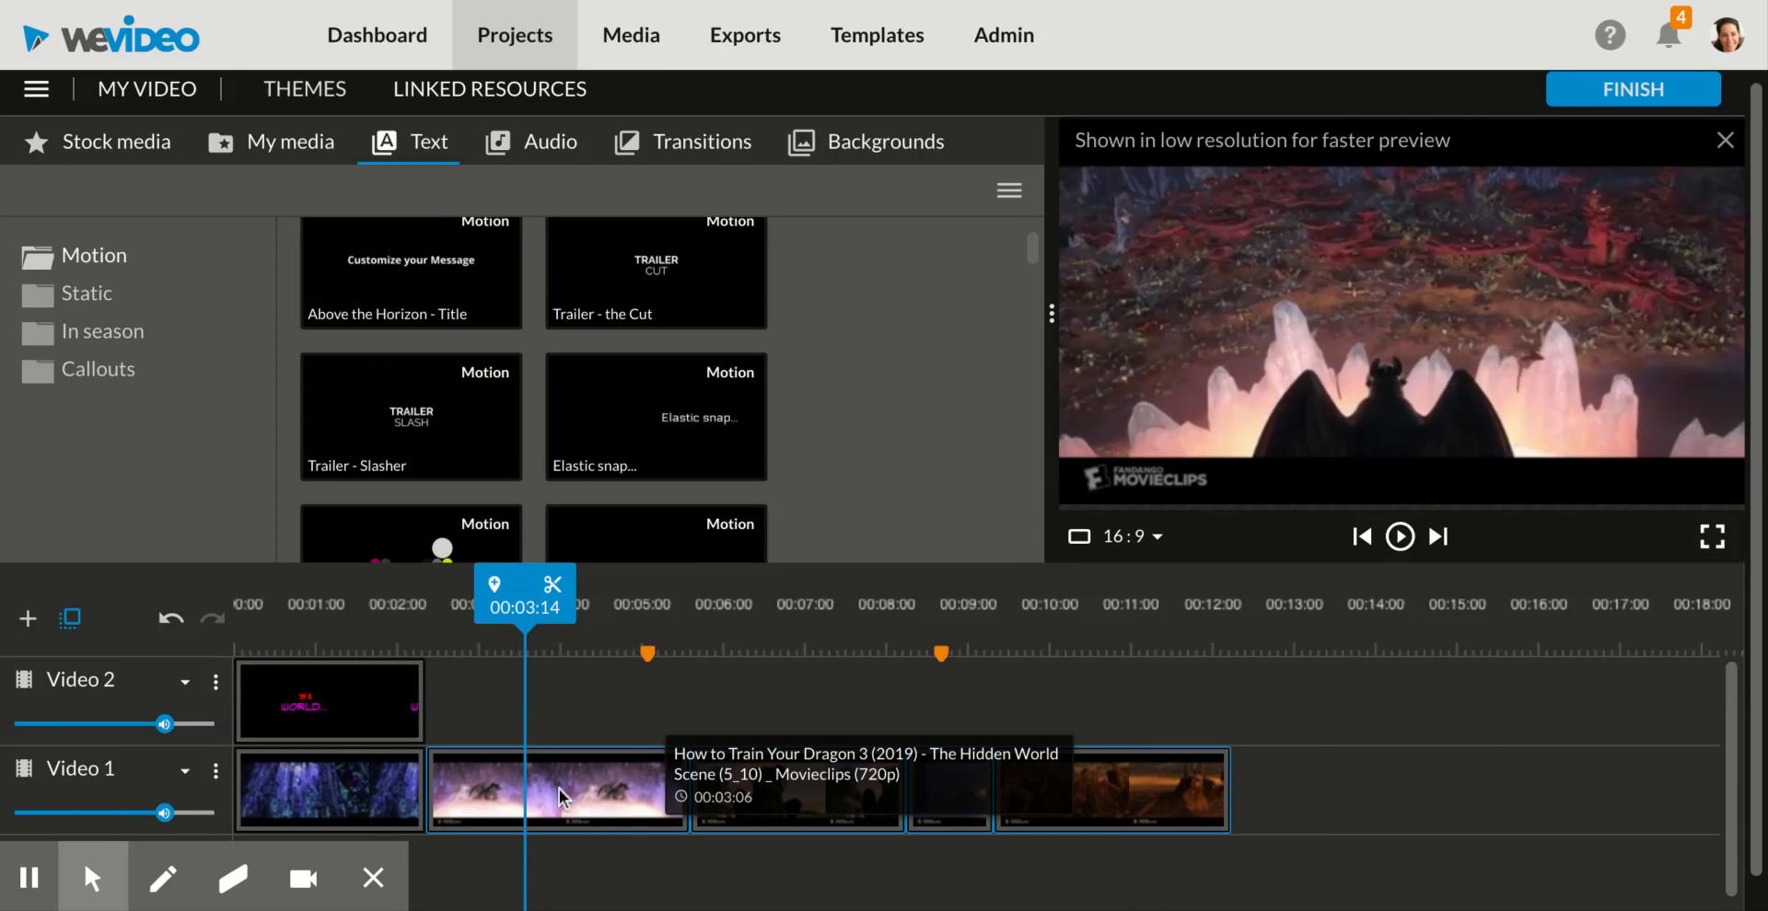
{"action": "left_click_drag", "start_coordinate": [561, 801], "coordinate": [1002, 782]}
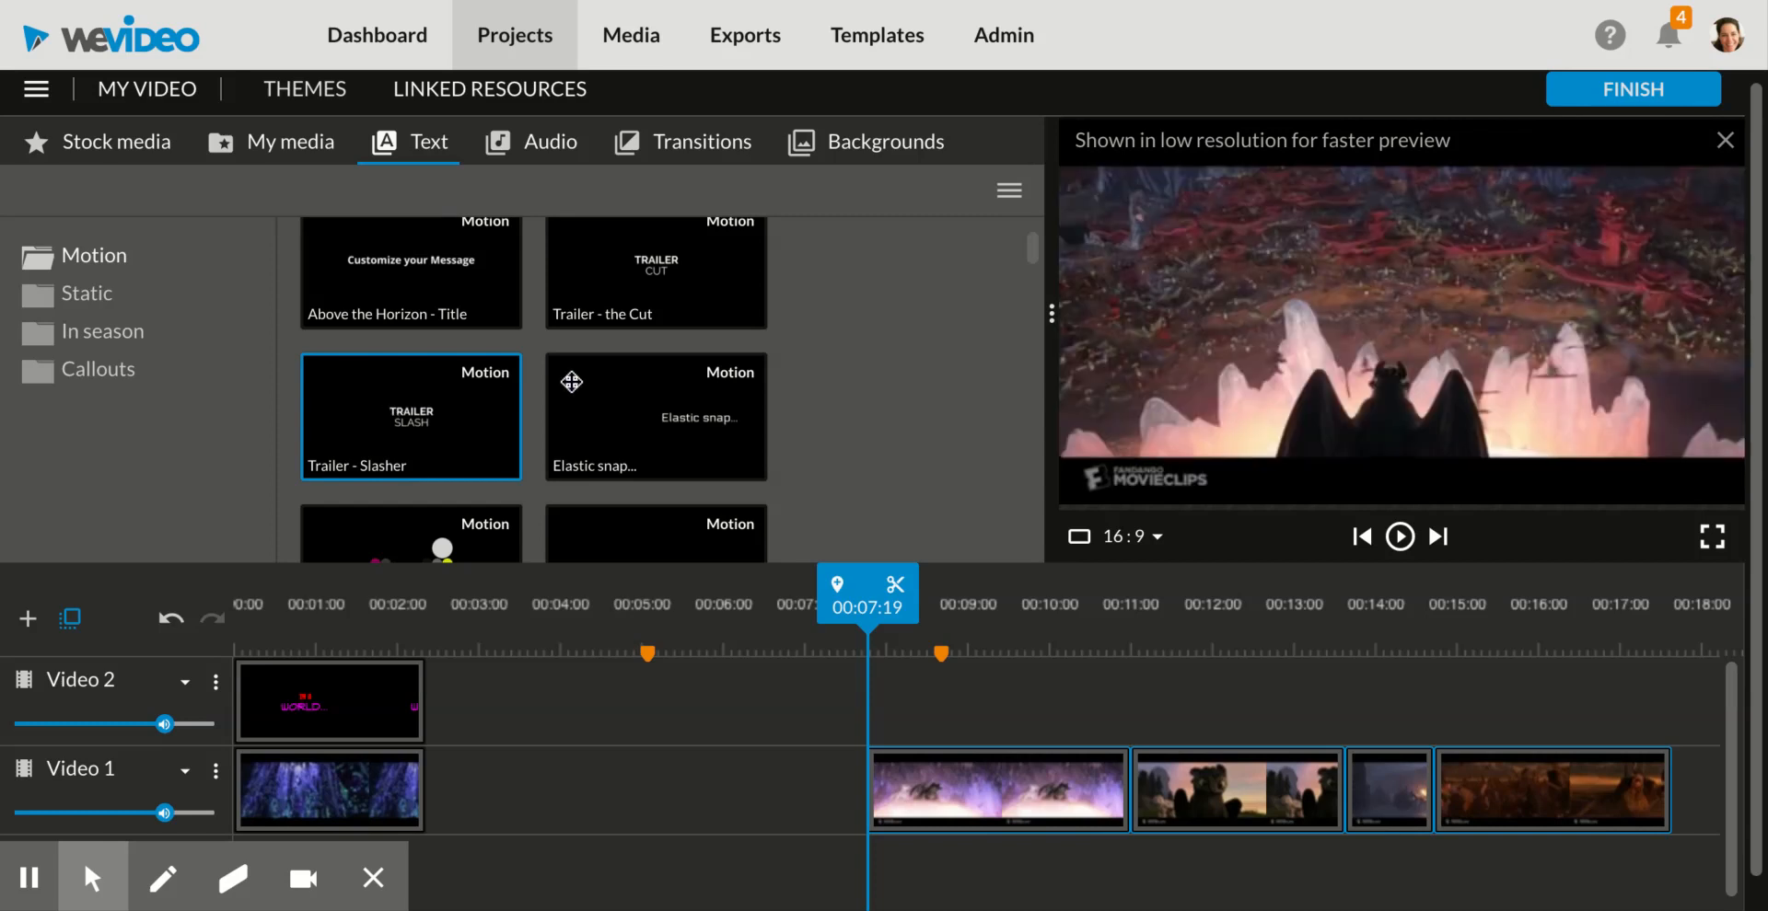
Step: Add the "Trailer - the Cut" motion title to Video 2 directly after the first title, at 00:02:09
{"action": "scroll", "coordinate": [571, 381], "scroll_direction": "down", "scroll_amount": 3}
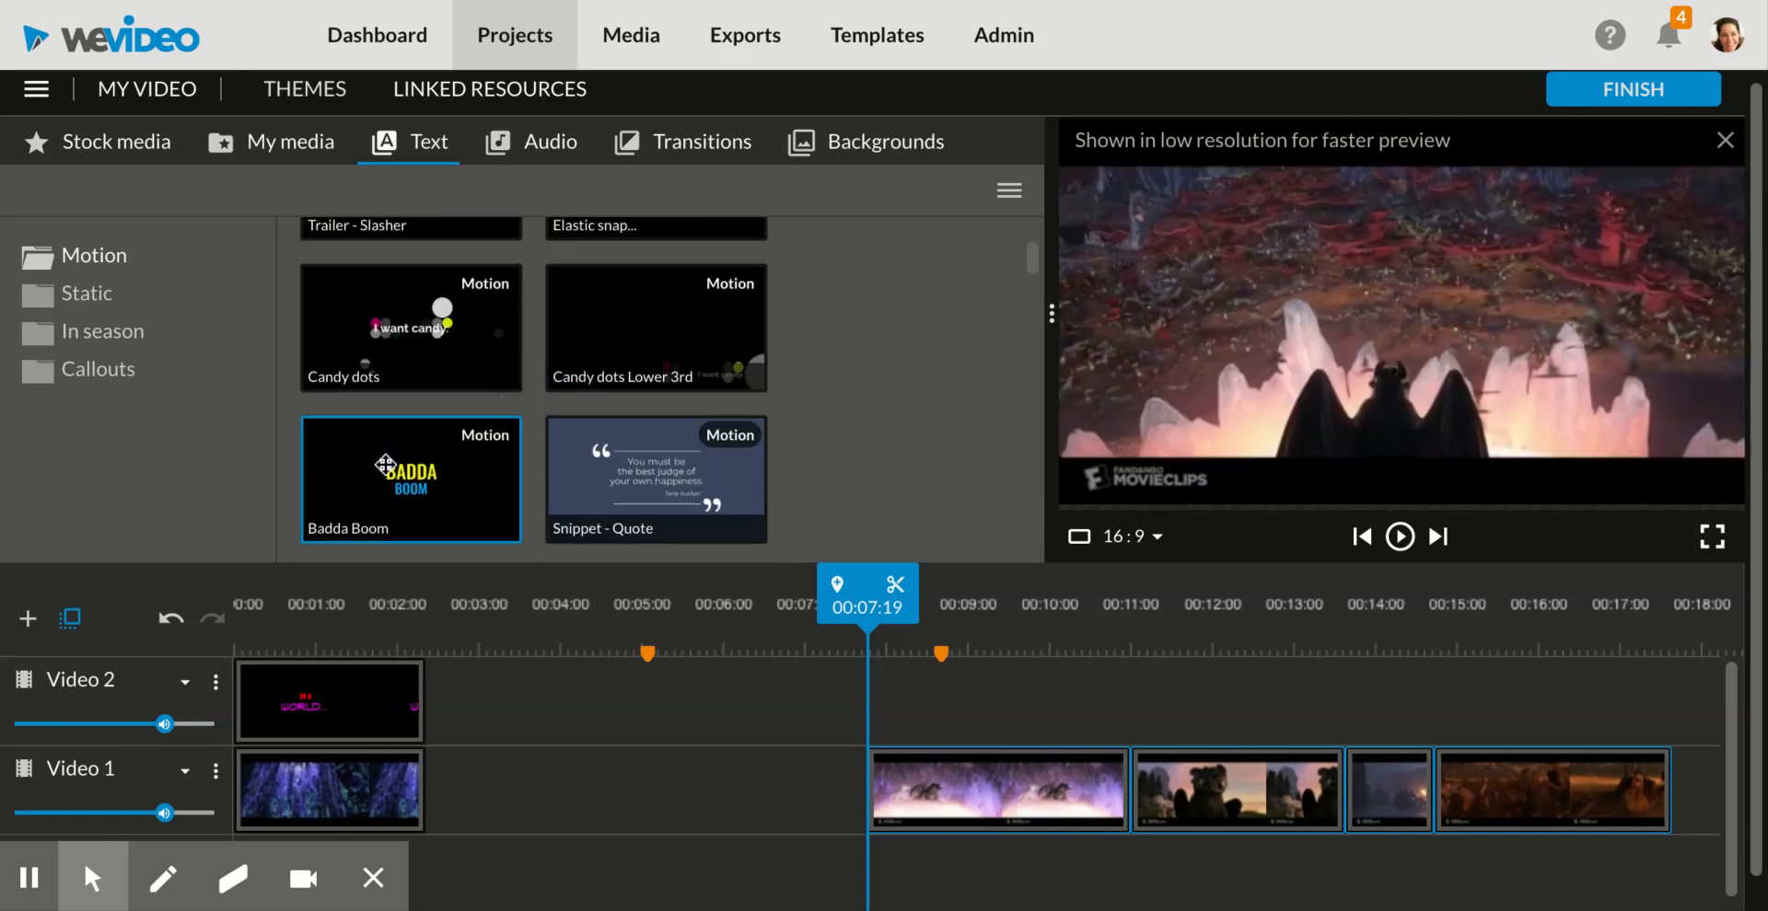
{"action": "scroll", "coordinate": [636, 342], "scroll_direction": "up", "scroll_amount": 3}
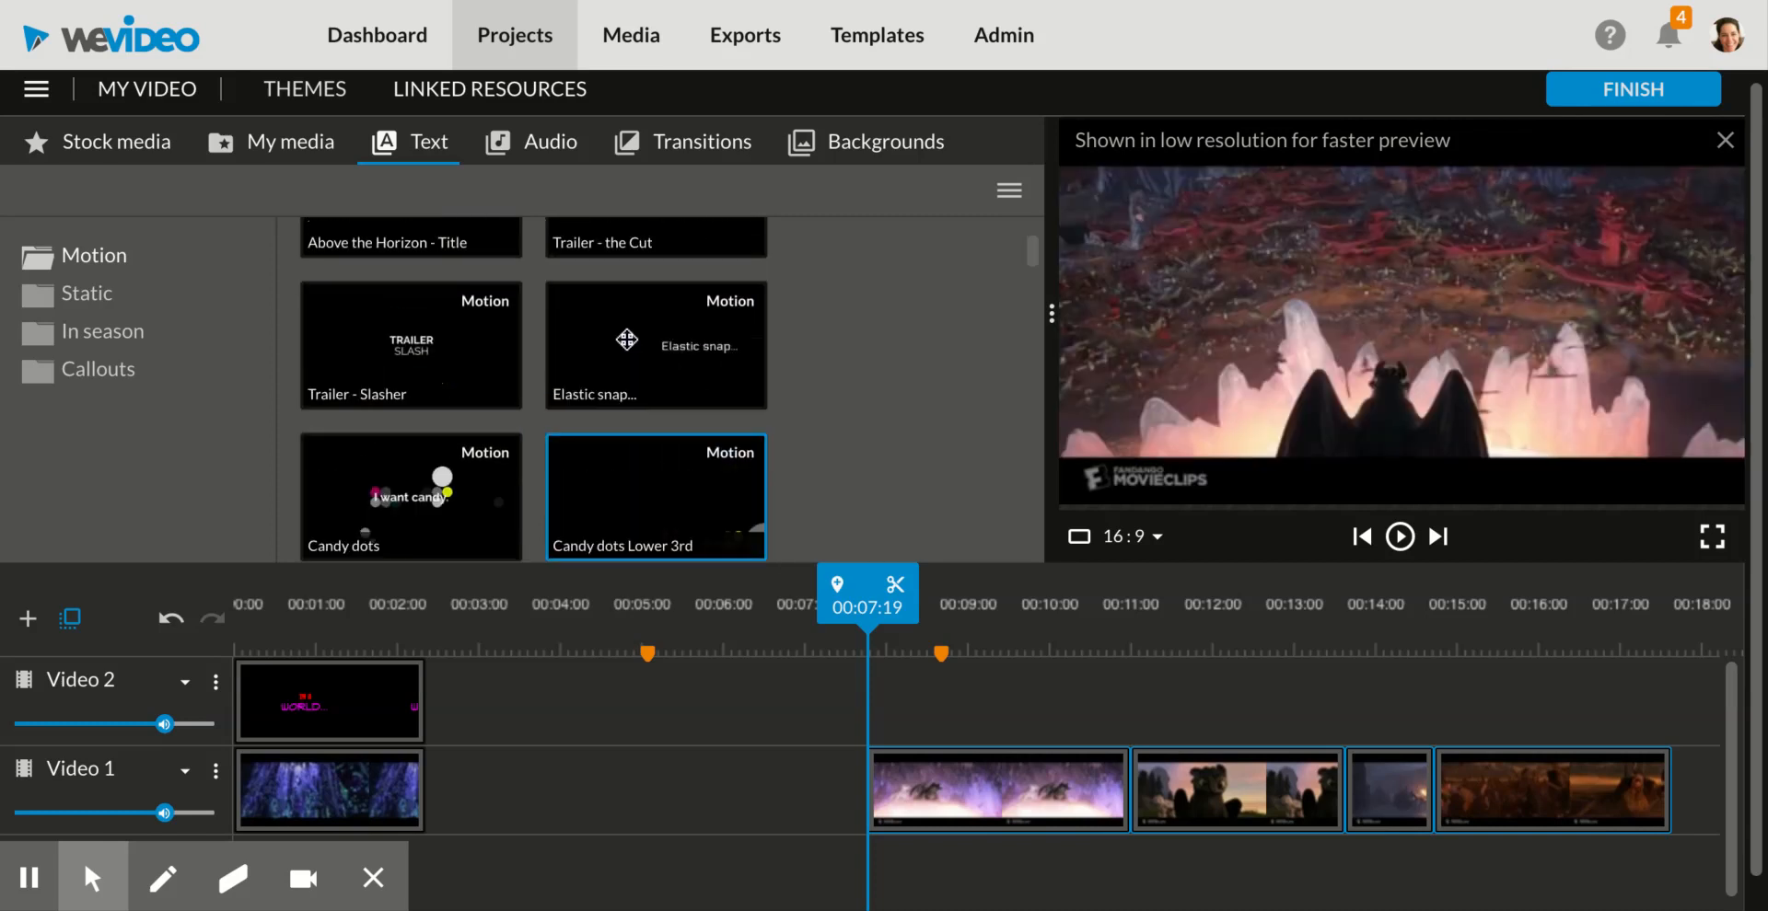
{"action": "left_click_drag", "start_coordinate": [661, 306], "coordinate": [475, 707]}
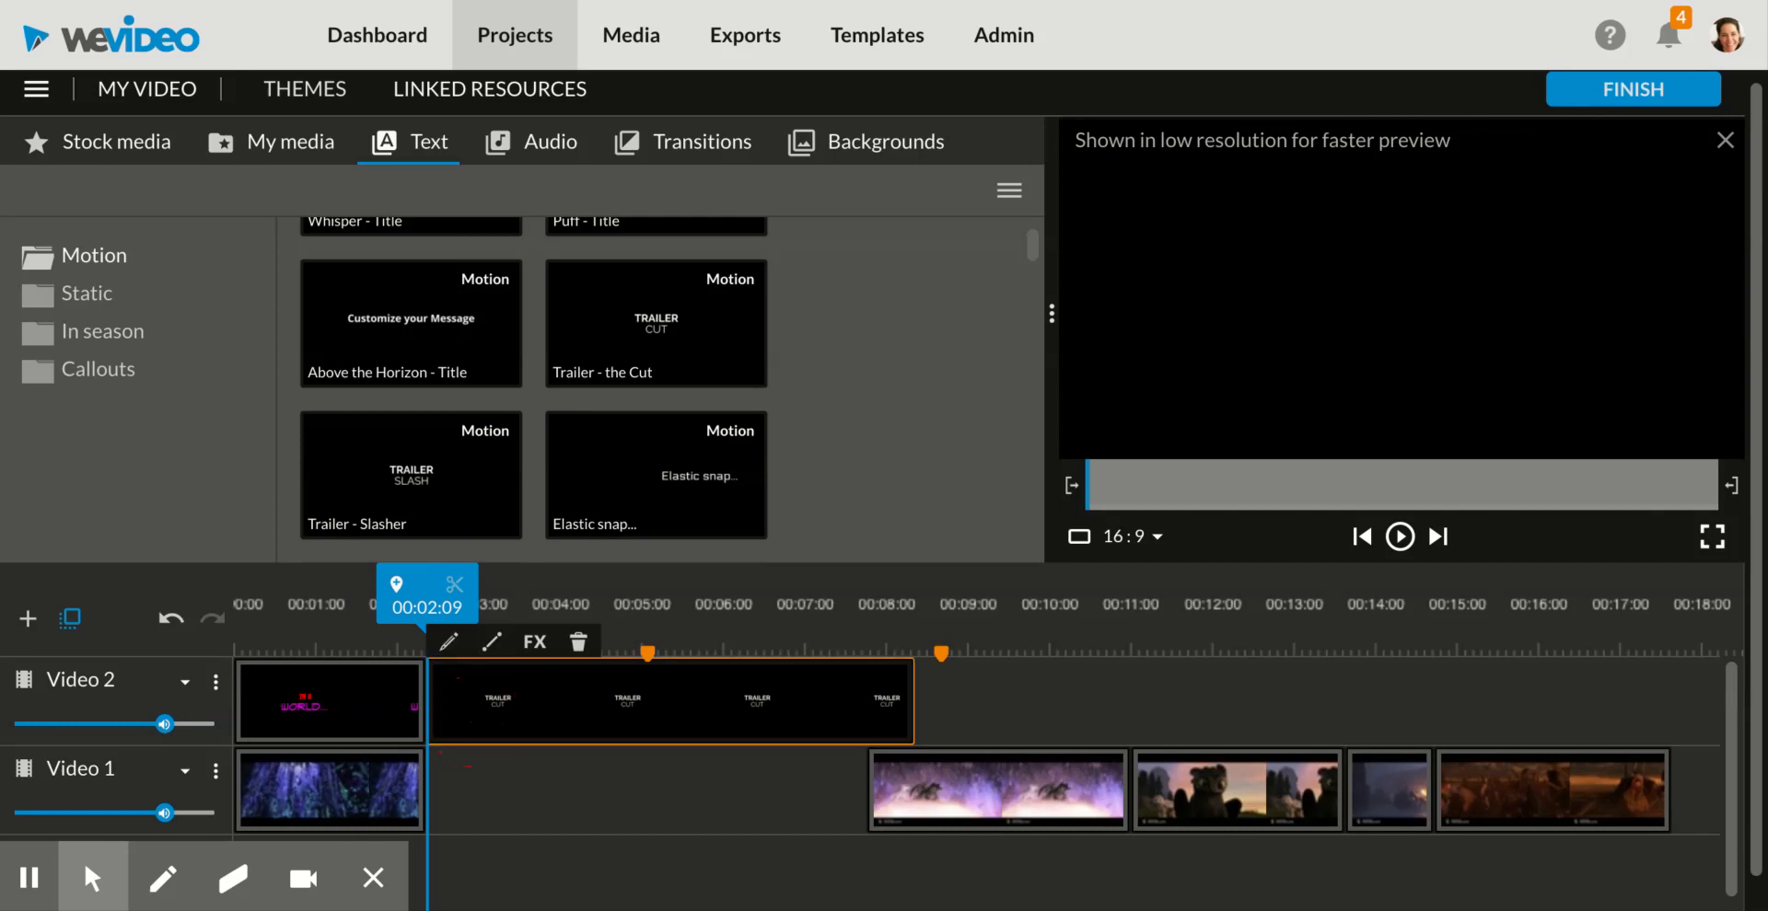
Step: Open the new Trailer - the Cut title for editing and set its two lines to "Where demons" and "reside"
{"action": "double_click", "coordinate": [534, 704]}
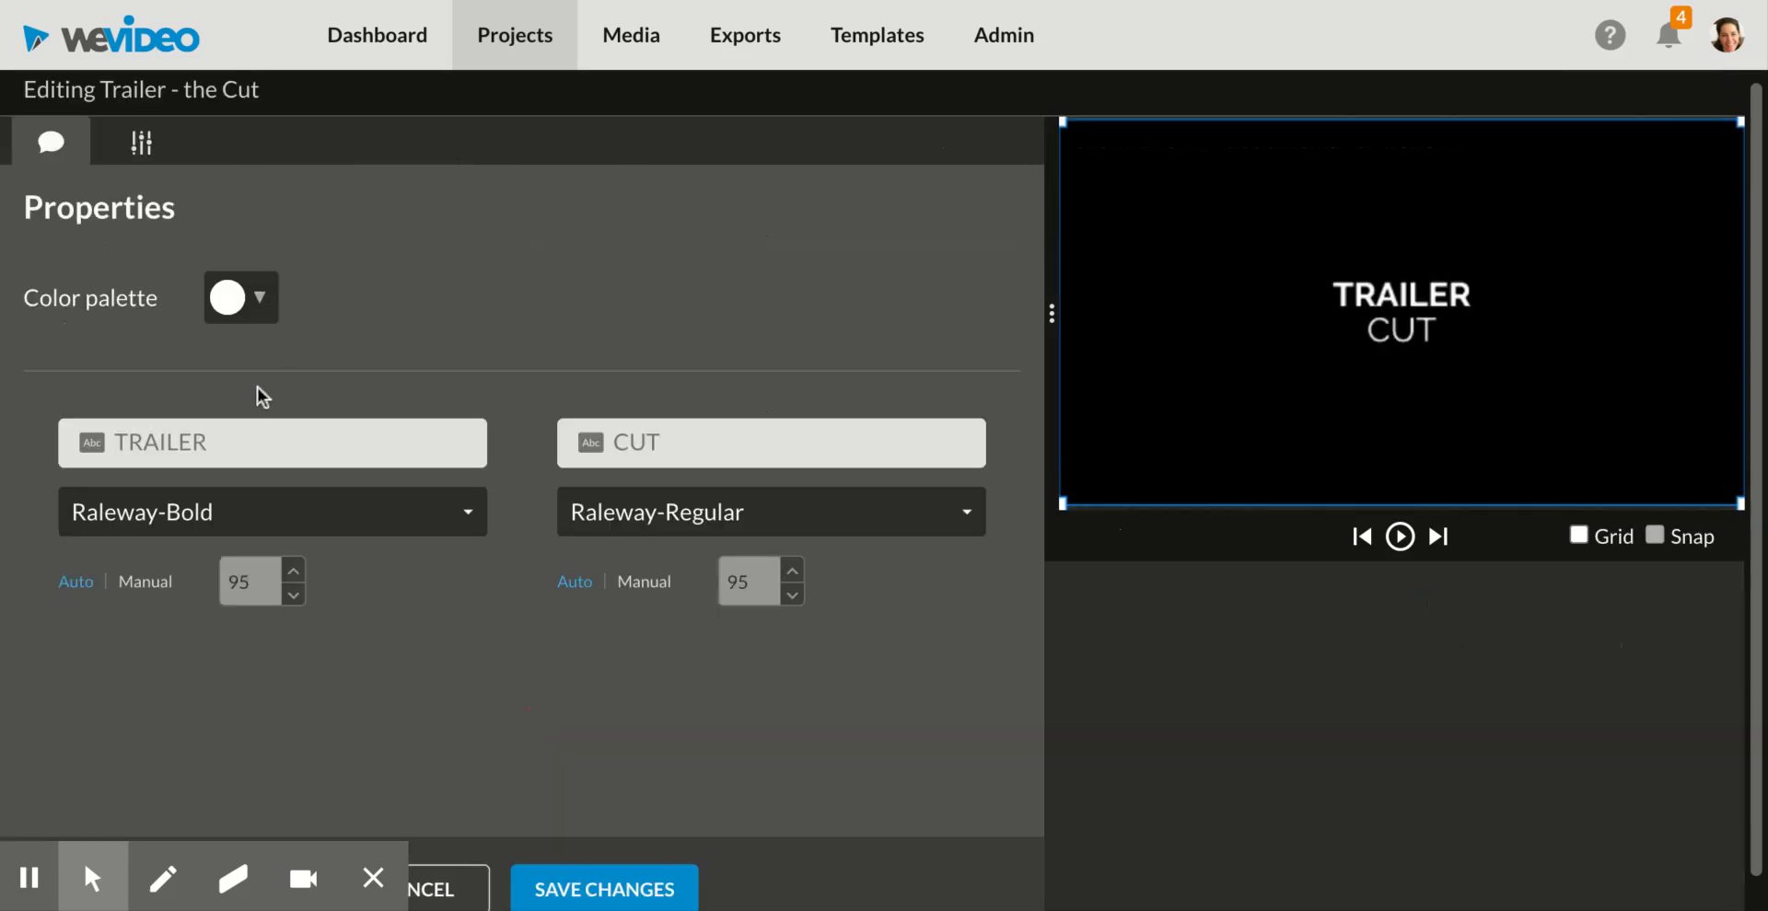
{"action": "left_click", "coordinate": [226, 427]}
{"action": "type", "text": "Where"}
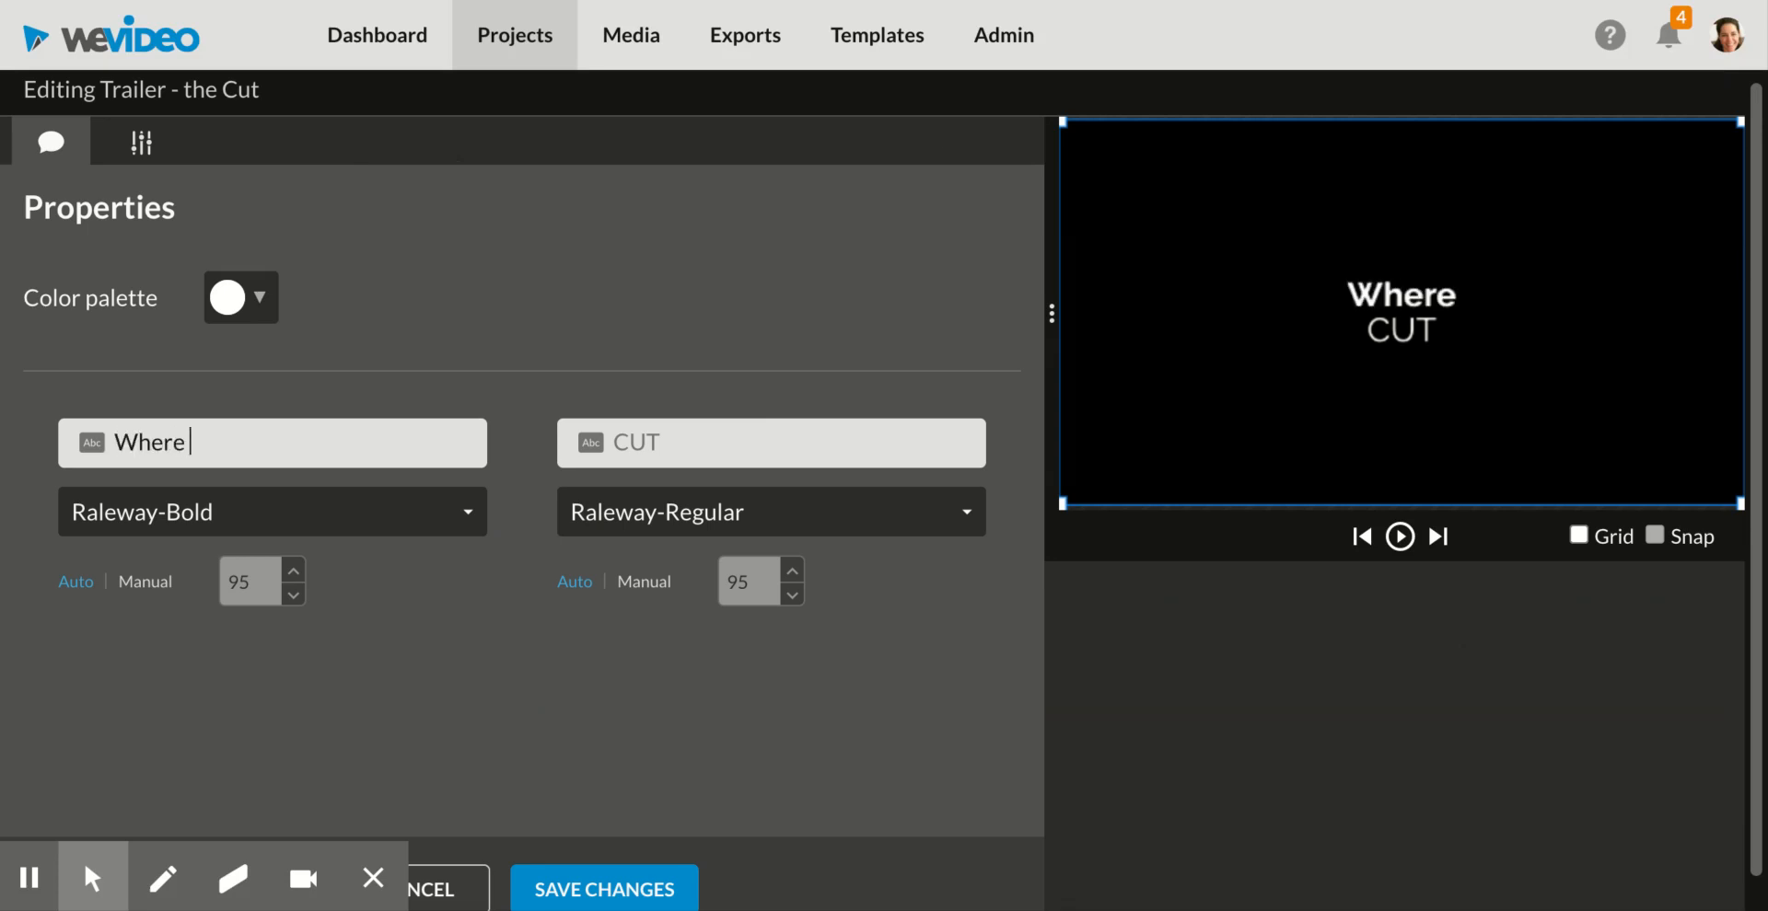
{"action": "type", "text": " demons"}
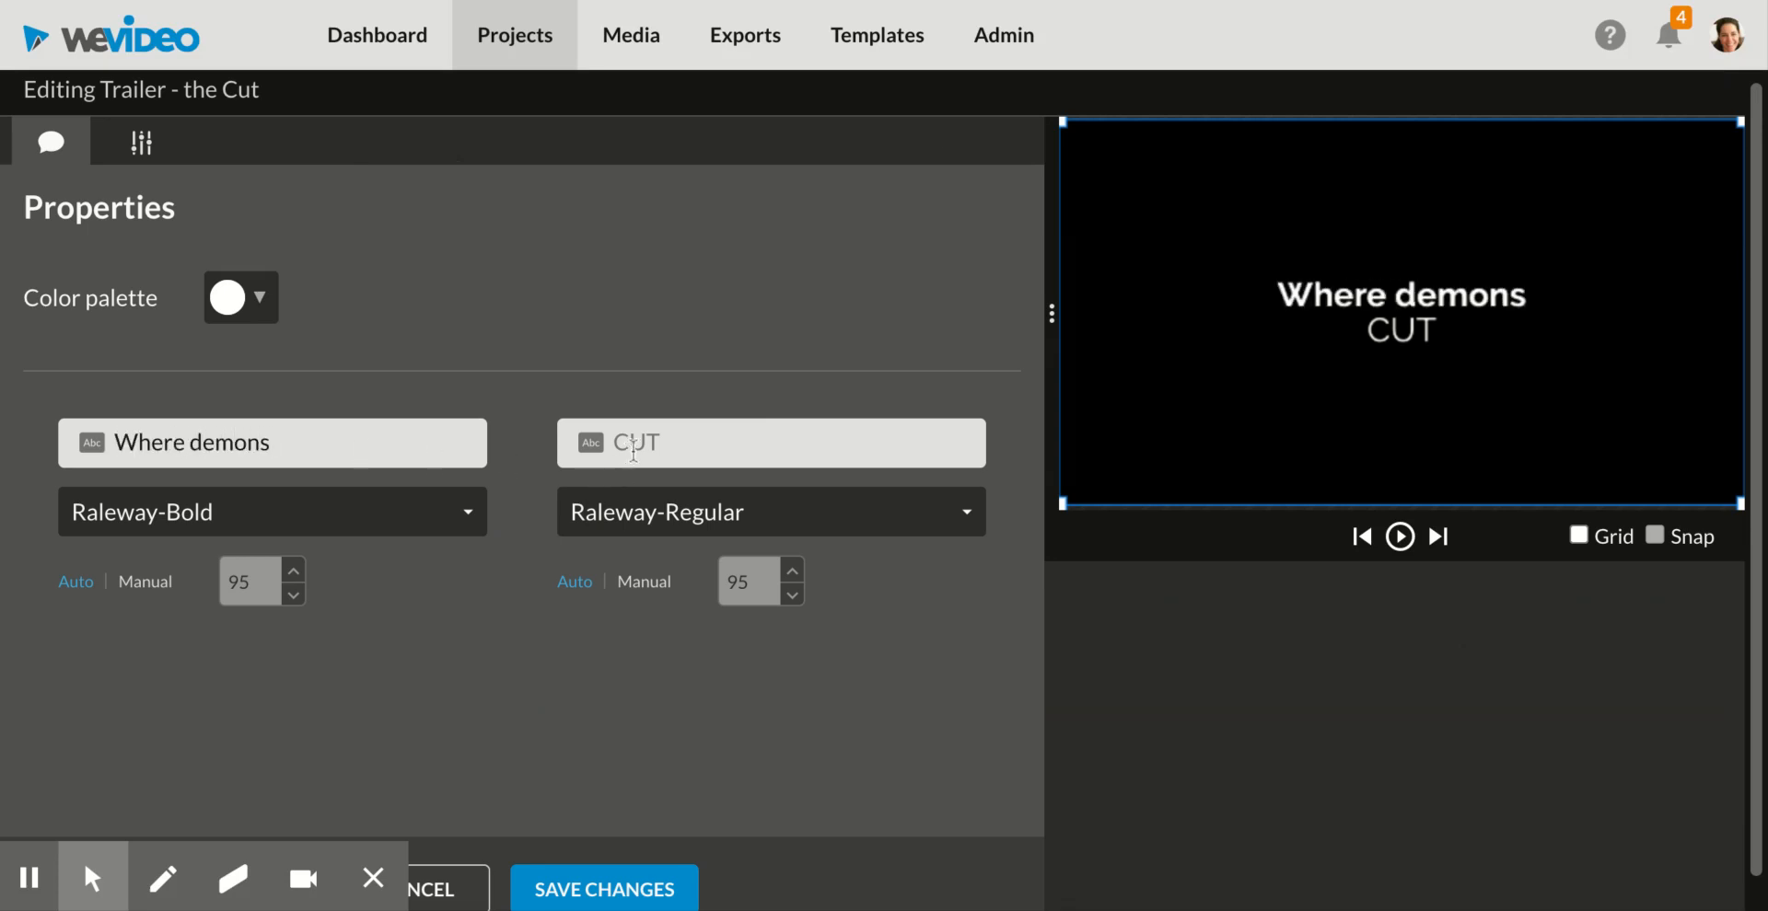
{"action": "left_click", "coordinate": [633, 450]}
{"action": "type", "text": "reside"}
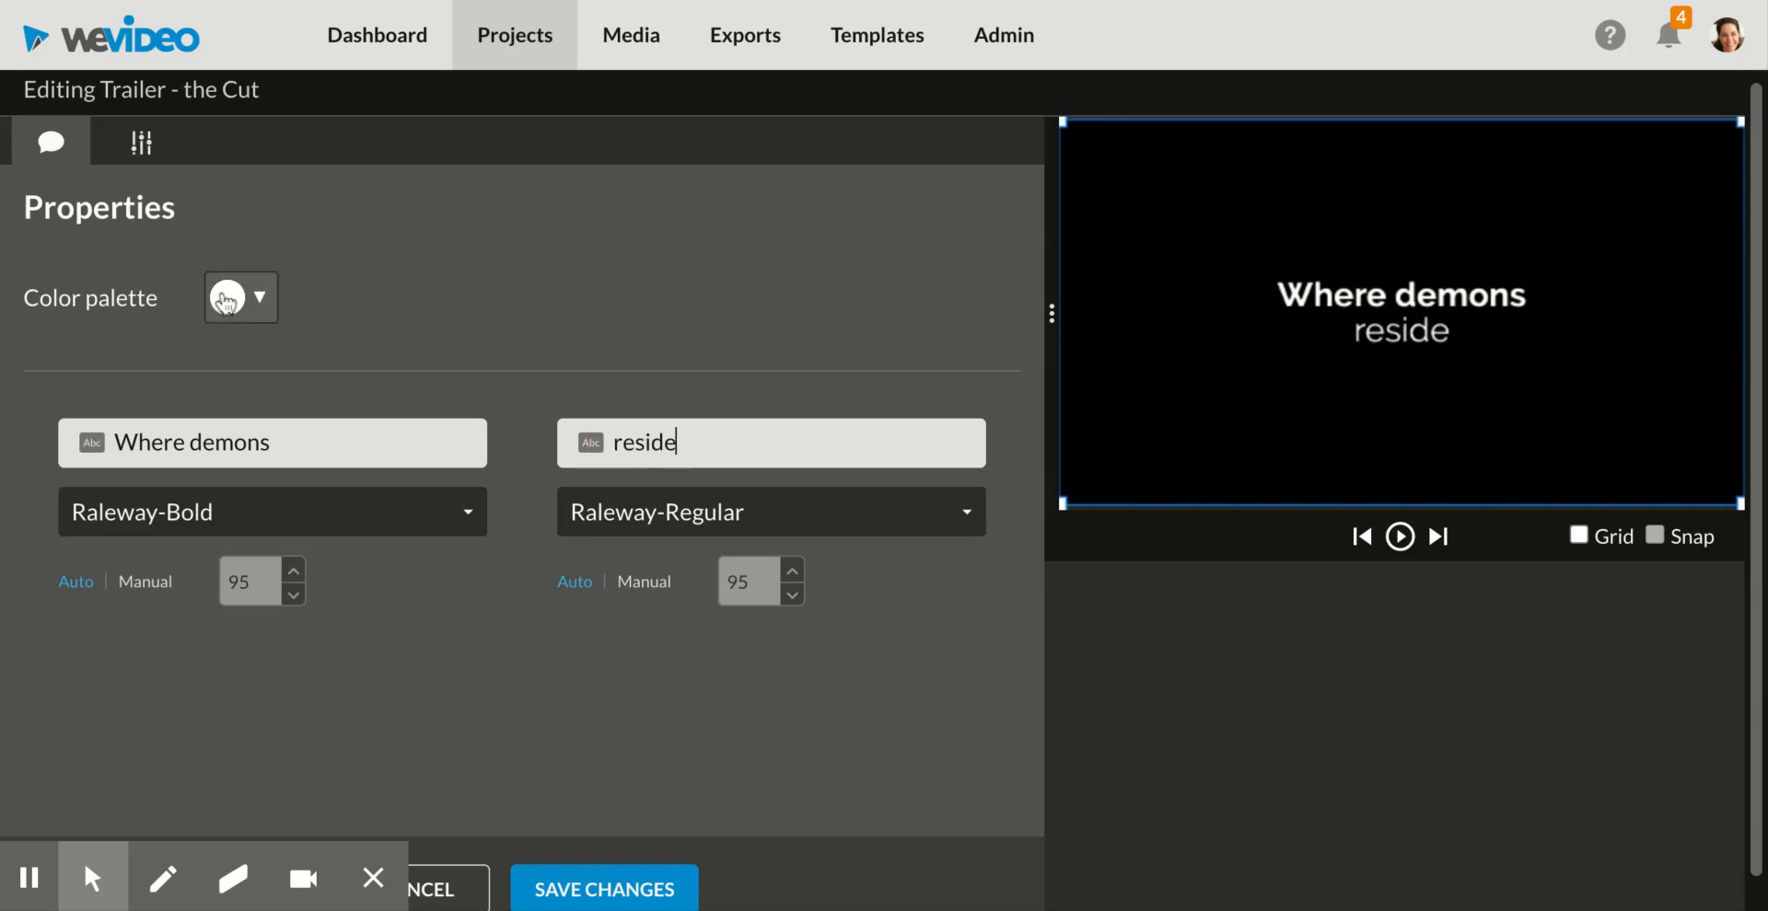
Step: Try yellow as the title's color, and settle on dark red
{"action": "left_click", "coordinate": [234, 296]}
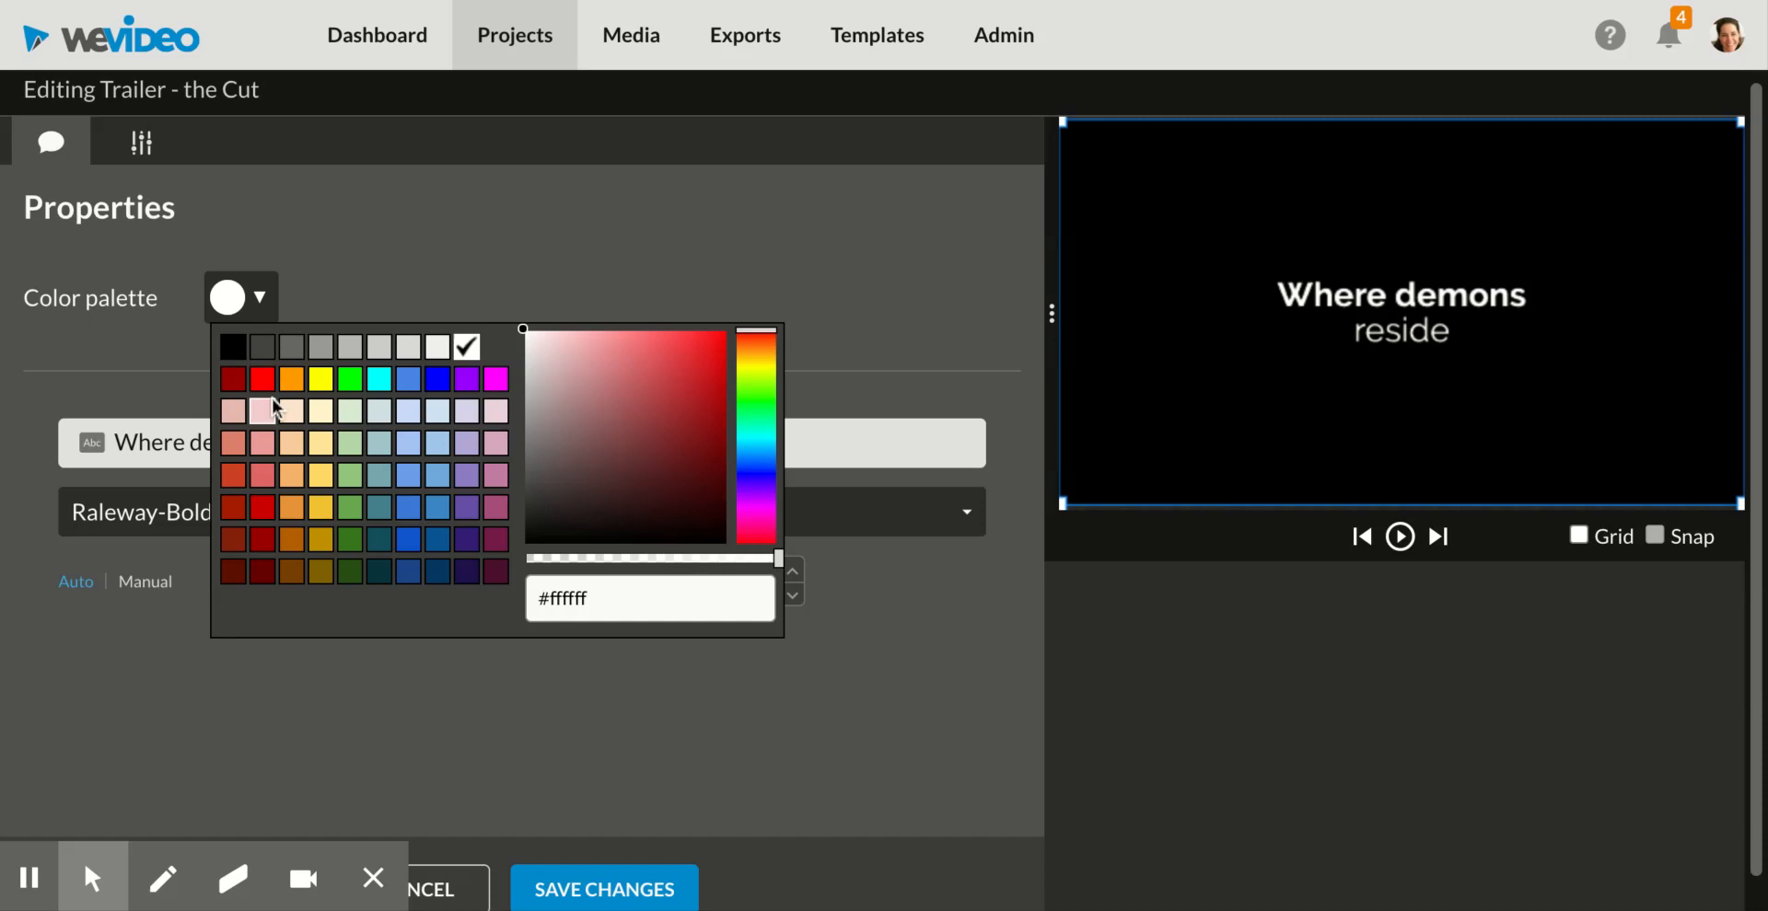
{"action": "left_click", "coordinate": [320, 378]}
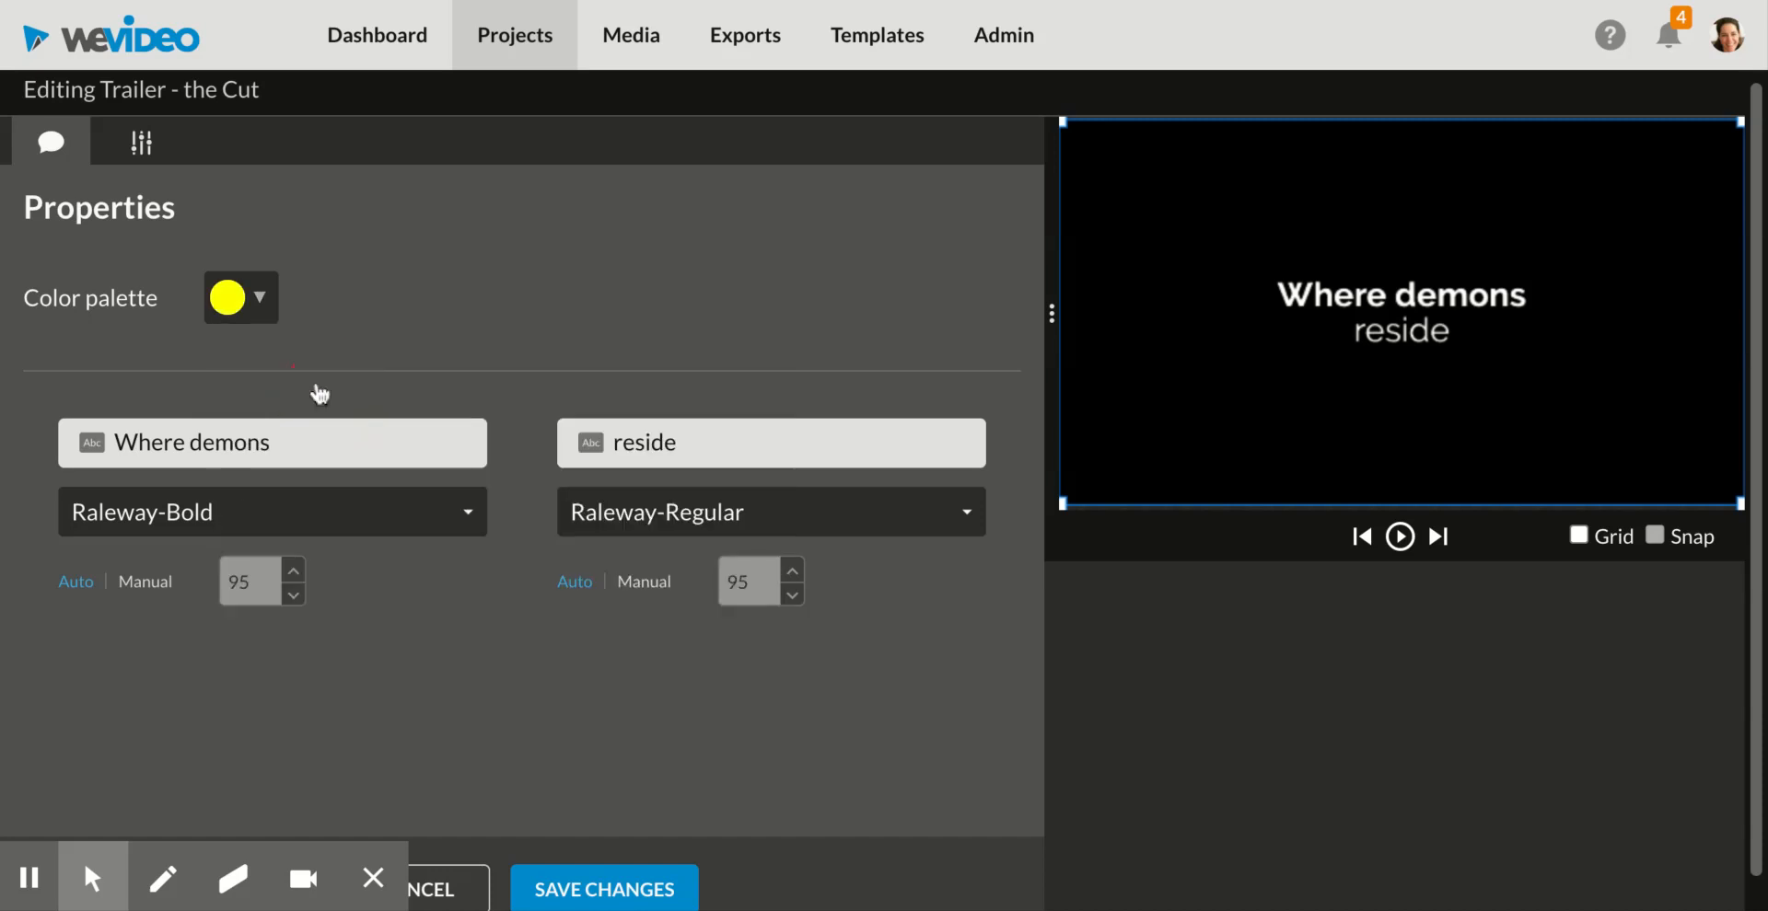
{"action": "left_click", "coordinate": [224, 307]}
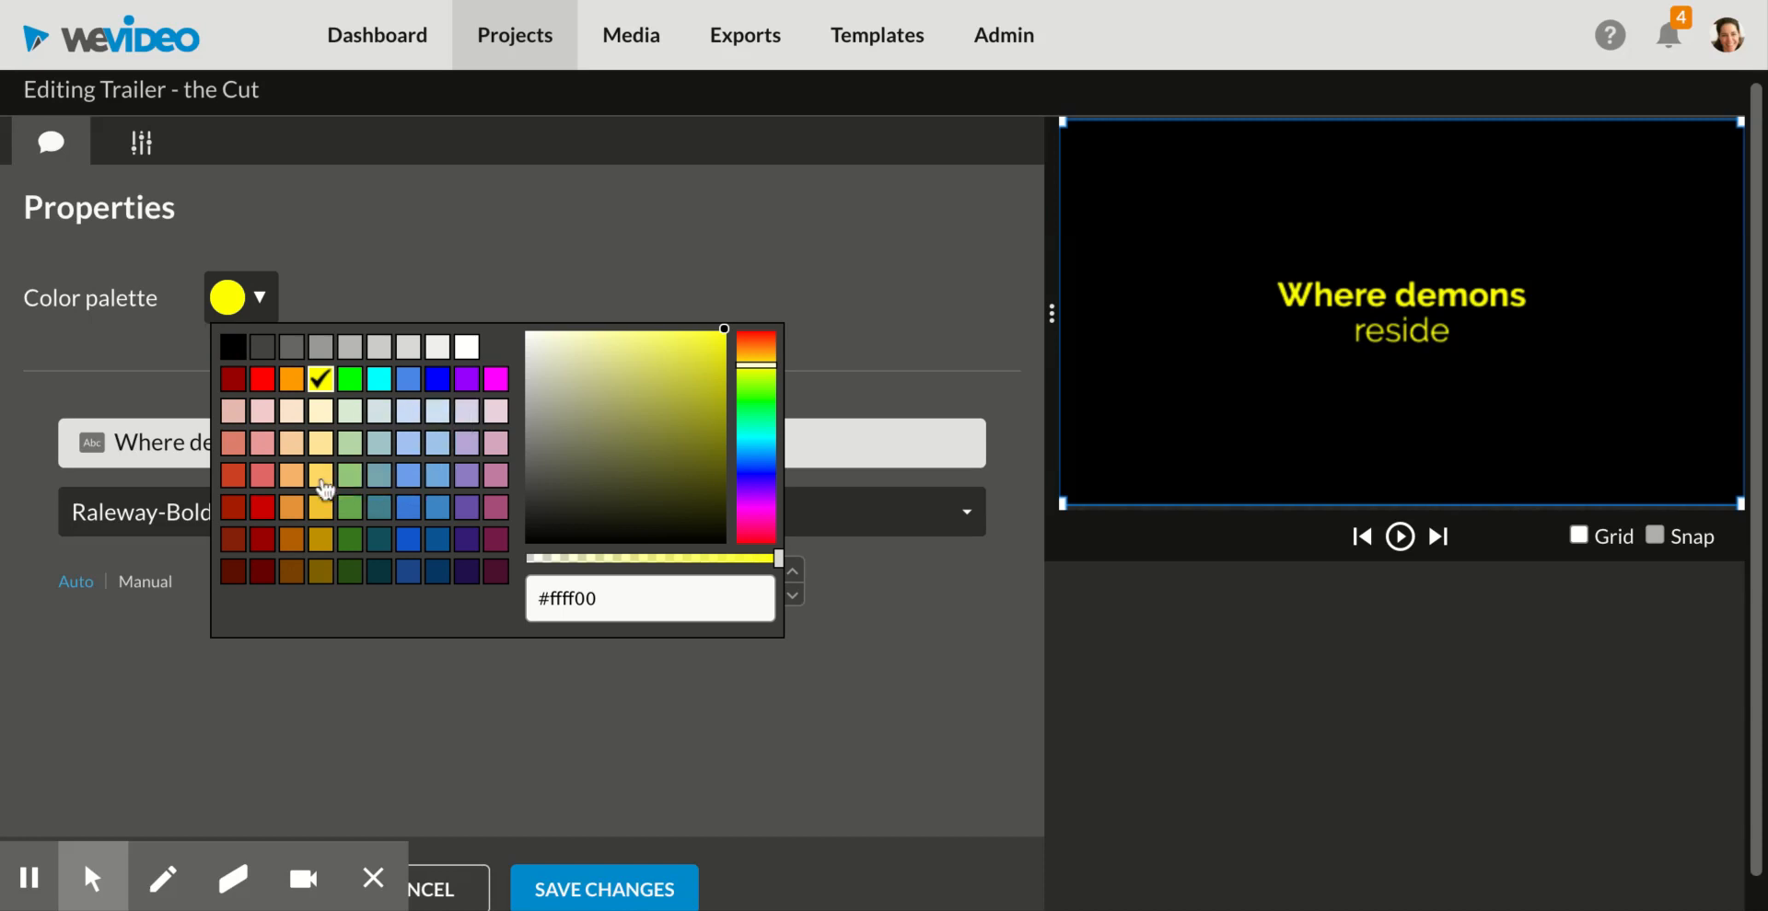
{"action": "left_click", "coordinate": [261, 508]}
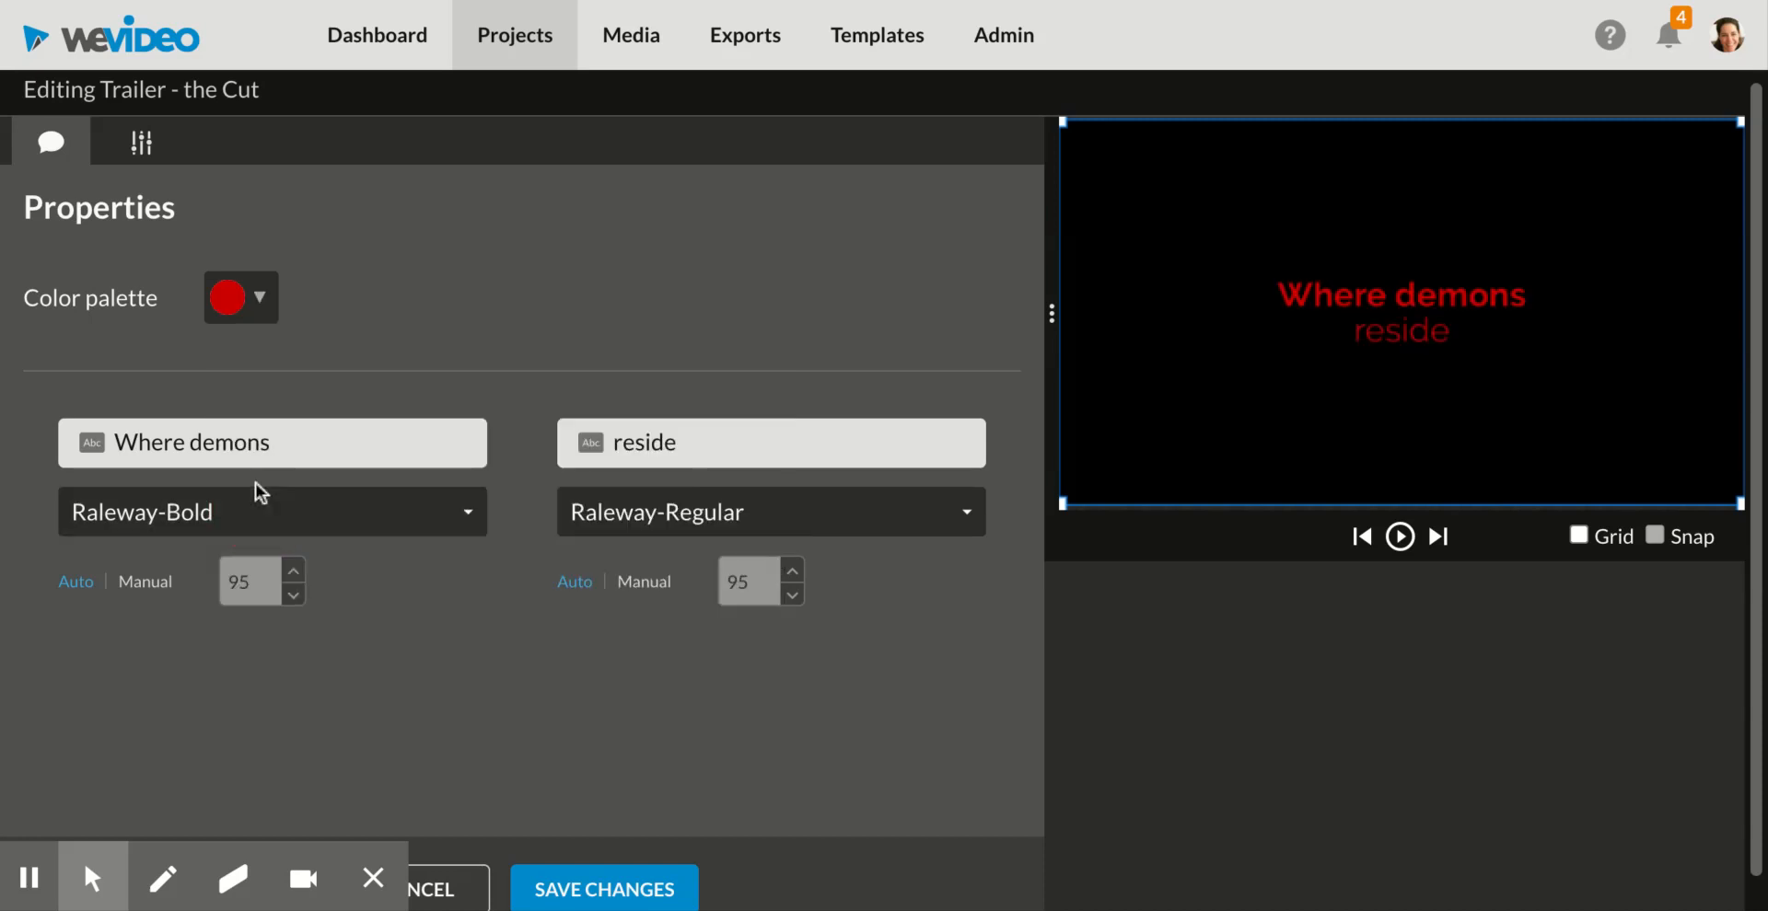
Step: Set the font of the "Where demons" line to Creepster
{"action": "left_click", "coordinate": [237, 513]}
{"action": "scroll", "coordinate": [204, 691], "scroll_direction": "down", "scroll_amount": 6}
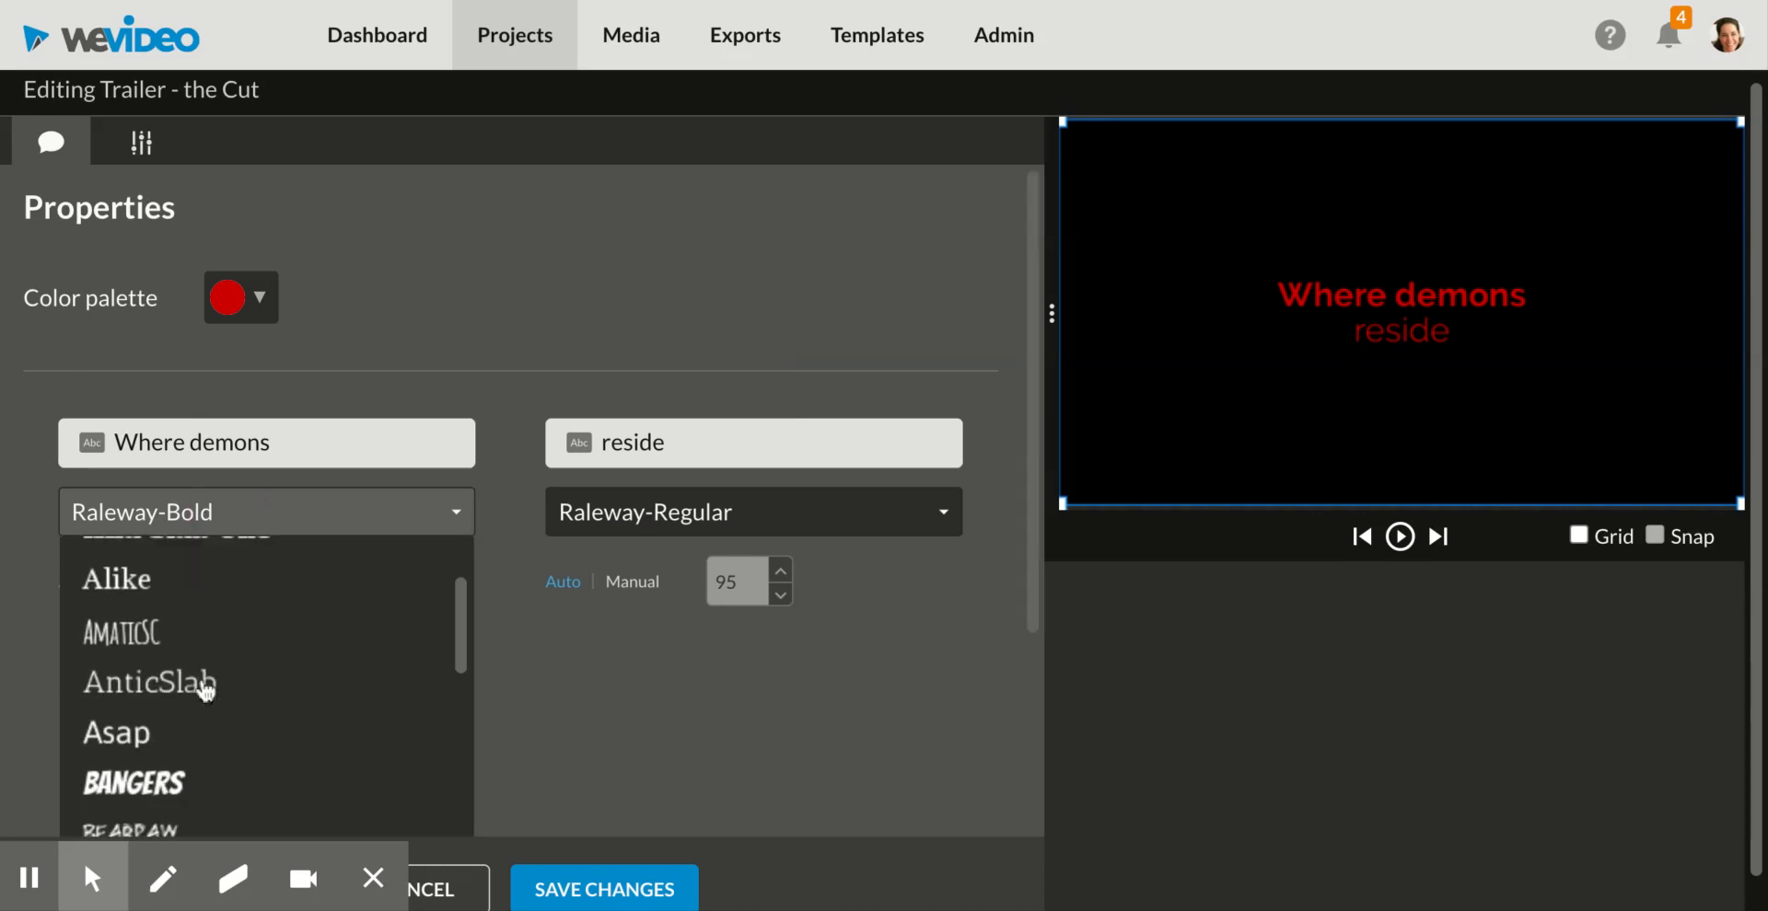
{"action": "scroll", "coordinate": [189, 645], "scroll_direction": "down", "scroll_amount": 5}
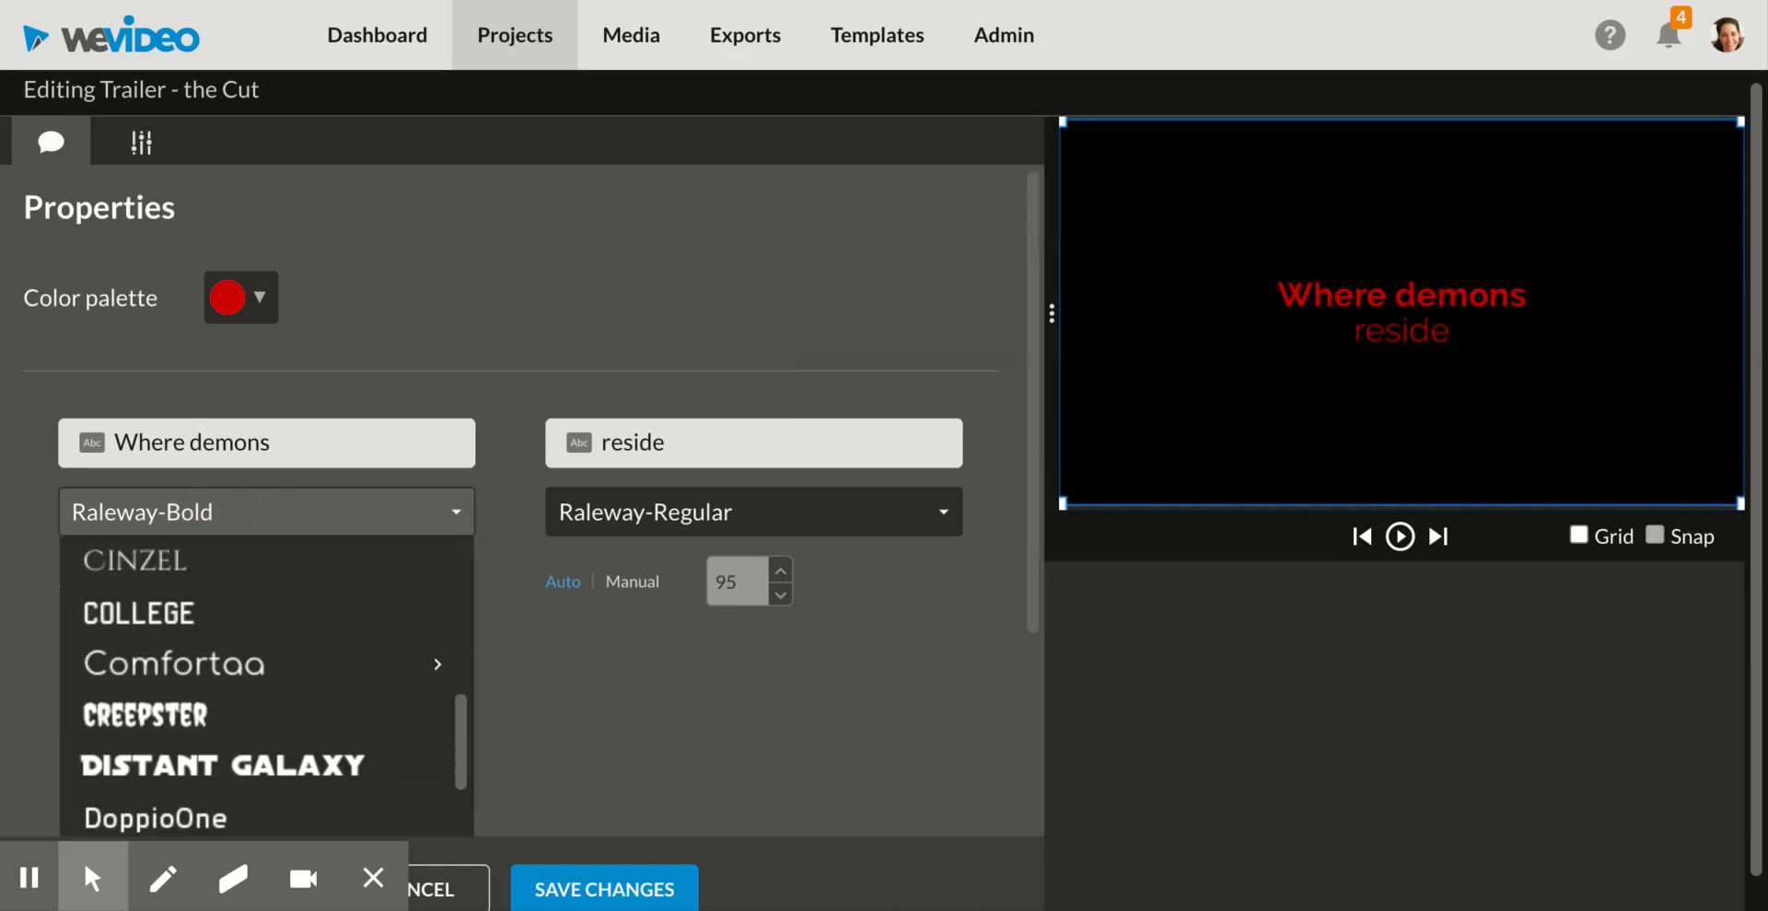
{"action": "left_click", "coordinate": [187, 629]}
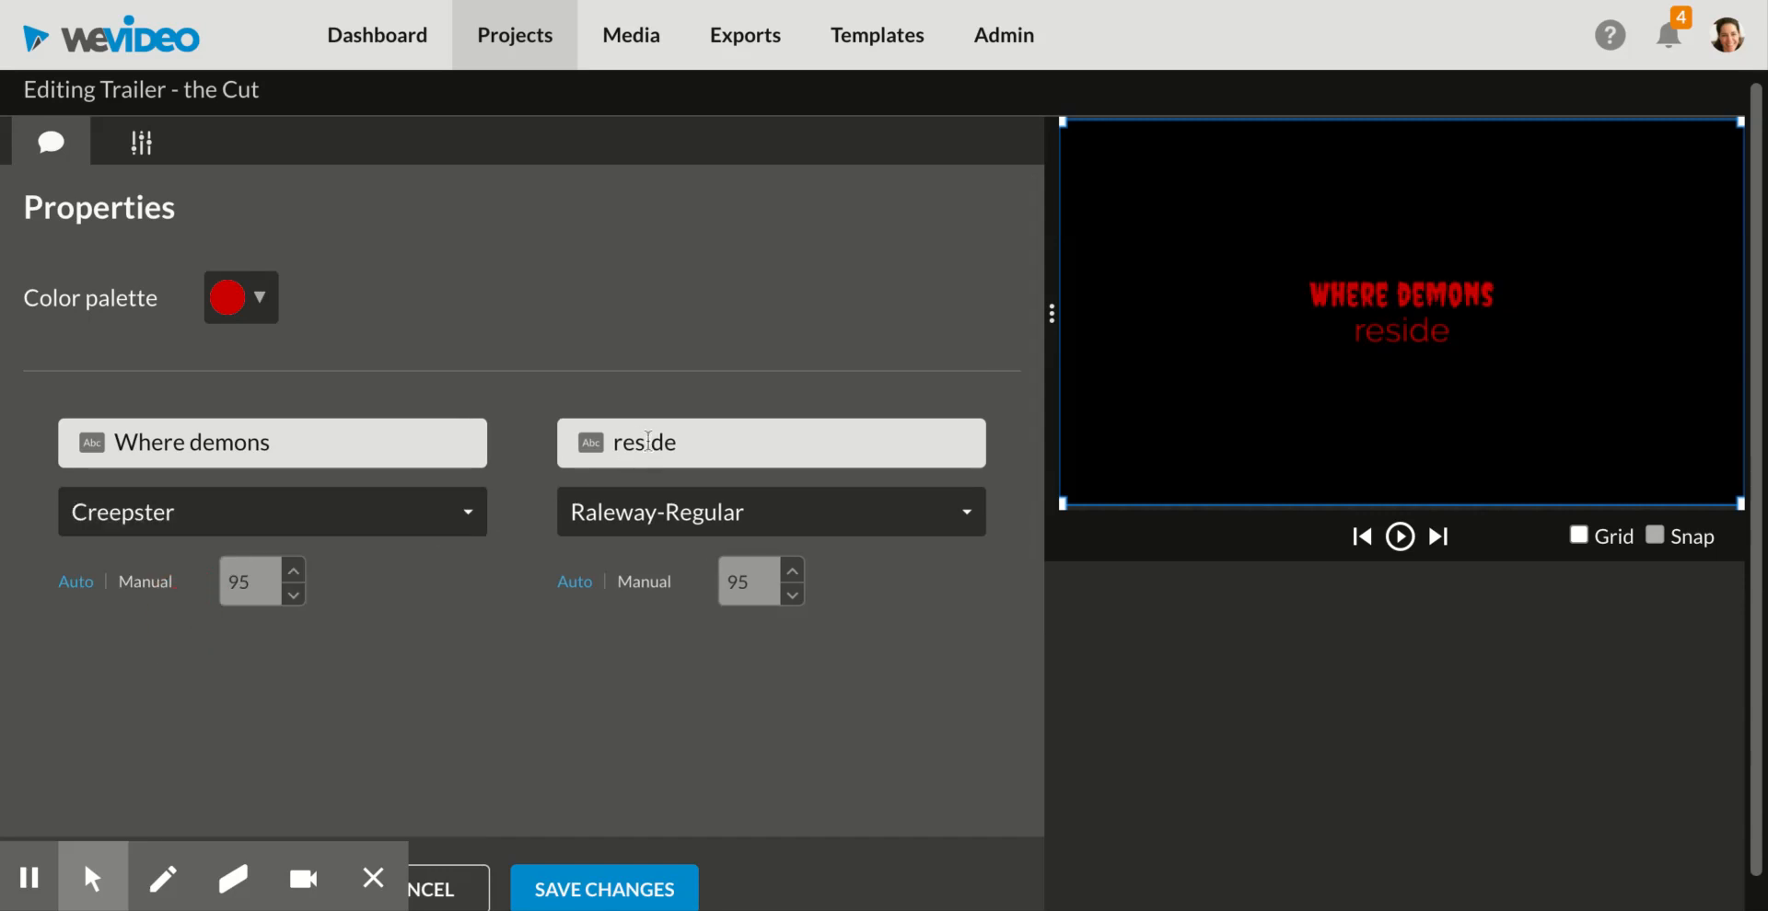
Step: Set the font of the "reside" line to Creepster
{"action": "left_click", "coordinate": [652, 512]}
{"action": "scroll", "coordinate": [605, 626], "scroll_direction": "down", "scroll_amount": 7}
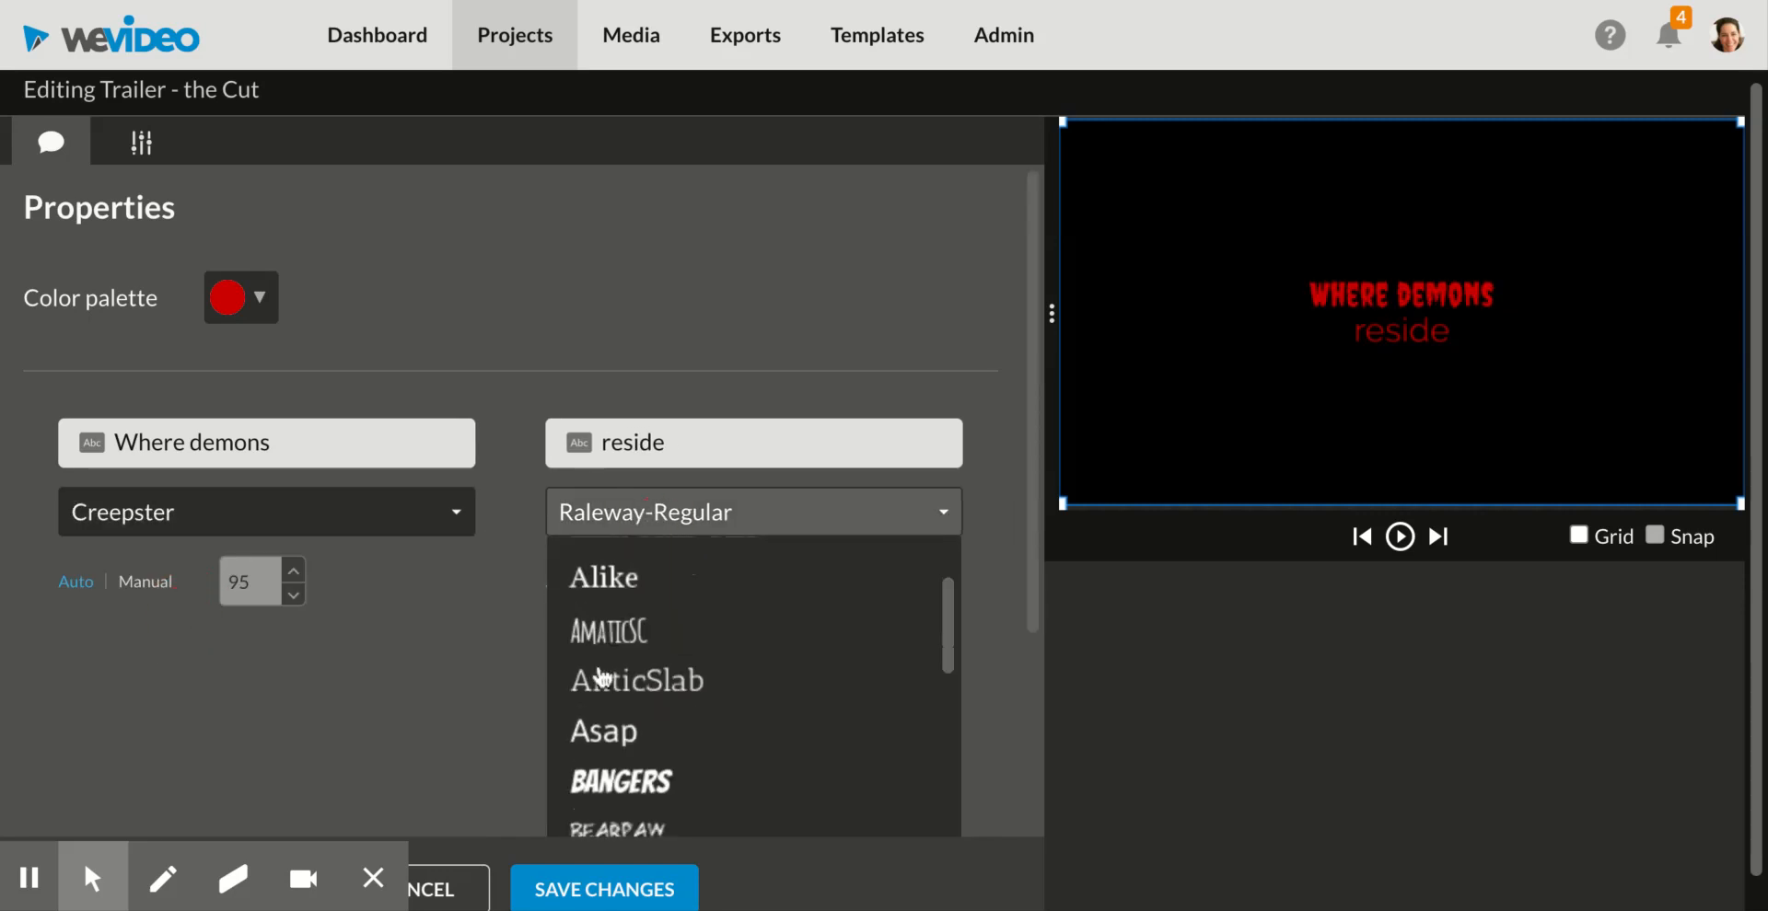
{"action": "scroll", "coordinate": [603, 676], "scroll_direction": "down", "scroll_amount": 5}
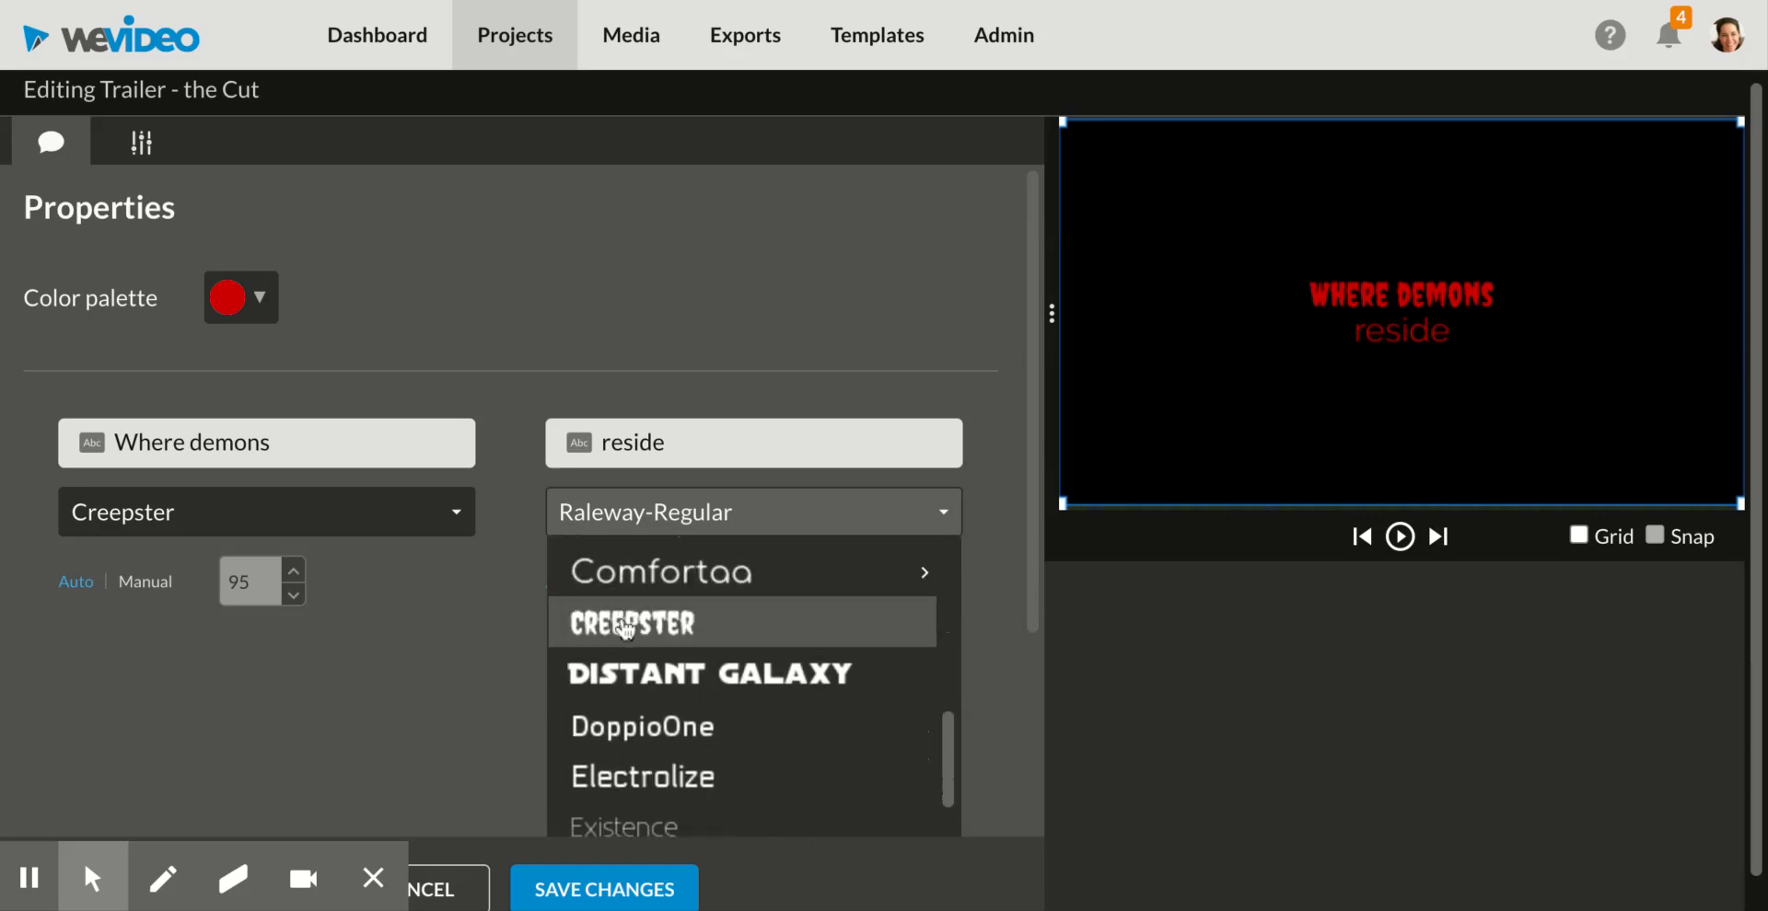
{"action": "left_click", "coordinate": [626, 622]}
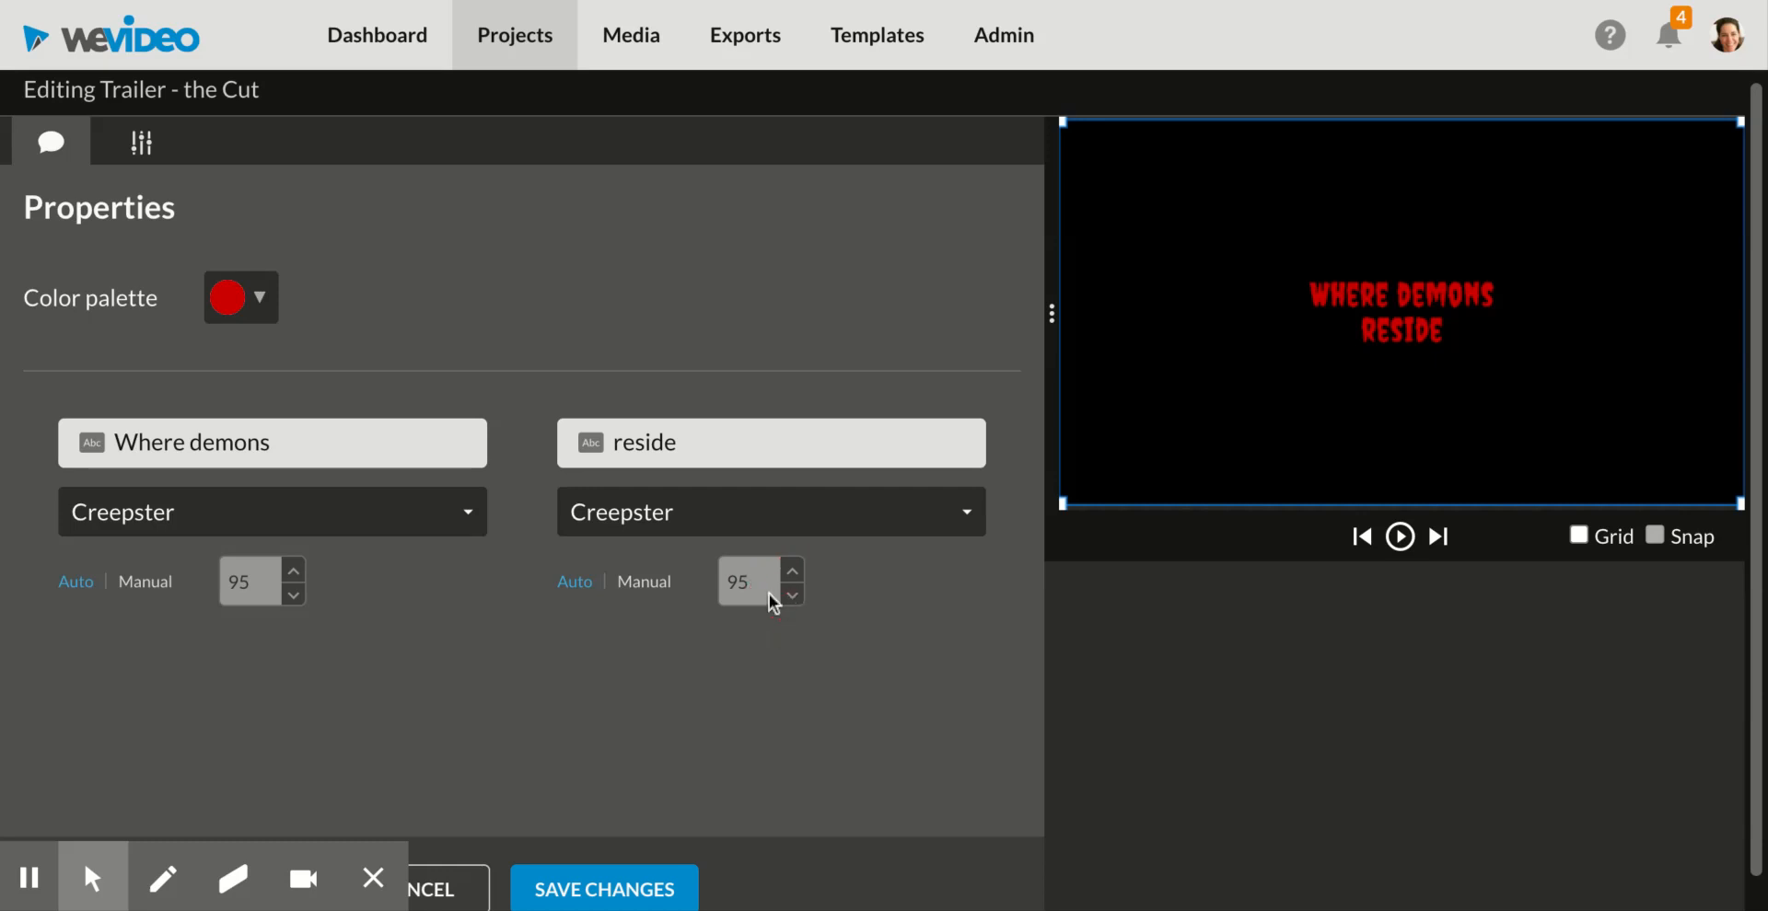
Step: Switch the "reside" line to manual sizing and set its font size to 150
{"action": "left_click", "coordinate": [641, 589]}
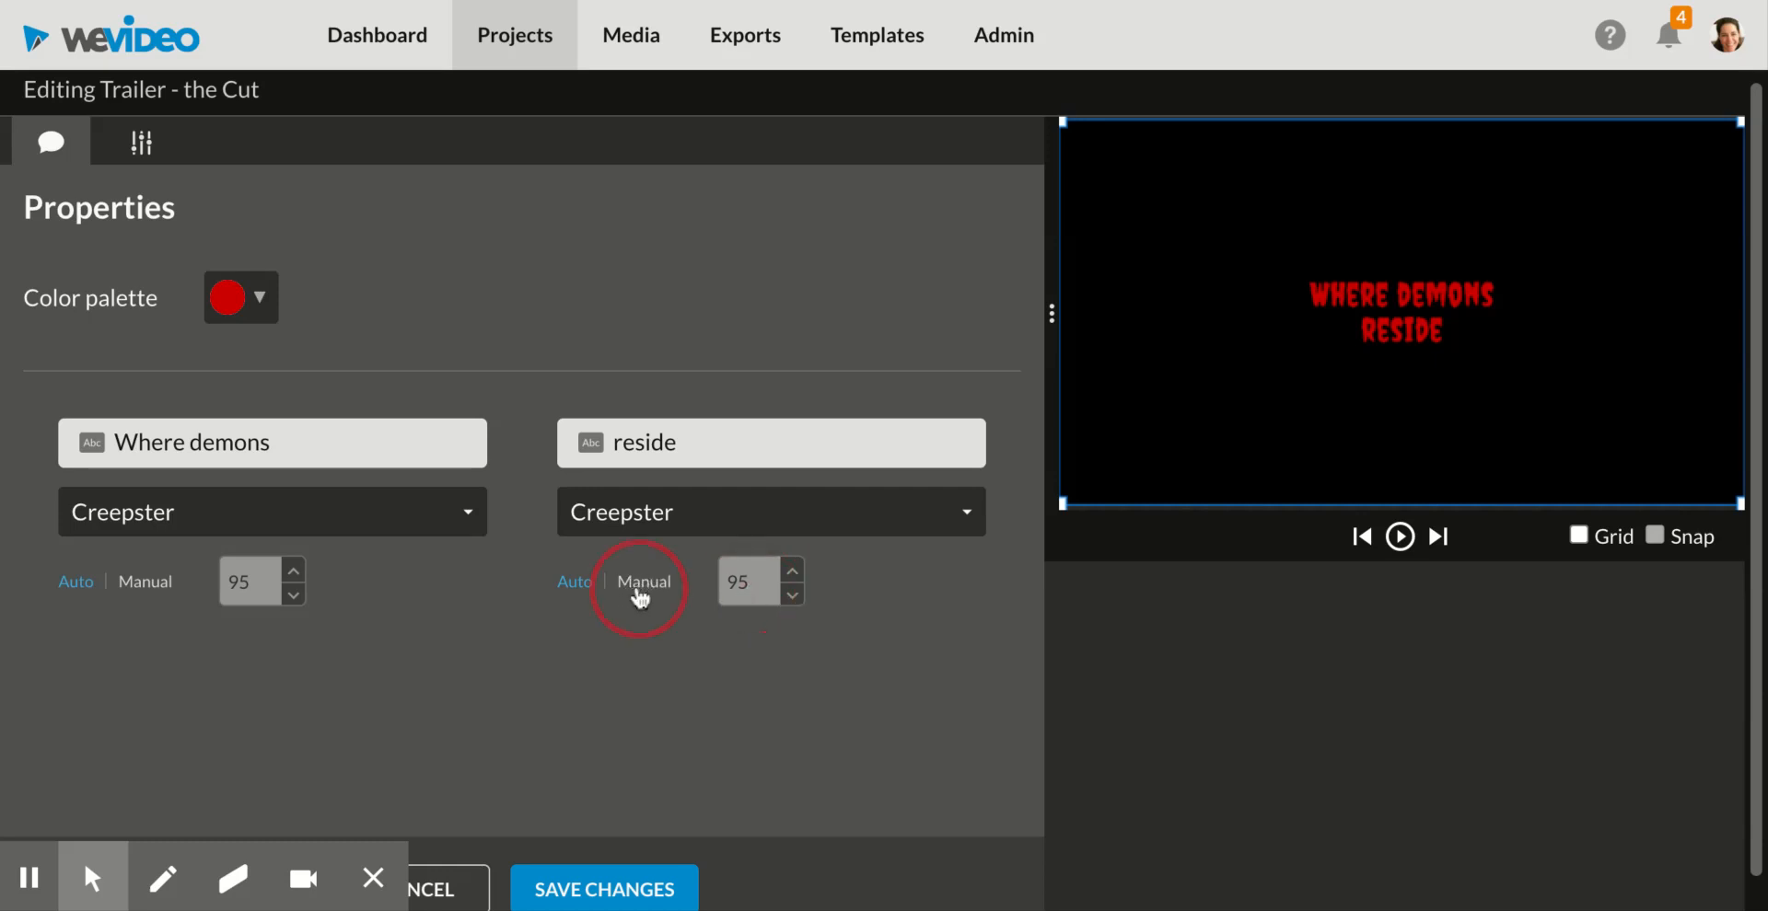
{"action": "double_click", "coordinate": [794, 572]}
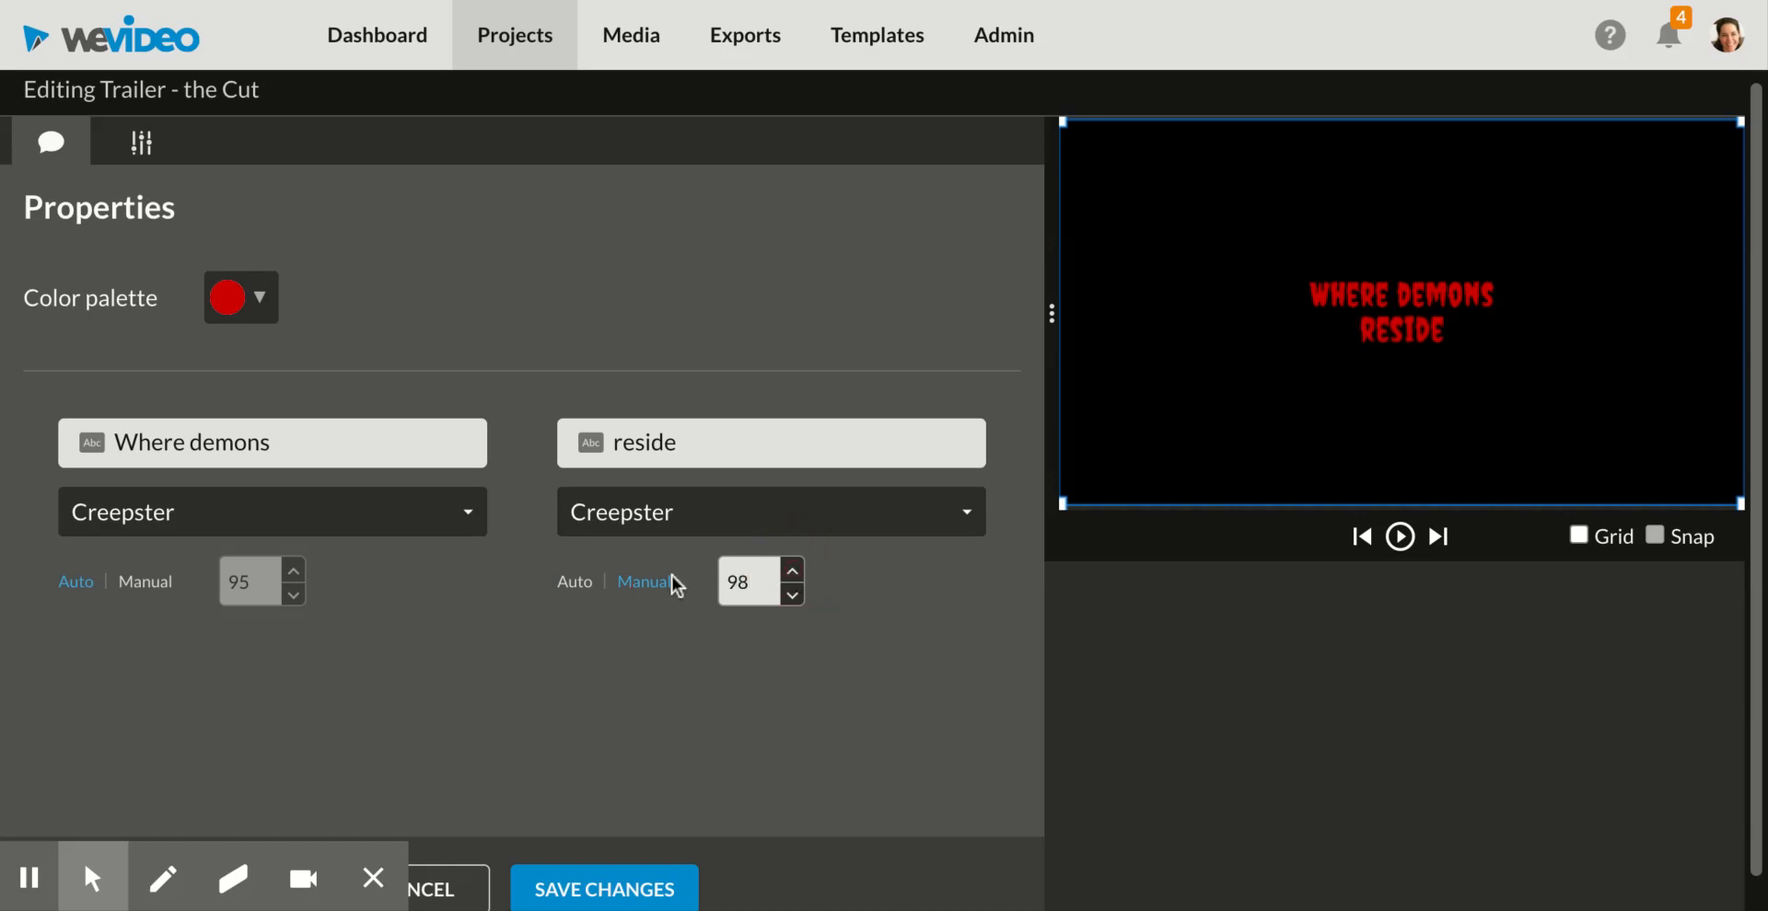
{"action": "double_click", "coordinate": [753, 579]}
{"action": "key", "text": "Return"}
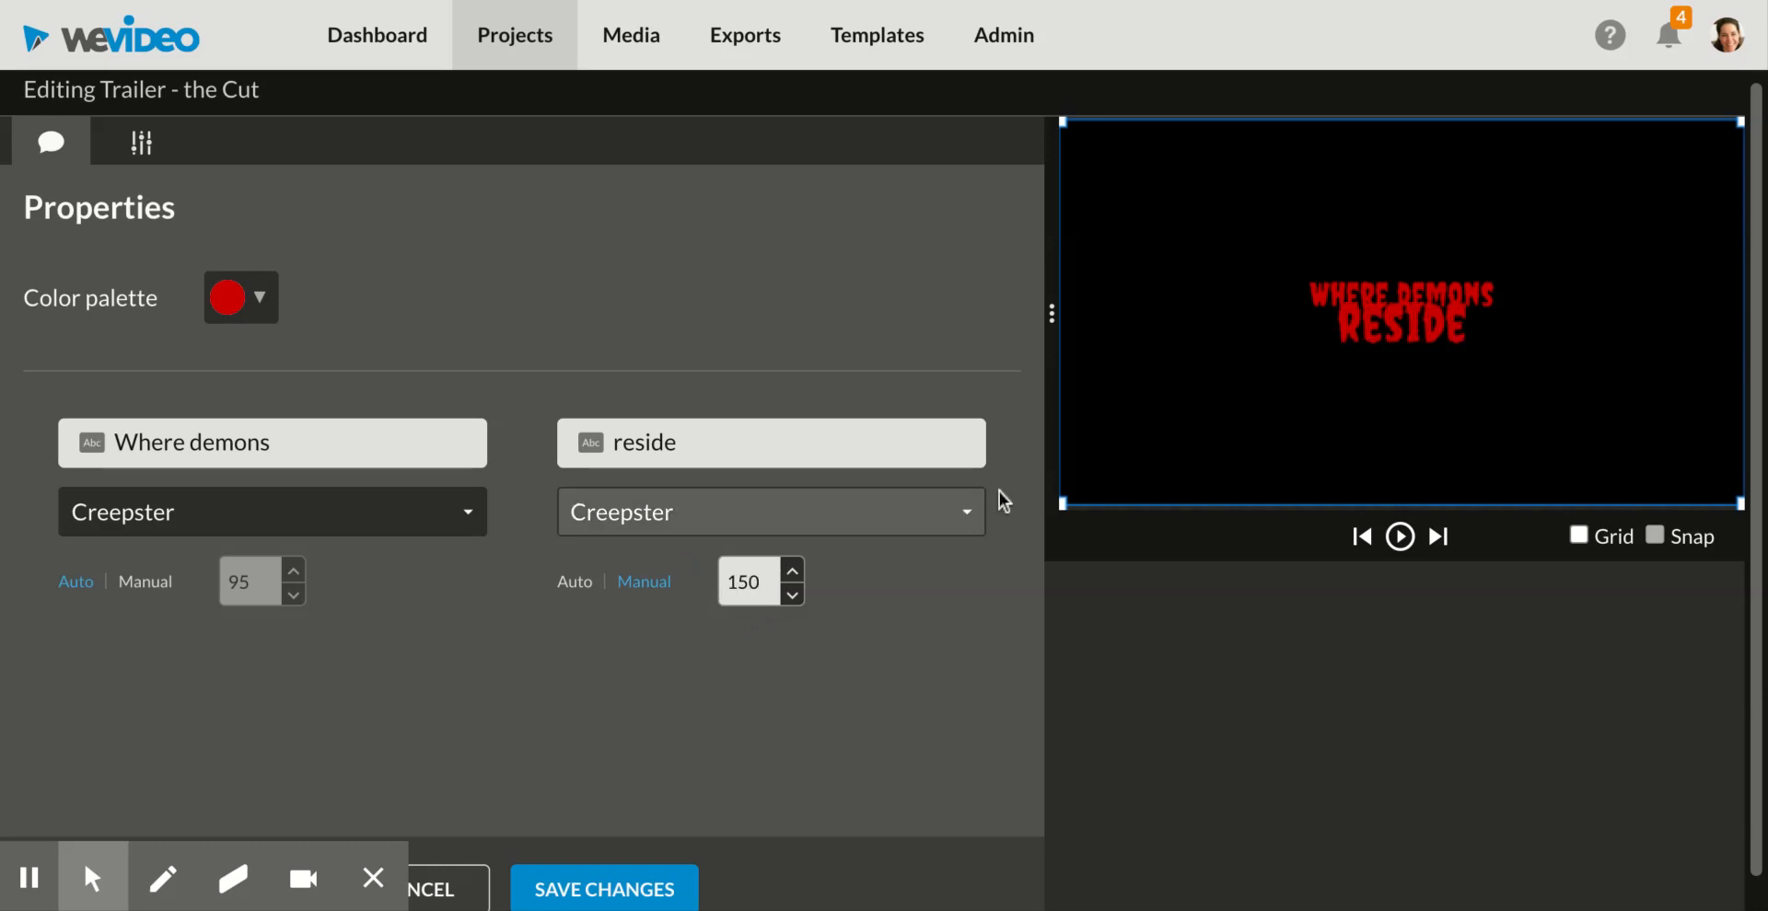
Step: Try to reposition the overlapping title lines in the preview
{"action": "left_click", "coordinate": [1315, 317]}
{"action": "left_click_drag", "start_coordinate": [1316, 317], "coordinate": [1218, 290]}
{"action": "left_click_drag", "start_coordinate": [1314, 360], "coordinate": [1429, 385]}
{"action": "mouse_move", "coordinate": [1336, 315]}
{"action": "left_mouse_down"}
{"action": "mouse_move", "coordinate": [1068, 447]}
{"action": "mouse_move", "coordinate": [1096, 442]}
{"action": "mouse_move", "coordinate": [1104, 379]}
{"action": "mouse_move", "coordinate": [1203, 280]}
{"action": "mouse_move", "coordinate": [1313, 316]}
{"action": "left_mouse_up"}
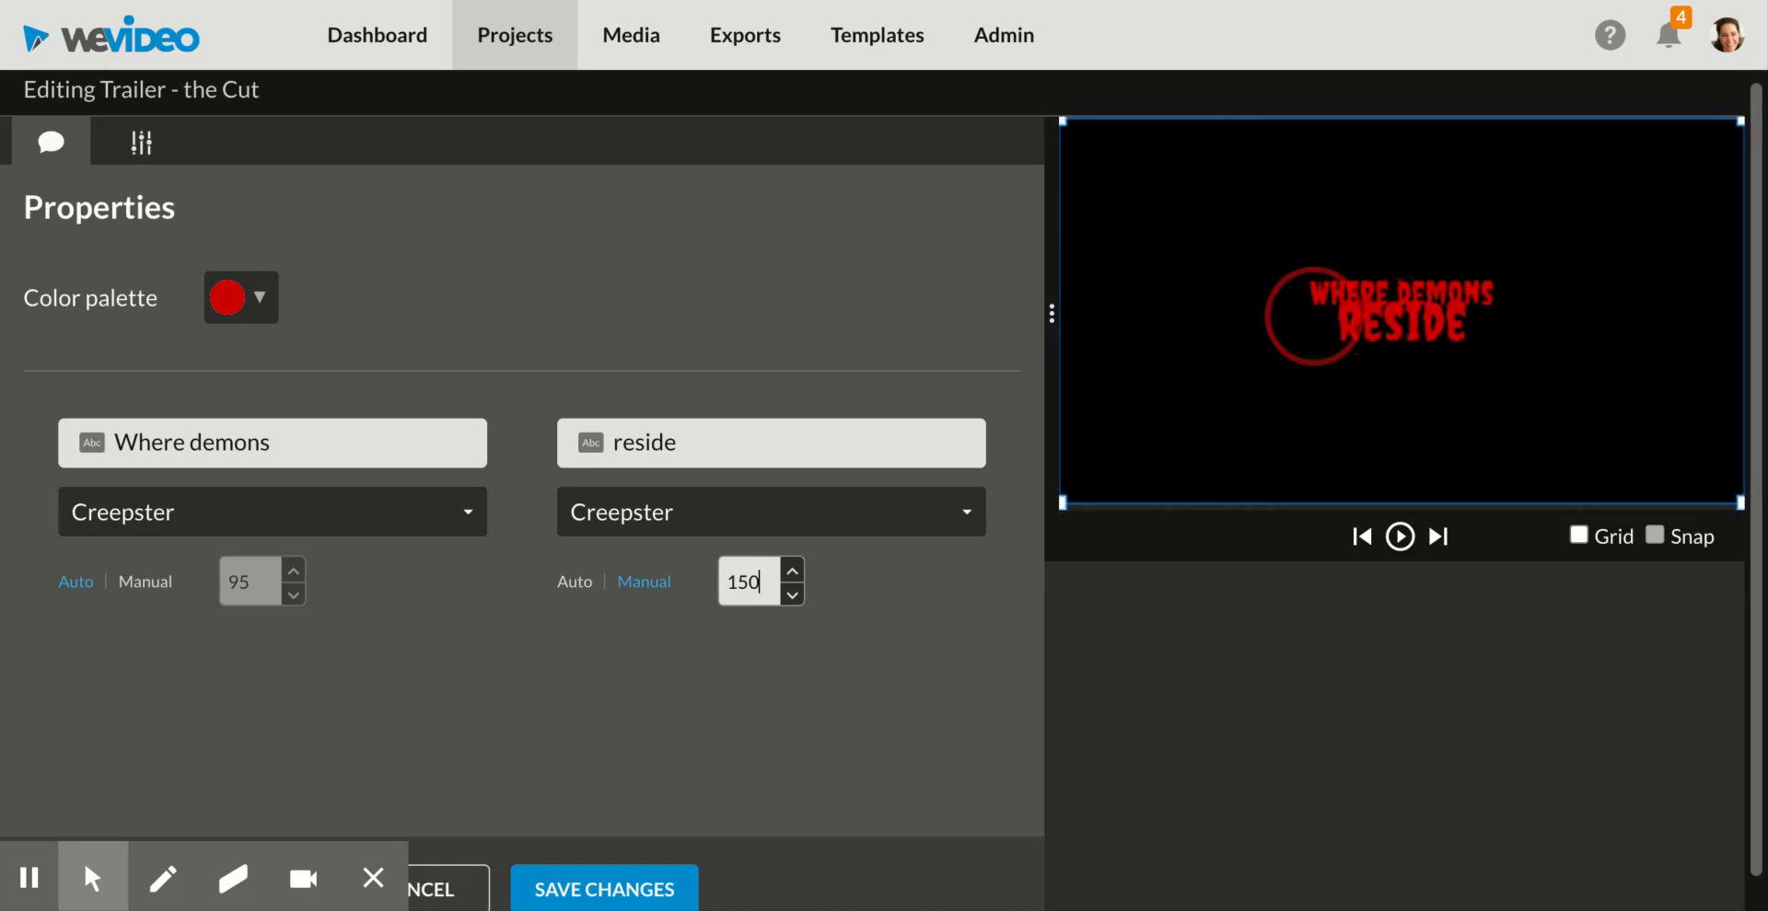
Step: Reduce the font size of the "reside" line to 134
{"action": "double_click", "coordinate": [792, 596]}
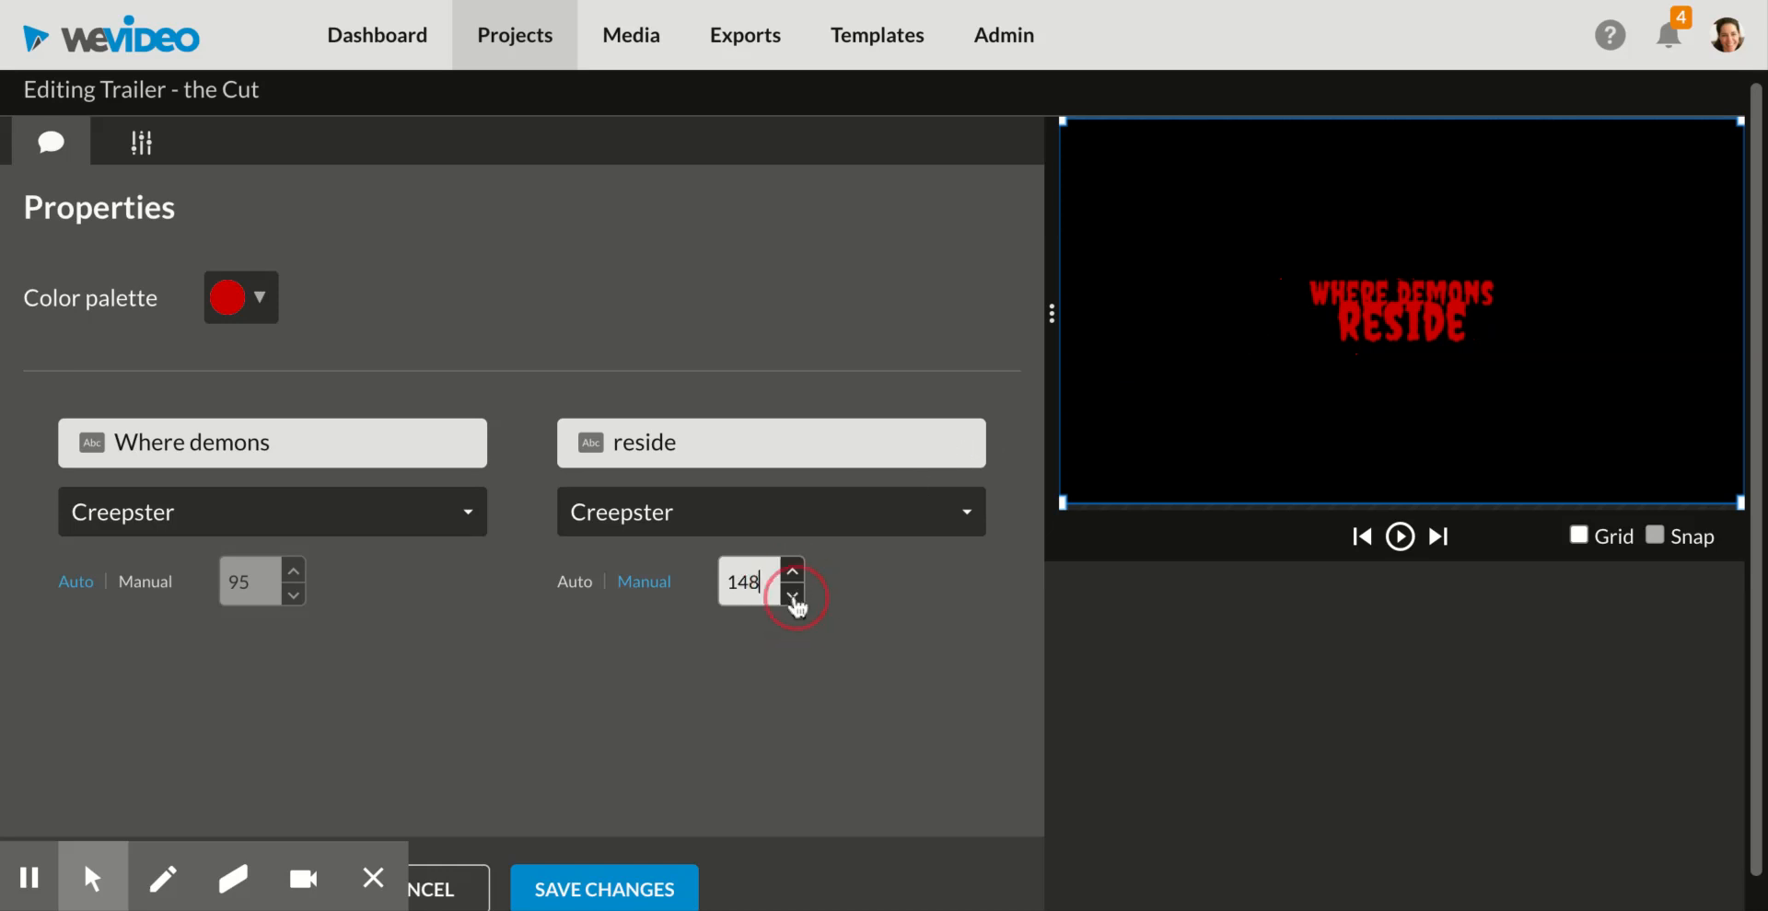
{"action": "left_click", "coordinate": [792, 596]}
{"action": "left_click", "coordinate": [796, 599]}
{"action": "left_click", "coordinate": [796, 599]}
{"action": "left_click", "coordinate": [796, 598]}
{"action": "left_click", "coordinate": [796, 598]}
{"action": "left_click", "coordinate": [796, 598]}
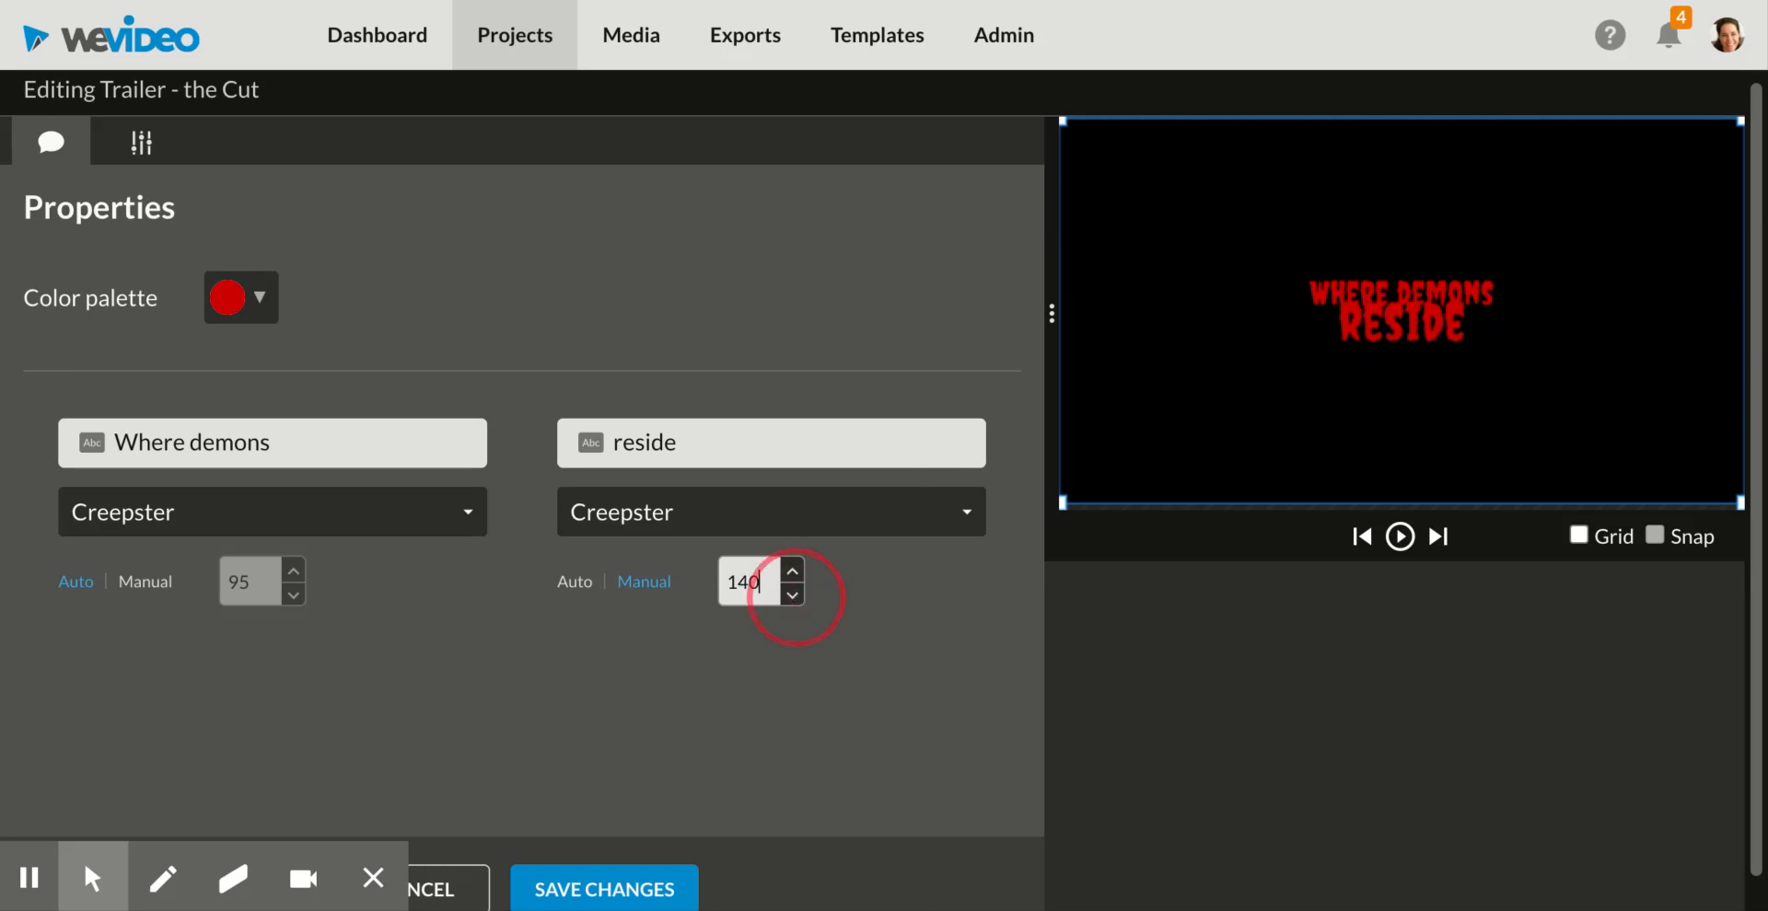
{"action": "left_click", "coordinate": [796, 599]}
{"action": "left_click", "coordinate": [795, 599]}
{"action": "left_click", "coordinate": [796, 599]}
{"action": "left_click", "coordinate": [792, 596]}
{"action": "left_click", "coordinate": [791, 596]}
{"action": "left_click", "coordinate": [792, 596]}
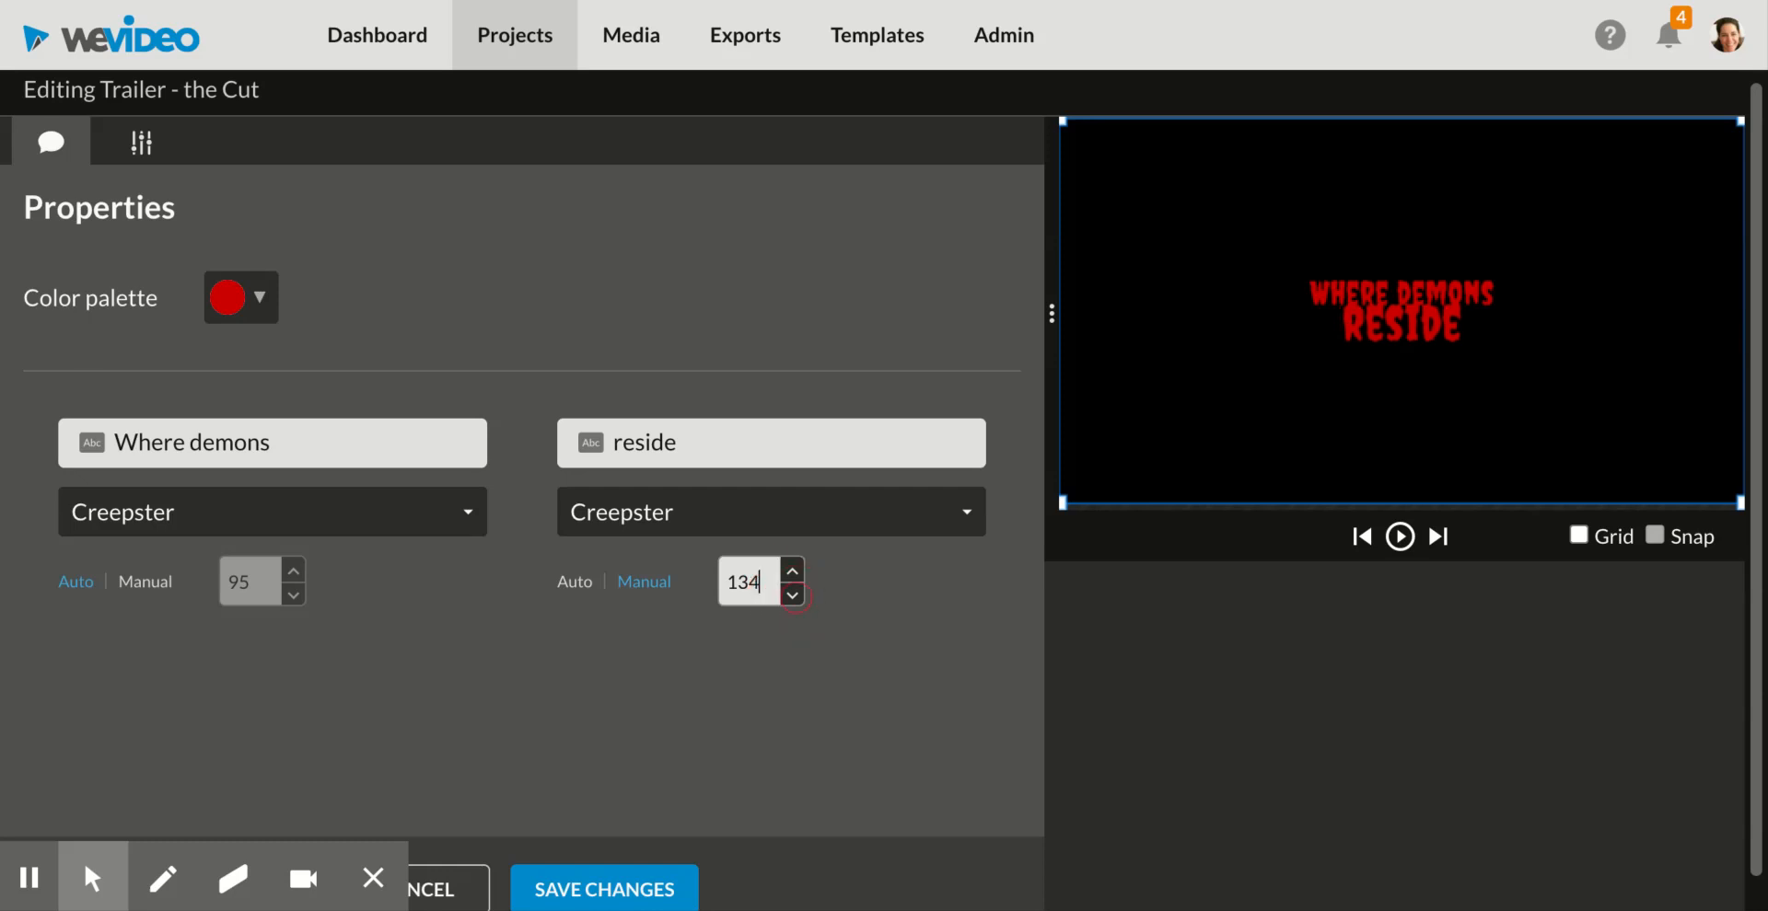
Step: Switch the "Where demons" line to manual sizing, set its font size to 150, and save the title changes
{"action": "left_click", "coordinate": [145, 583]}
{"action": "left_click", "coordinate": [237, 584]}
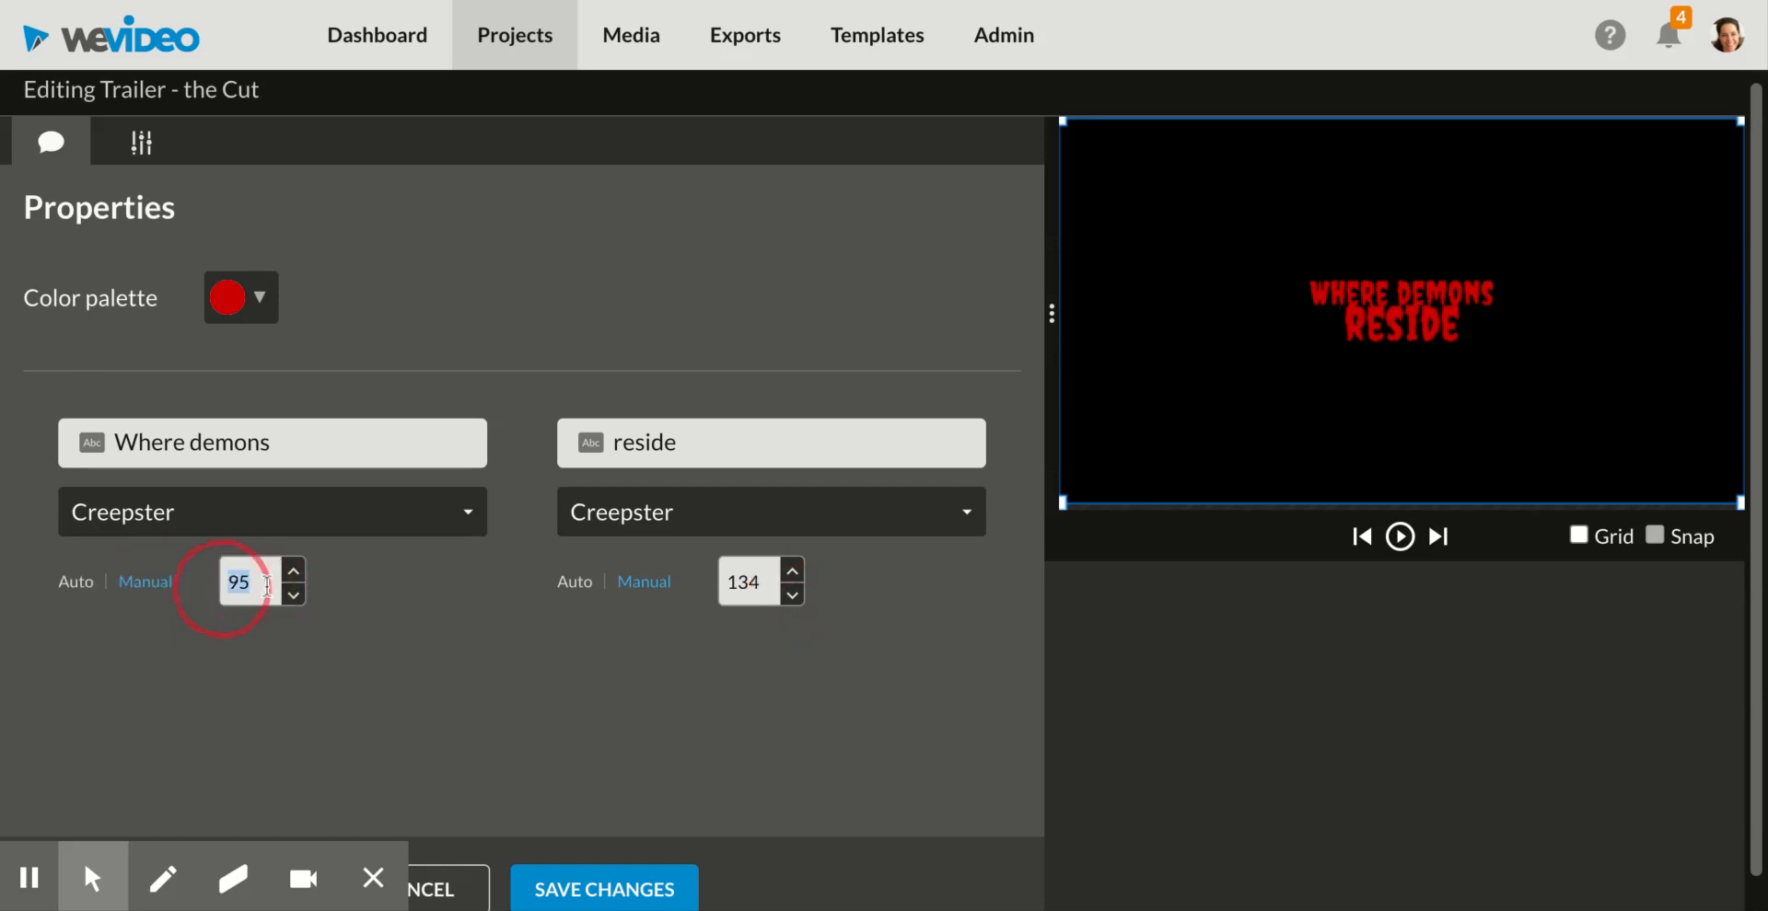
{"action": "type", "text": "150"}
{"action": "key", "text": "Return"}
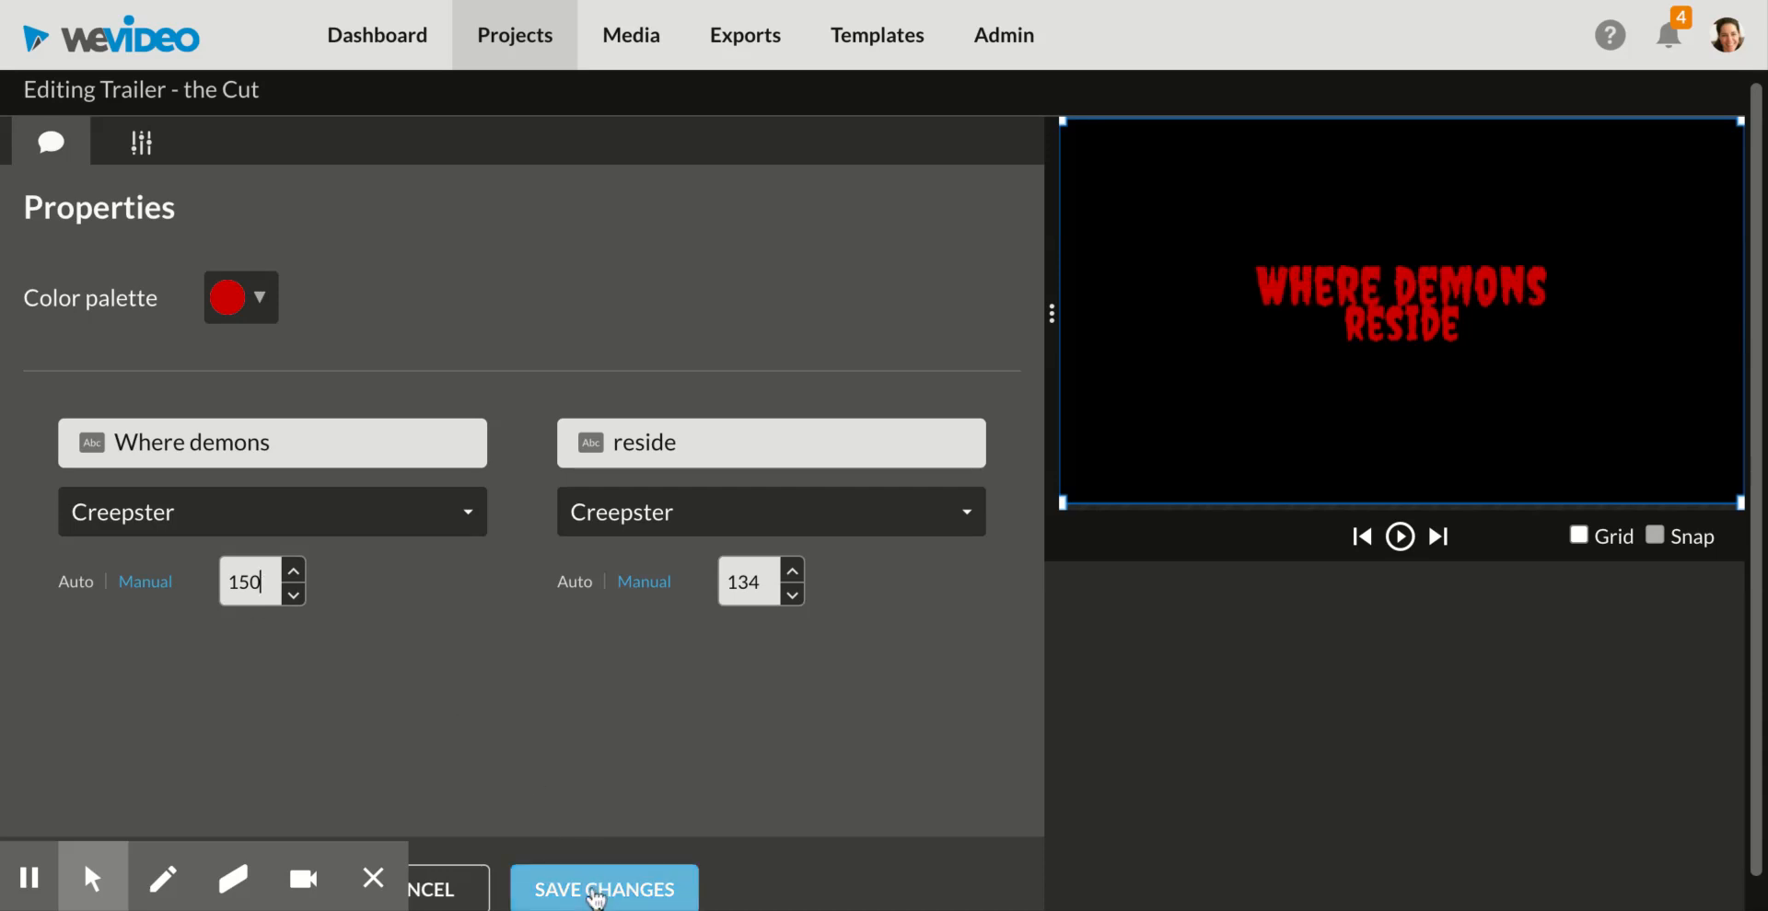
{"action": "left_click", "coordinate": [594, 886]}
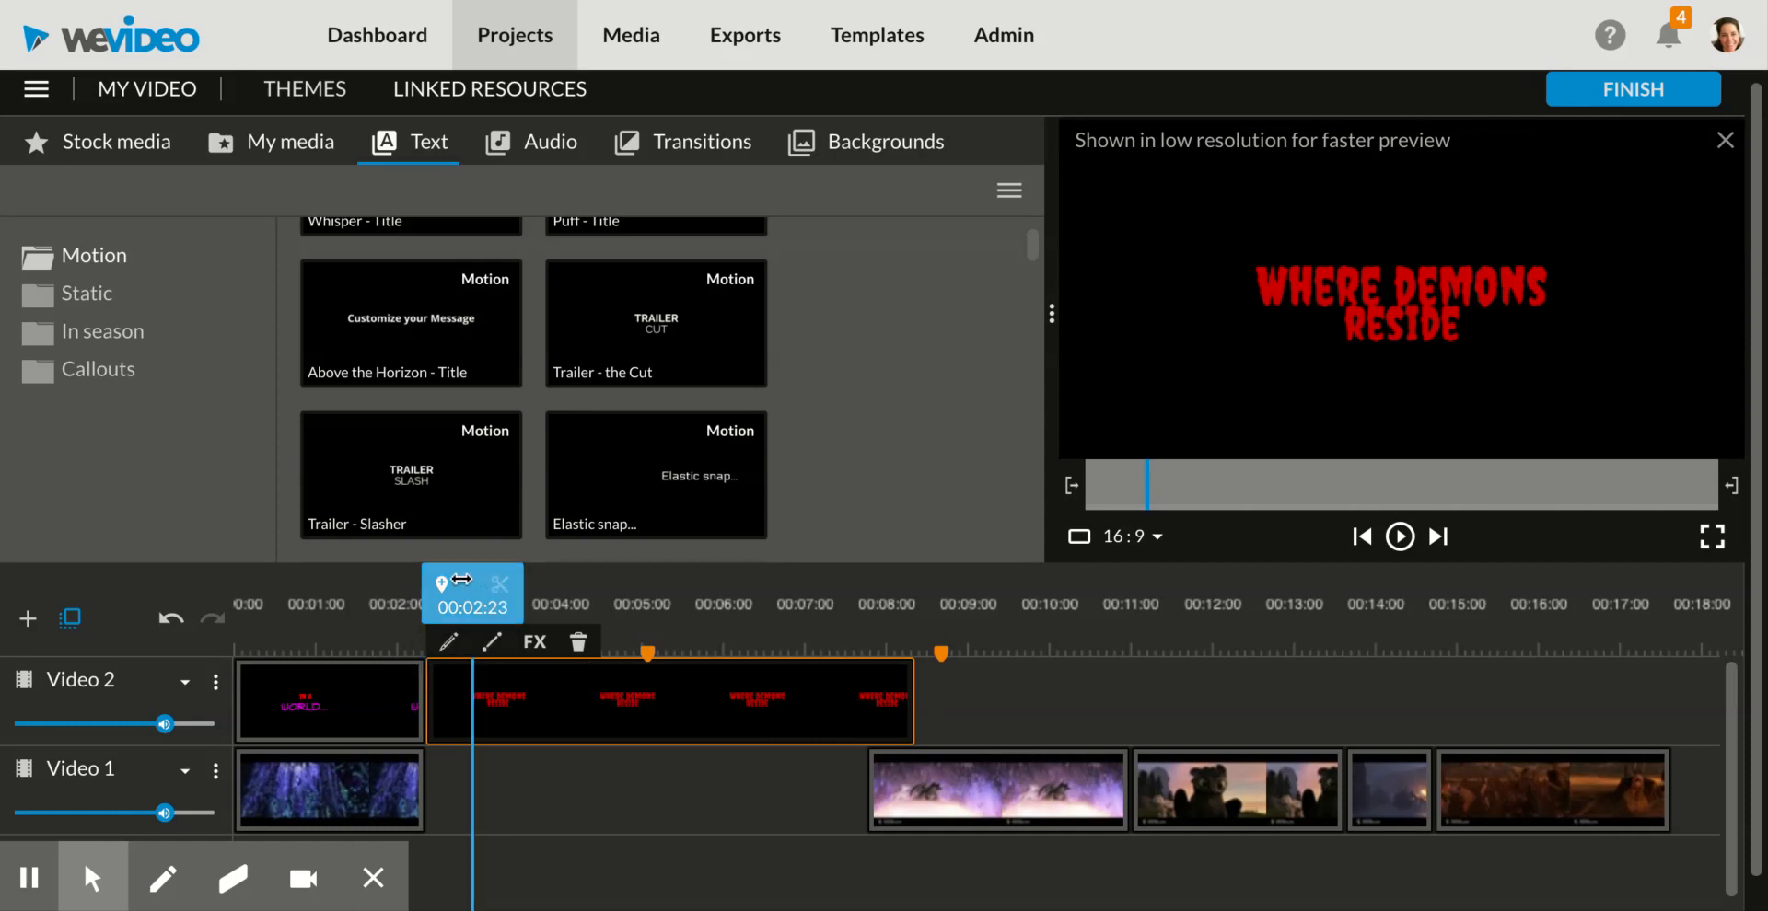
Step: Play the trailer from the start, and shorten the "Where demons reside" title to end at 00:05:00
{"action": "left_click_drag", "start_coordinate": [461, 579], "coordinate": [152, 589]}
{"action": "key", "text": "space"}
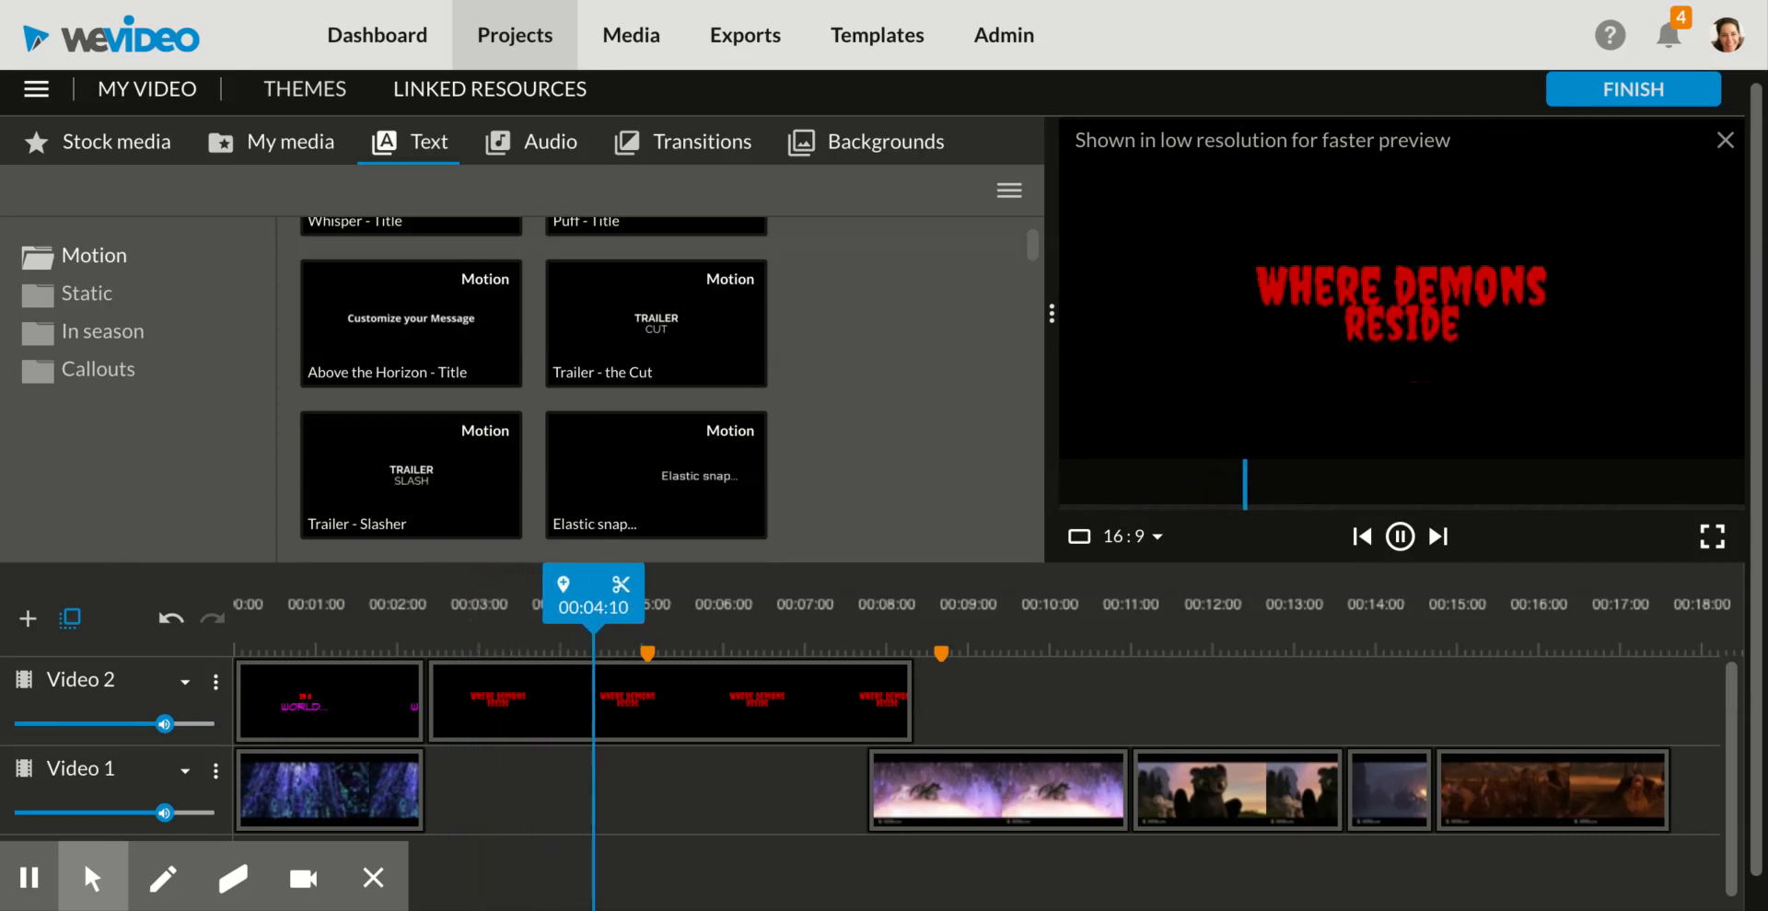
{"action": "left_click", "coordinate": [670, 701]}
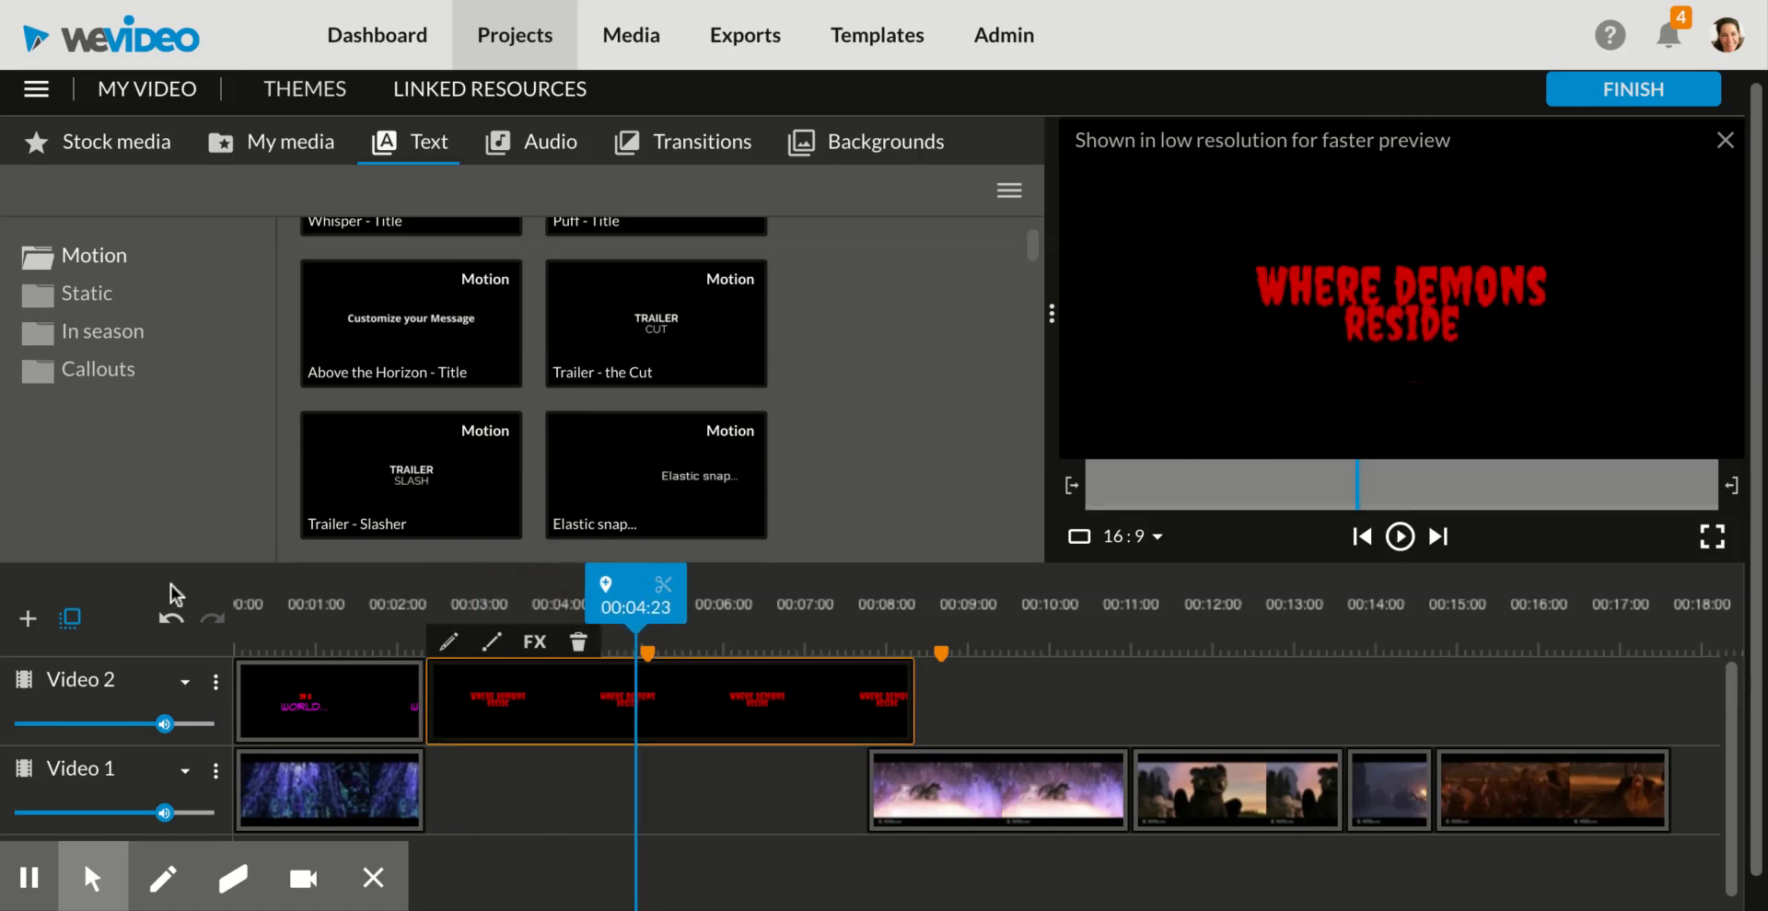
{"action": "left_click", "coordinate": [665, 591]}
{"action": "left_click_drag", "start_coordinate": [912, 698], "coordinate": [642, 702]}
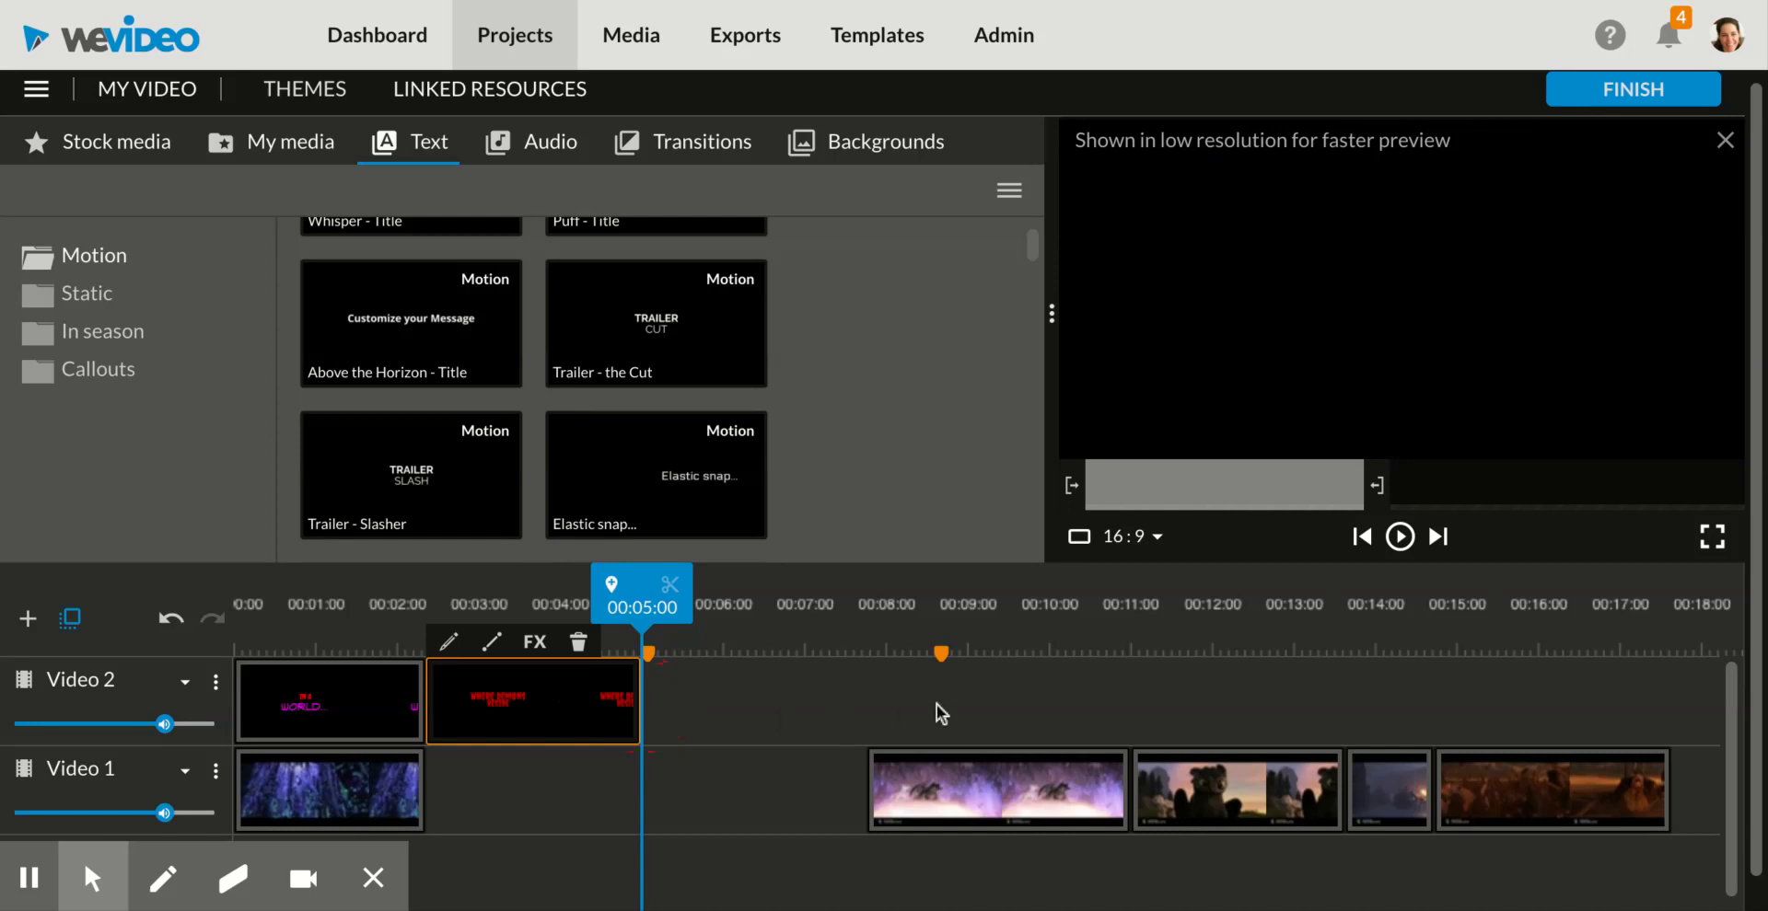
Step: Move the last four Video 1 clips together to start at 00:05:00, and play the trailer from the beginning
{"action": "left_click_drag", "start_coordinate": [936, 704], "coordinate": [1603, 855]}
{"action": "mouse_move", "coordinate": [1021, 795]}
{"action": "left_mouse_down"}
{"action": "mouse_move", "coordinate": [758, 792]}
{"action": "mouse_move", "coordinate": [803, 793]}
{"action": "left_mouse_up"}
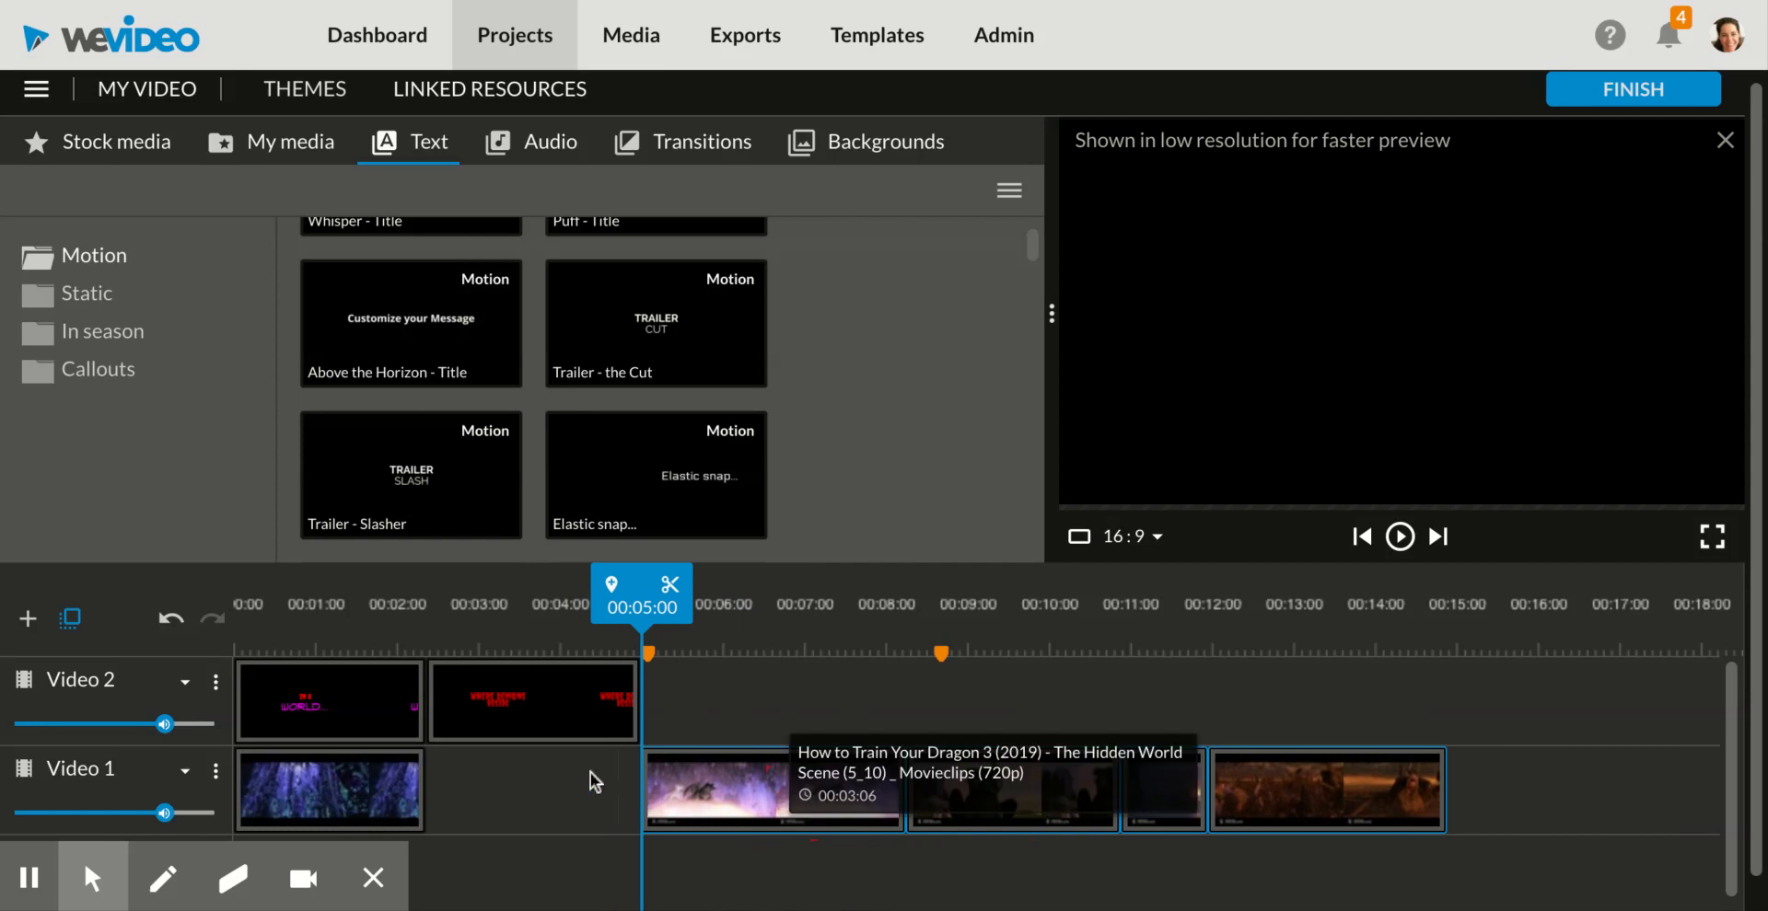
{"action": "left_click", "coordinate": [260, 635]}
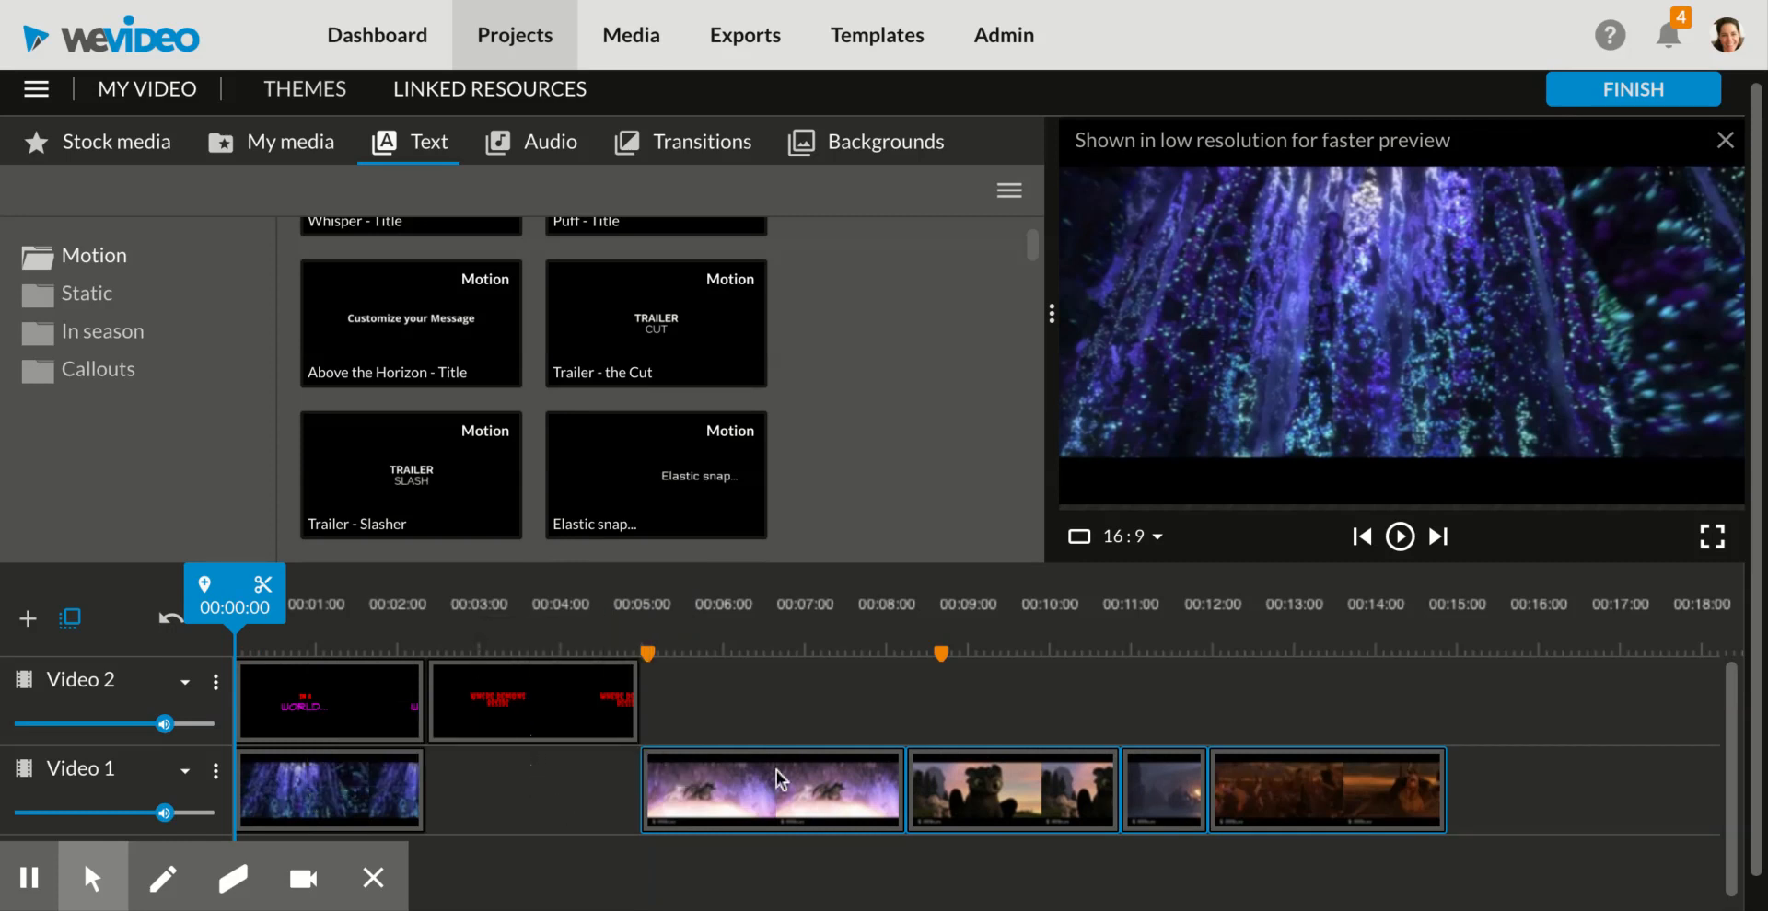
{"action": "key", "text": "space"}
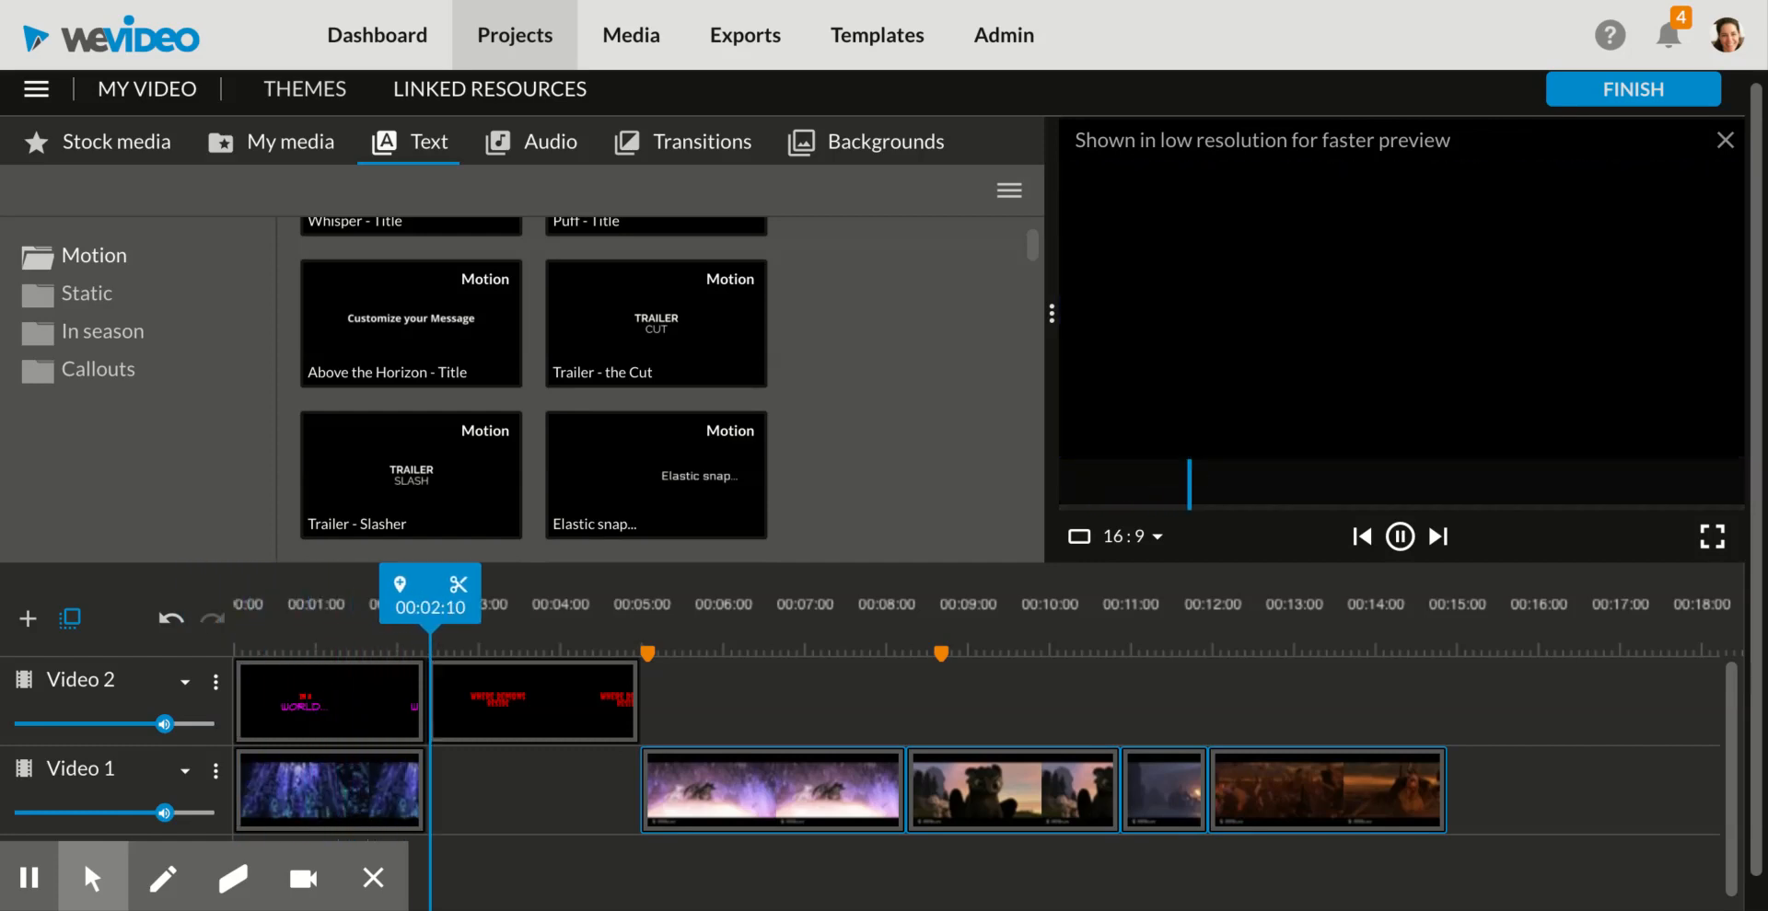
{"action": "key", "text": "space"}
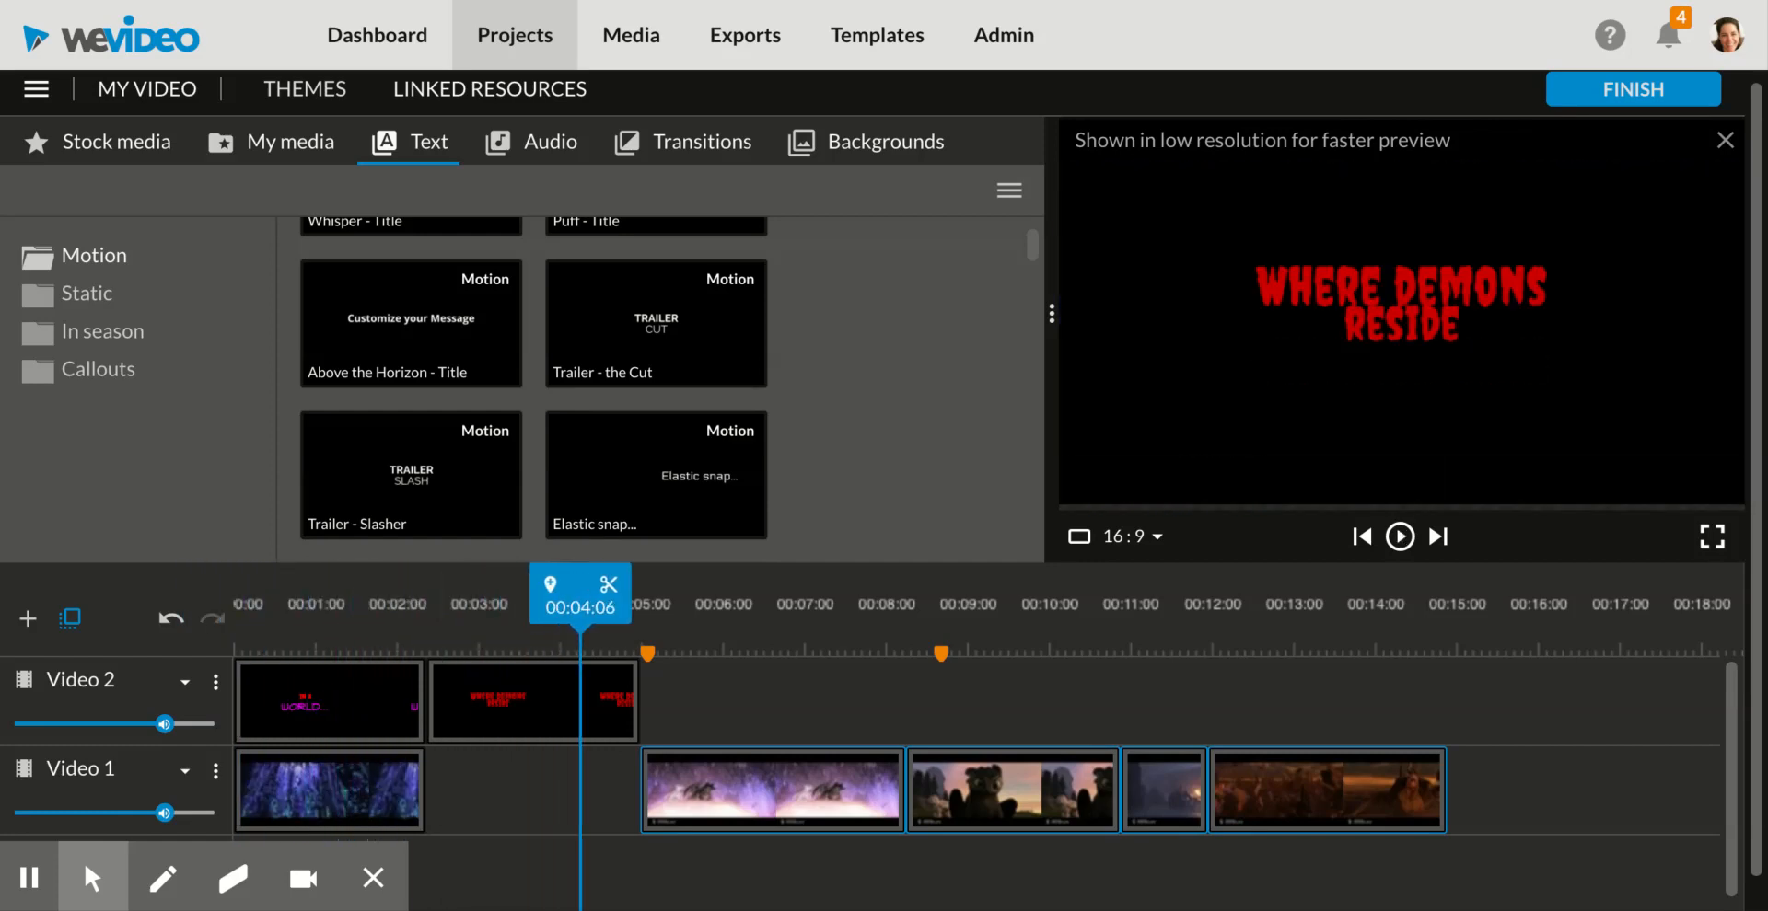
Step: Try to move the "Where demons reside" title and the following clips earlier to close the gaps
{"action": "left_click", "coordinate": [422, 716]}
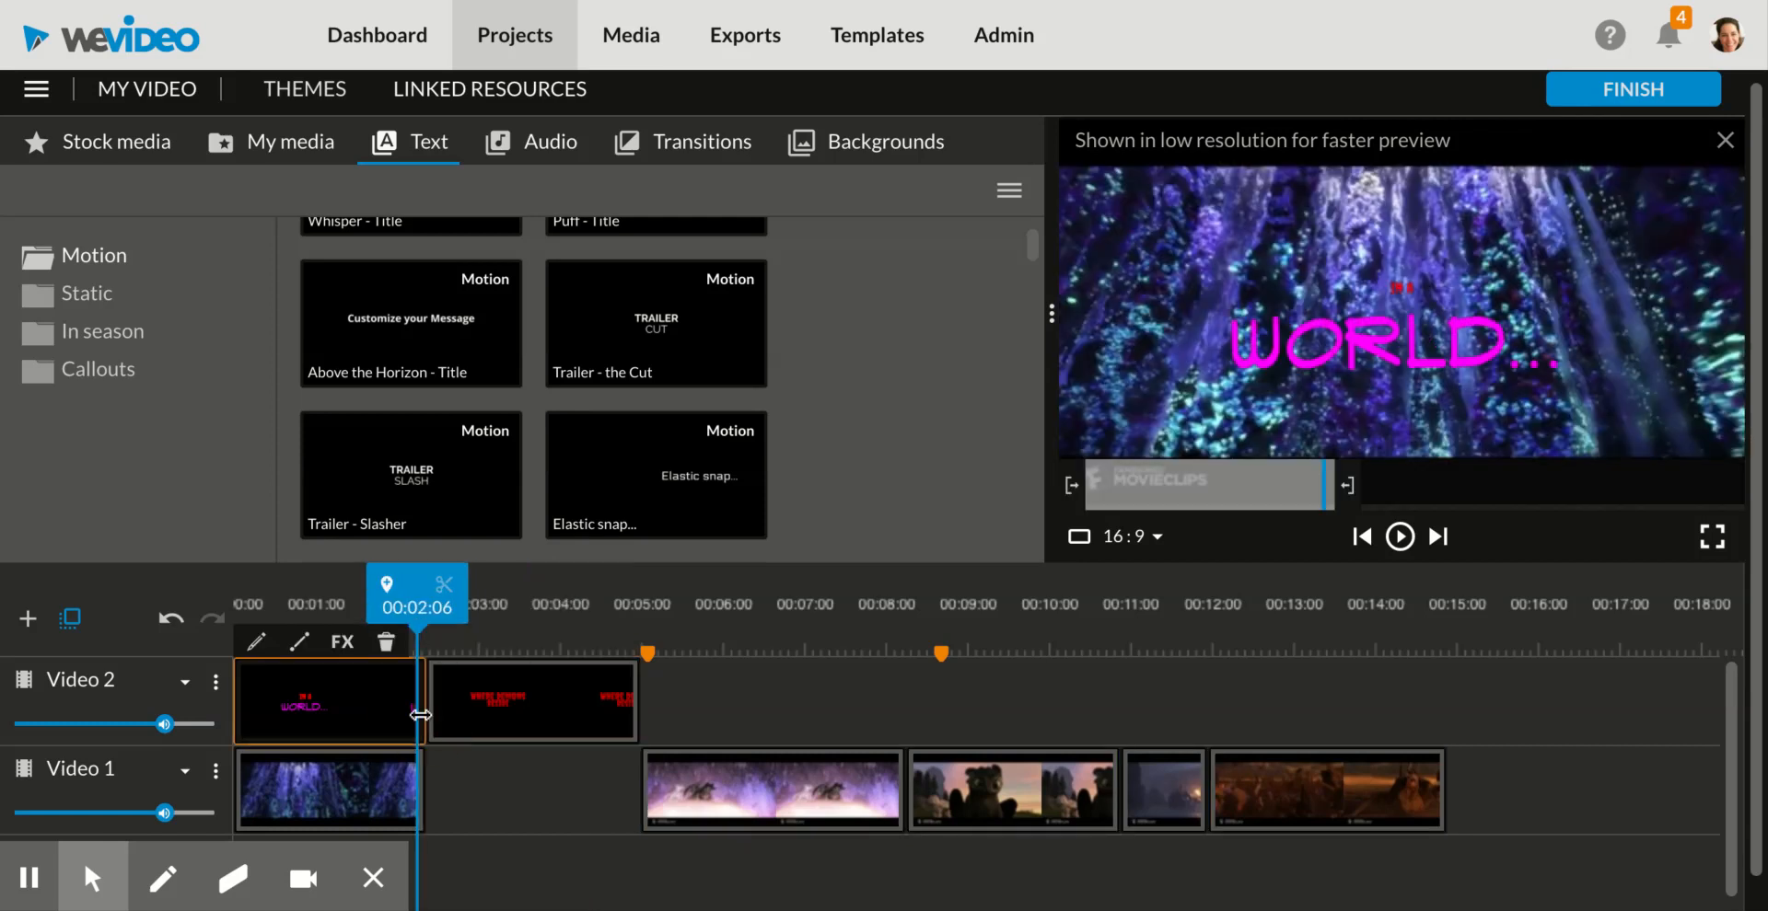
{"action": "left_click", "coordinate": [486, 714]}
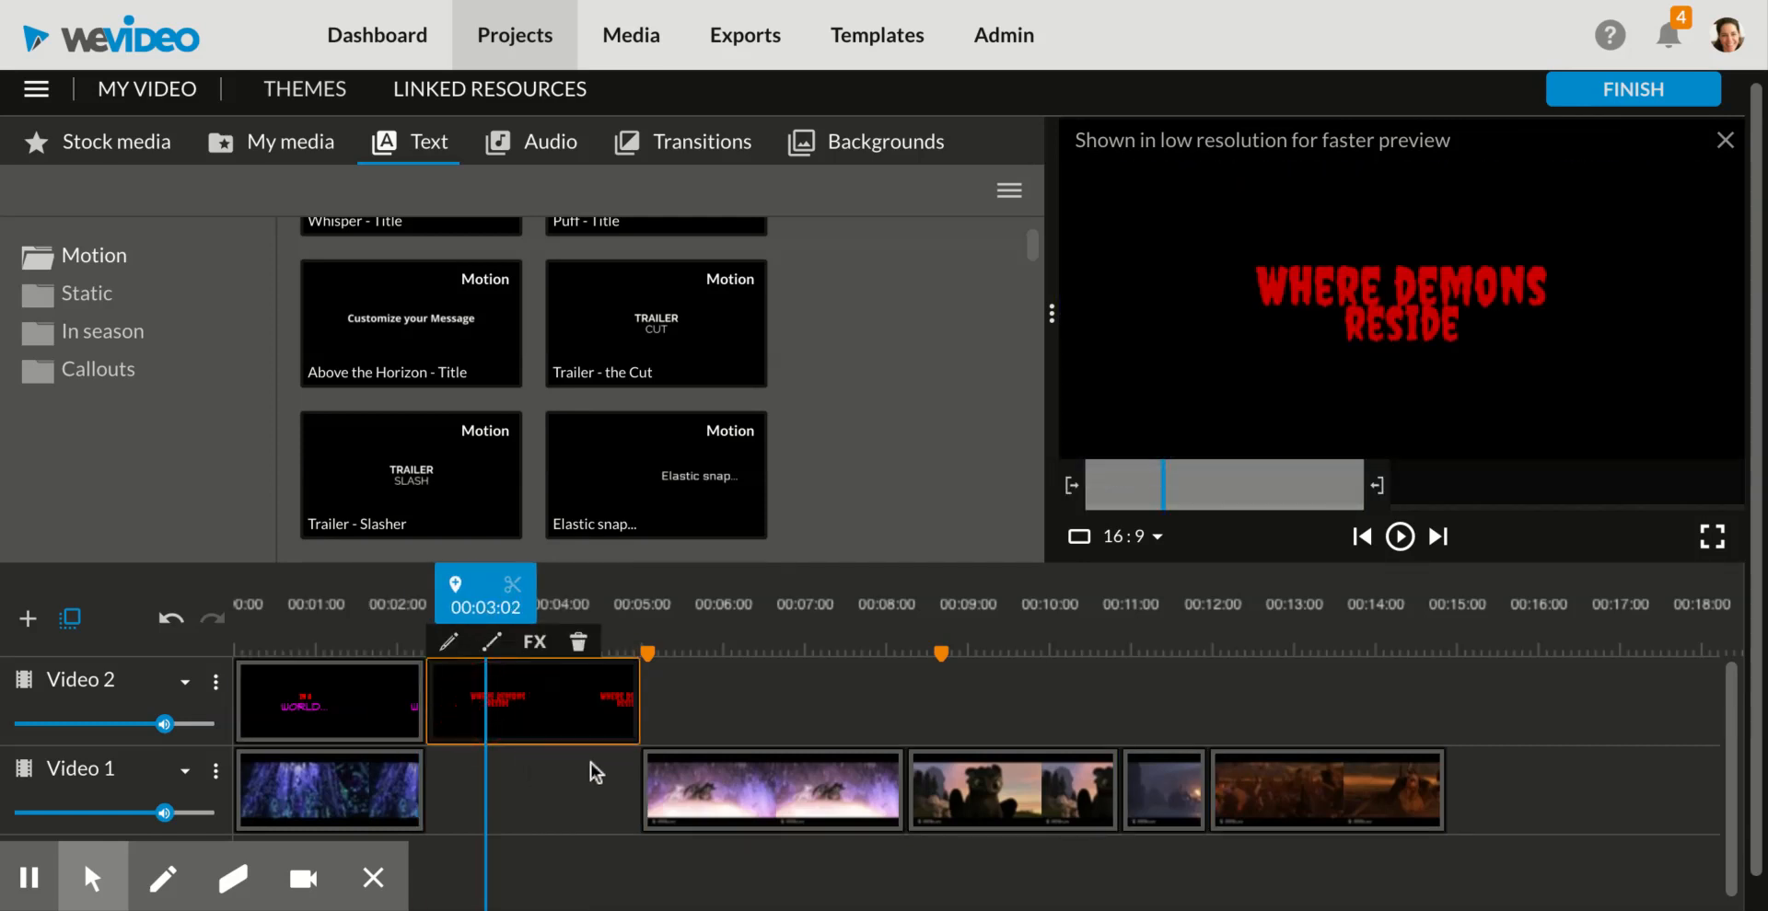
{"action": "mouse_move", "coordinate": [495, 703]}
{"action": "left_mouse_down"}
{"action": "mouse_move", "coordinate": [517, 696]}
{"action": "mouse_move", "coordinate": [500, 700]}
{"action": "left_mouse_up"}
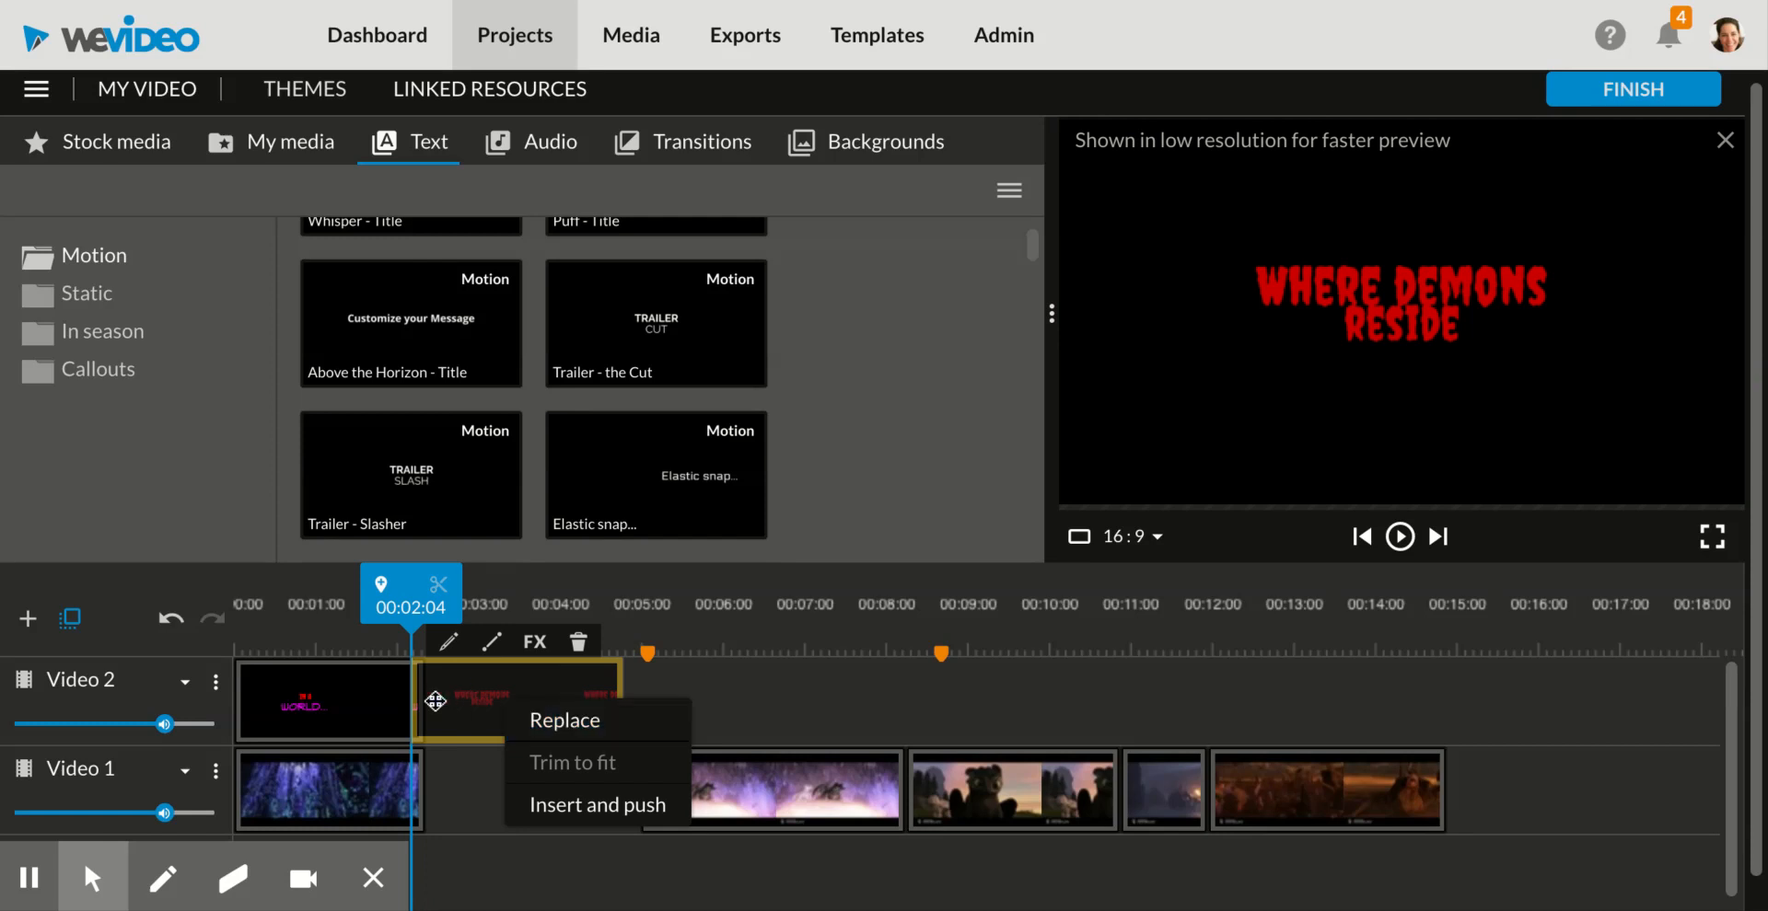
{"action": "left_click", "coordinate": [498, 804]}
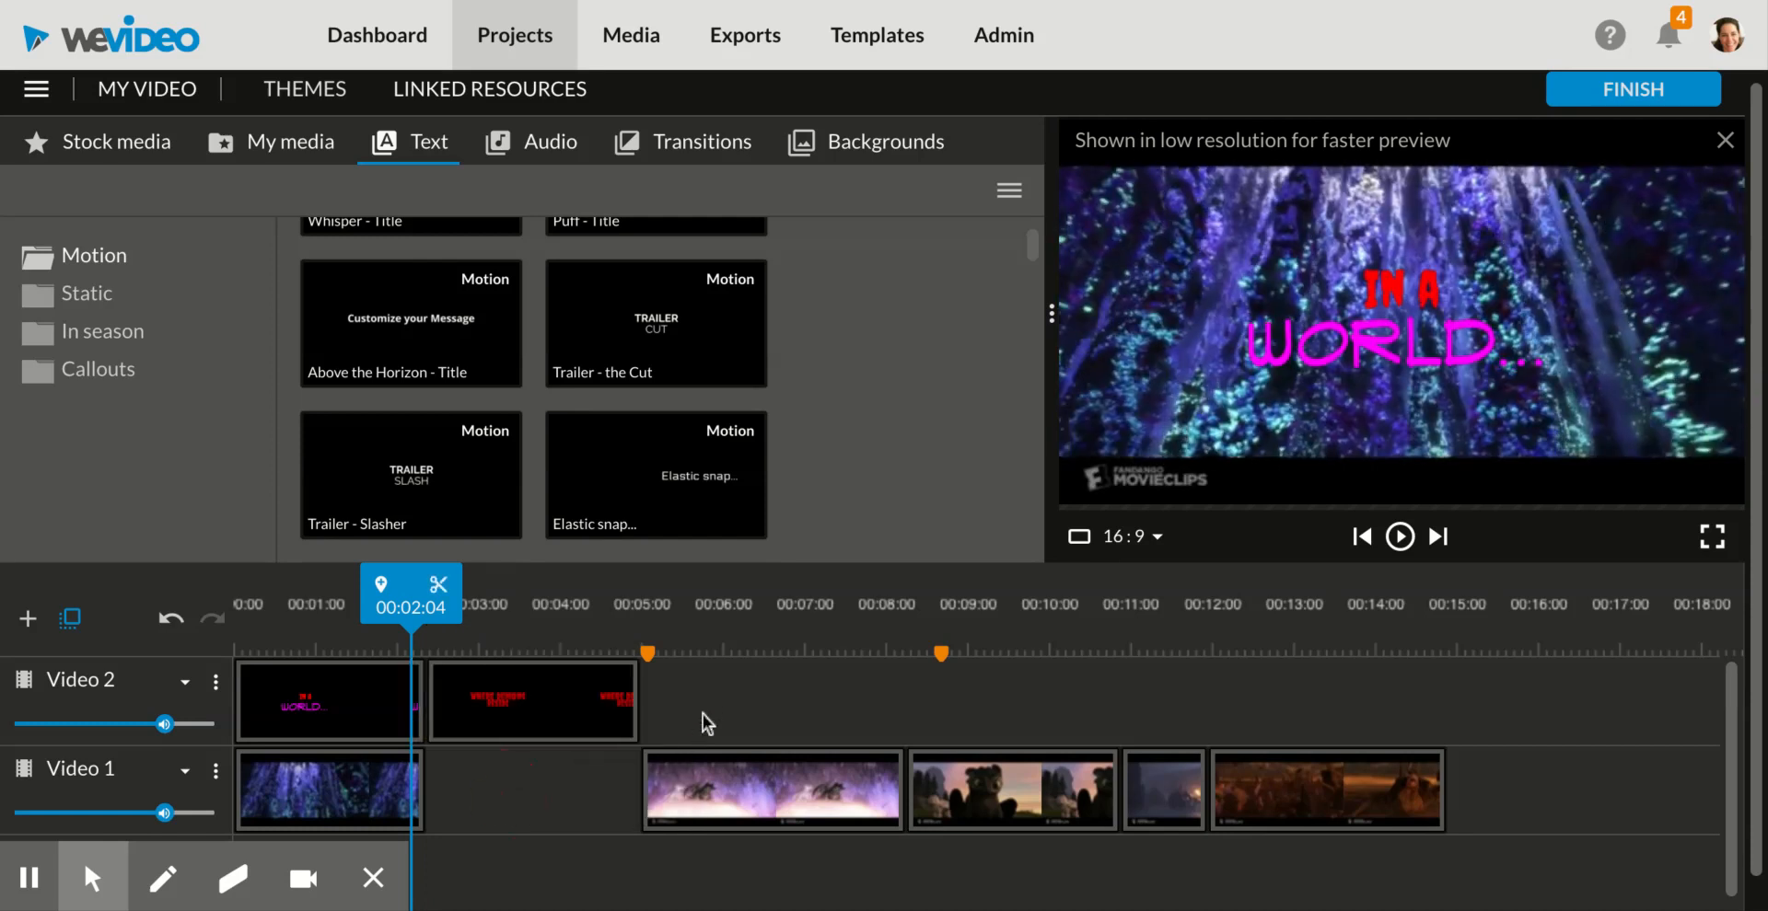
{"action": "left_click_drag", "start_coordinate": [705, 698], "coordinate": [1362, 848]}
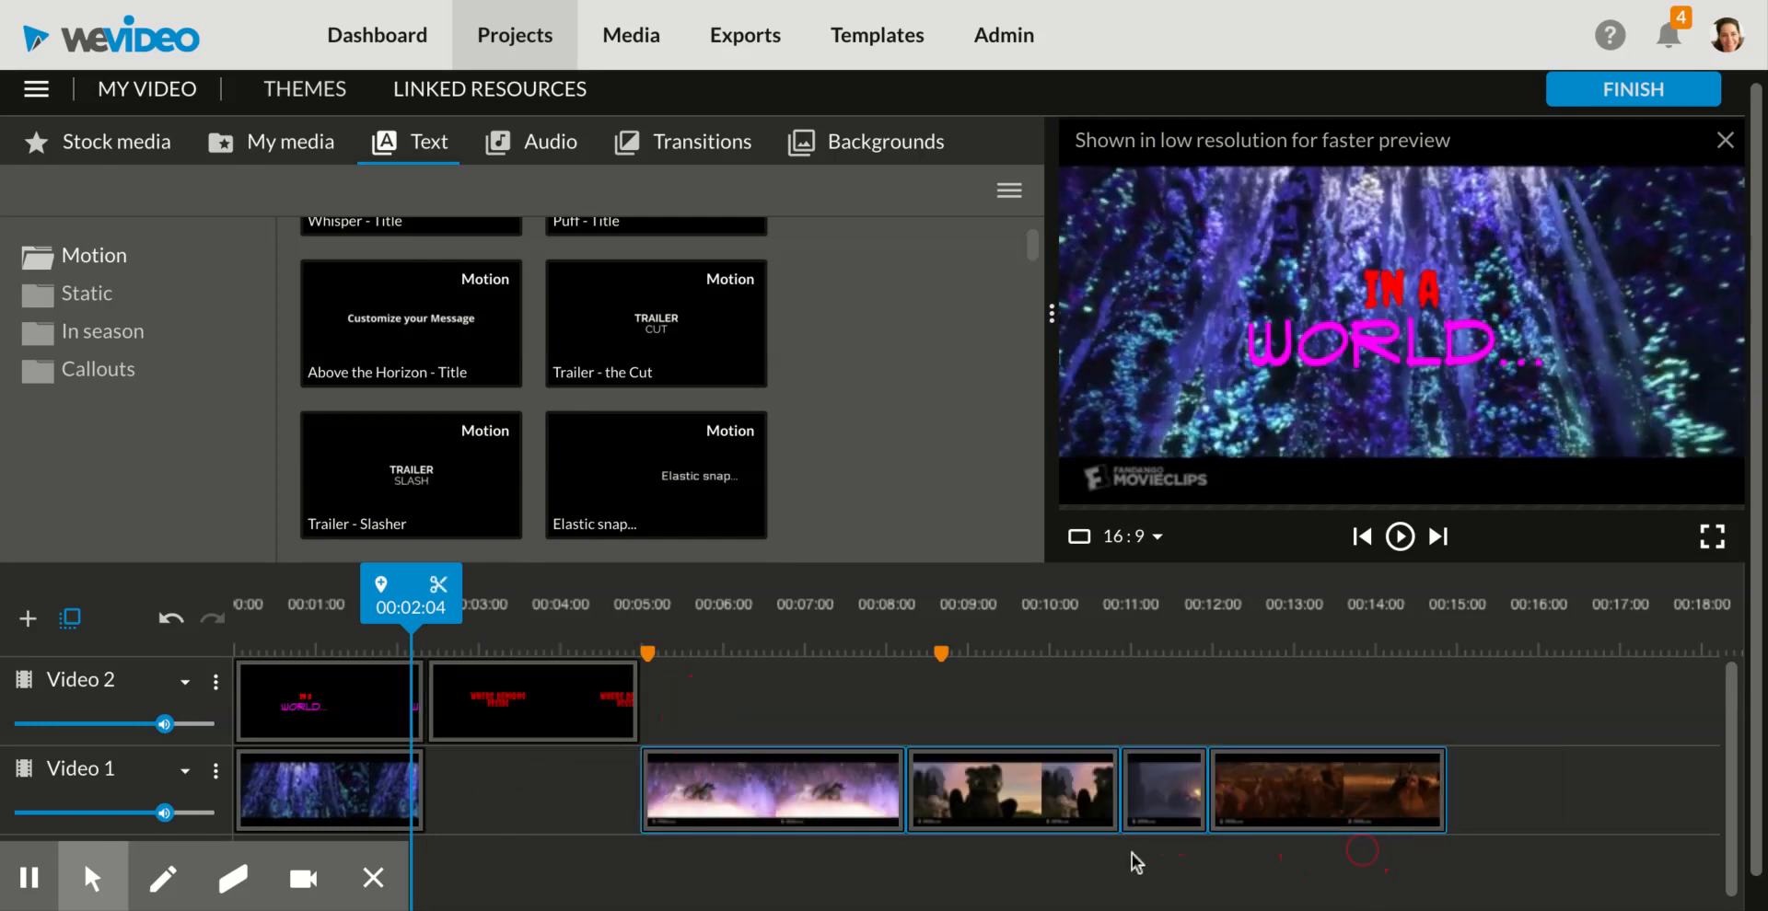
{"action": "left_click_drag", "start_coordinate": [707, 801], "coordinate": [708, 801]}
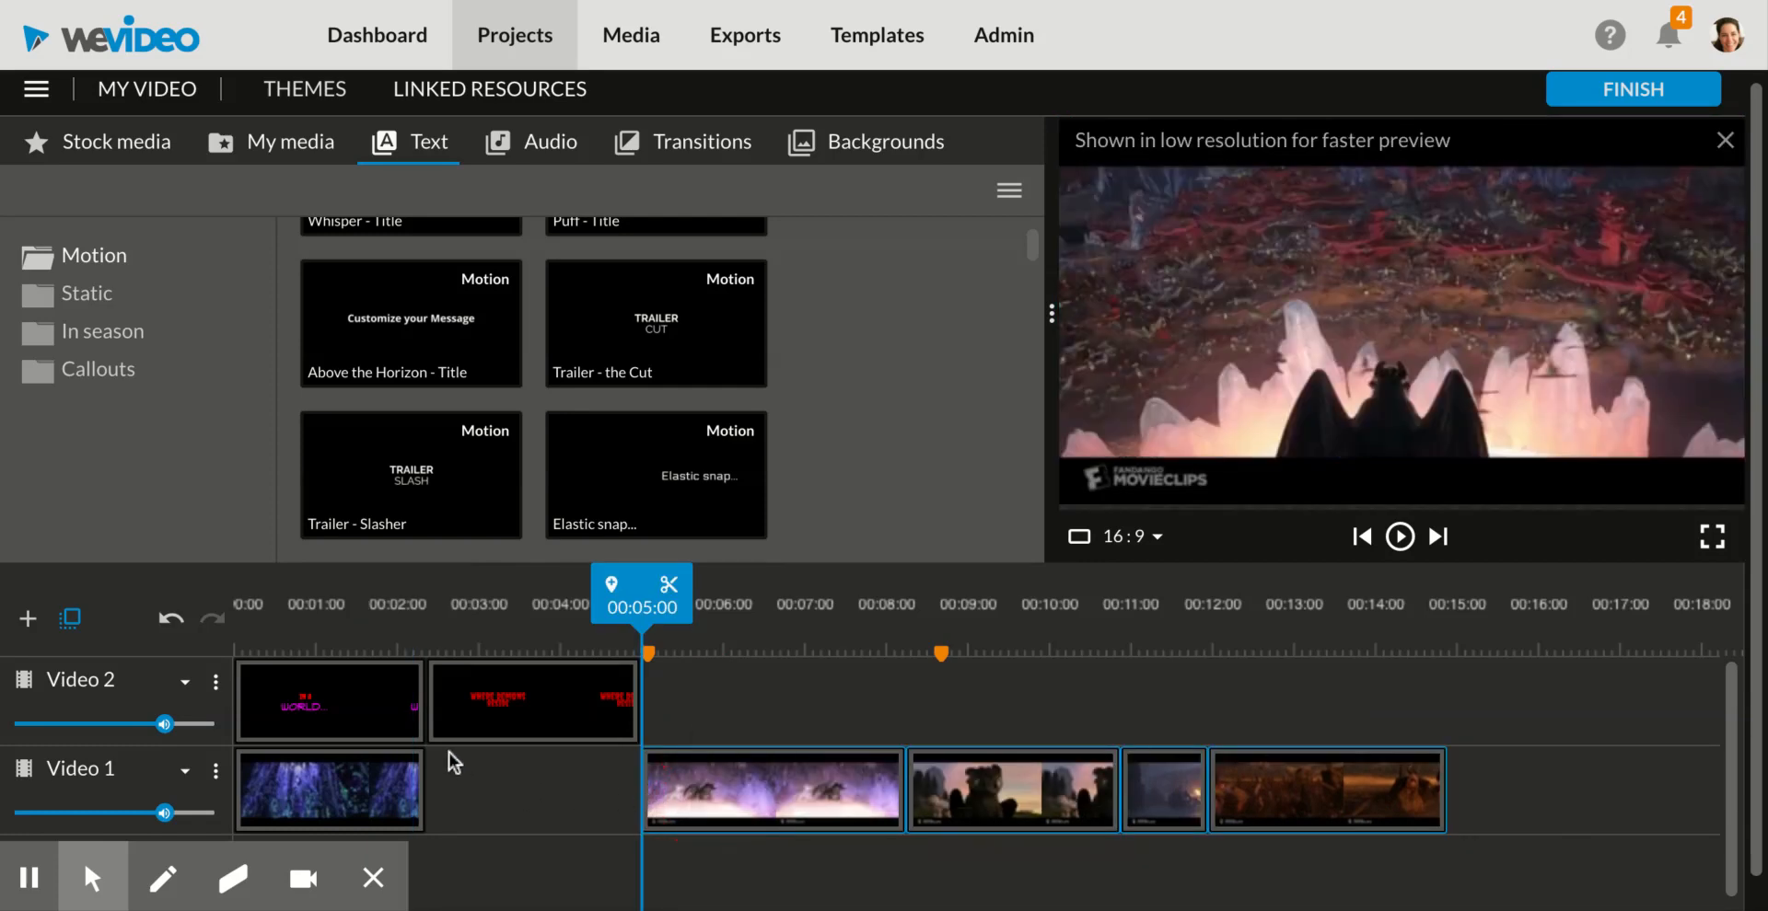
{"action": "left_click", "coordinate": [1577, 879]}
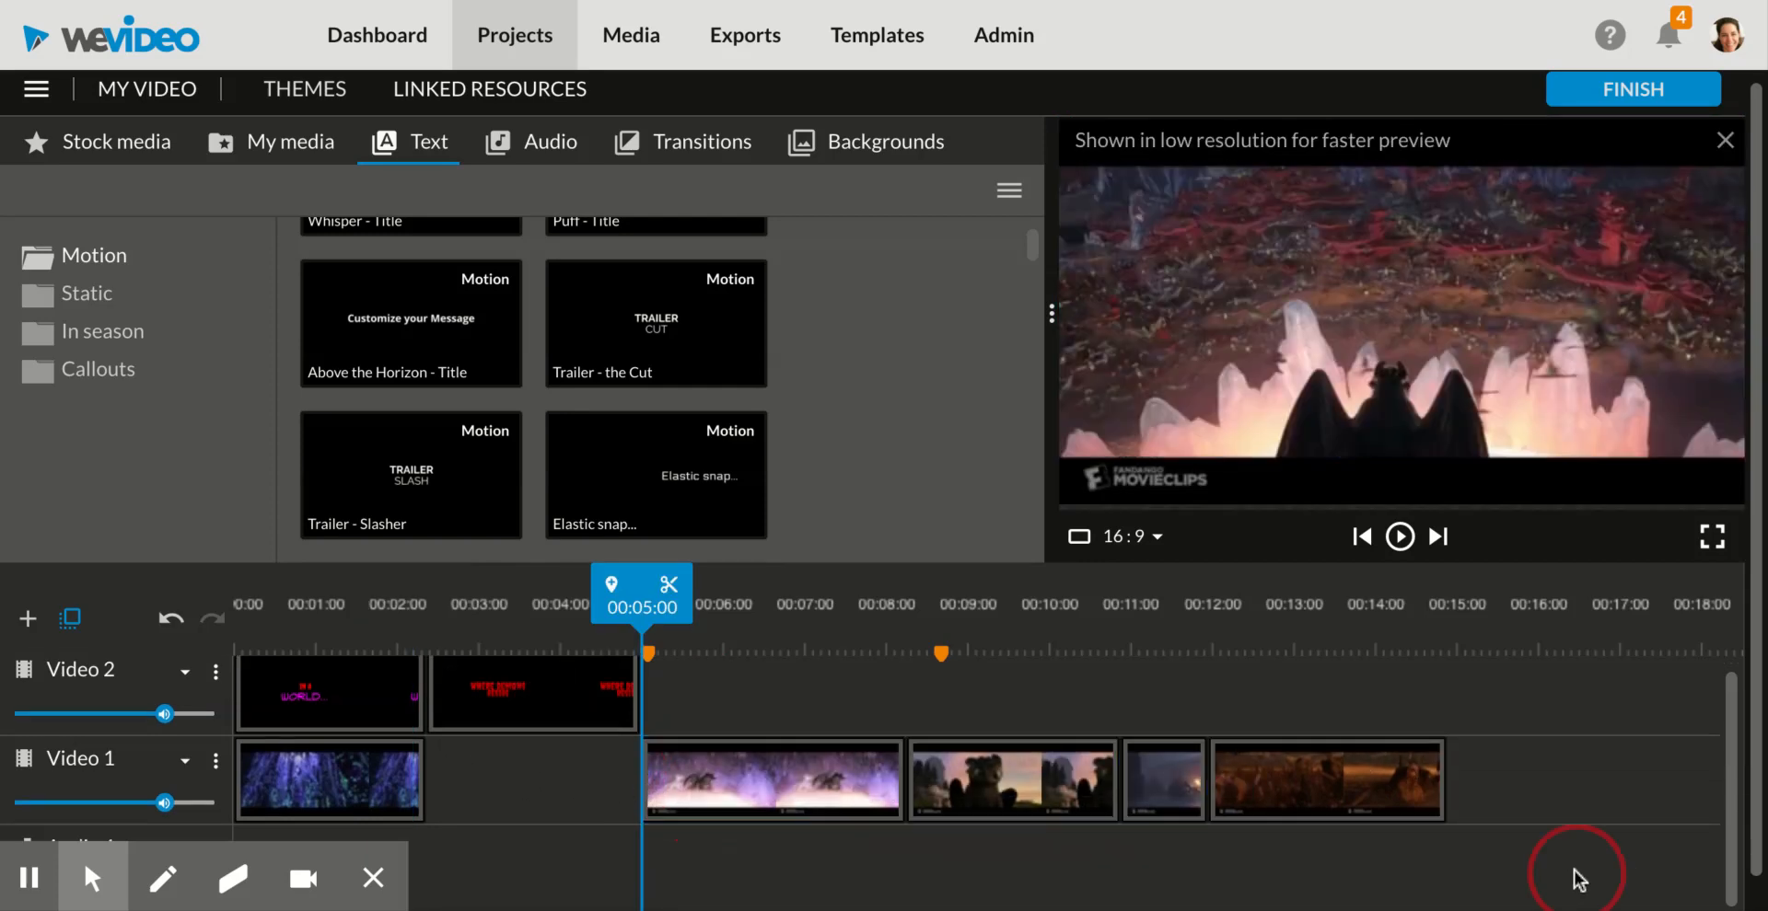
Step: Examine the junction between the "In a World..." and "Where demons reside" titles up close on the timeline
{"action": "scroll", "coordinate": [1638, 878], "scroll_direction": "down", "scroll_amount": 1}
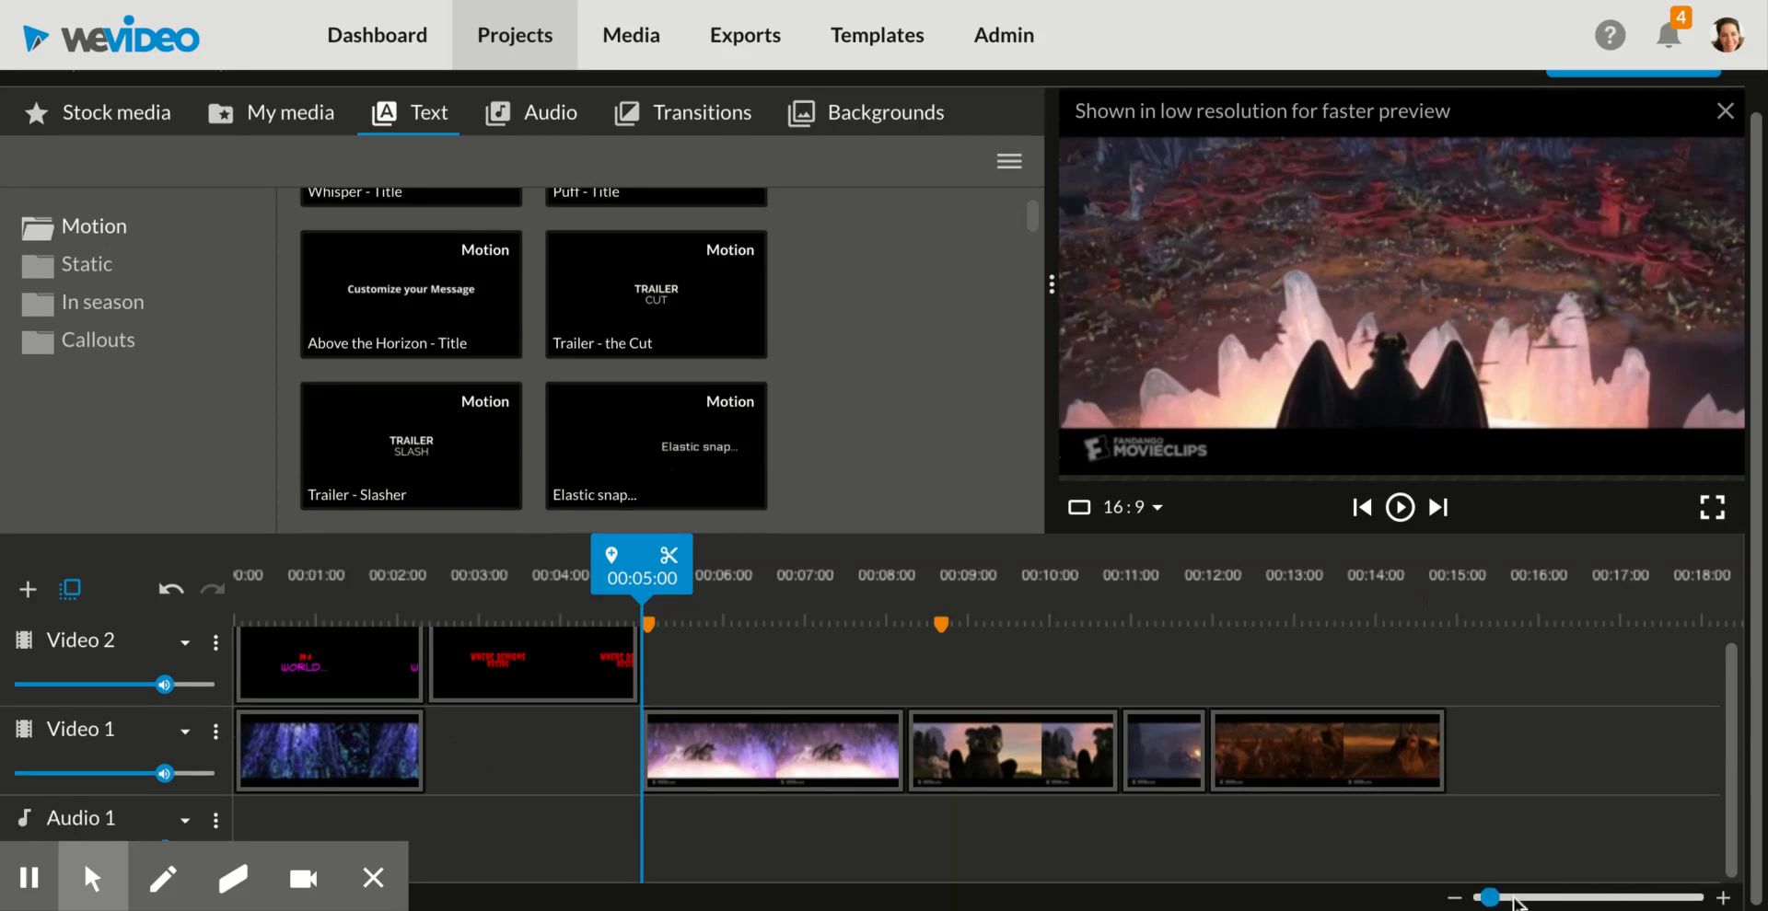
{"action": "left_click_drag", "start_coordinate": [1490, 898], "coordinate": [1517, 898]}
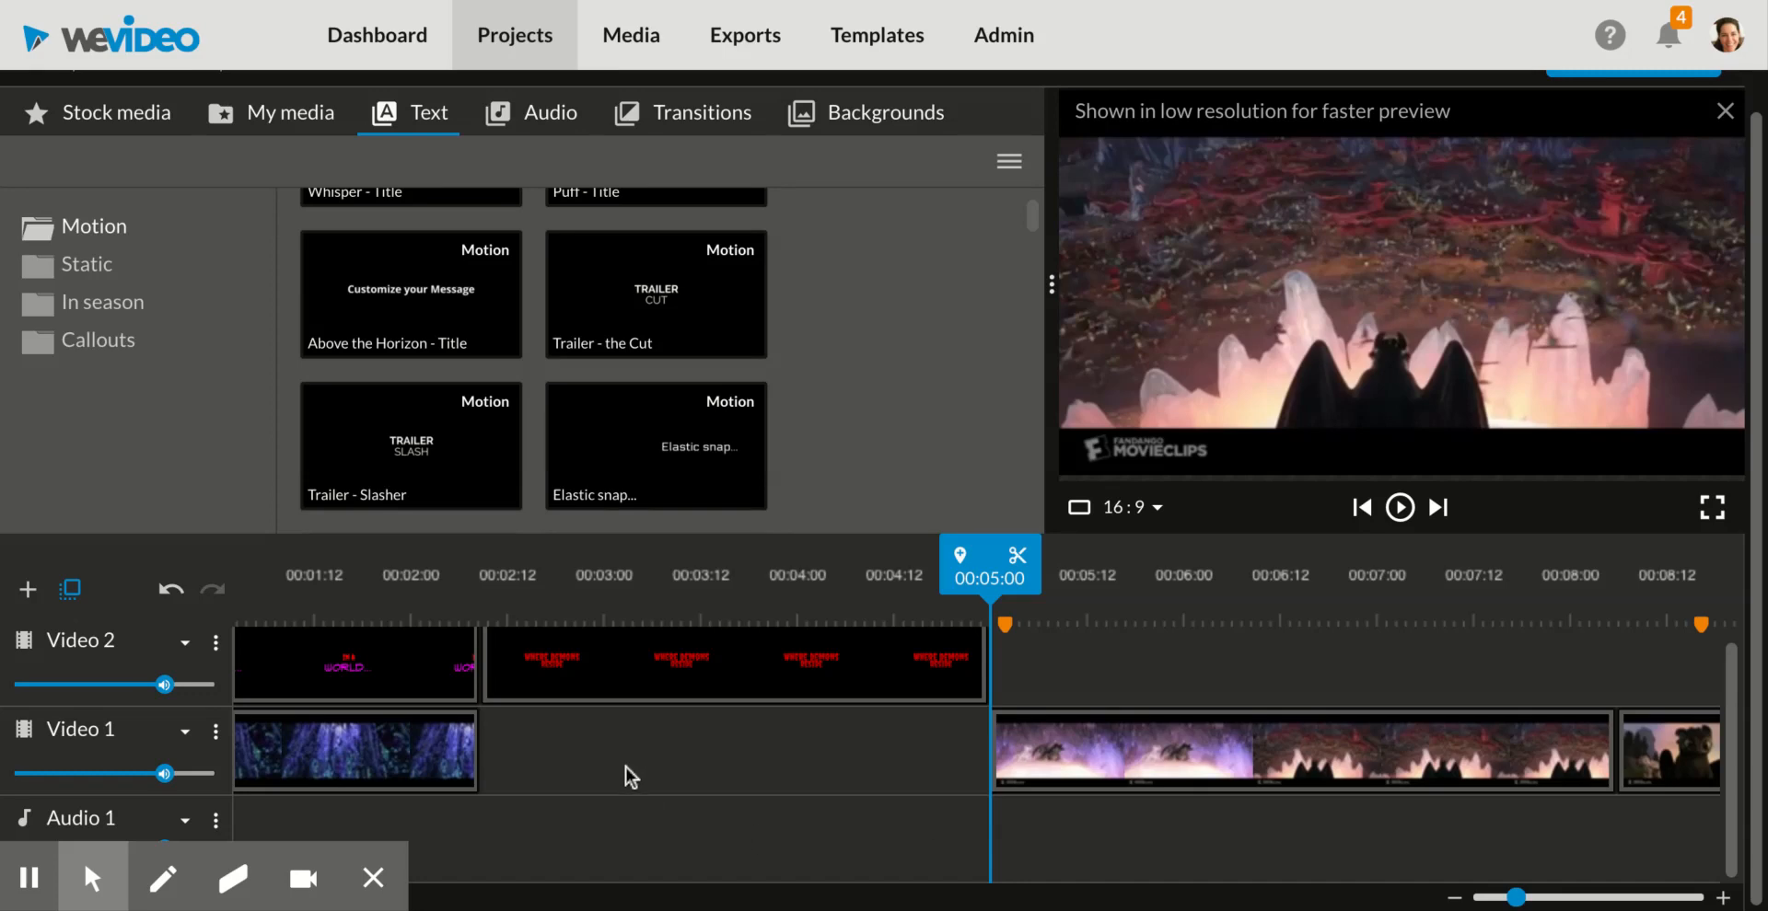
{"action": "scroll", "coordinate": [626, 766], "scroll_direction": "left", "scroll_amount": 2}
{"action": "scroll", "coordinate": [627, 766], "scroll_direction": "up", "scroll_amount": 1}
{"action": "scroll", "coordinate": [626, 766], "scroll_direction": "up", "scroll_amount": 1}
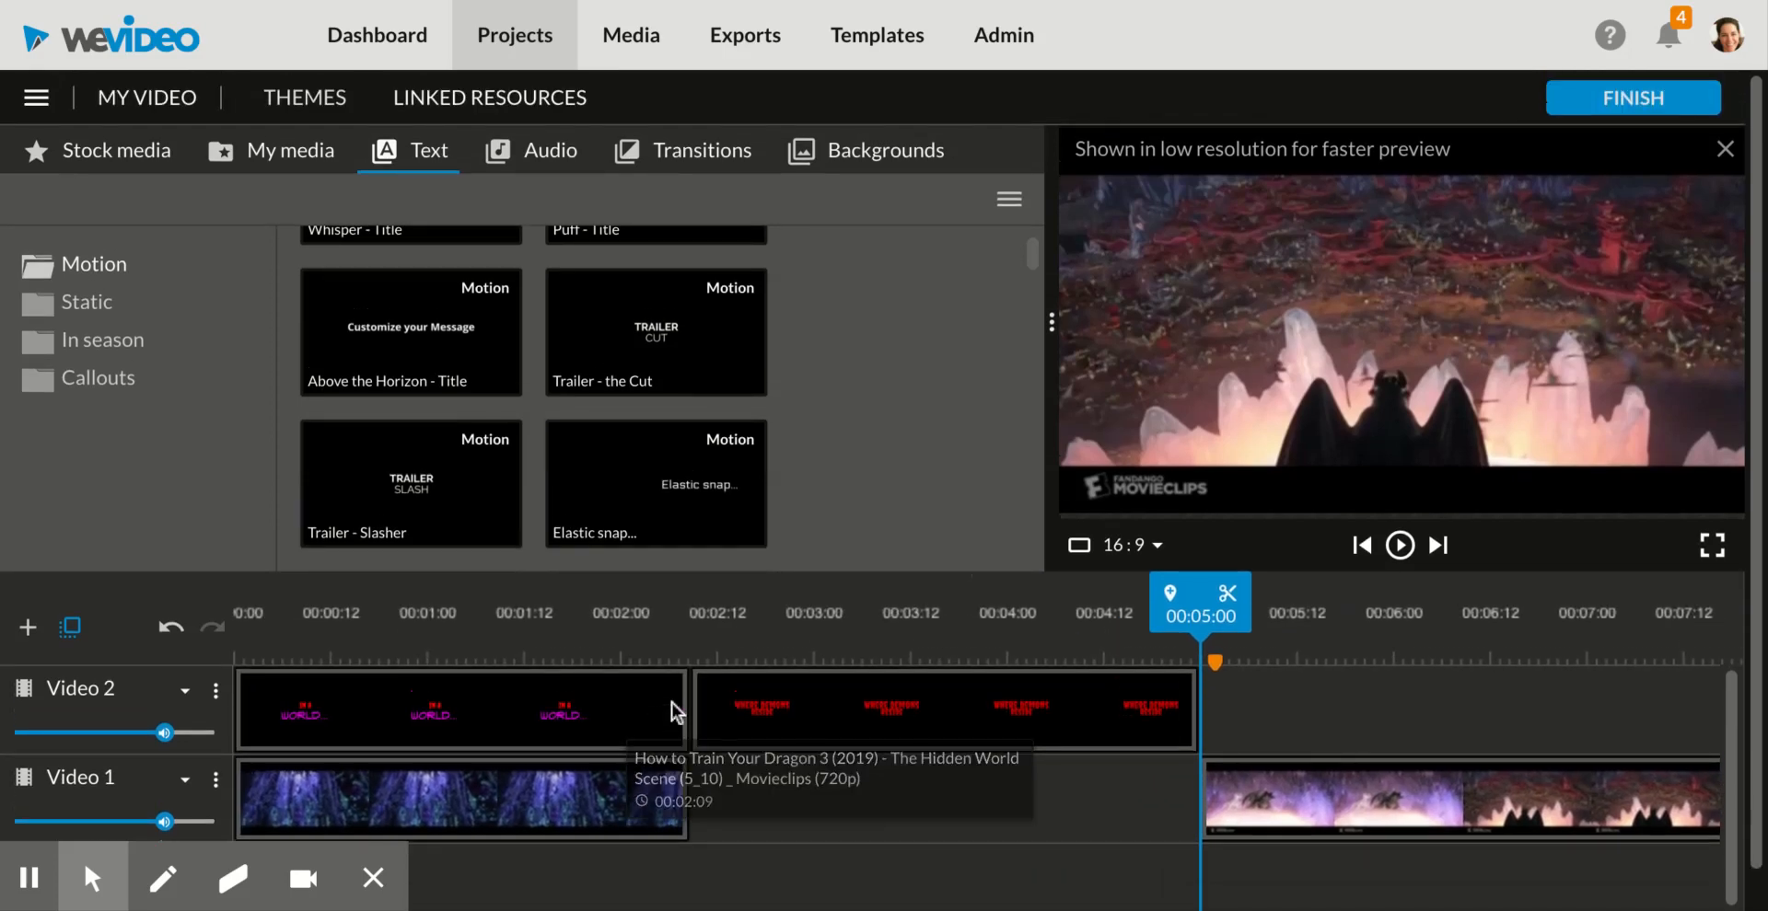
{"action": "left_click", "coordinate": [688, 709]}
{"action": "left_click_drag", "start_coordinate": [691, 711], "coordinate": [696, 710]}
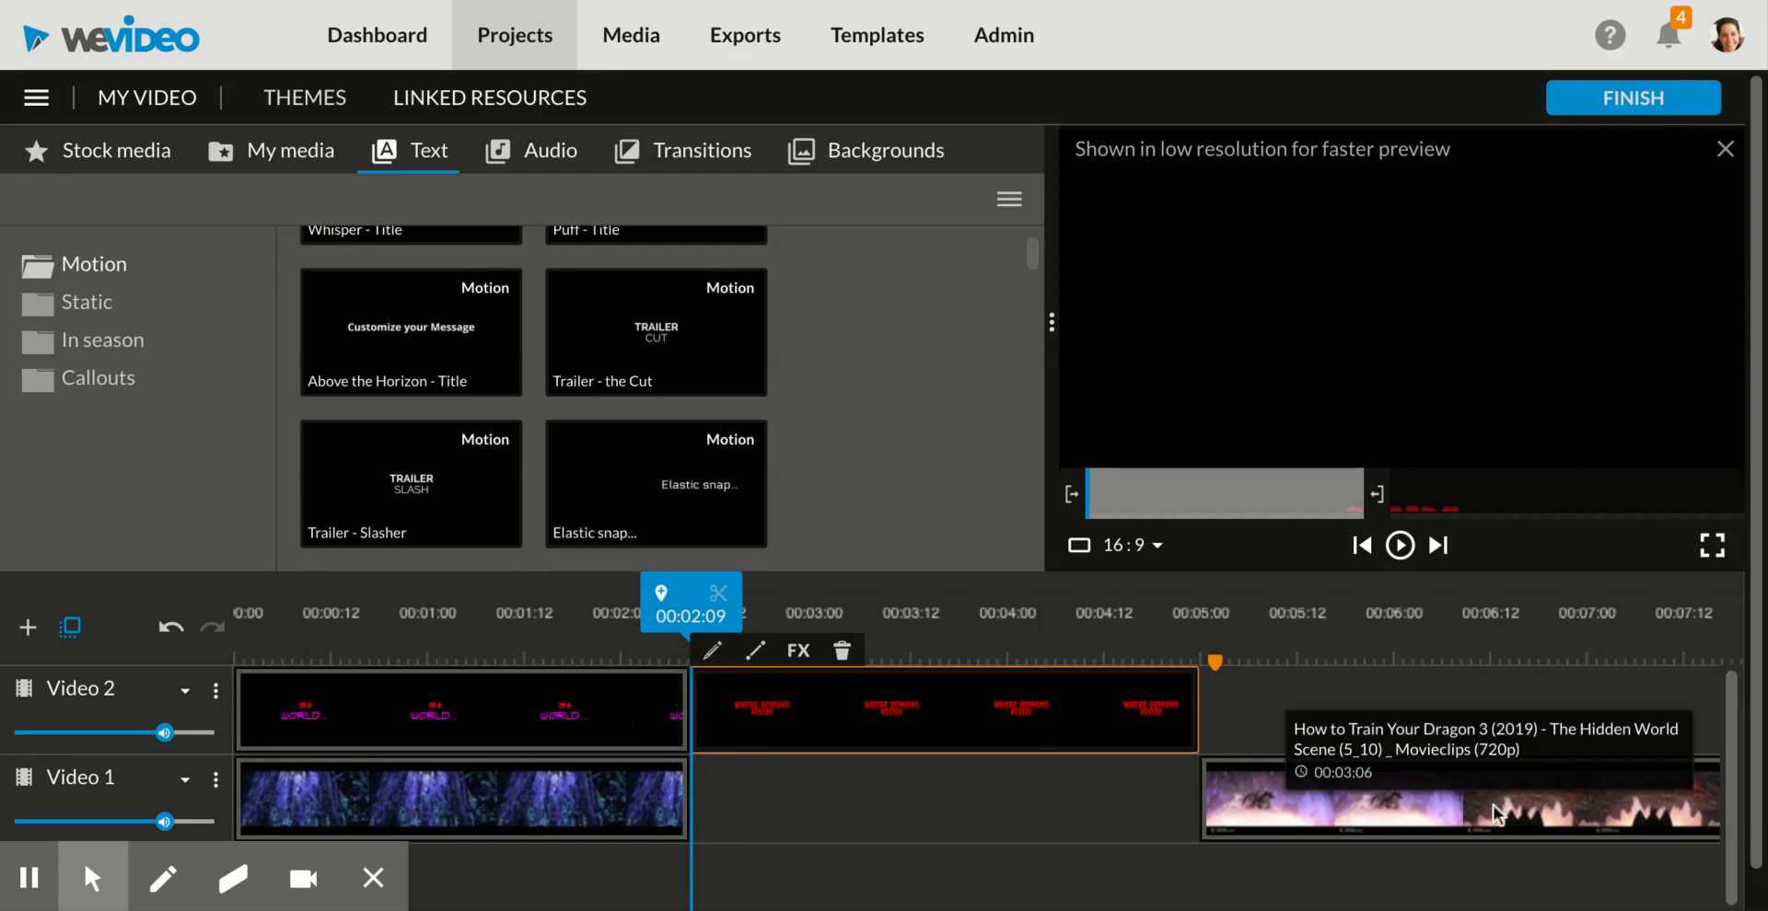
{"action": "scroll", "coordinate": [1510, 832], "scroll_direction": "down", "scroll_amount": 1}
{"action": "scroll", "coordinate": [1623, 883], "scroll_direction": "down", "scroll_amount": 1}
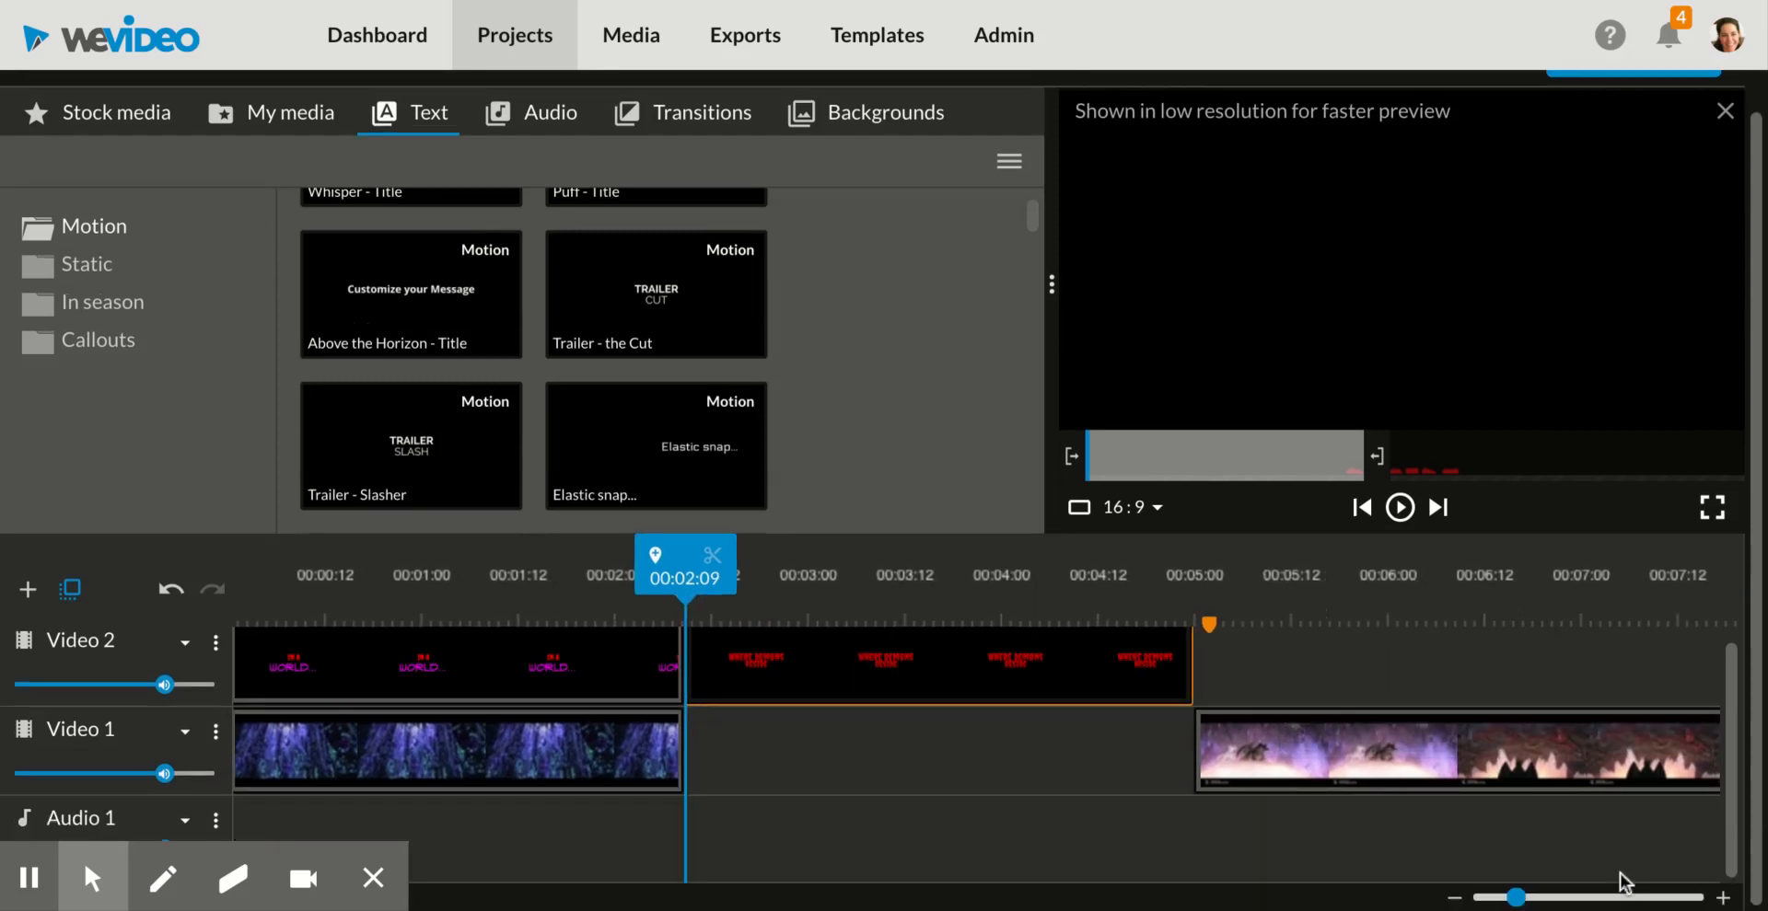
{"action": "left_click", "coordinate": [1624, 884]}
{"action": "left_click_drag", "start_coordinate": [1517, 897], "coordinate": [1486, 897]}
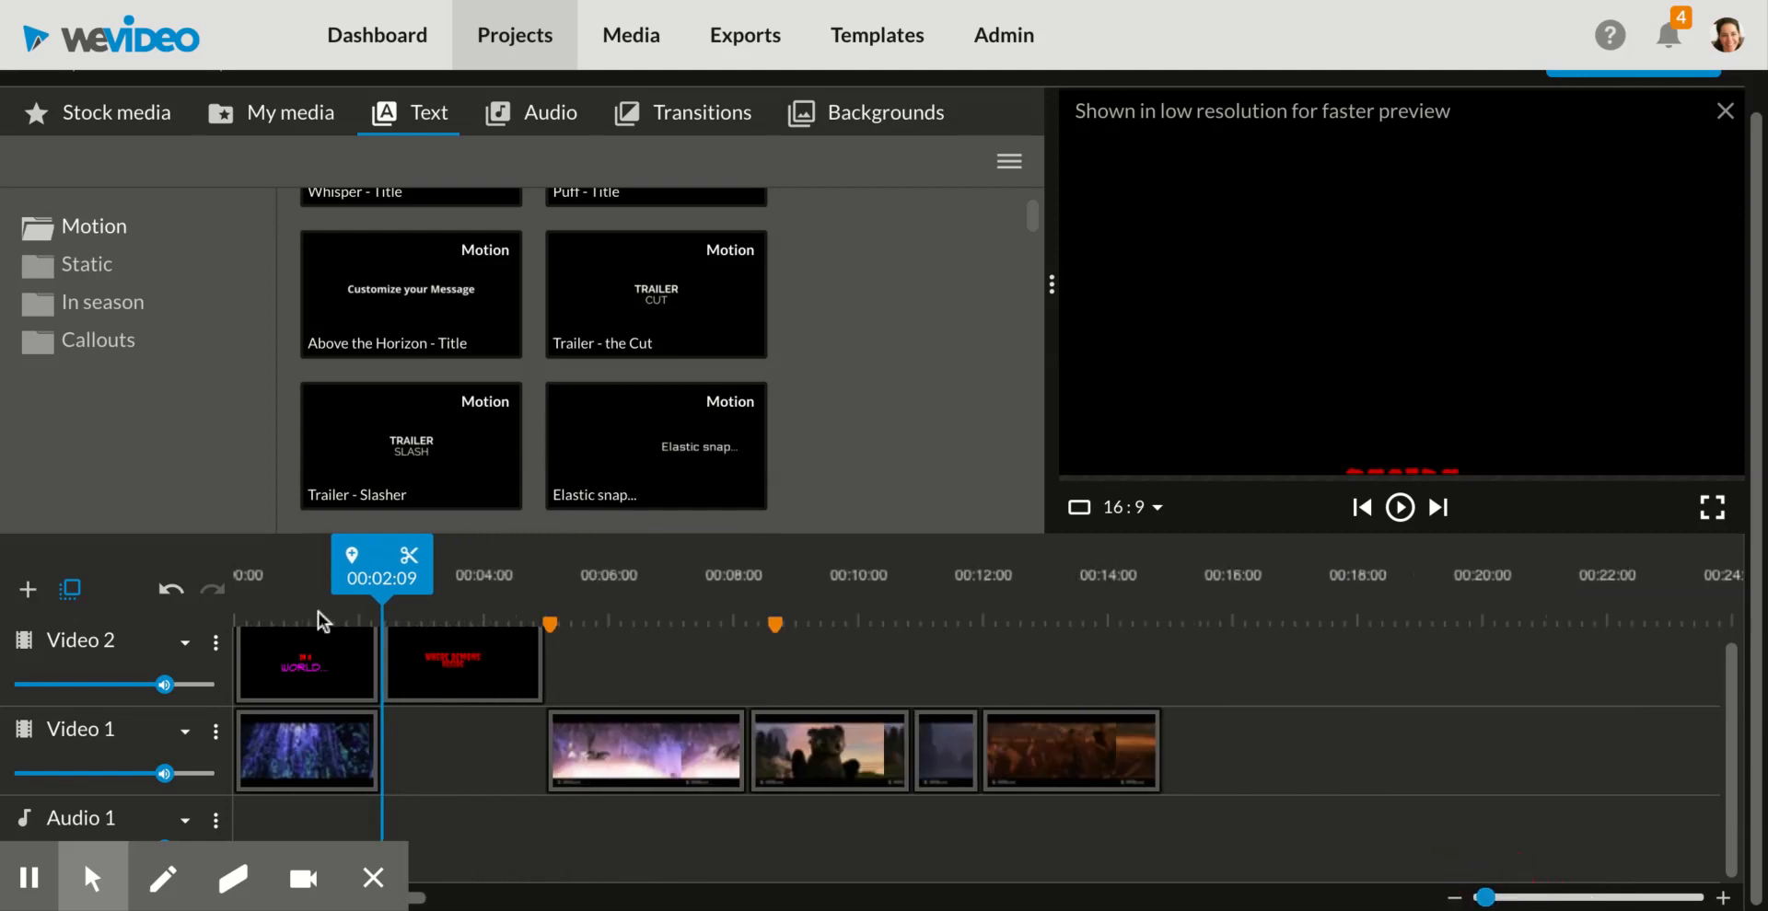
Step: Play the trailer from 00:00:00 to review both titles and the clips after them
{"action": "left_click_drag", "start_coordinate": [383, 566], "coordinate": [210, 566]}
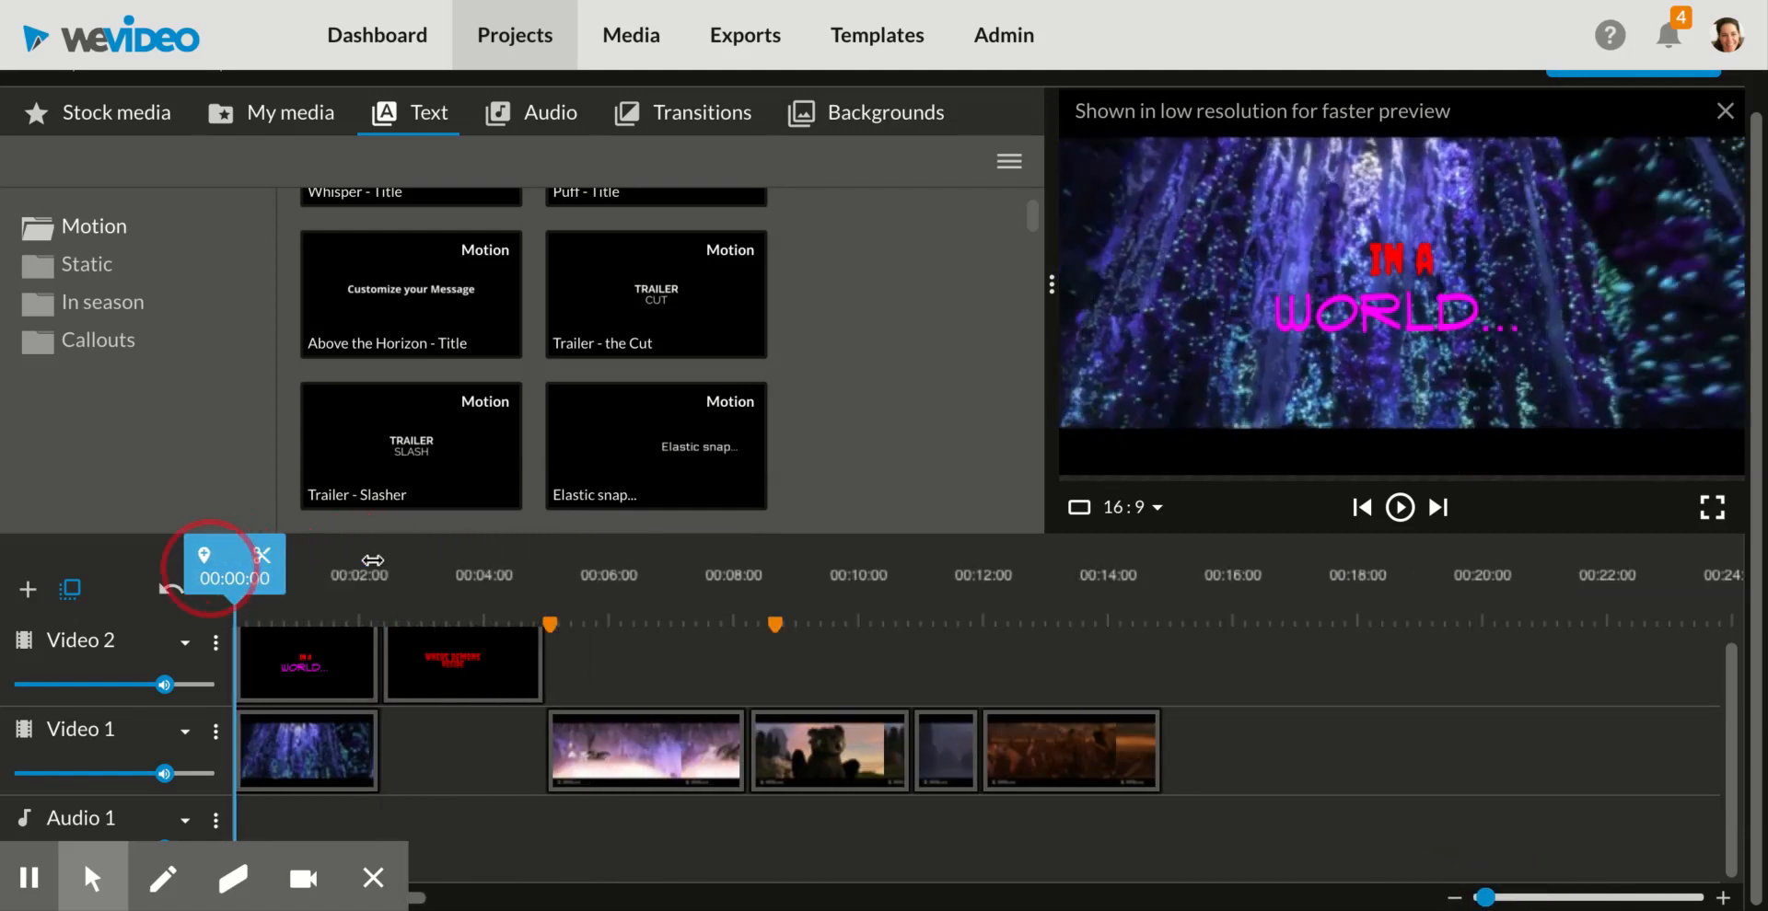
{"action": "key", "text": "space"}
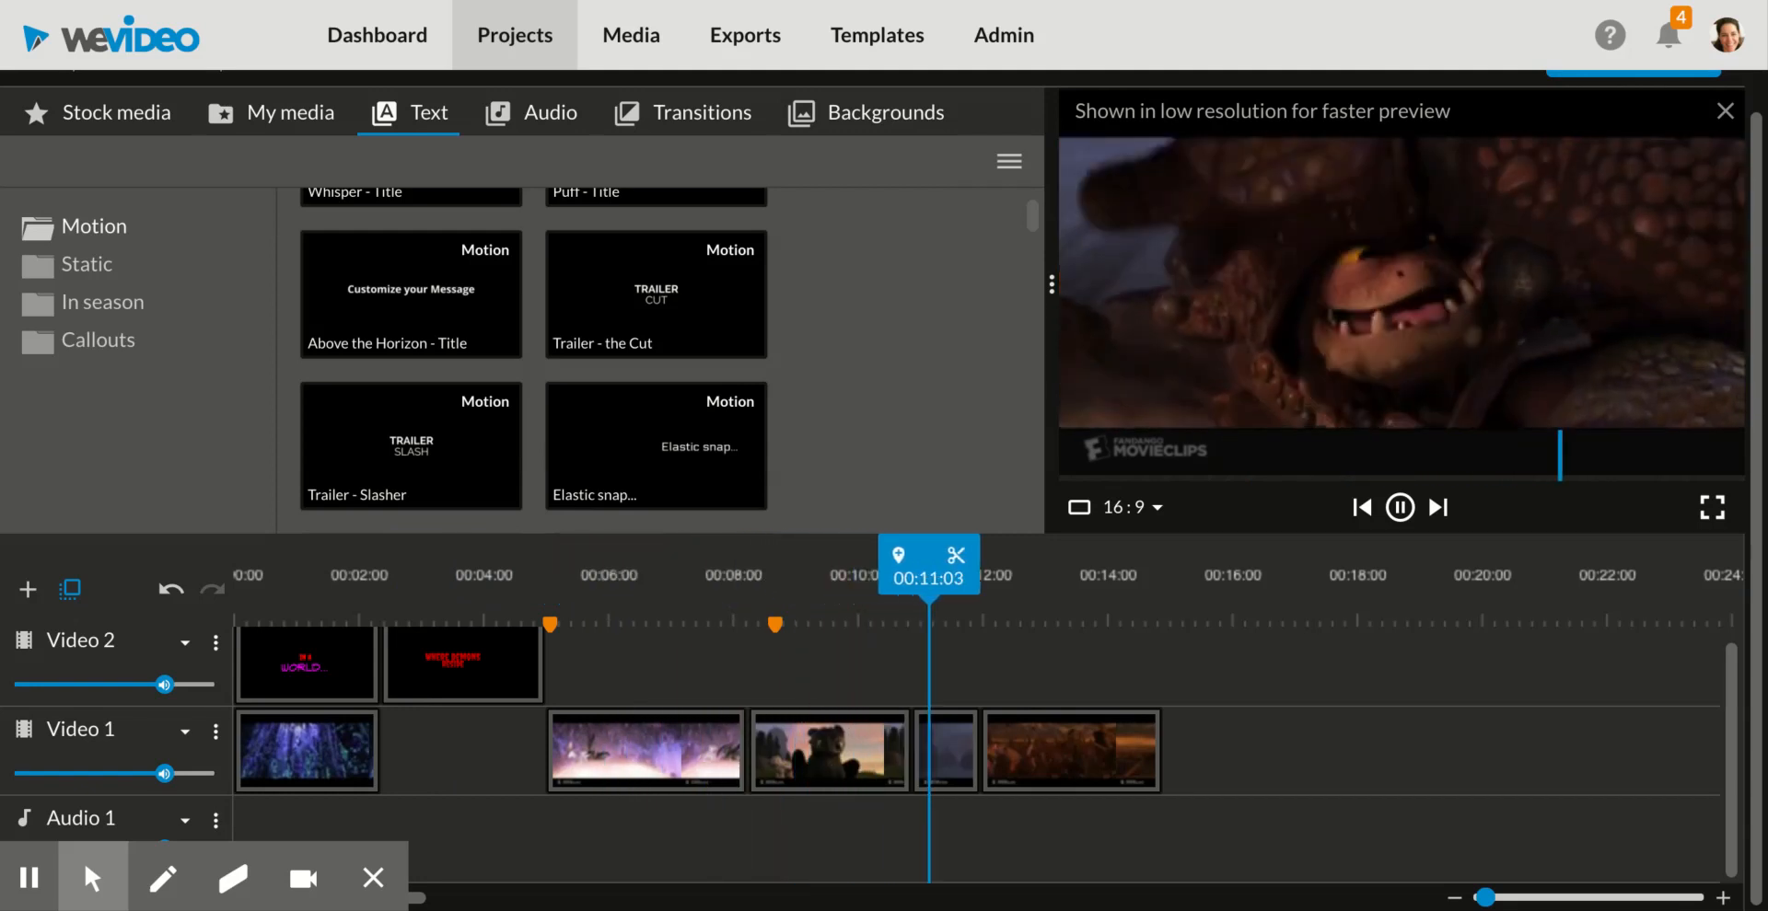
{"action": "key", "text": "space"}
Step: Move the last Video 1 clip later so that it starts at 00:14:03
{"action": "scroll", "coordinate": [976, 718], "scroll_direction": "right", "scroll_amount": 1}
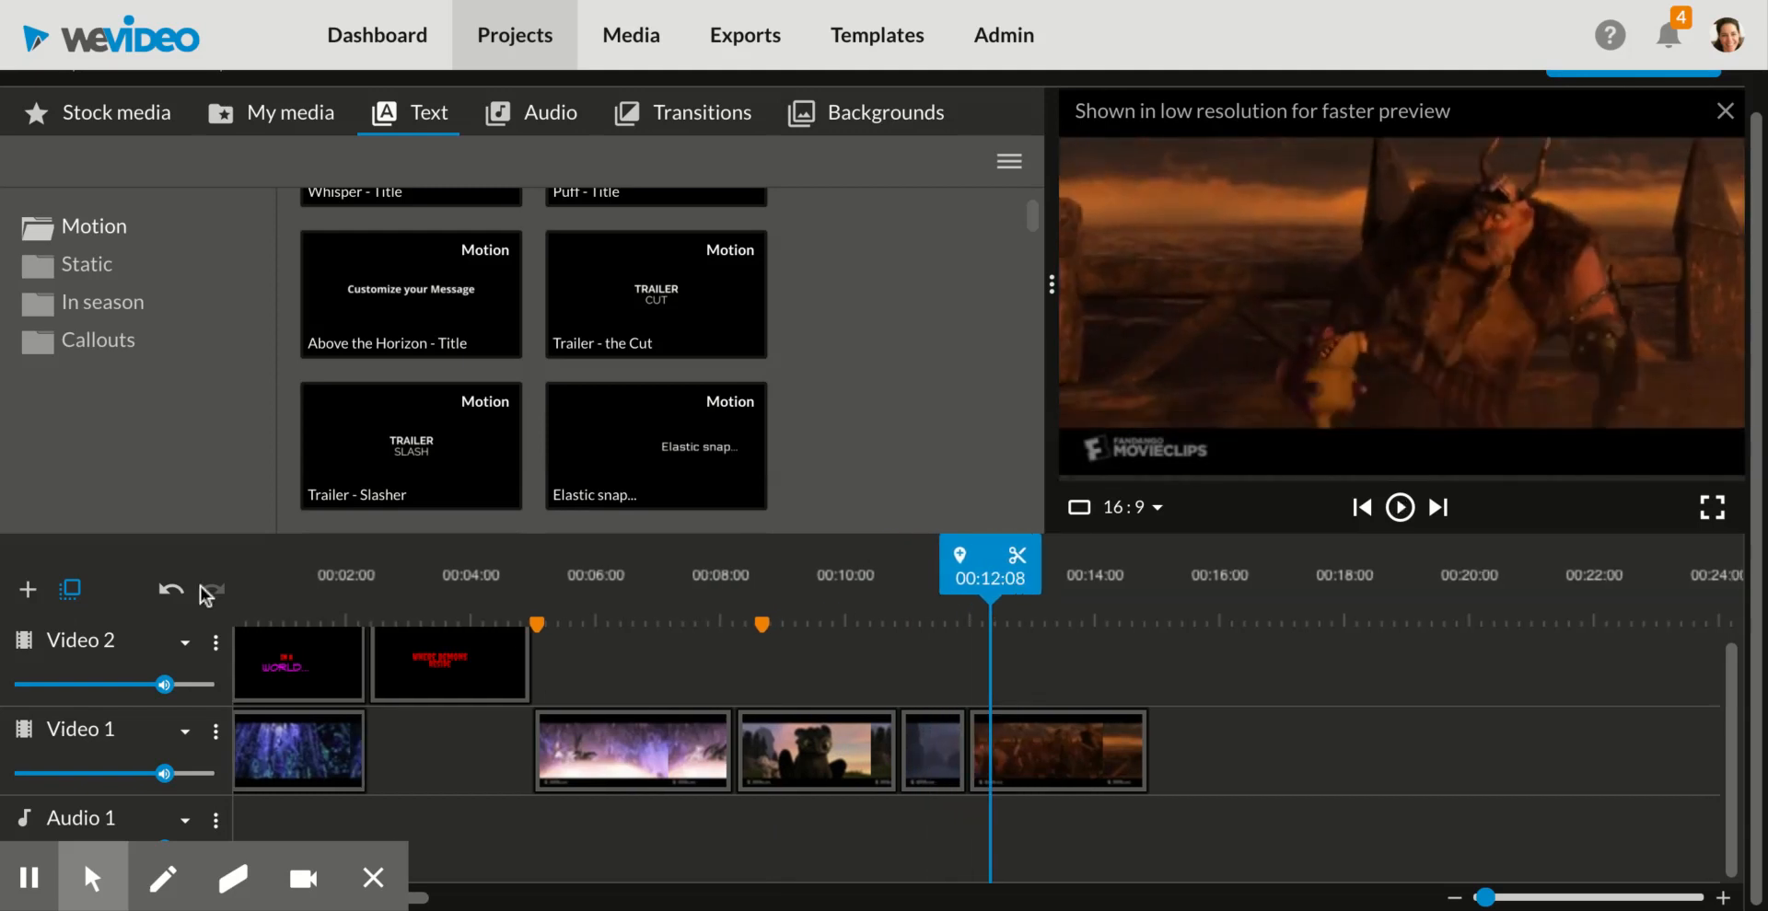
{"action": "scroll", "coordinate": [619, 396], "scroll_direction": "down", "scroll_amount": 1}
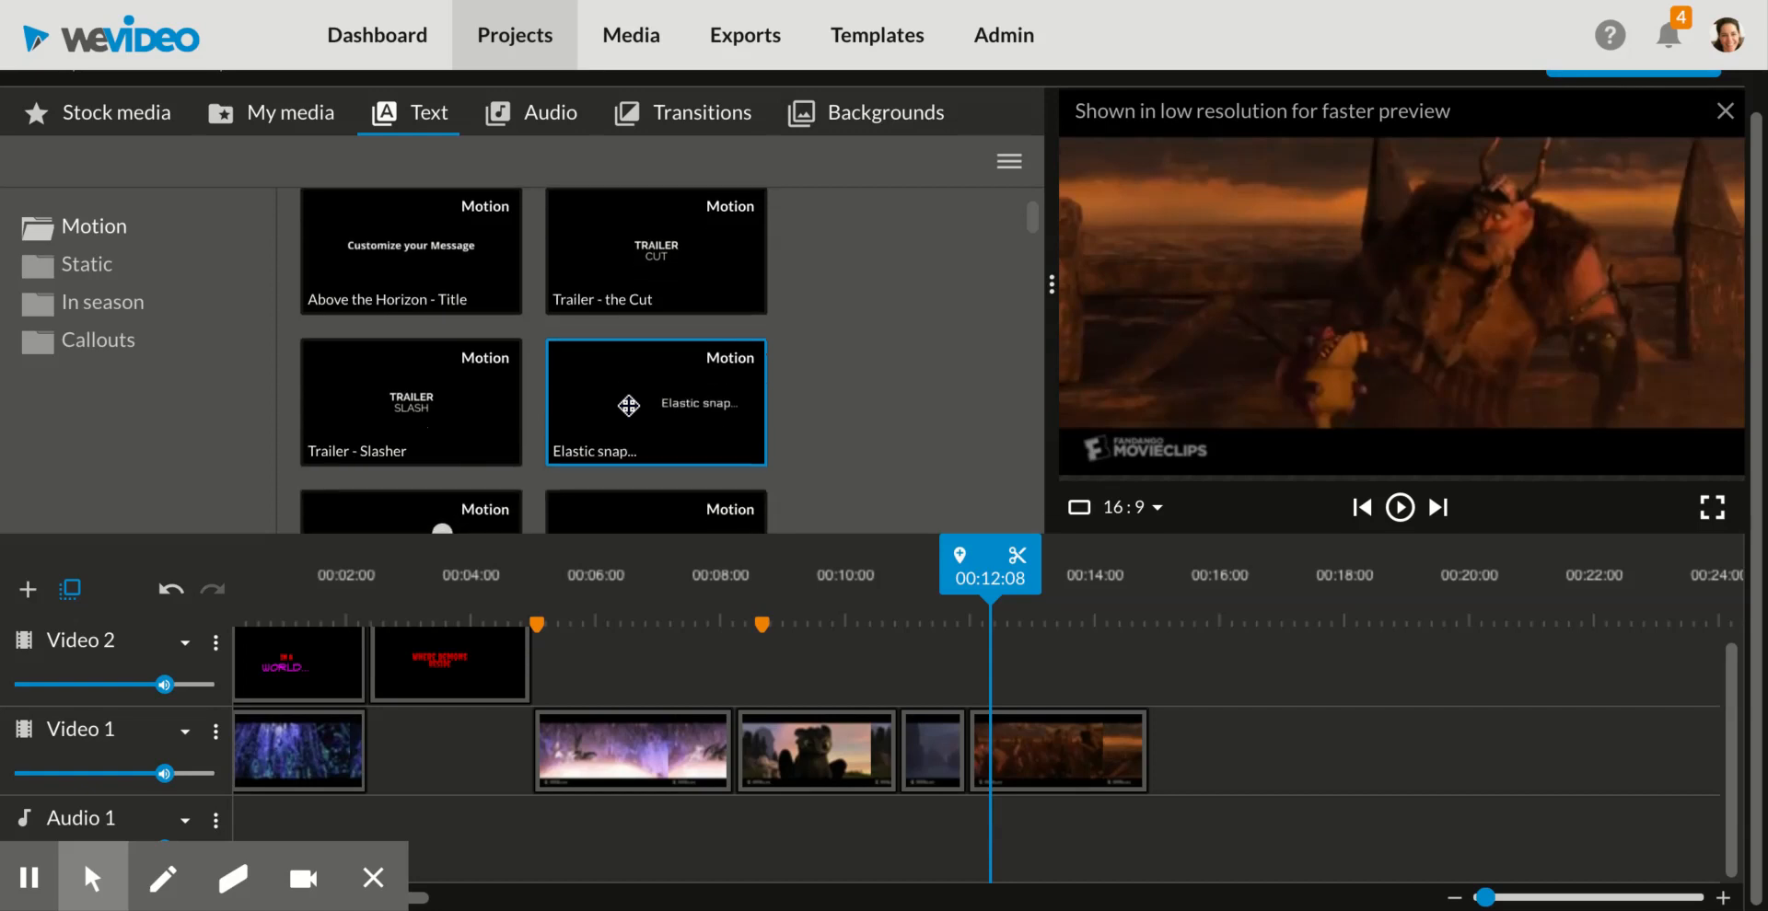
{"action": "left_click_drag", "start_coordinate": [1014, 754], "coordinate": [1155, 759]}
Step: Add the Badda Boom motion title to Video 2 at 00:11:24 and trim its end to the start of the last clip
{"action": "left_click", "coordinate": [396, 387]}
{"action": "scroll", "coordinate": [405, 368], "scroll_direction": "down", "scroll_amount": 4}
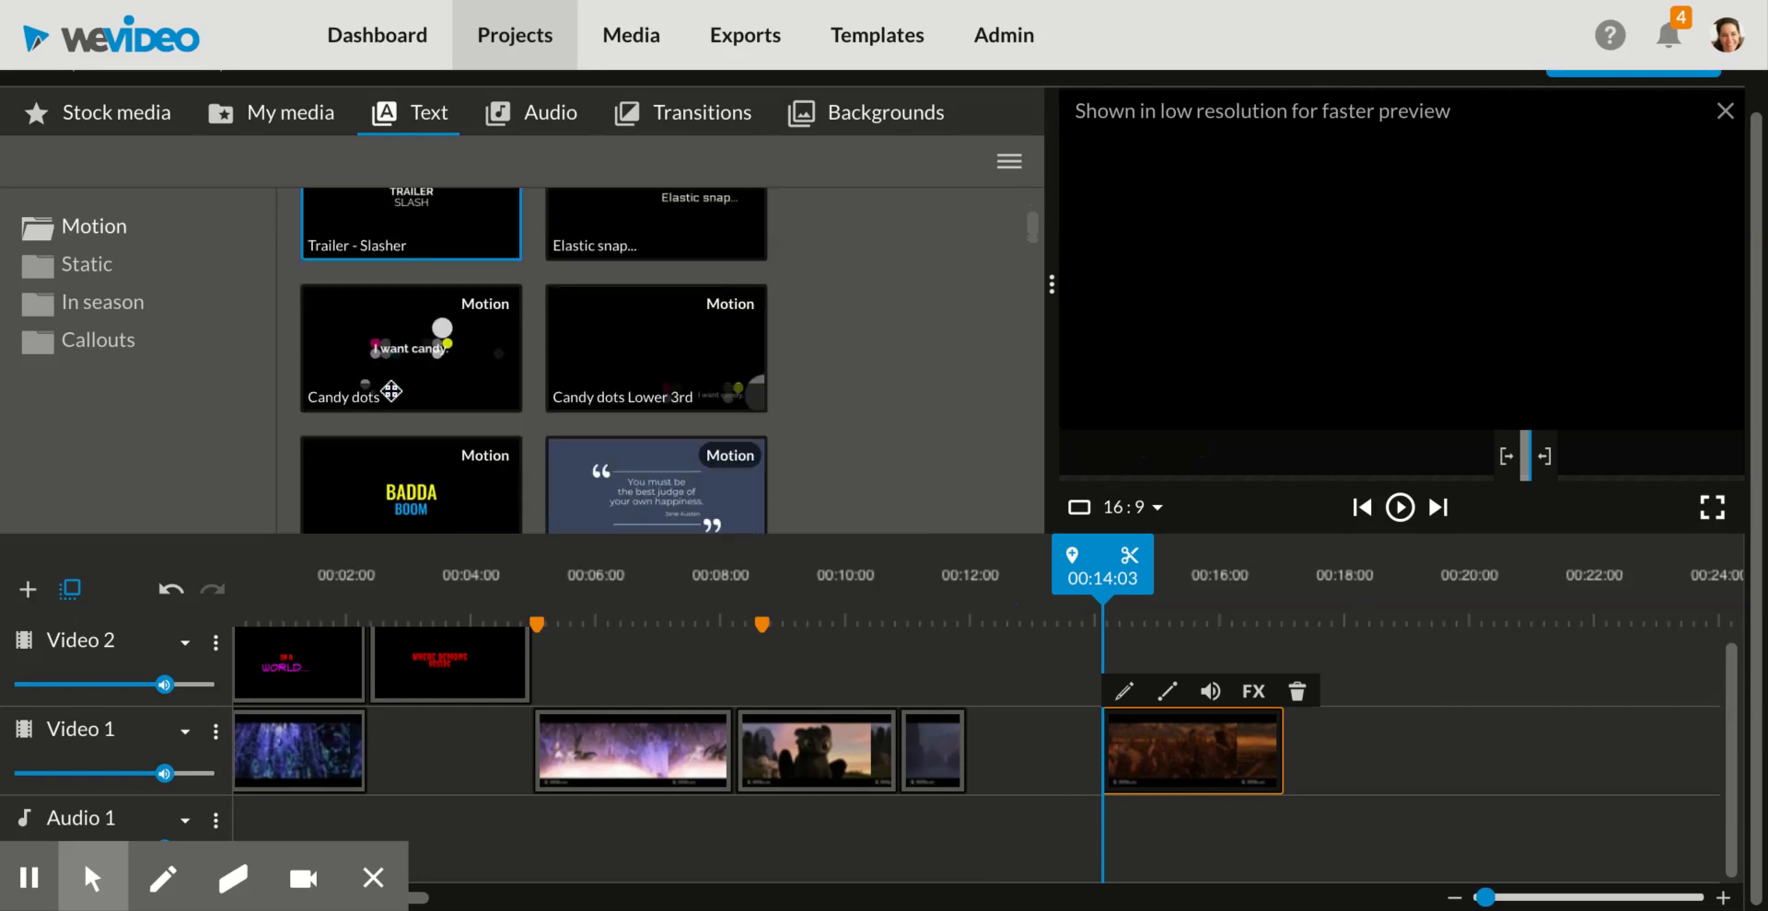
{"action": "scroll", "coordinate": [392, 391], "scroll_direction": "down", "scroll_amount": 2}
{"action": "left_click", "coordinate": [393, 352]}
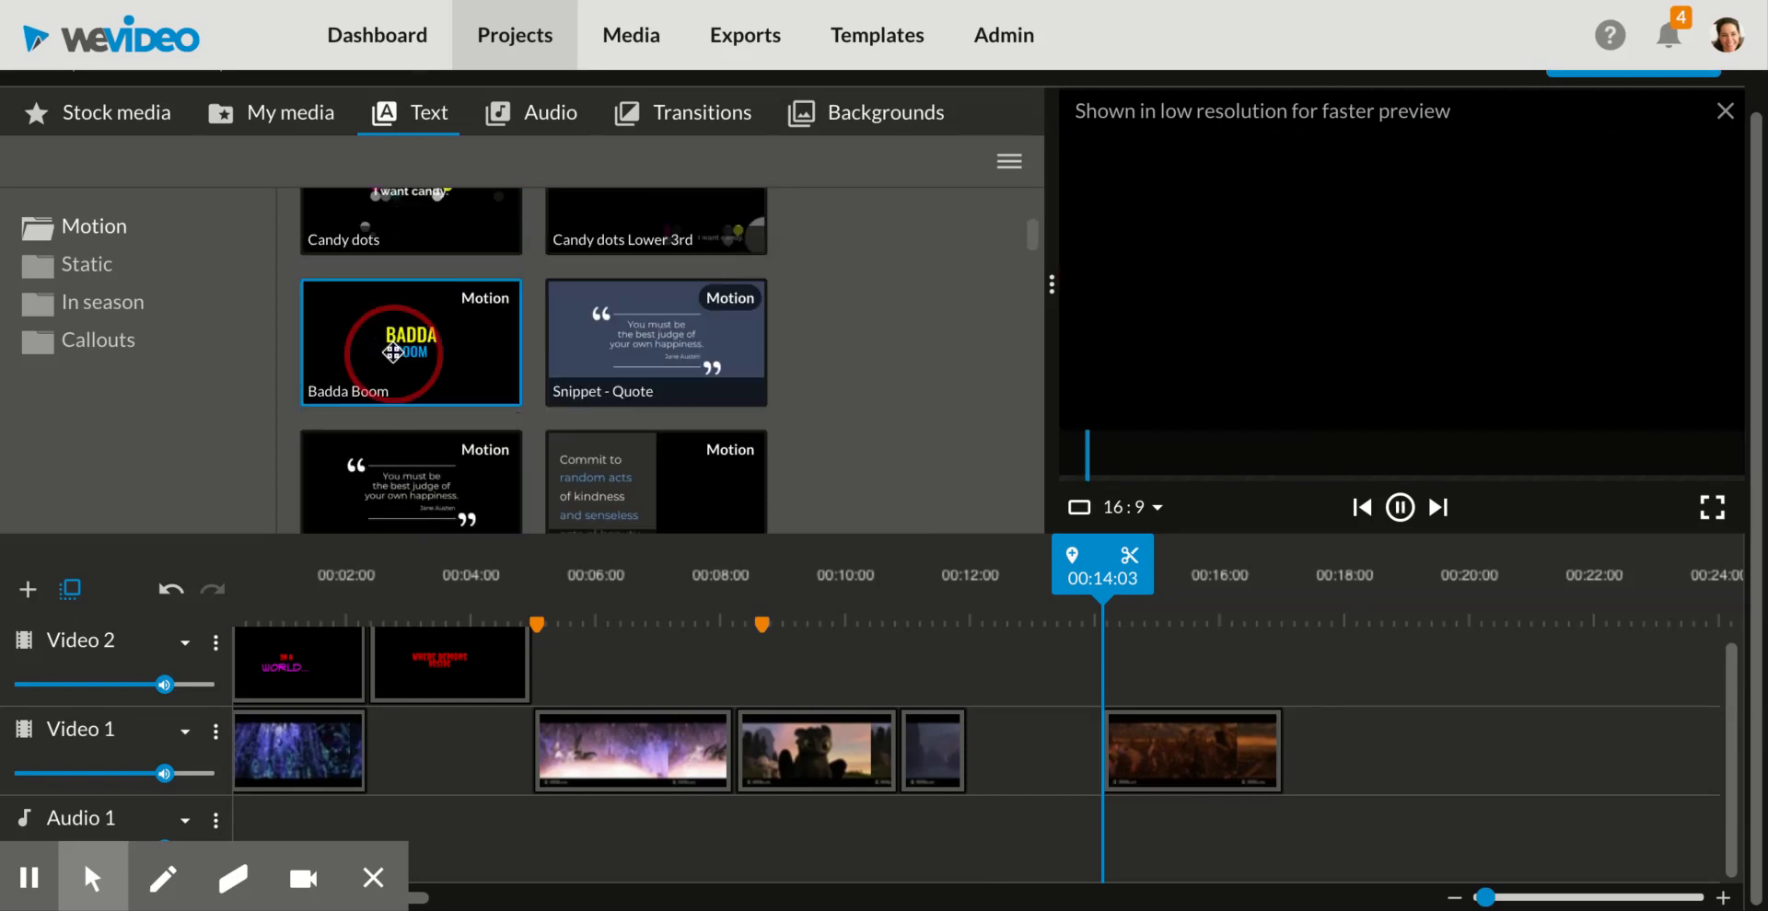
{"action": "left_click_drag", "start_coordinate": [393, 352], "coordinate": [1006, 679]}
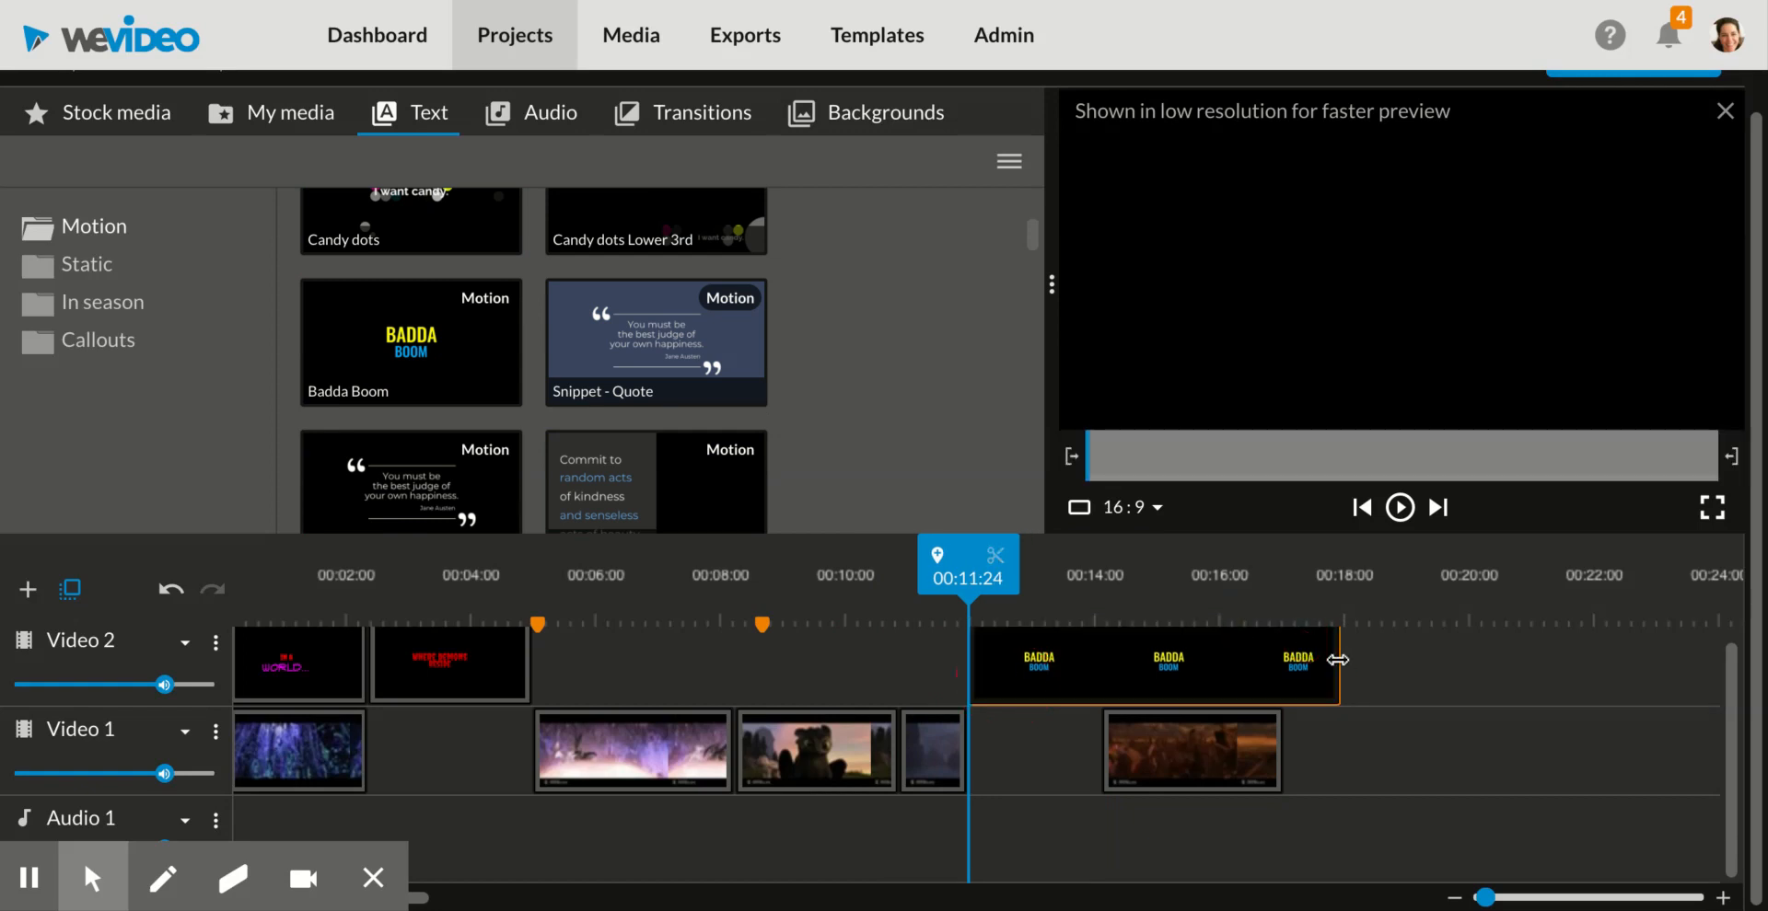
{"action": "left_click_drag", "start_coordinate": [1340, 660], "coordinate": [1103, 659]}
Step: Open the Badda Boom title for editing and replace its first line with "There is"
{"action": "left_click", "coordinate": [1027, 603]}
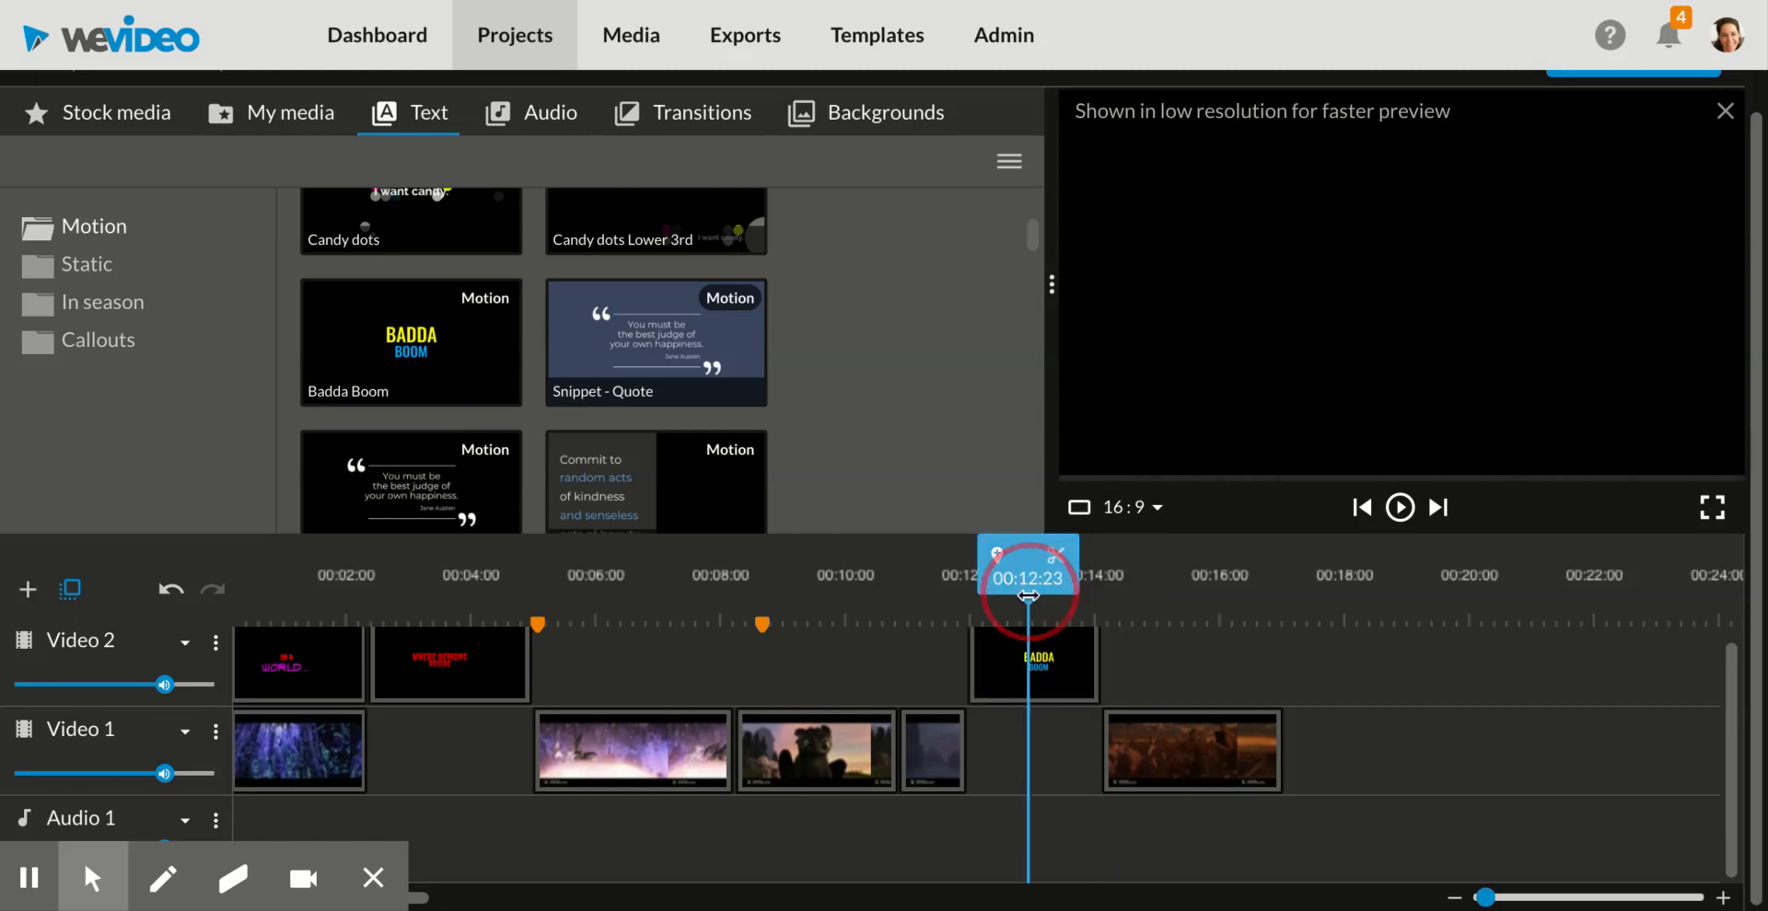
{"action": "left_click", "coordinate": [1039, 679]}
{"action": "double_click", "coordinate": [1038, 680]}
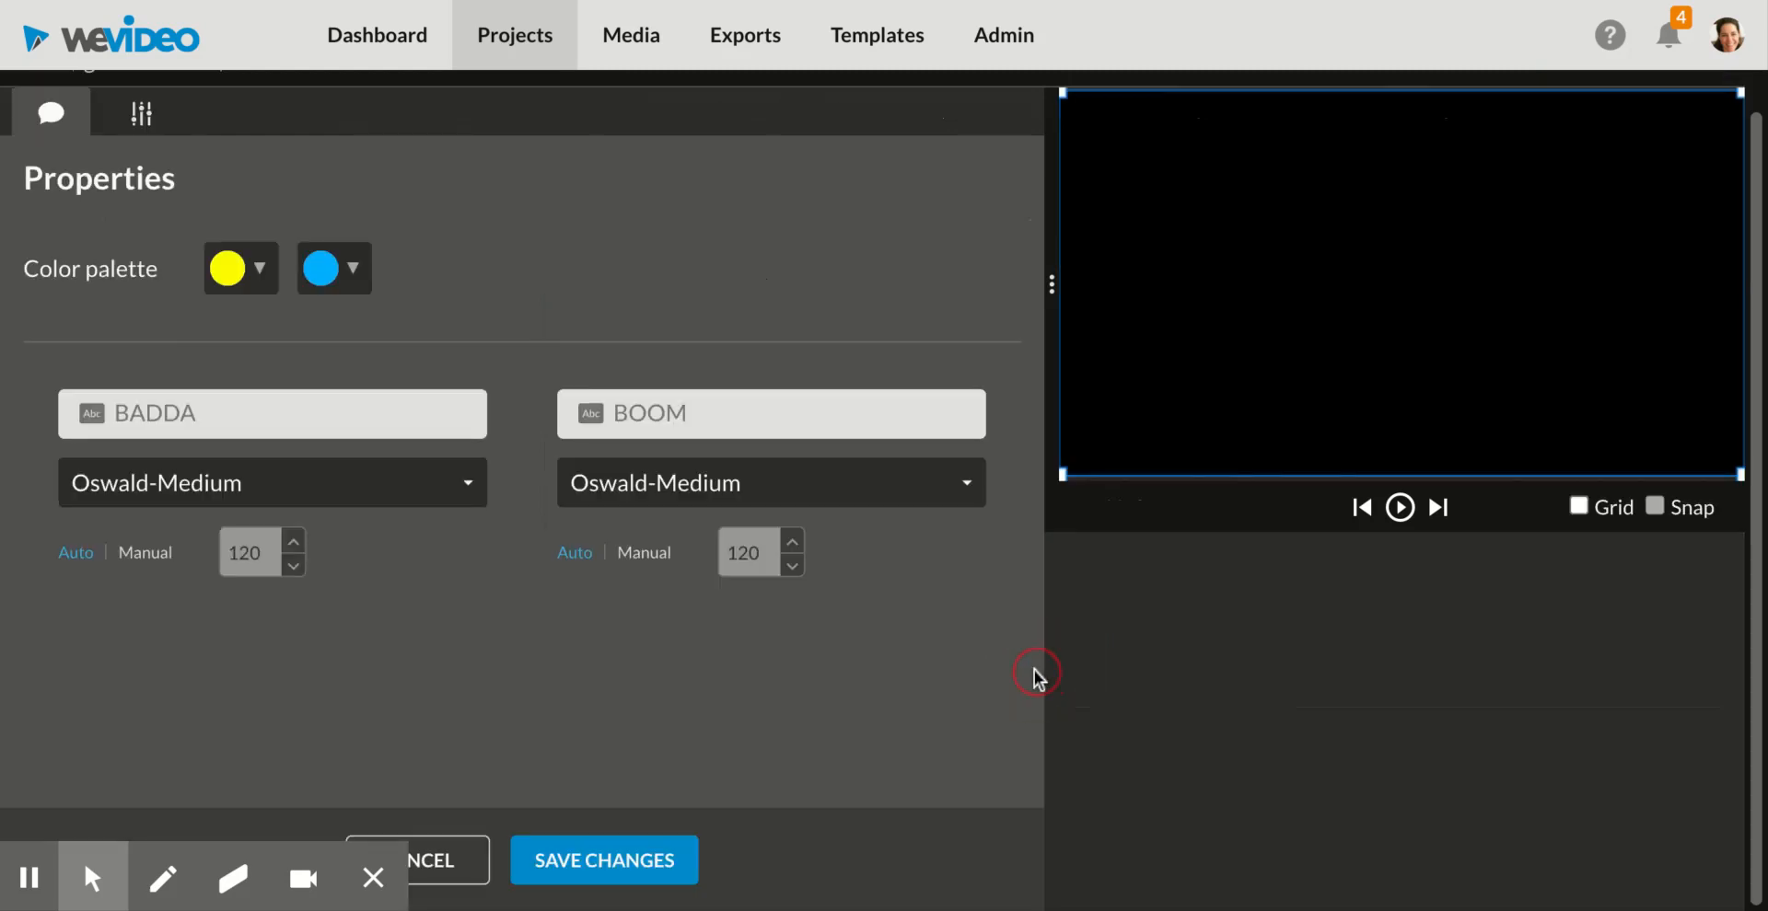
{"action": "double_click", "coordinate": [293, 424]}
{"action": "key", "text": "BackSpace"}
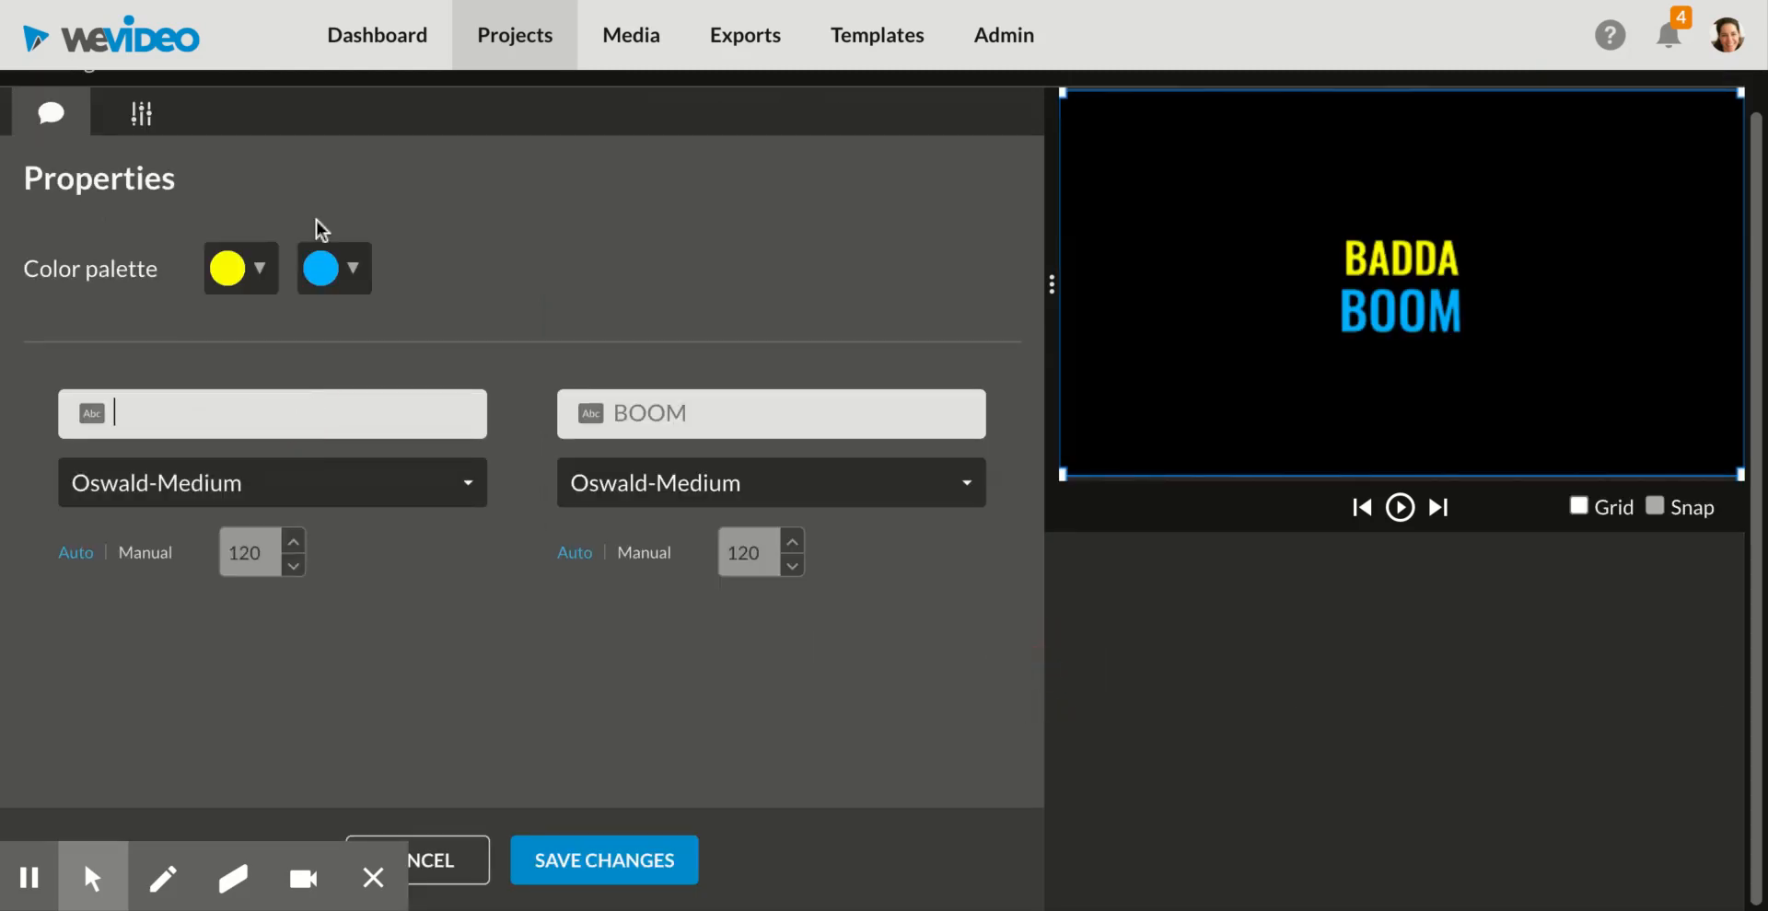
{"action": "type", "text": "There is"}
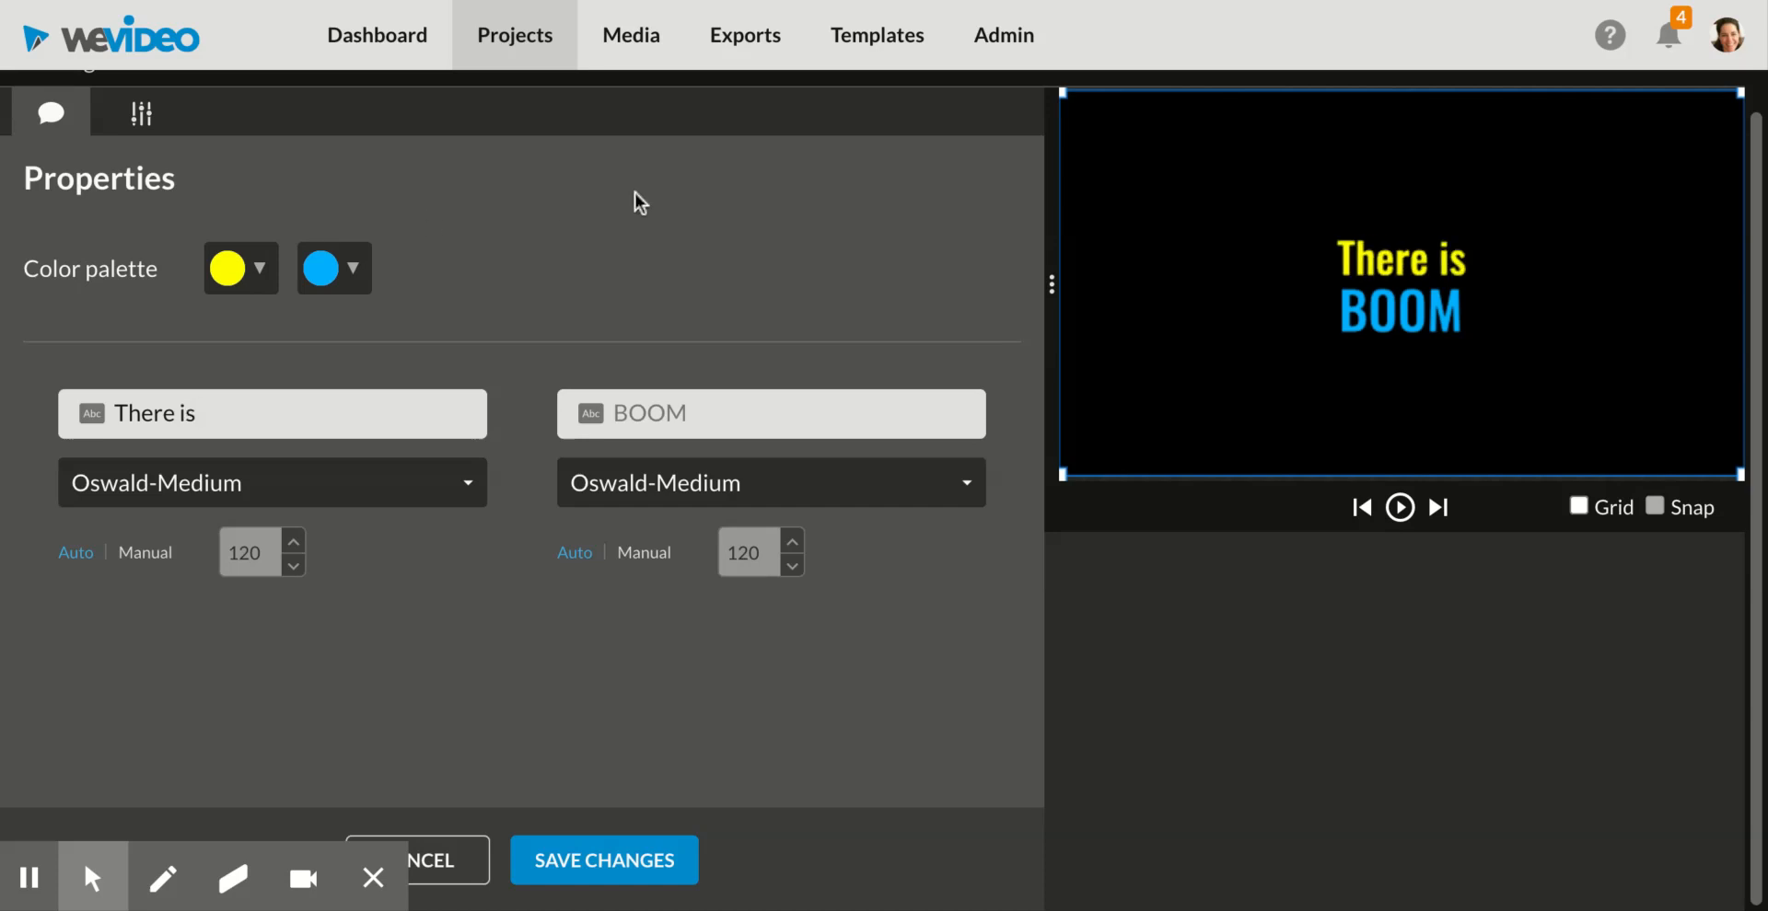
Step: Replace the title's second line, BOOM, with "new hope"
{"action": "double_click", "coordinate": [700, 414]}
{"action": "key", "text": "BackSpace"}
{"action": "type", "text": "ni"}
{"action": "key", "text": "BackSpace"}
{"action": "type", "text": "ew hope"}
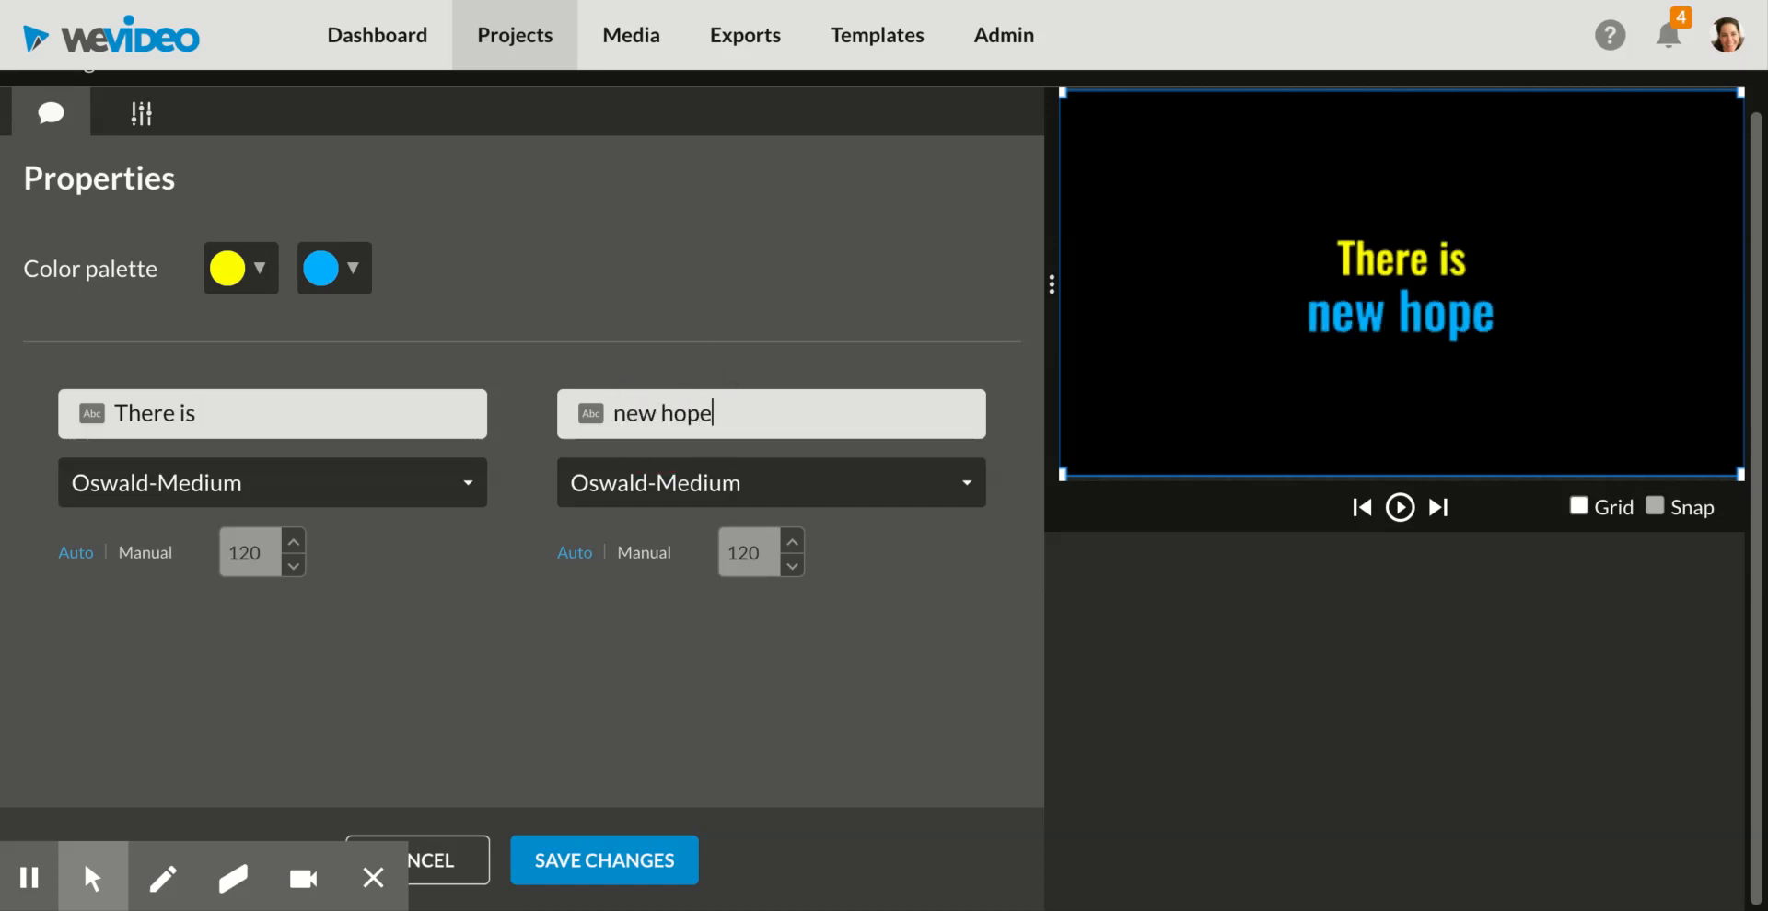
Step: Recolor the title's first line, "There is", white and its second line, "new hope", magenta
{"action": "left_click", "coordinate": [257, 277]}
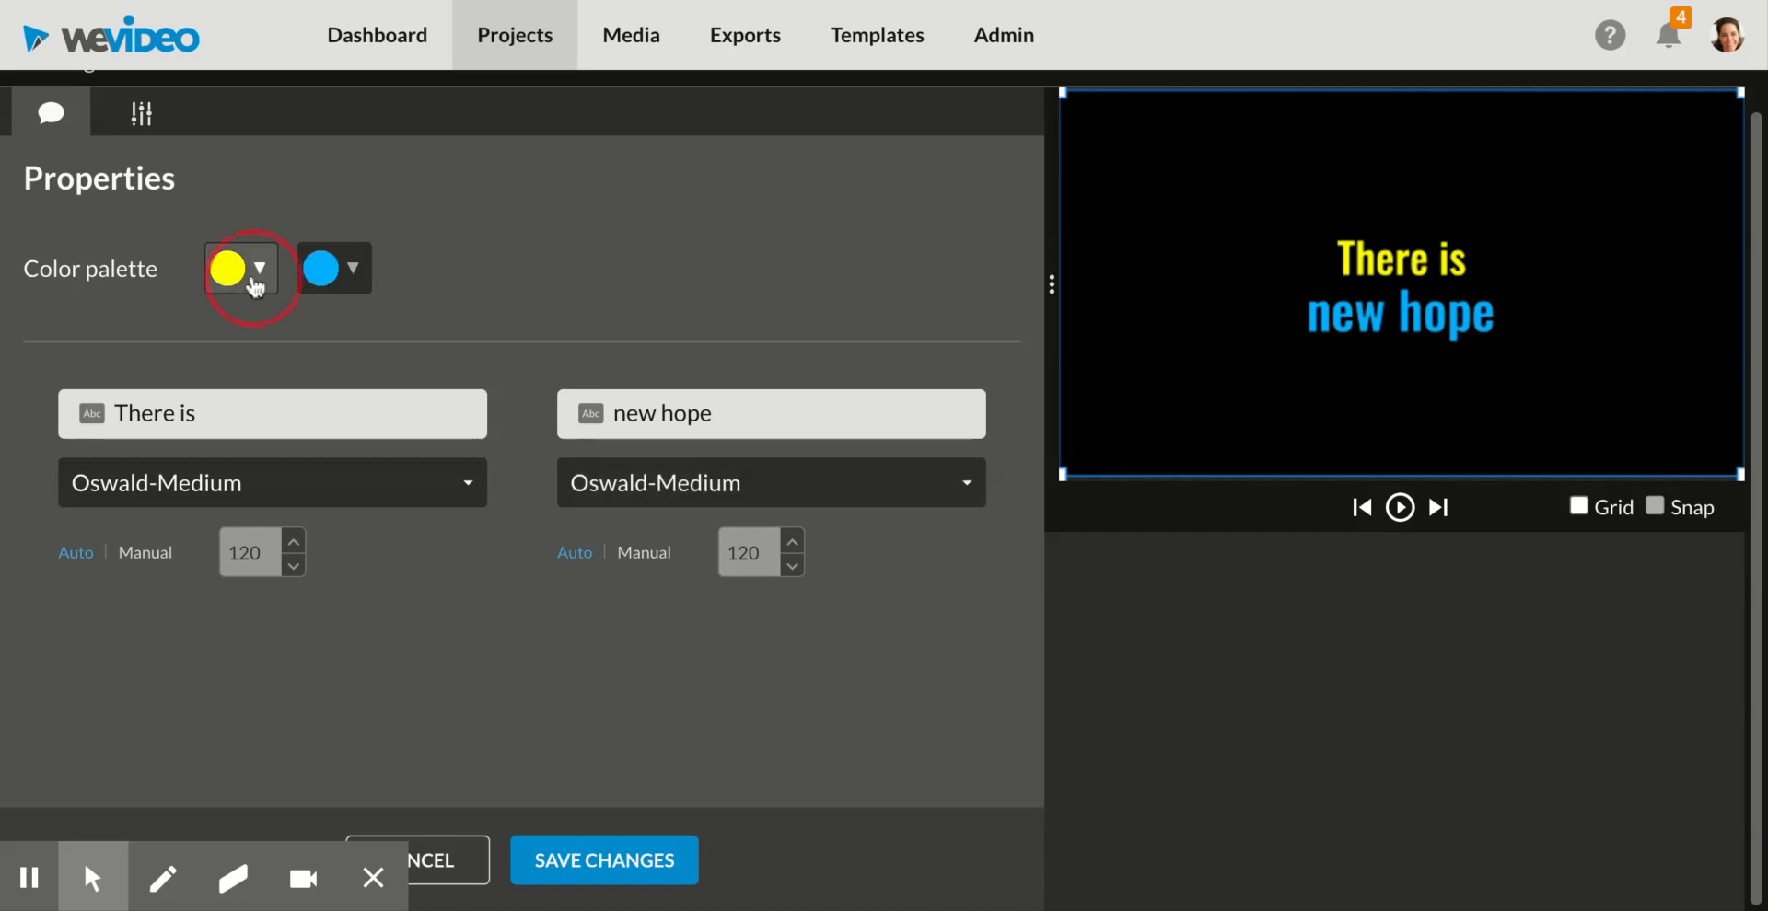
{"action": "left_click", "coordinate": [466, 317]}
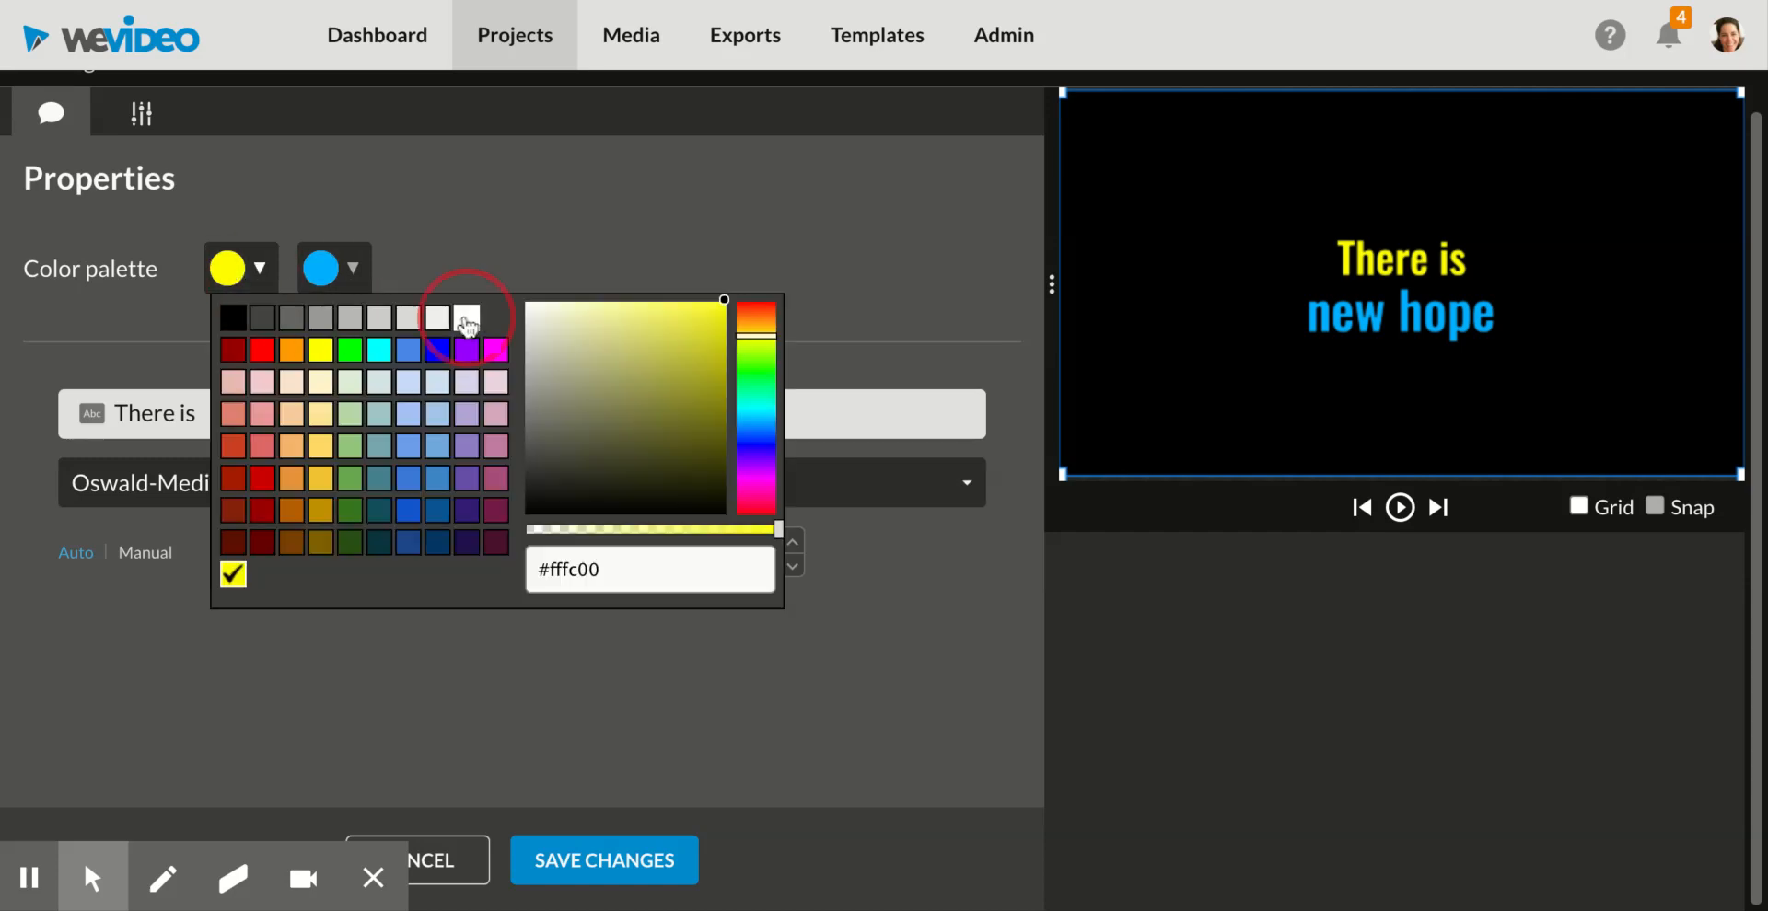
{"action": "left_click", "coordinate": [322, 276]}
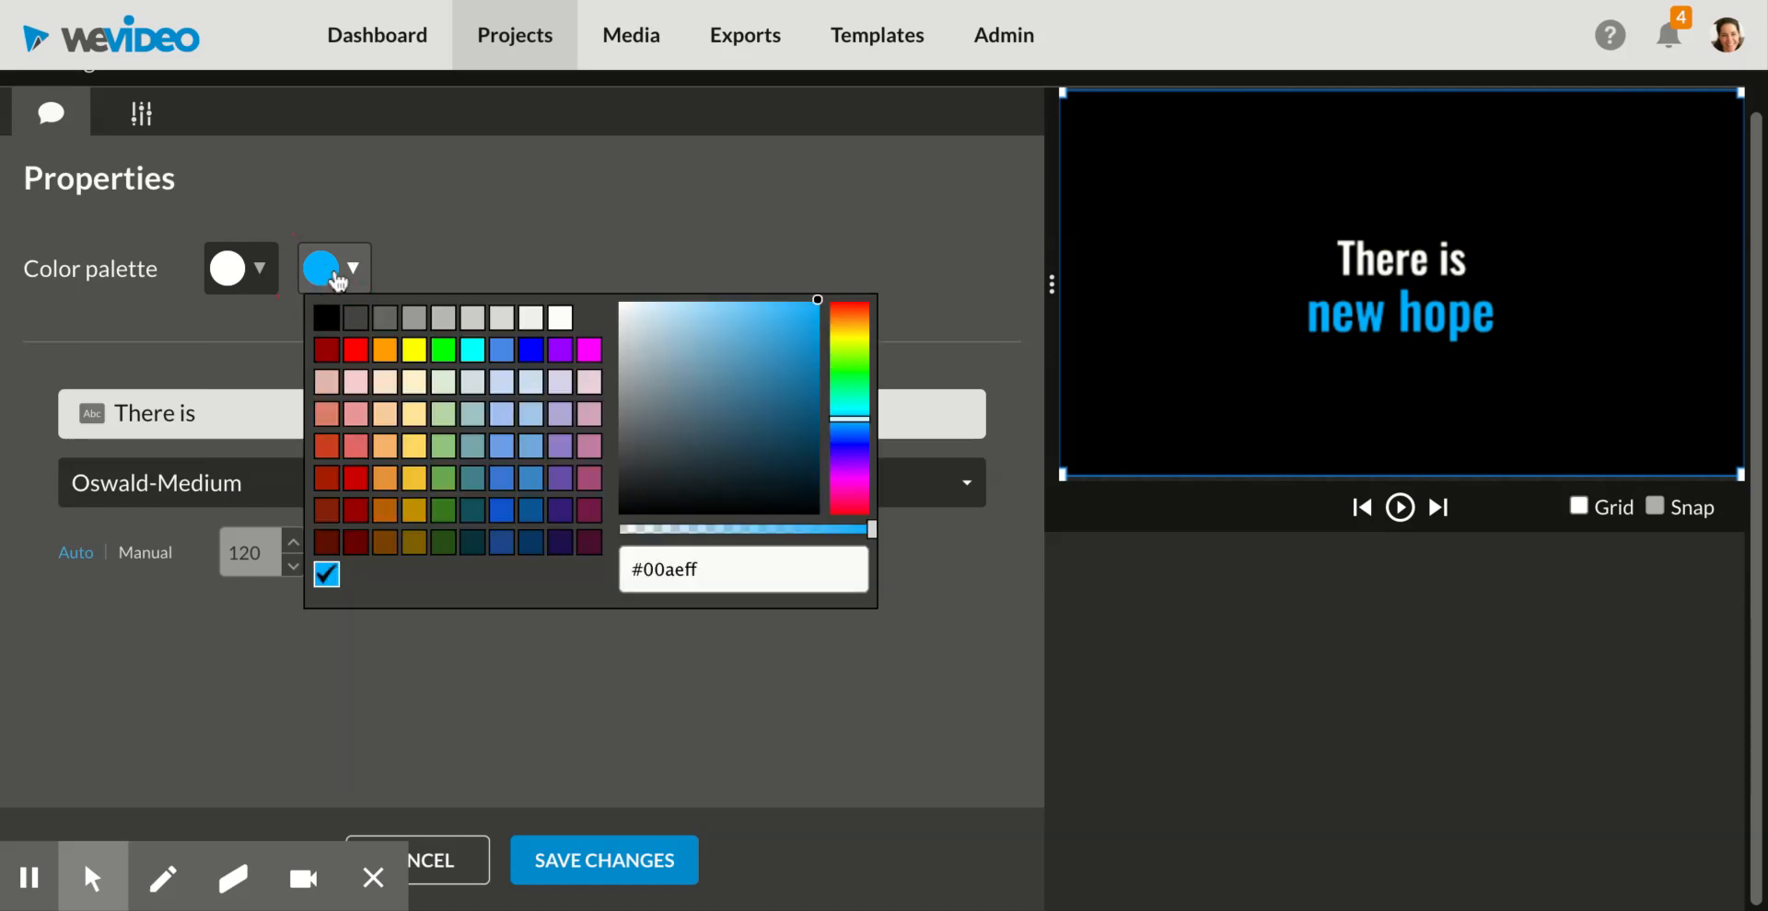
{"action": "left_click", "coordinate": [589, 350]}
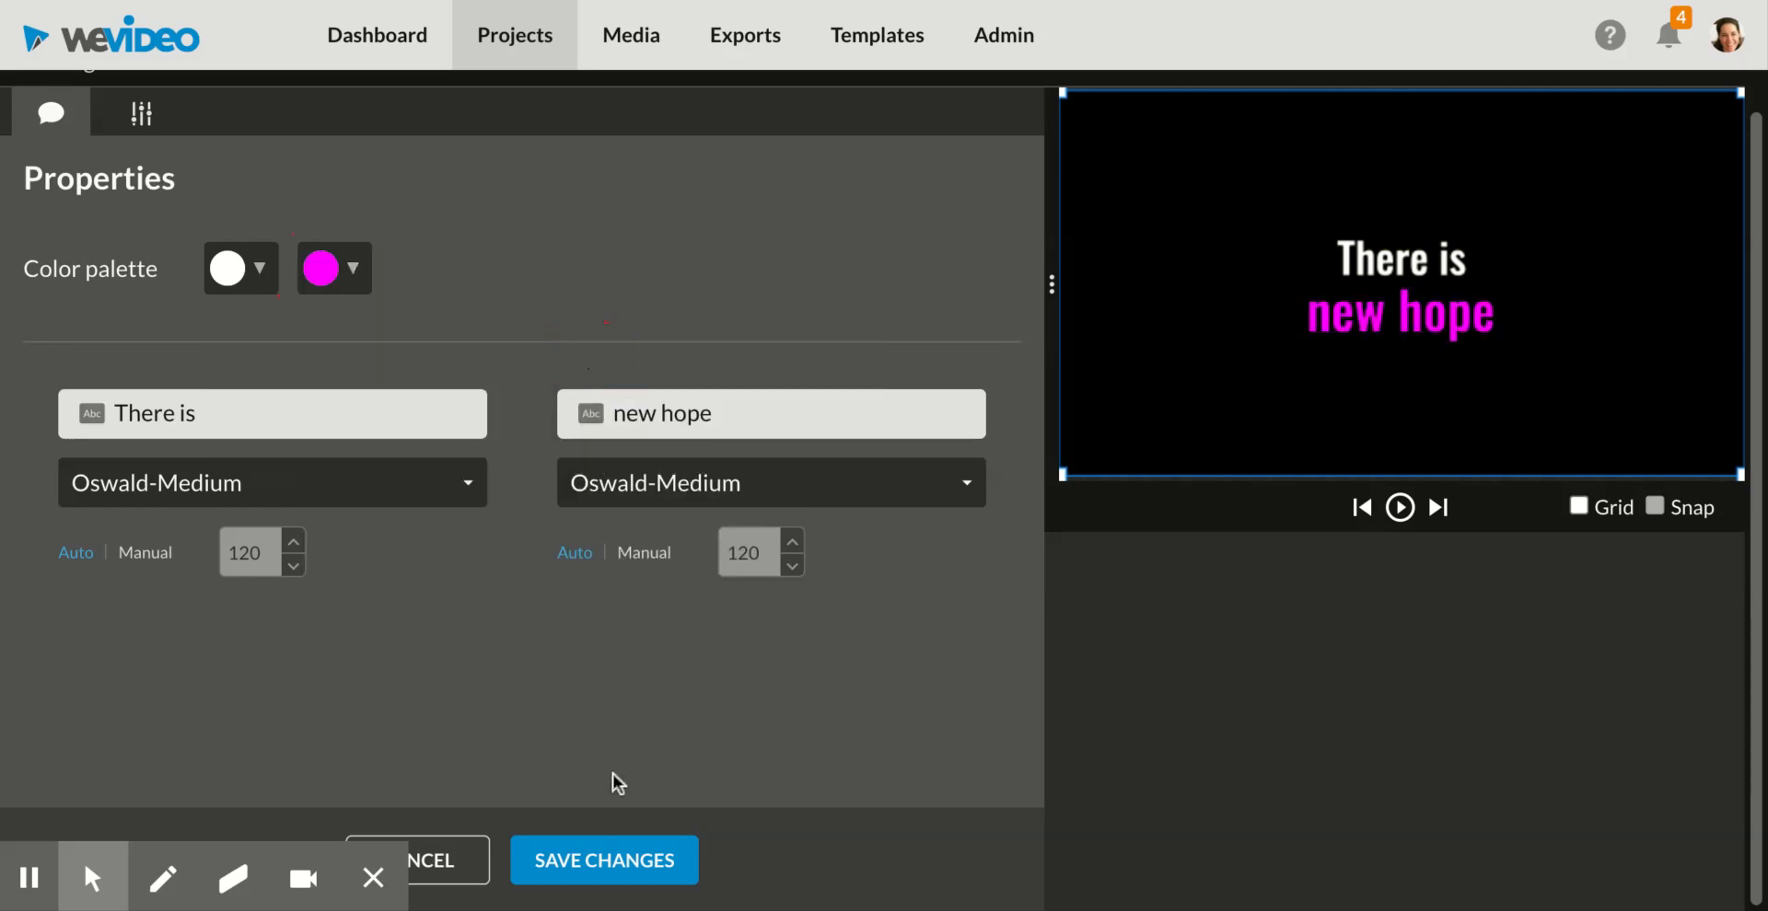
Step: Set the "new hope" line's font to Bitter and the "There is" line's font to Alike, and save the title changes
{"action": "left_click", "coordinate": [770, 487]}
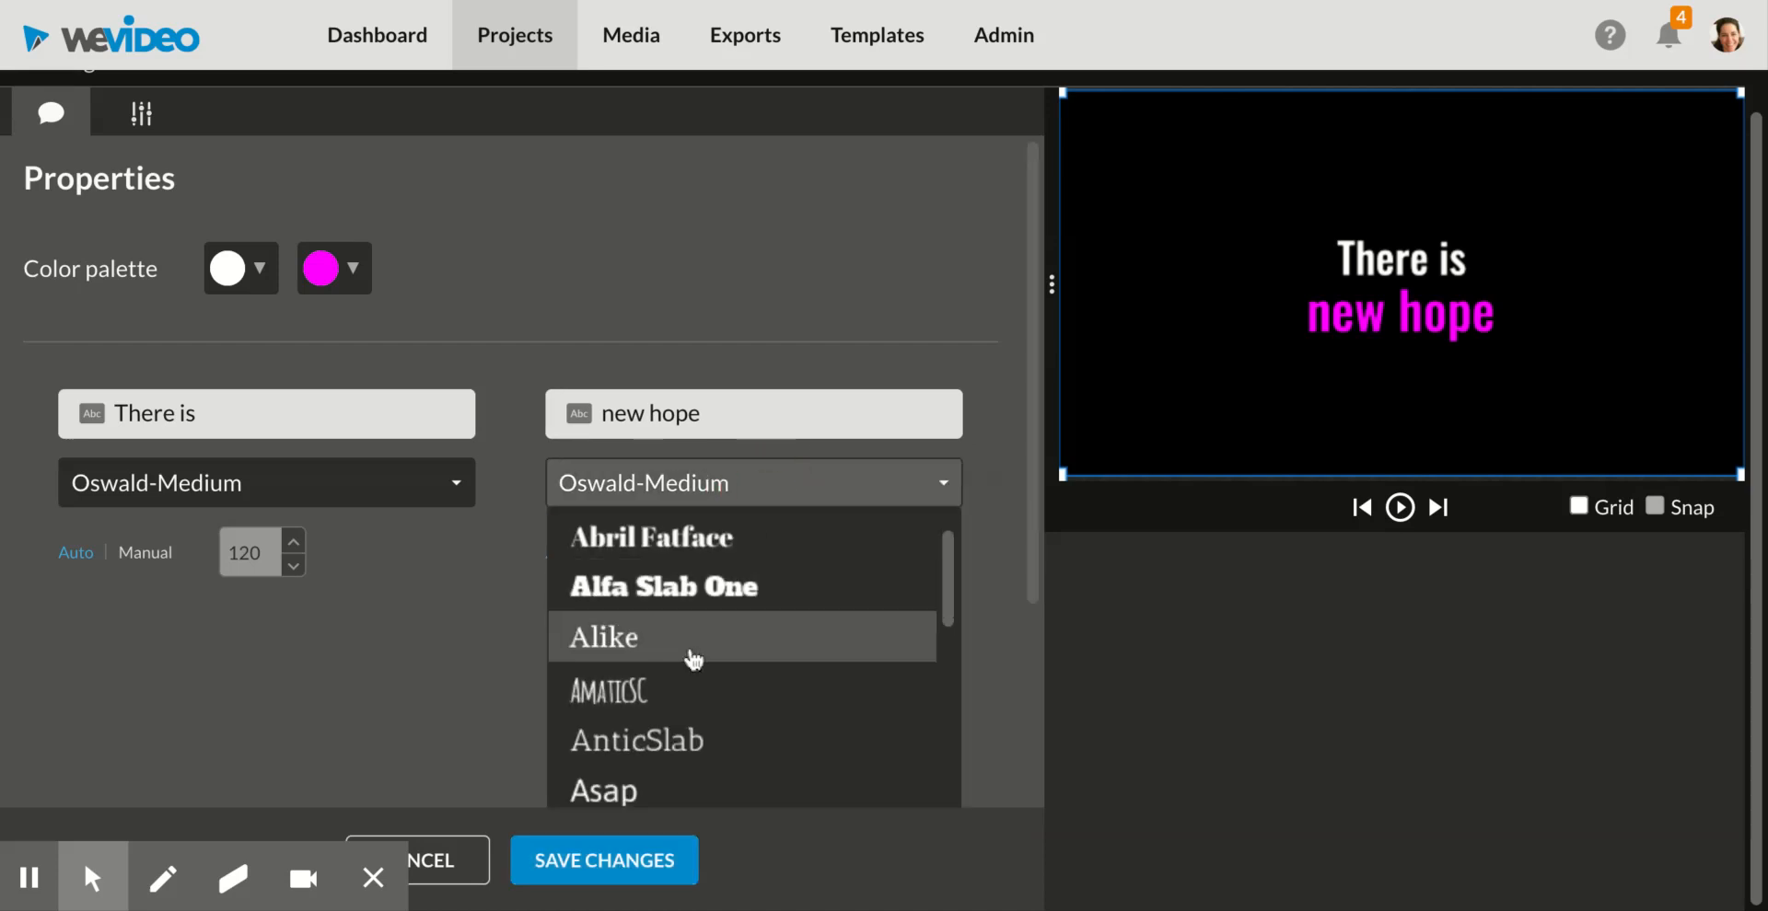
{"action": "scroll", "coordinate": [691, 724], "scroll_direction": "down", "scroll_amount": 3}
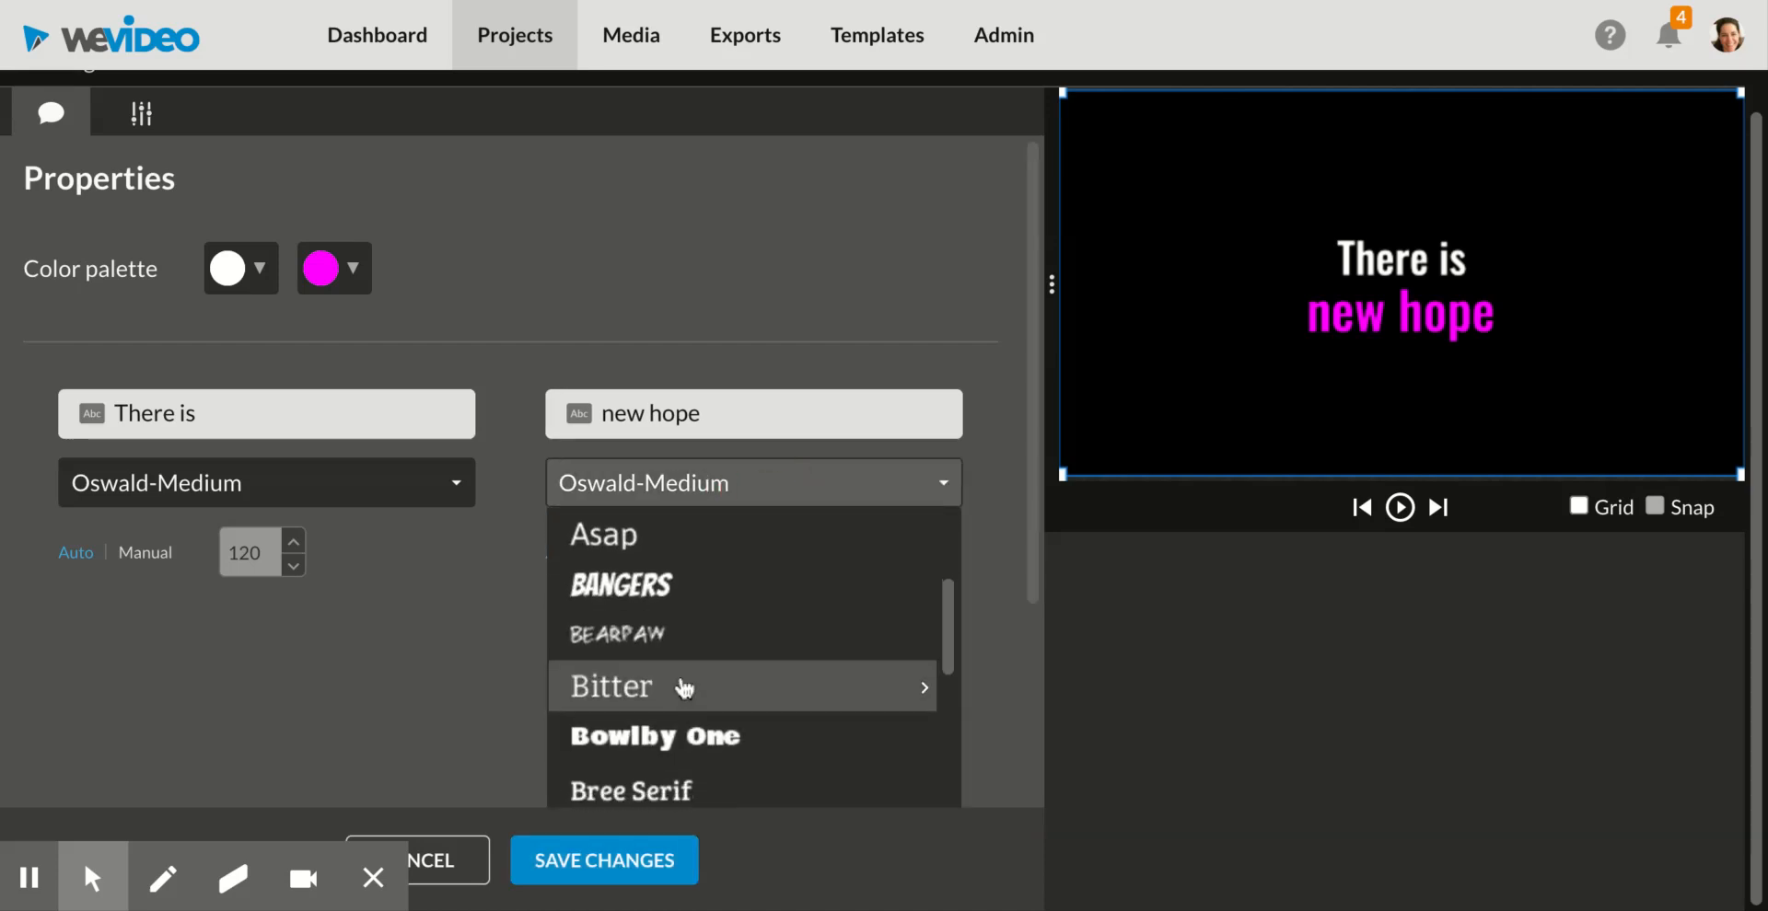
{"action": "left_click", "coordinate": [681, 686]}
{"action": "left_click", "coordinate": [261, 478]}
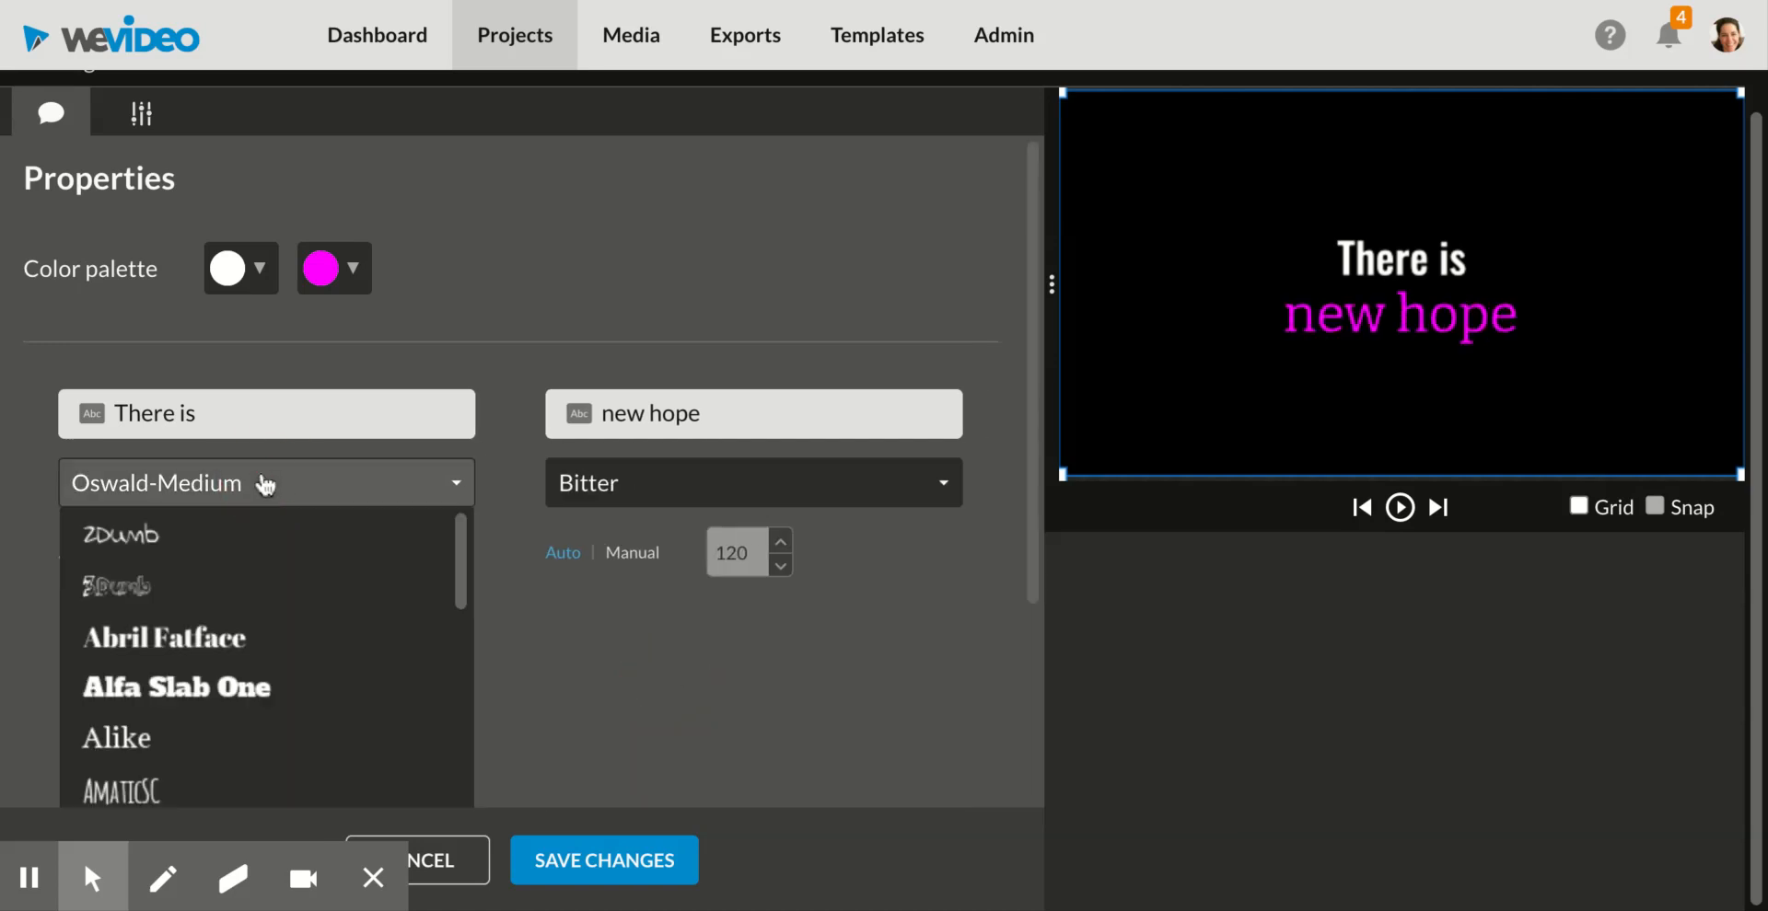
{"action": "left_click", "coordinate": [213, 754]}
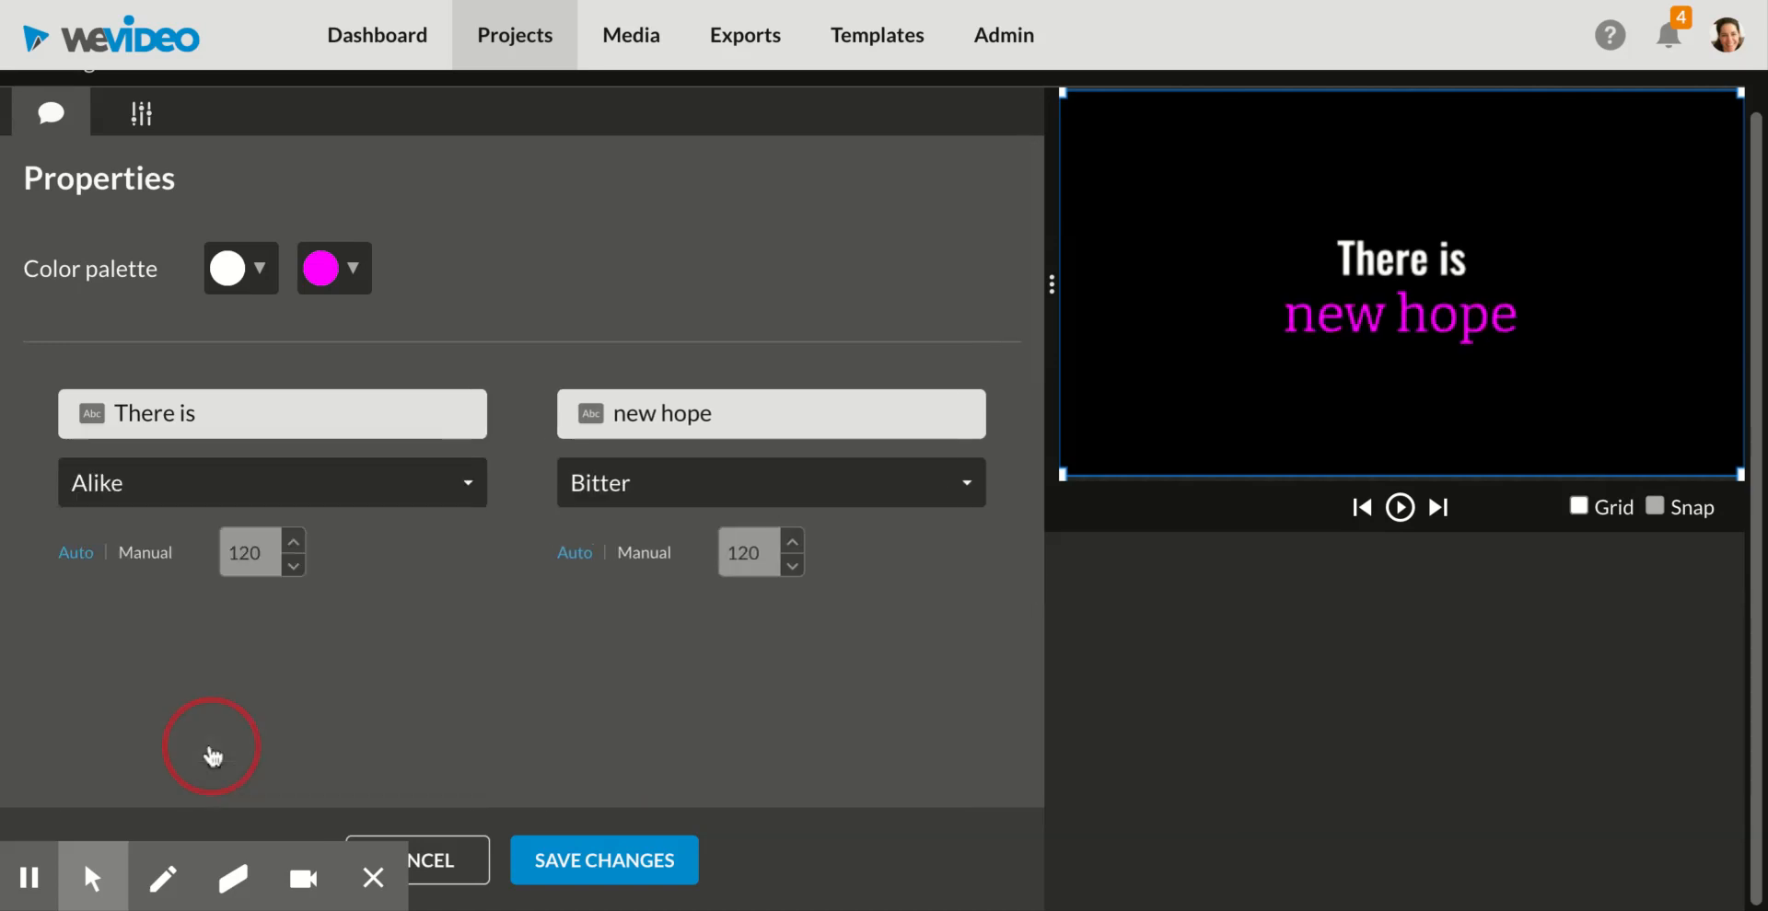
{"action": "left_click", "coordinate": [638, 871]}
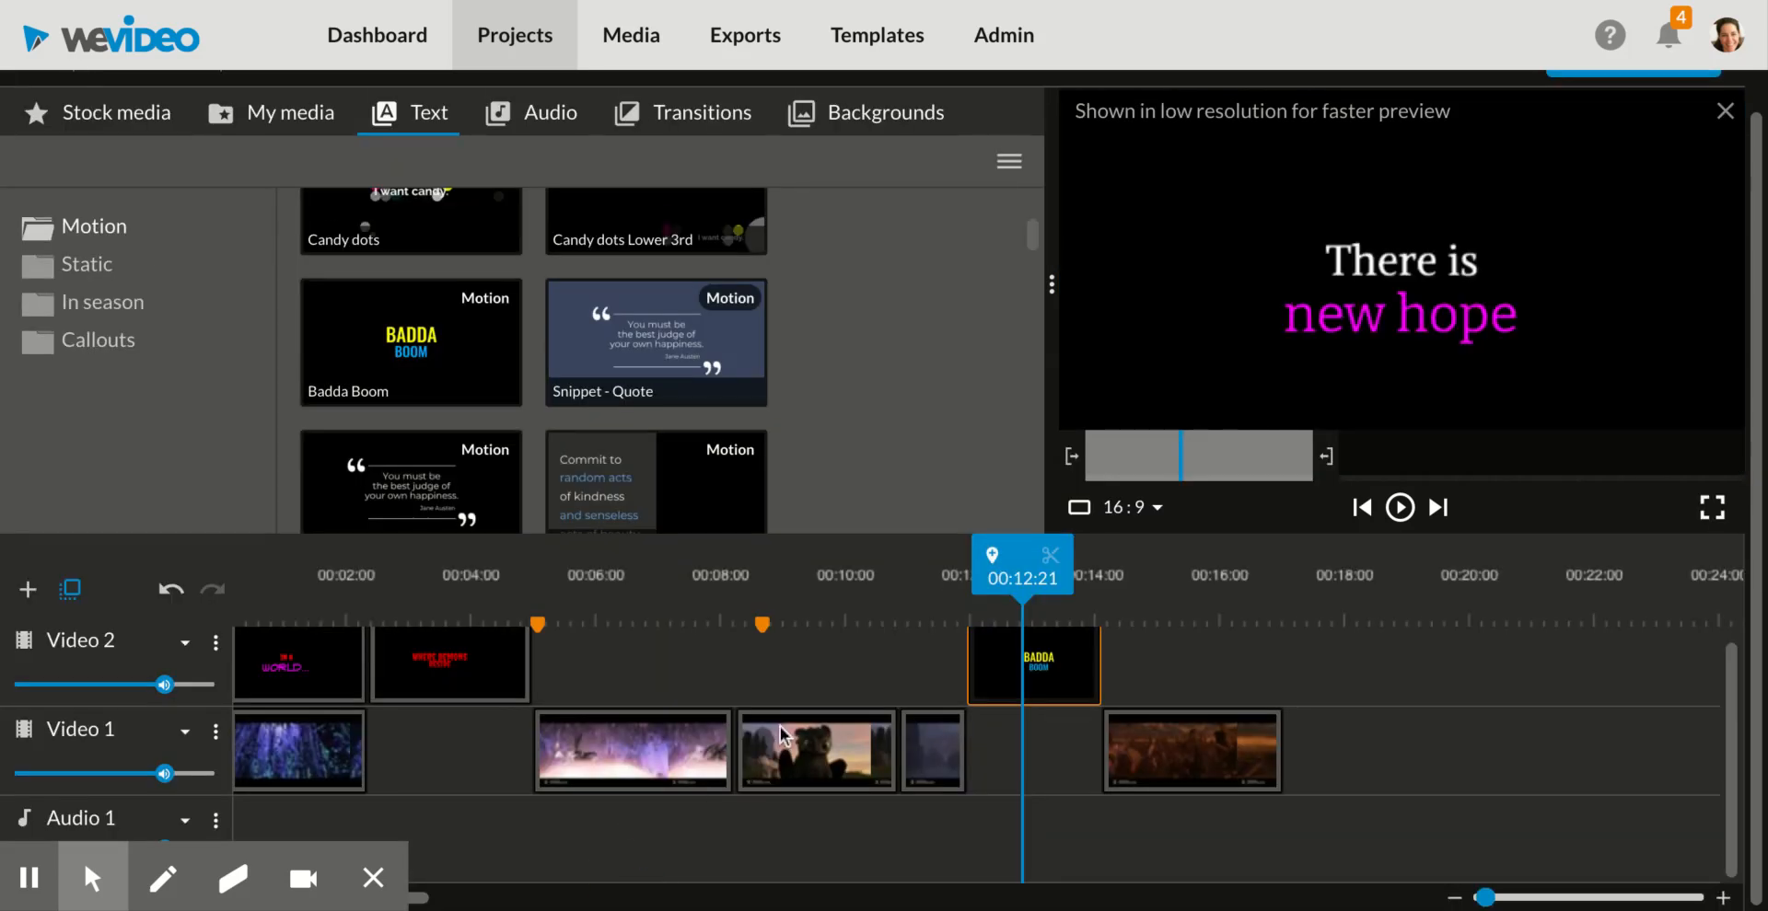
Step: Play the trailer from 00:00:00 through the last clip to review the titles and clips, then stop playback
{"action": "left_click", "coordinate": [252, 609]}
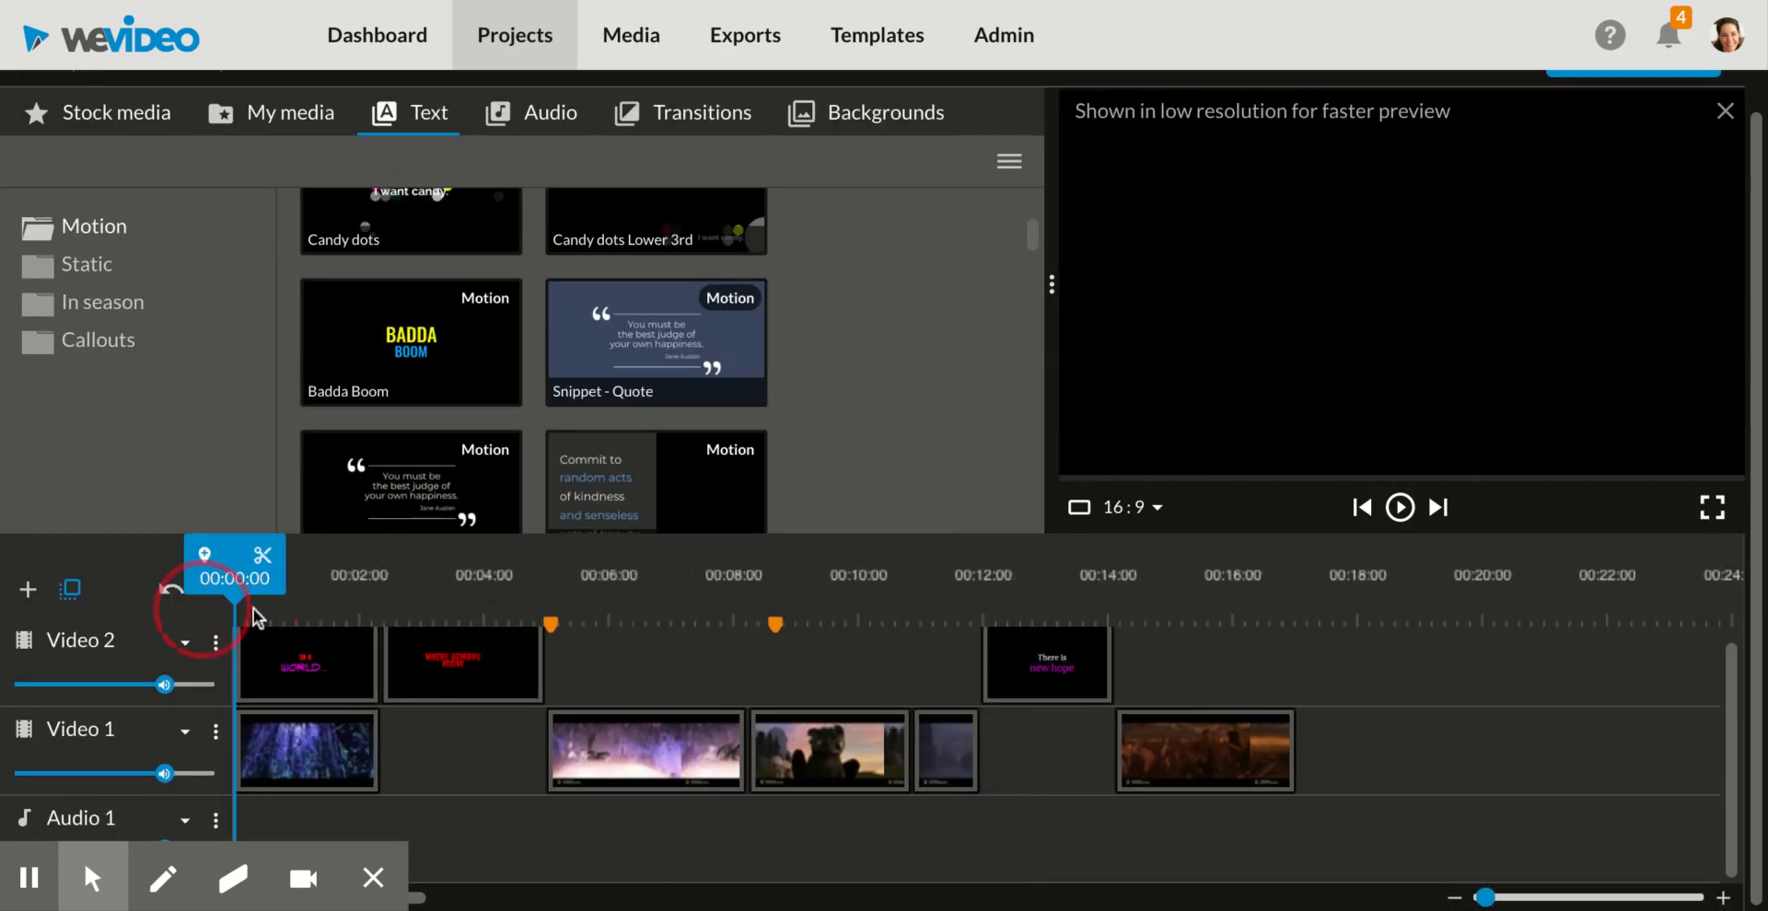
{"action": "key", "text": "space"}
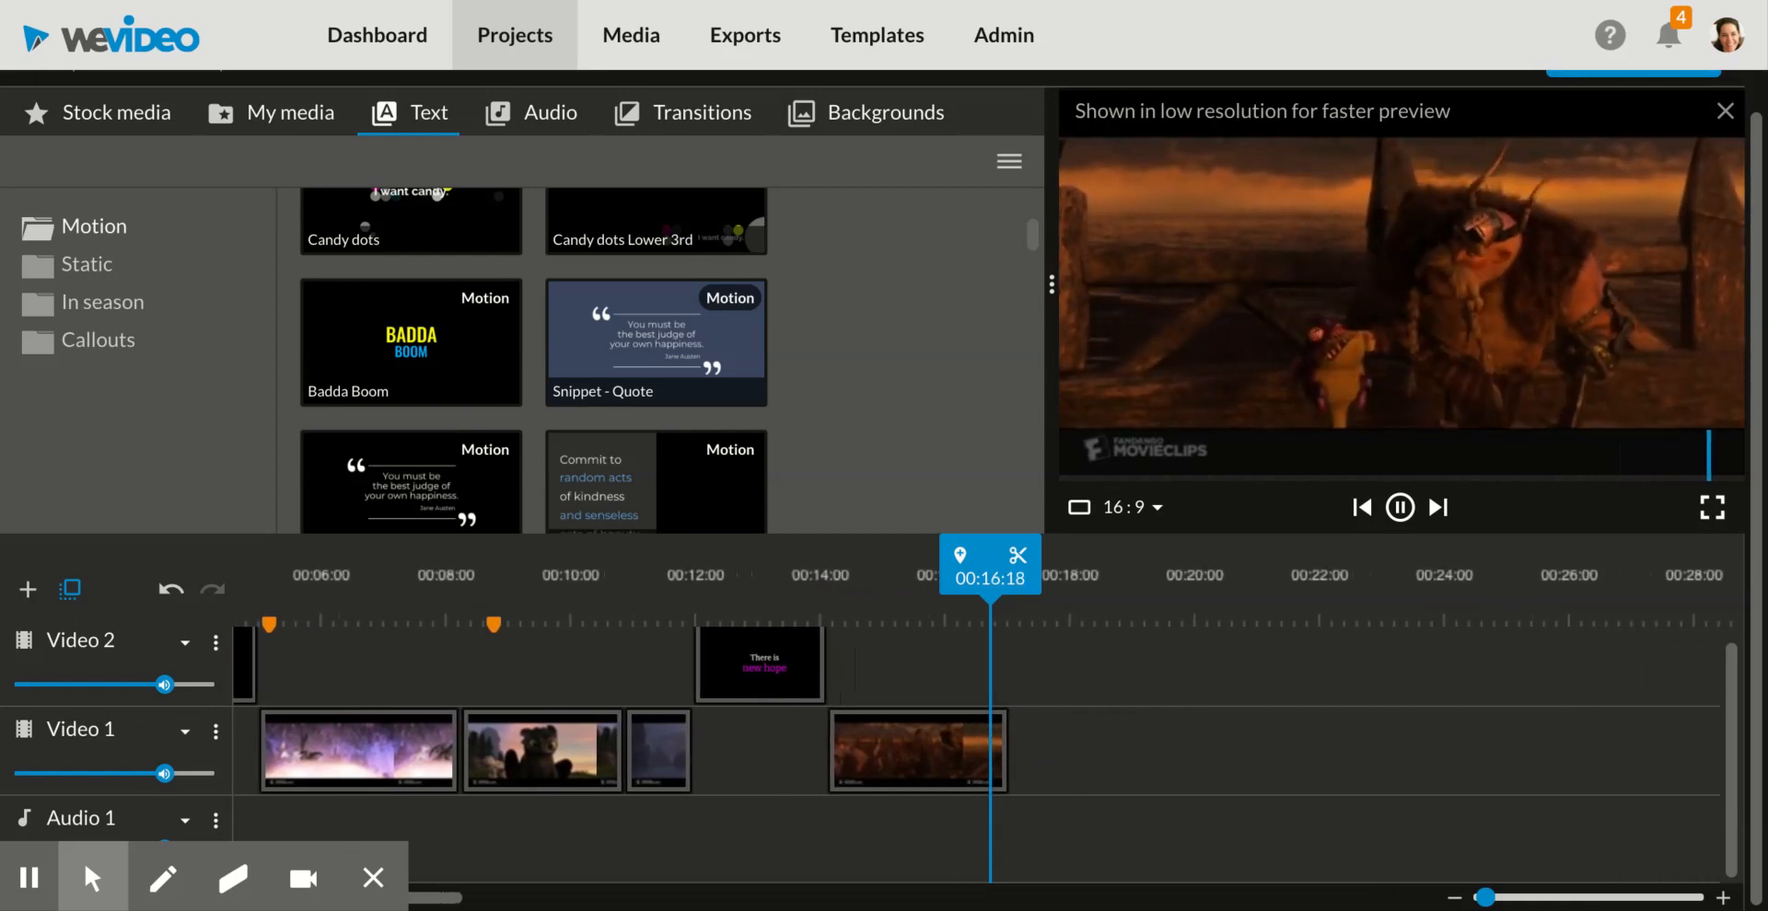
{"action": "key", "text": "space"}
{"action": "key", "text": "space"}
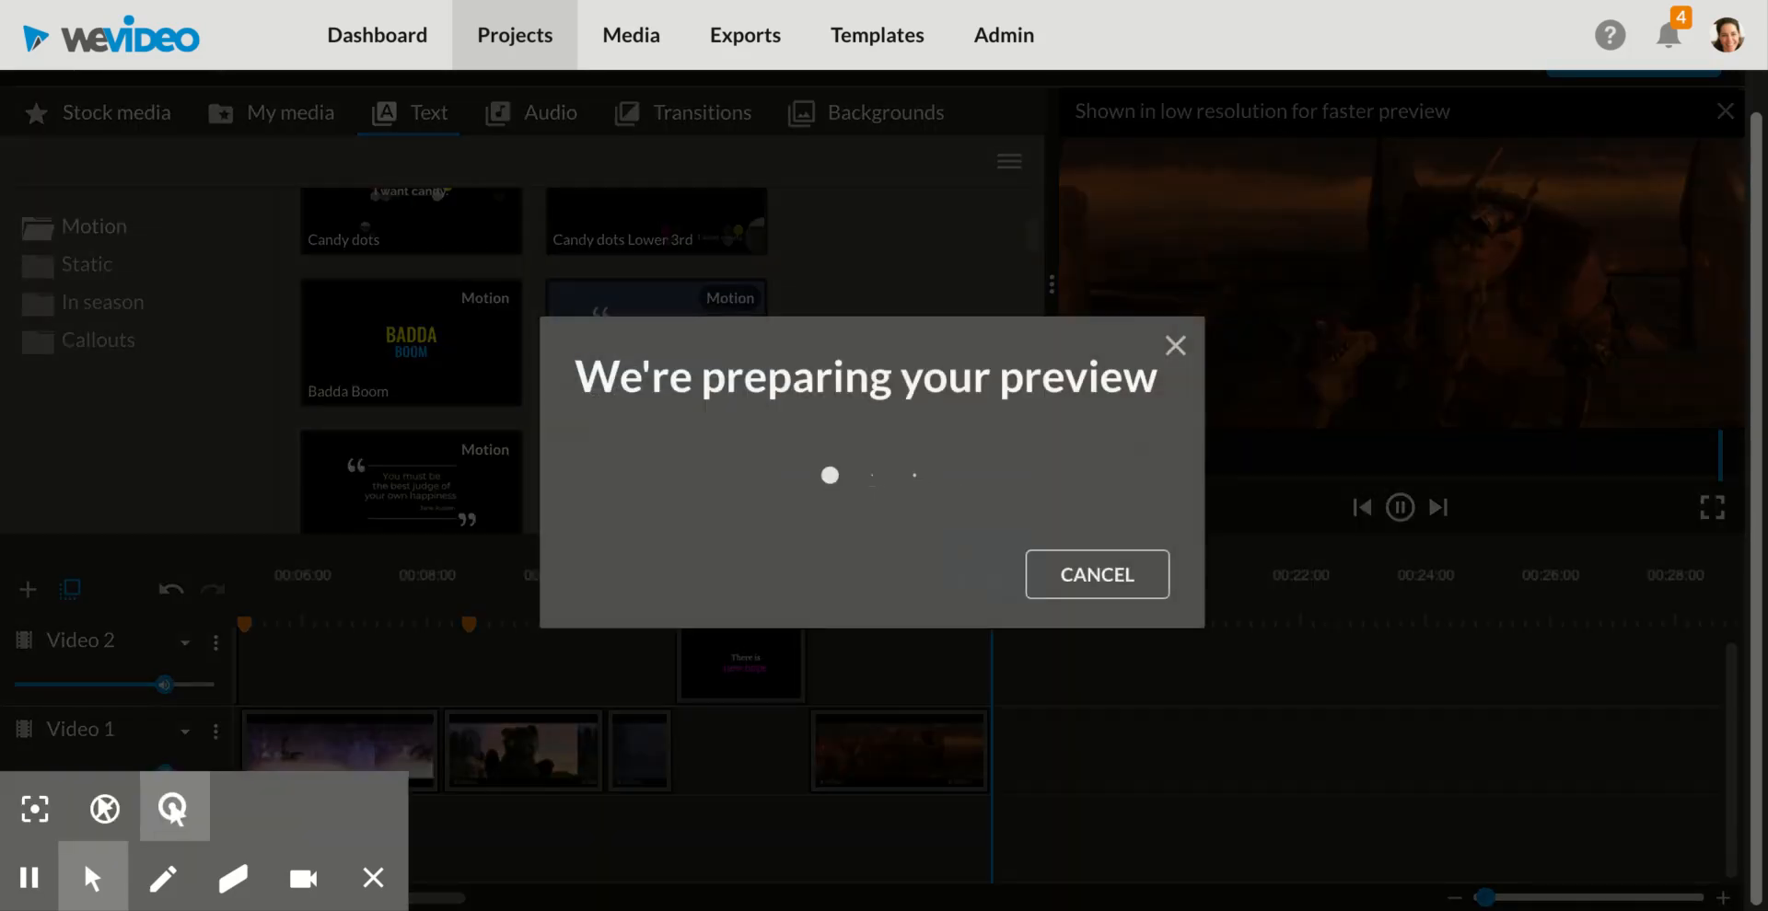